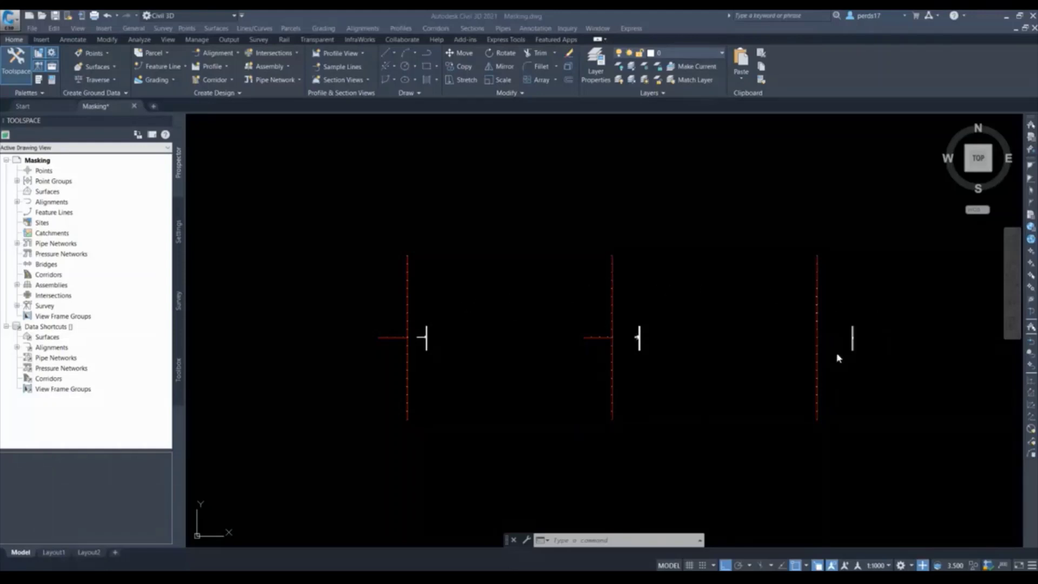
Pan and zoom around the drawing to inspect the T-intersection and its 20.0000 widening dimension.
scroll(417, 338, "up", 10)
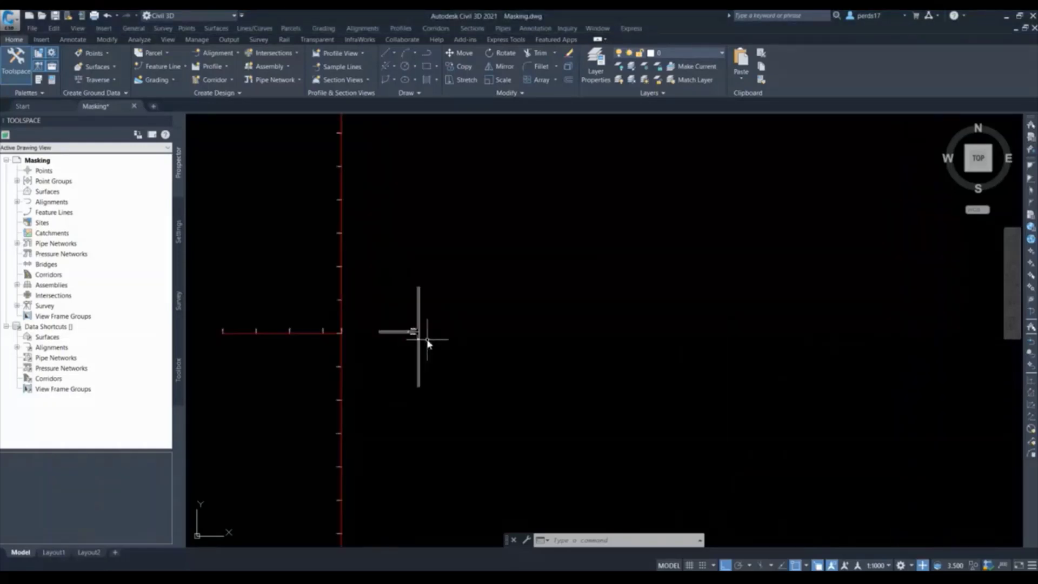
scroll(476, 433, "up", 7)
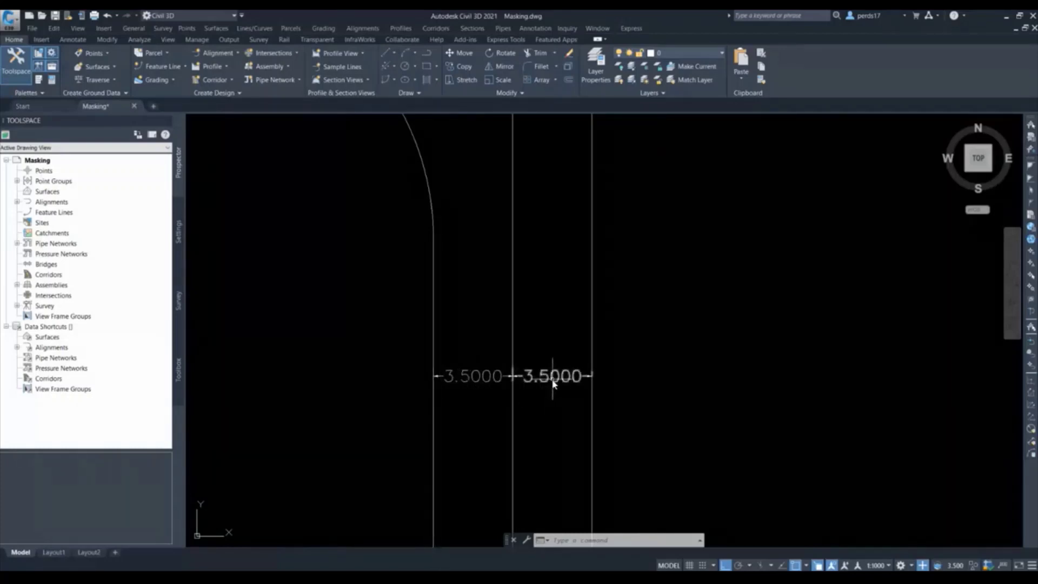
scroll(580, 401, "down", 6)
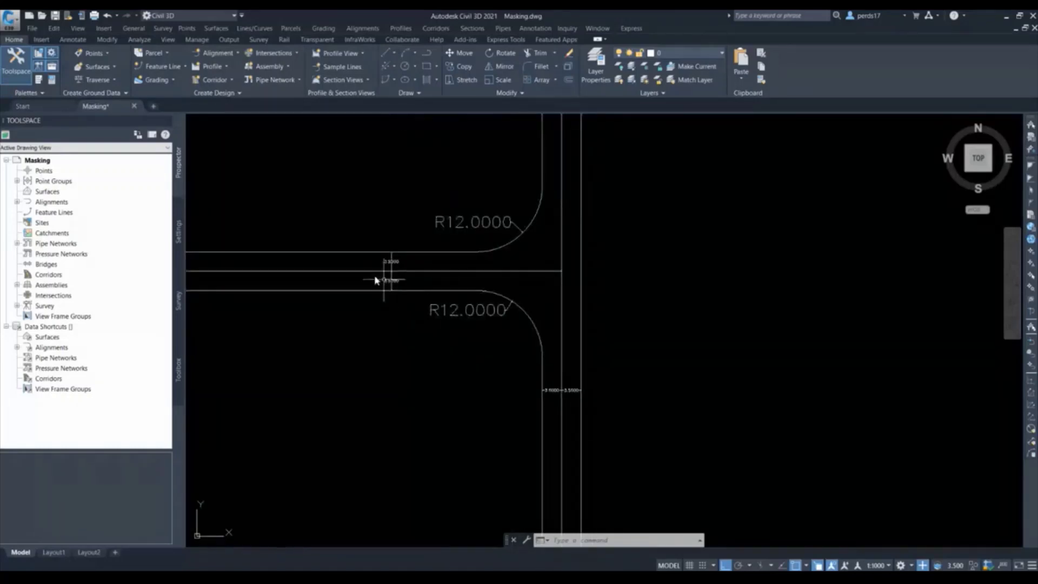
scroll(368, 271, "up", 2)
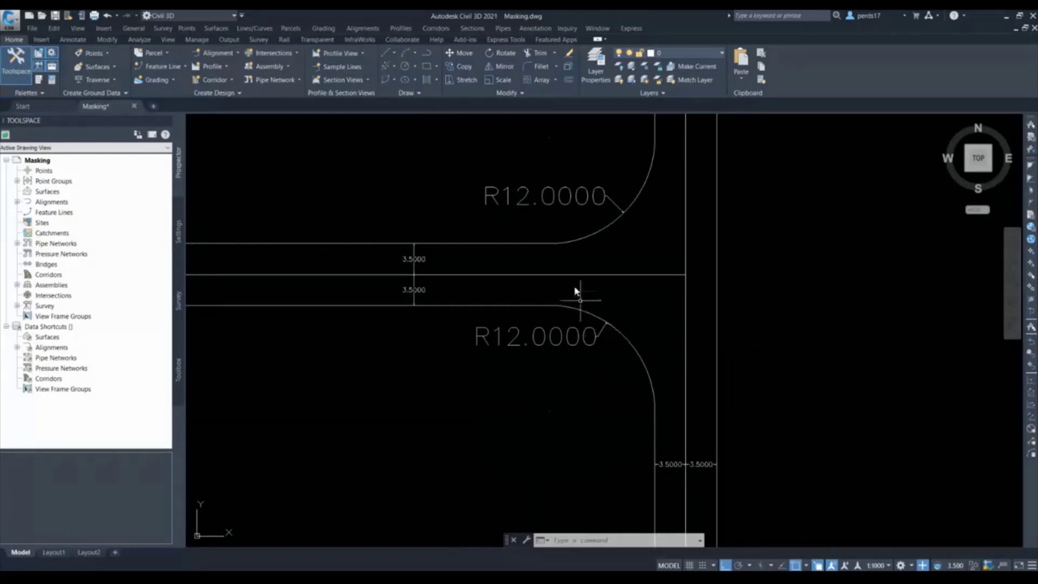
scroll(503, 262, "down", 4)
scroll(552, 268, "up", 1)
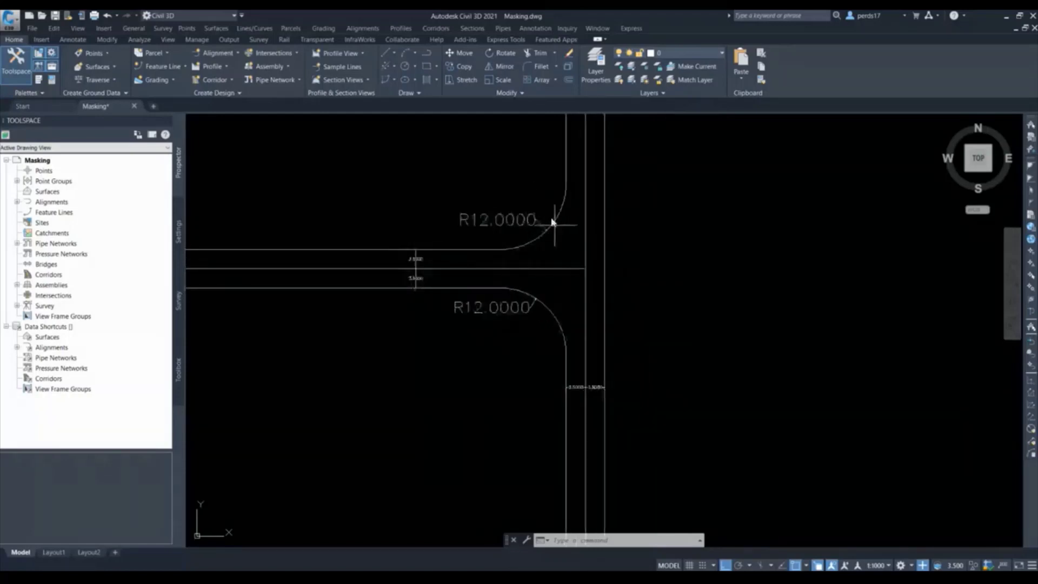
scroll(367, 254, "down", 2)
scroll(368, 254, "down", 4)
middle_click_drag(643, 274, 378, 307)
scroll(378, 308, "down", 2)
middle_click_drag(643, 313, 382, 312)
scroll(382, 312, "down", 4)
scroll(765, 297, "up", 8)
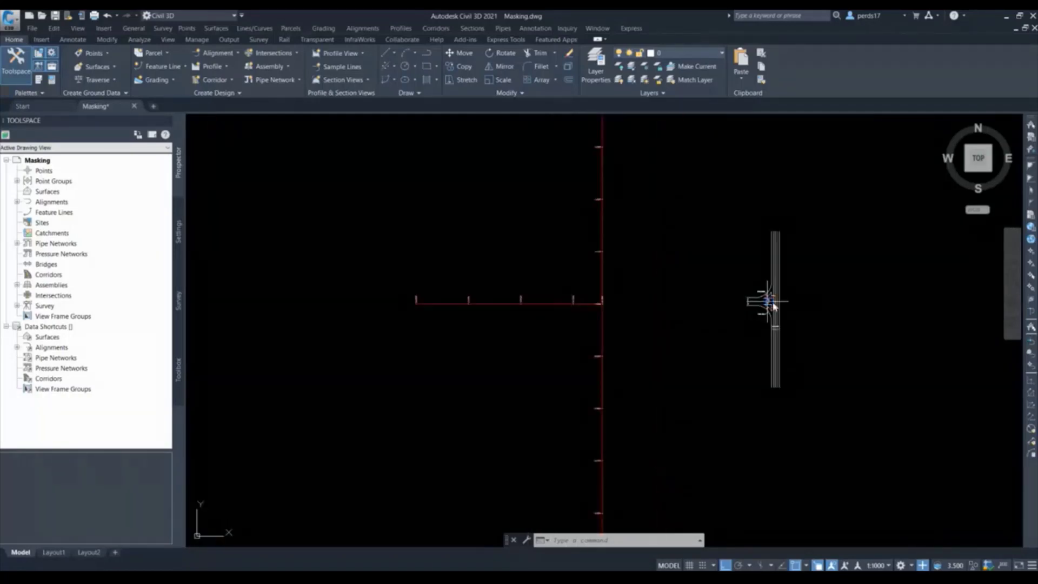
middle_click_drag(660, 311, 583, 286)
scroll(617, 439, "up", 4)
scroll(789, 425, "down", 10)
scroll(742, 366, "up", 10)
middle_click_drag(765, 413, 485, 366)
scroll(348, 351, "down", 5)
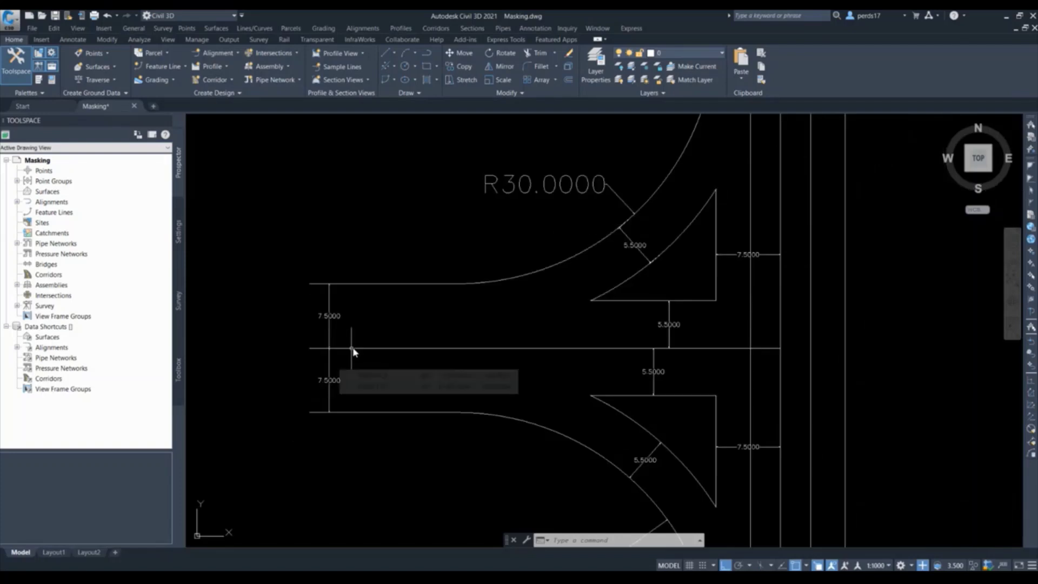
scroll(621, 359, "up", 3)
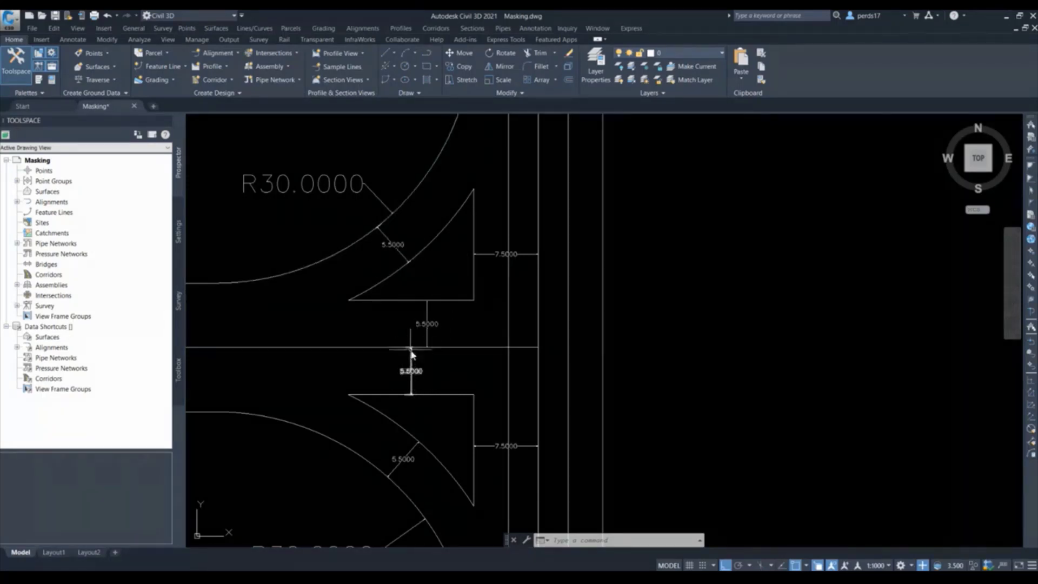
scroll(416, 359, "up", 8)
scroll(736, 391, "up", 8)
scroll(566, 275, "up", 5)
scroll(566, 281, "up", 5)
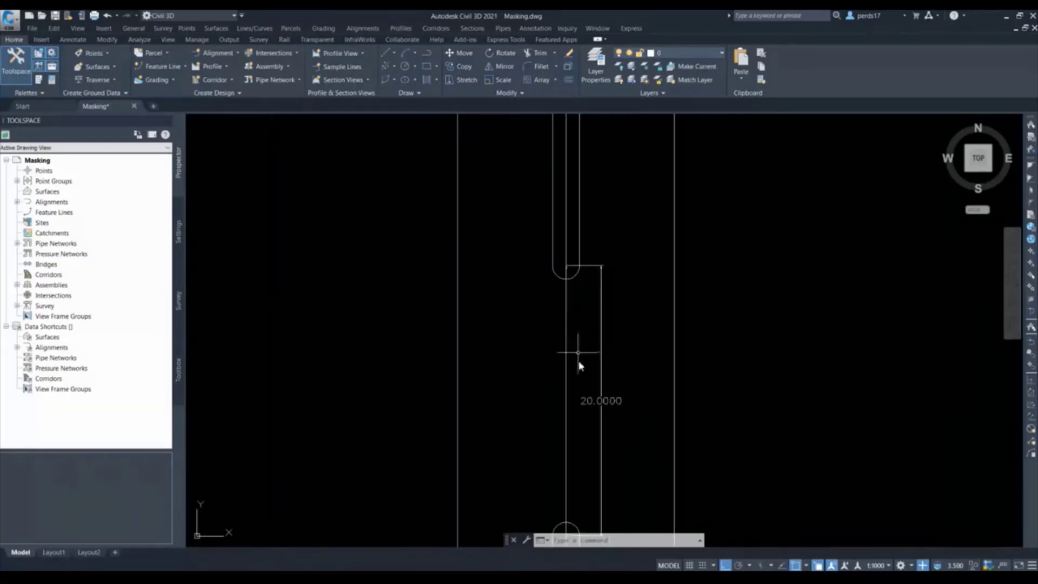
middle_click_drag(577, 436, 559, 288)
scroll(557, 346, "down", 2)
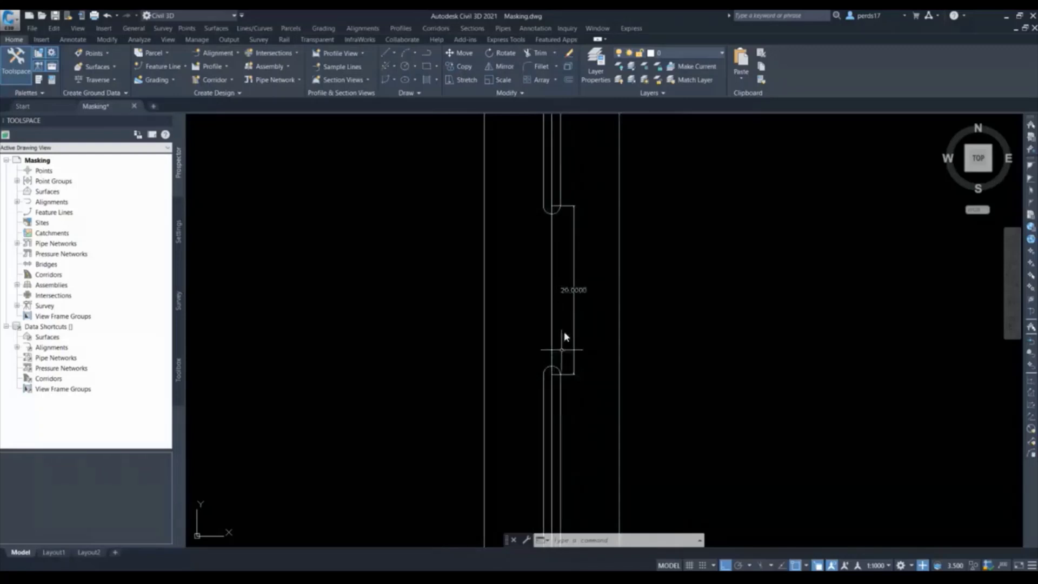
scroll(565, 341, "down", 2)
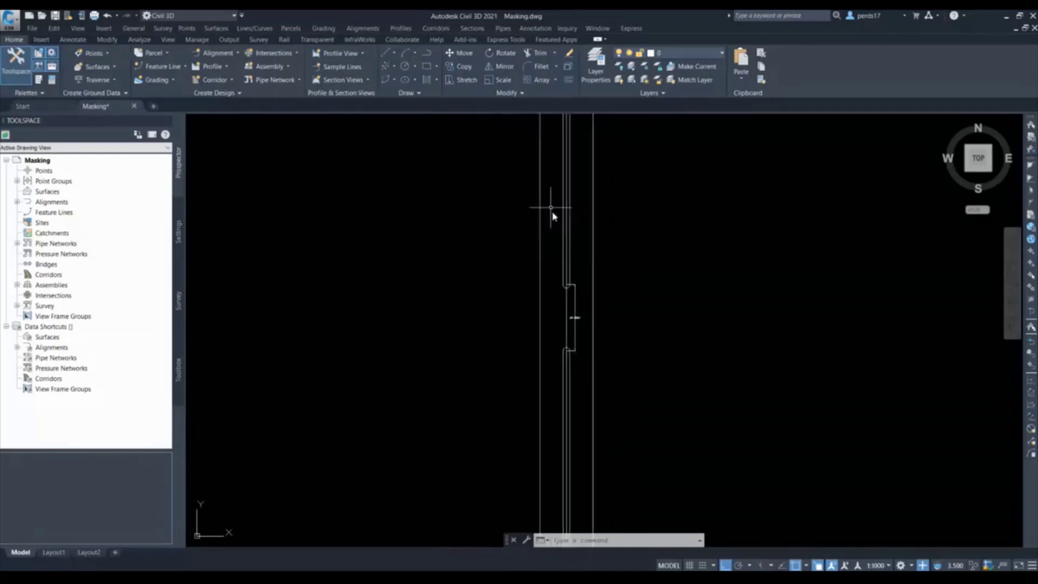
scroll(569, 243, "up", 3)
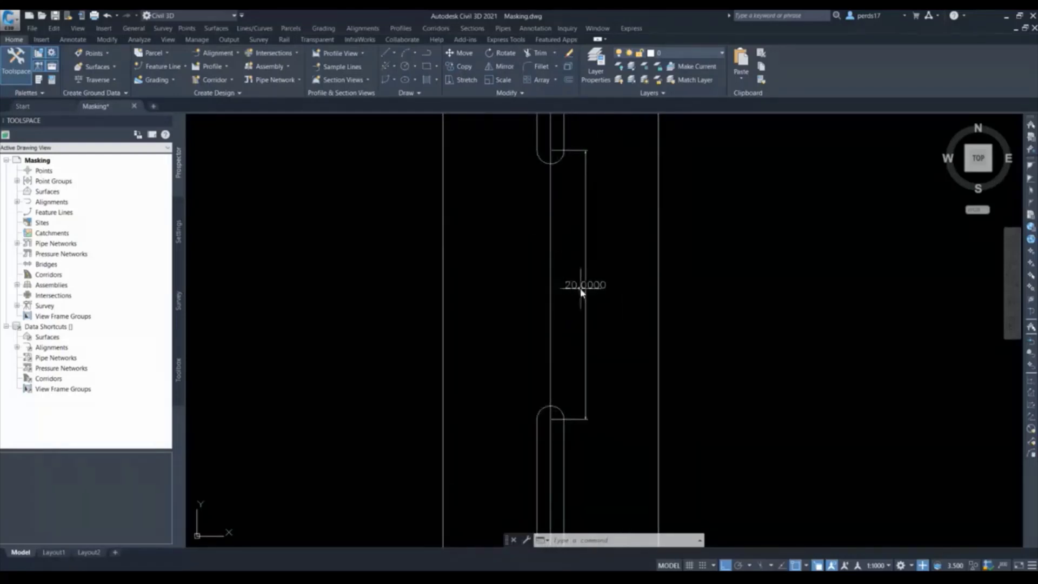
scroll(615, 268, "down", 5)
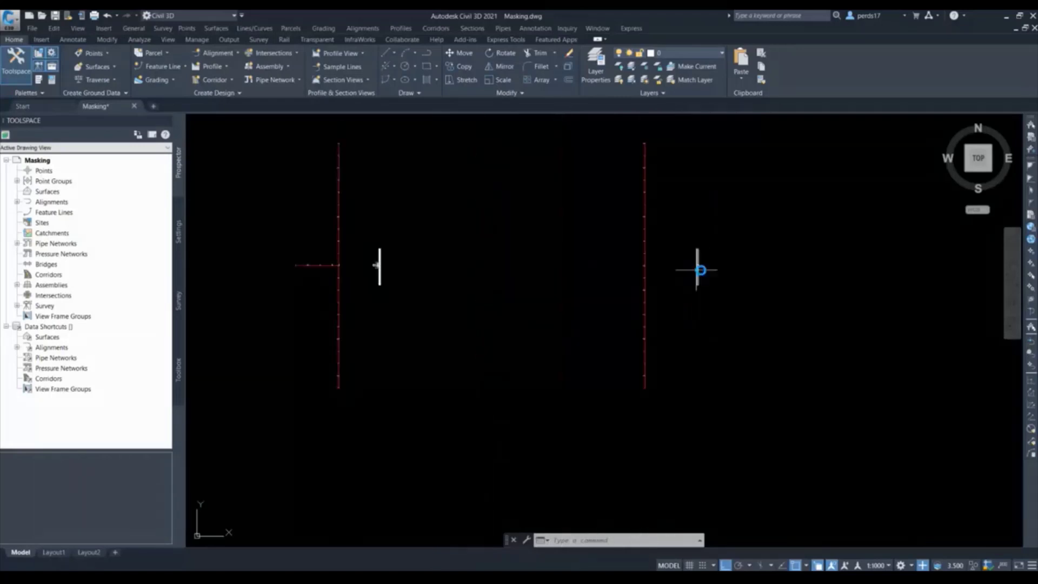
scroll(276, 273, "up", 4)
scroll(332, 281, "up", 4)
scroll(449, 292, "up", 8)
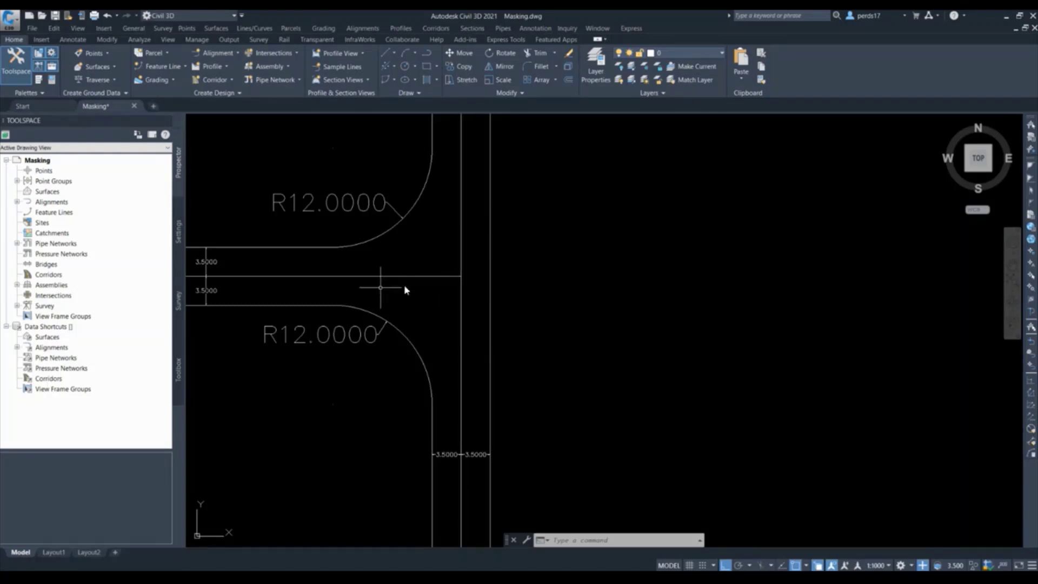
scroll(449, 309, "down", 5)
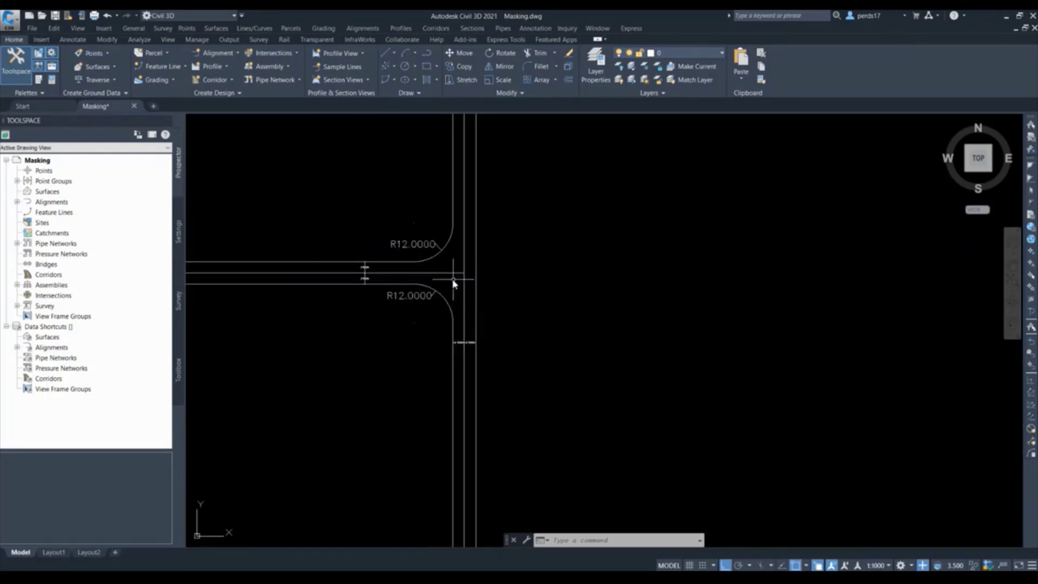
scroll(432, 243, "up", 4)
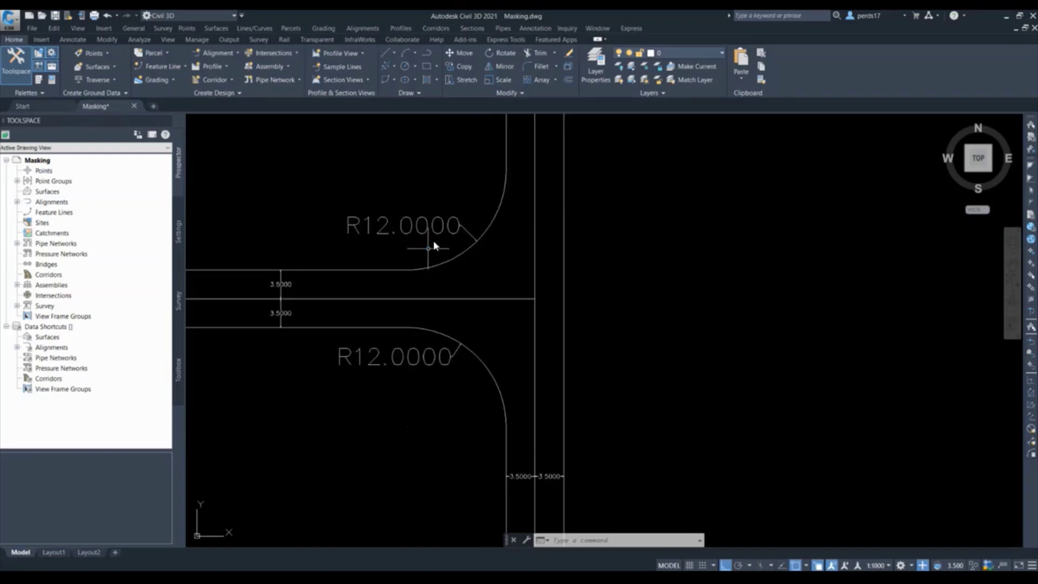
scroll(557, 311, "down", 4)
scroll(558, 315, "down", 4)
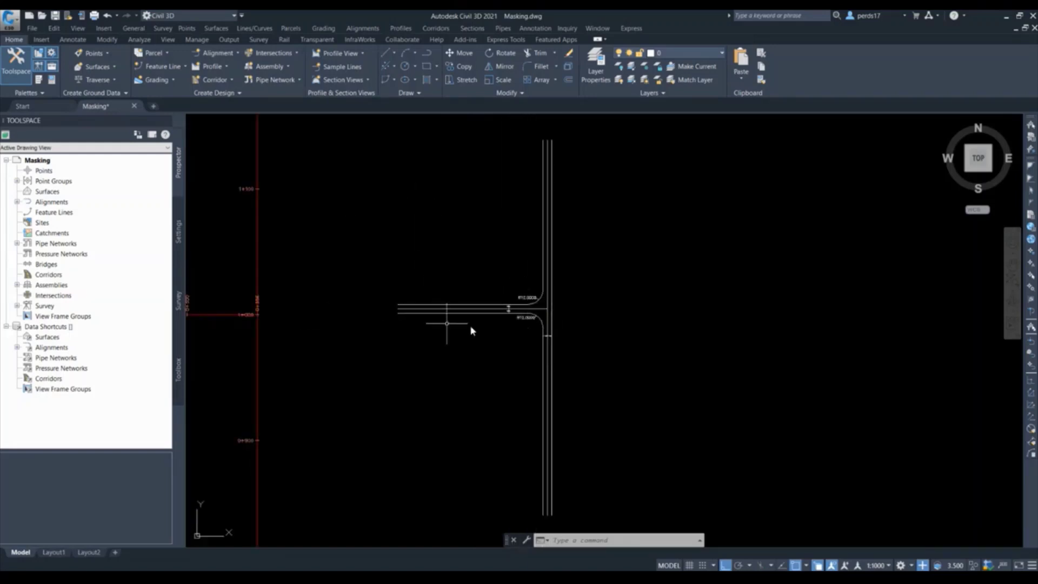
scroll(553, 331, "up", 10)
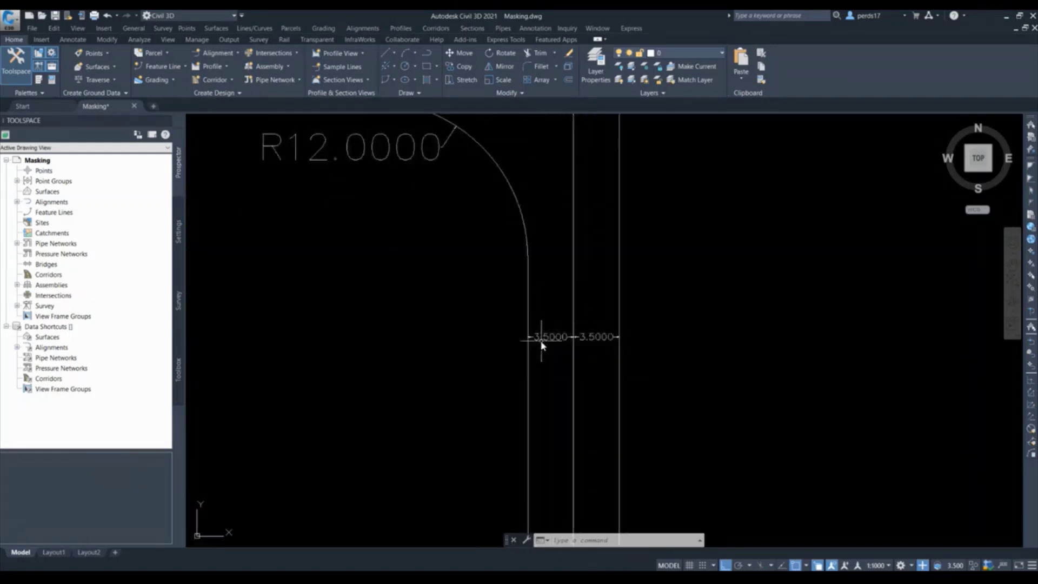
scroll(616, 343, "down", 4)
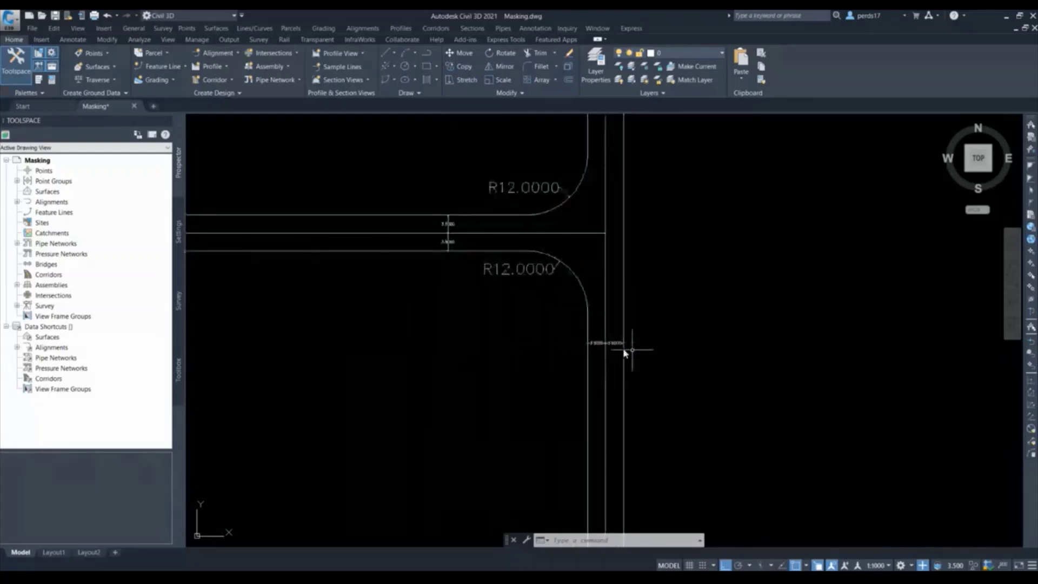
scroll(595, 346, "up", 2)
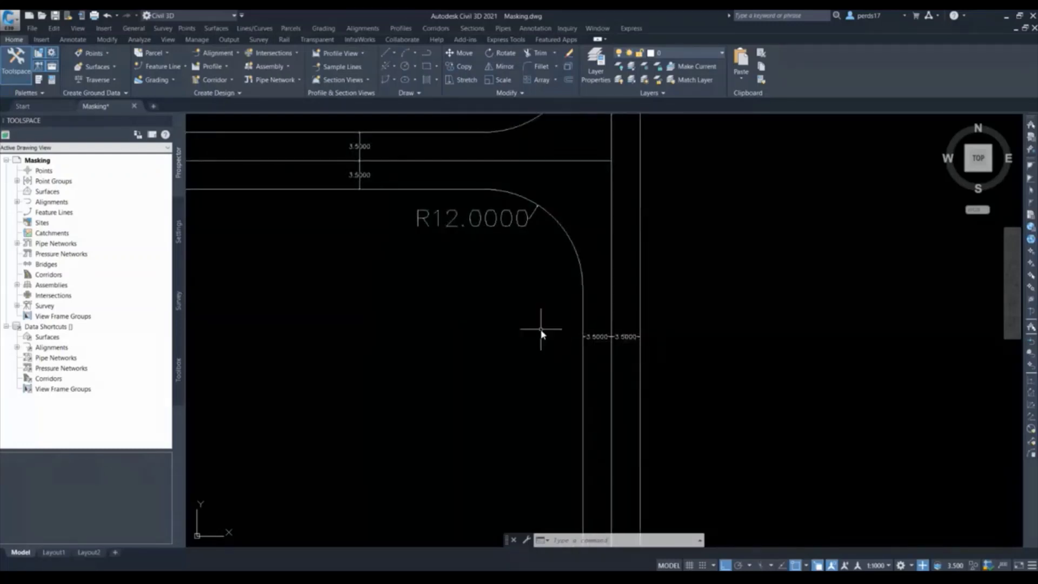
scroll(757, 290, "down", 5)
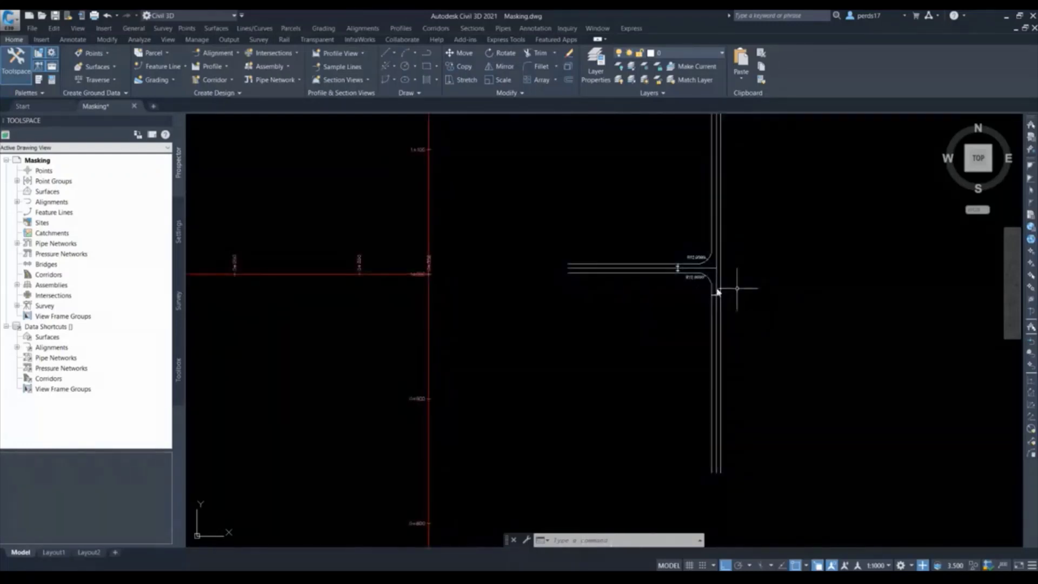
Start Create Offset Alignment with Road-1 as the base alignment.
left_click(216, 53)
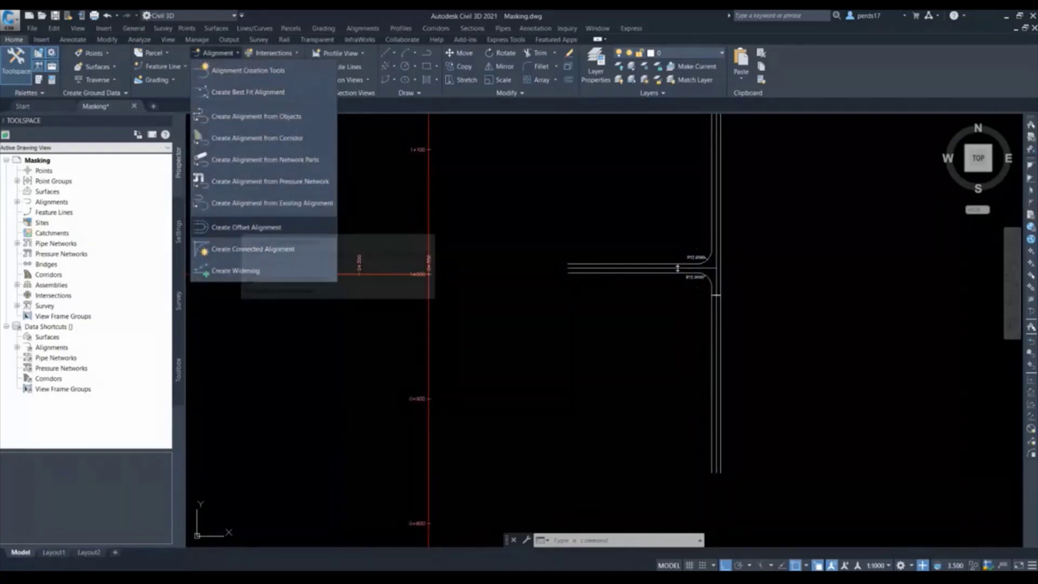
left_click(246, 227)
scroll(425, 315, "up", 2)
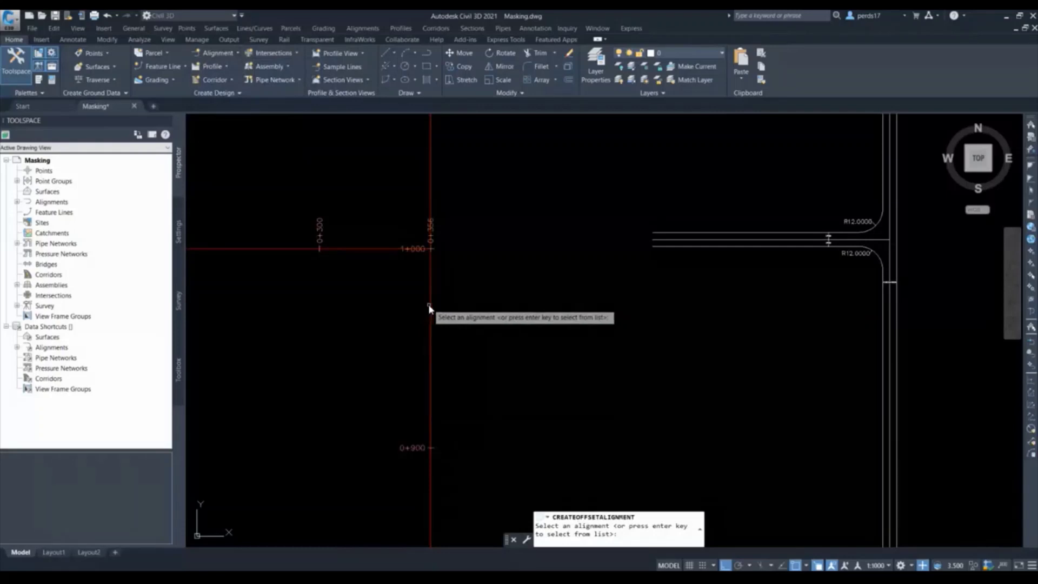
left_click(430, 297)
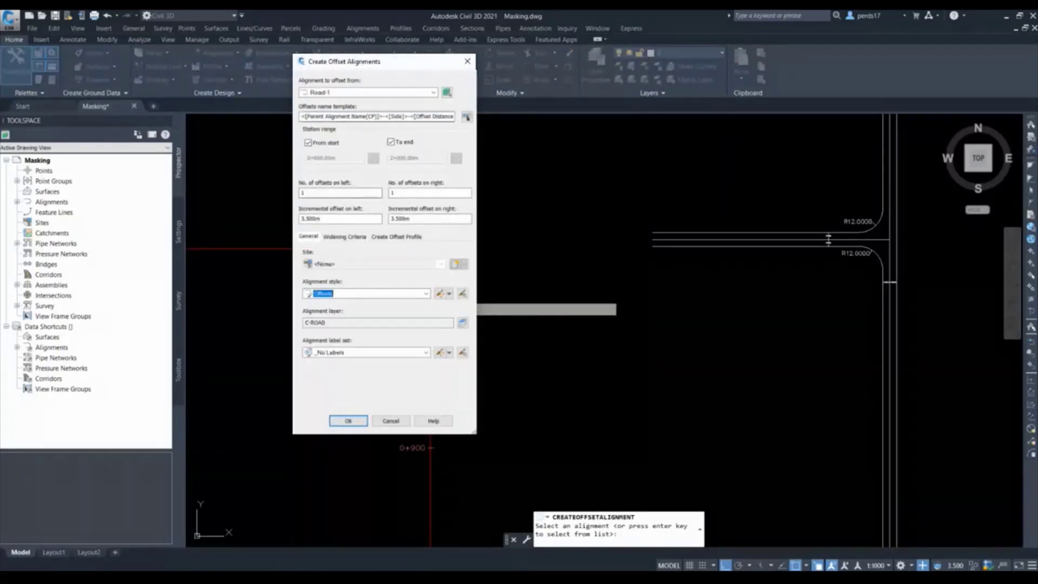
left_click_drag(379, 62, 604, 19)
Set one 3.500 m offset left and right in the Offsets style, then create them.
left_click(545, 150)
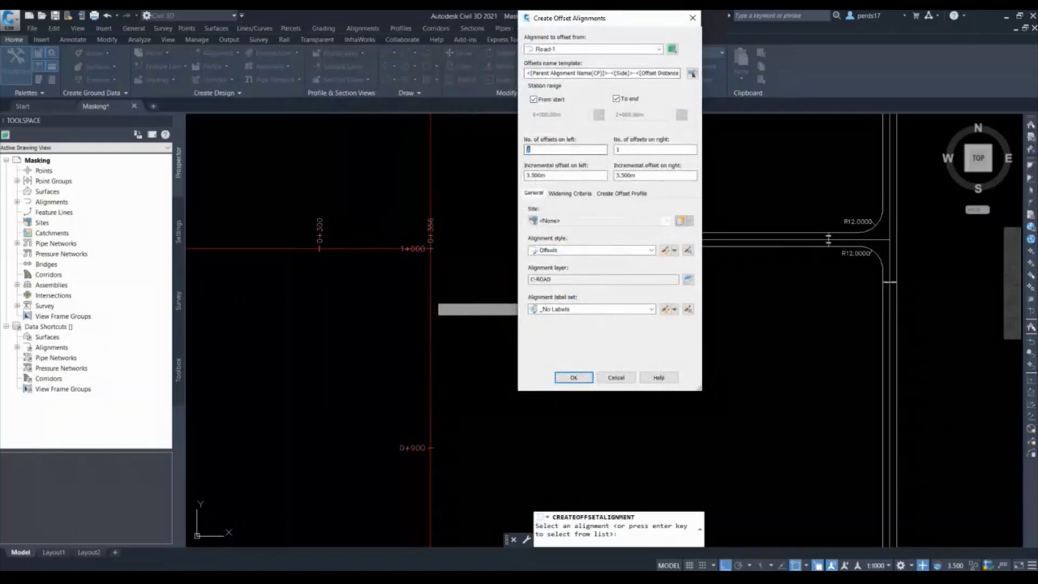
key("Tab")
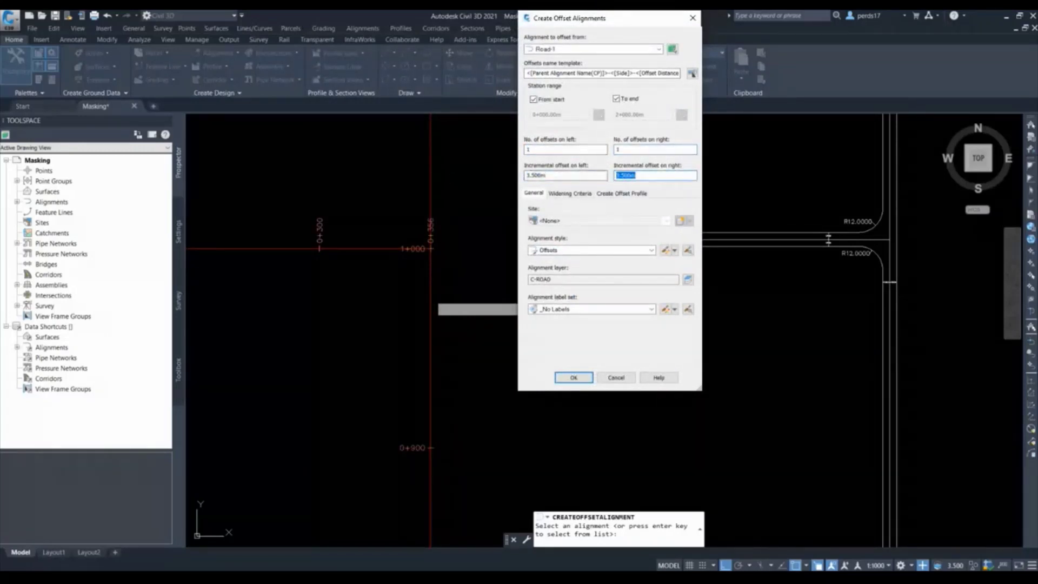
left_click(652, 251)
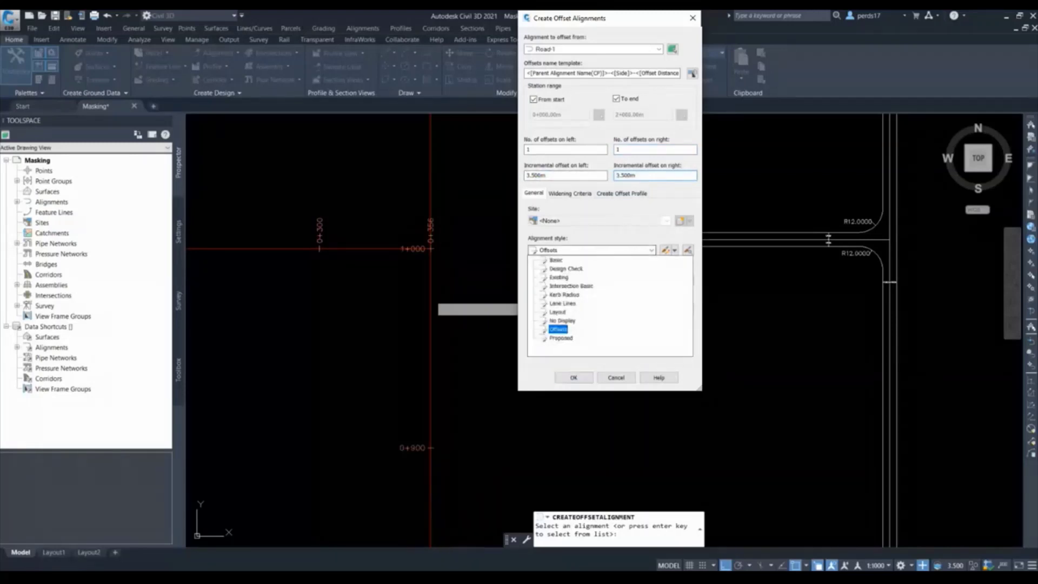
key("Return")
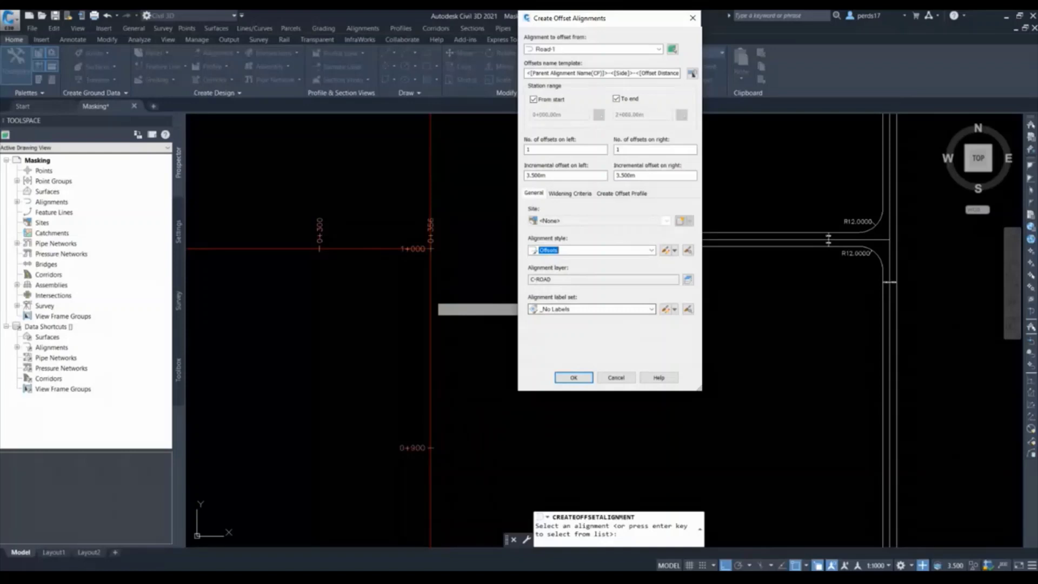
left_click(570, 194)
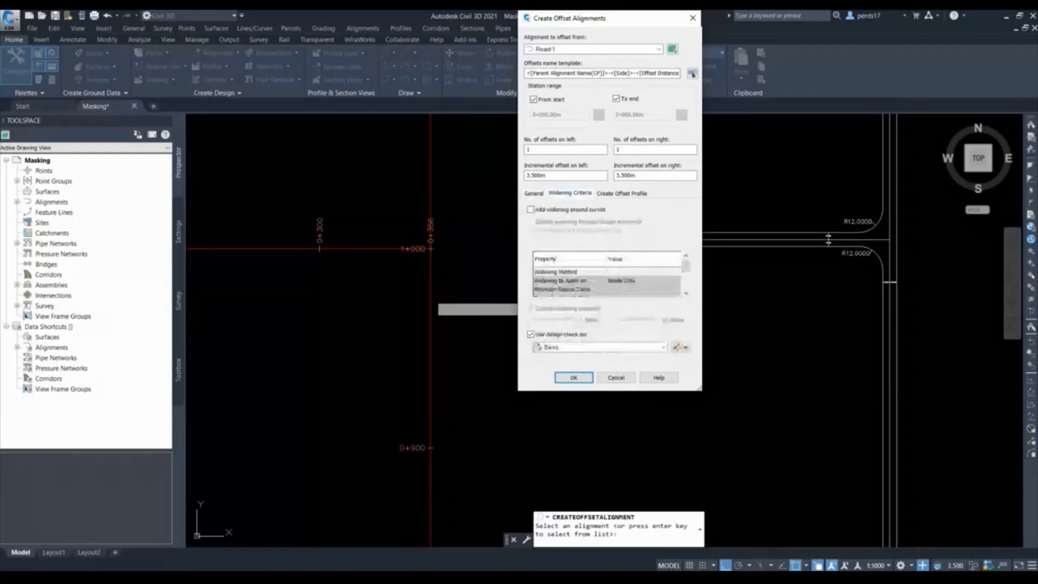
key("ctrl+Tab")
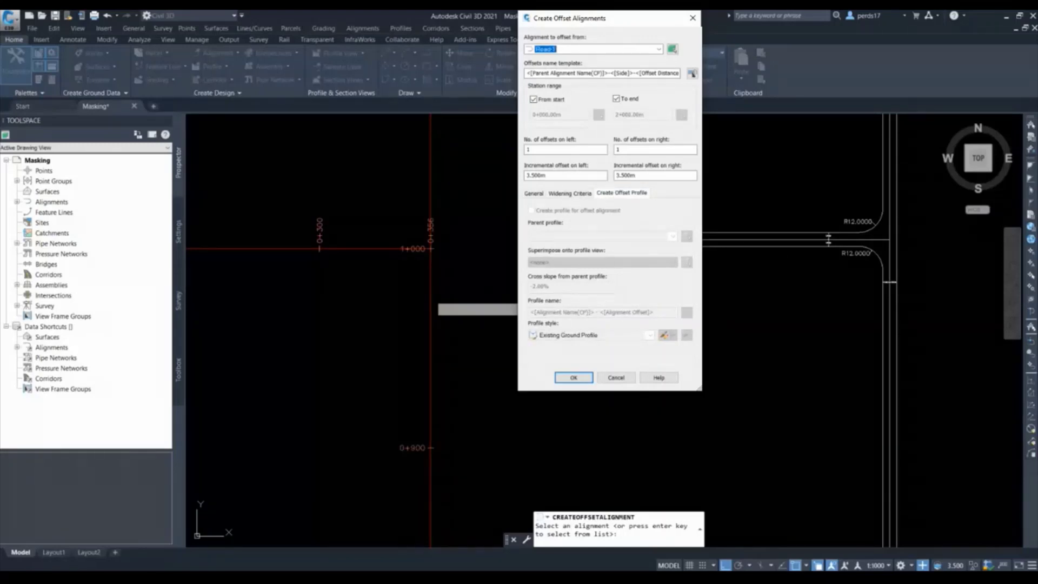
left_click(574, 377)
scroll(409, 241, "up", 2)
scroll(409, 241, "up", 2)
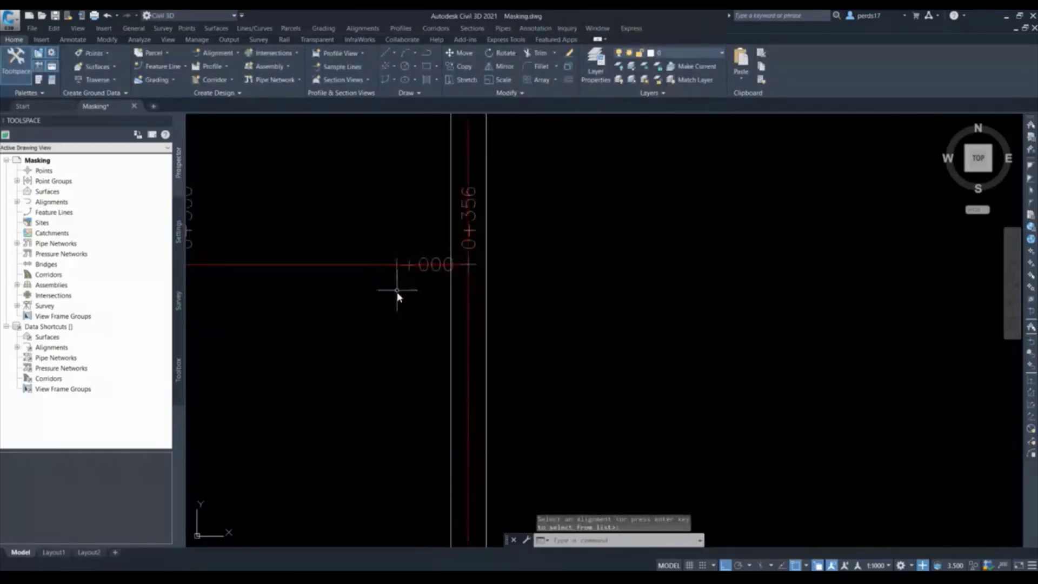
Repeat the offset command on Road-4, keeping one 3.500 m offset per side.
key("Return")
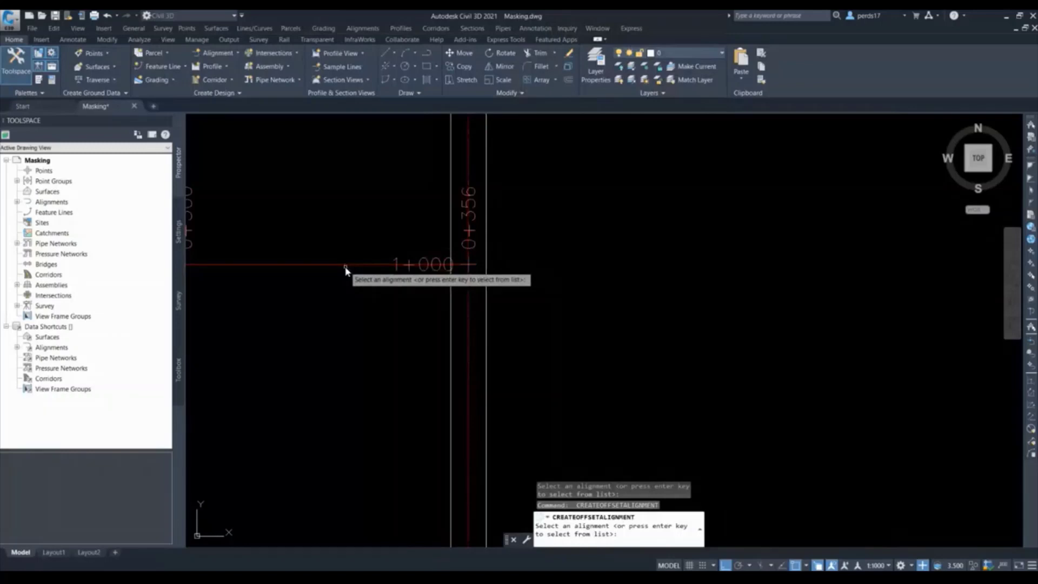
left_click(344, 265)
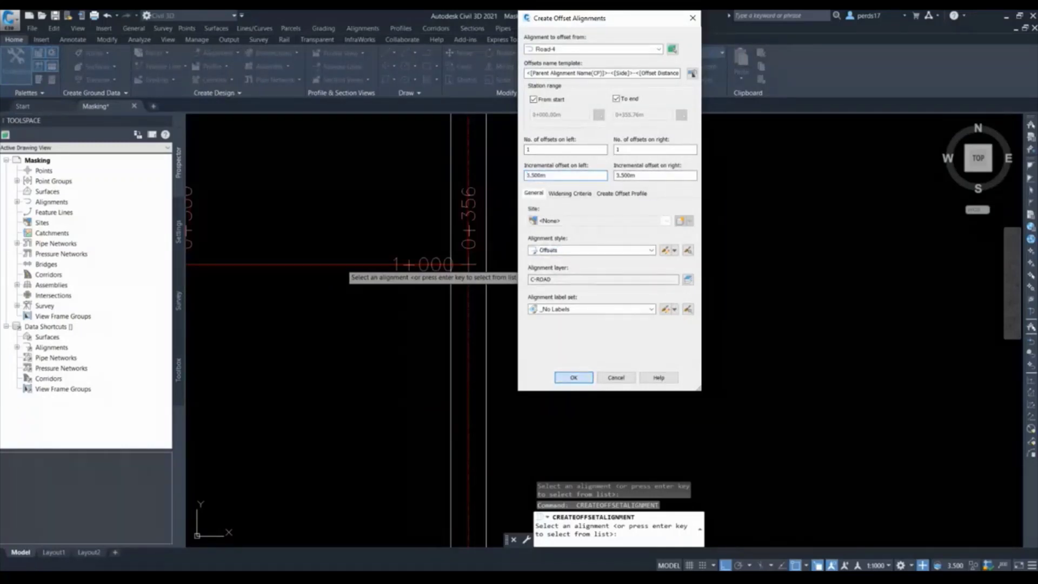
key("Return")
middle_click_drag(369, 308, 436, 299)
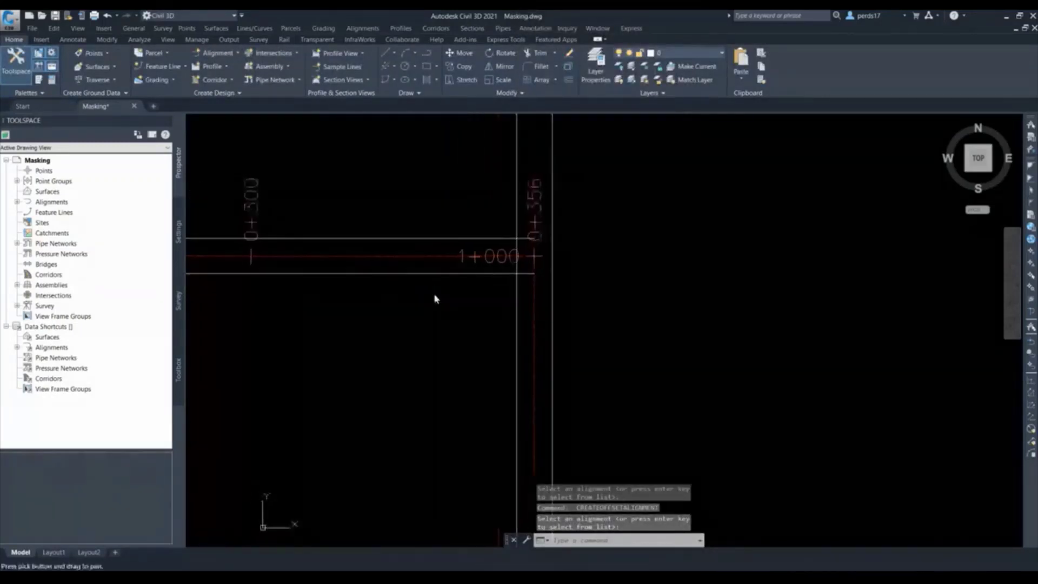
scroll(397, 274, "down", 3)
scroll(699, 272, "up", 2)
scroll(681, 247, "up", 2)
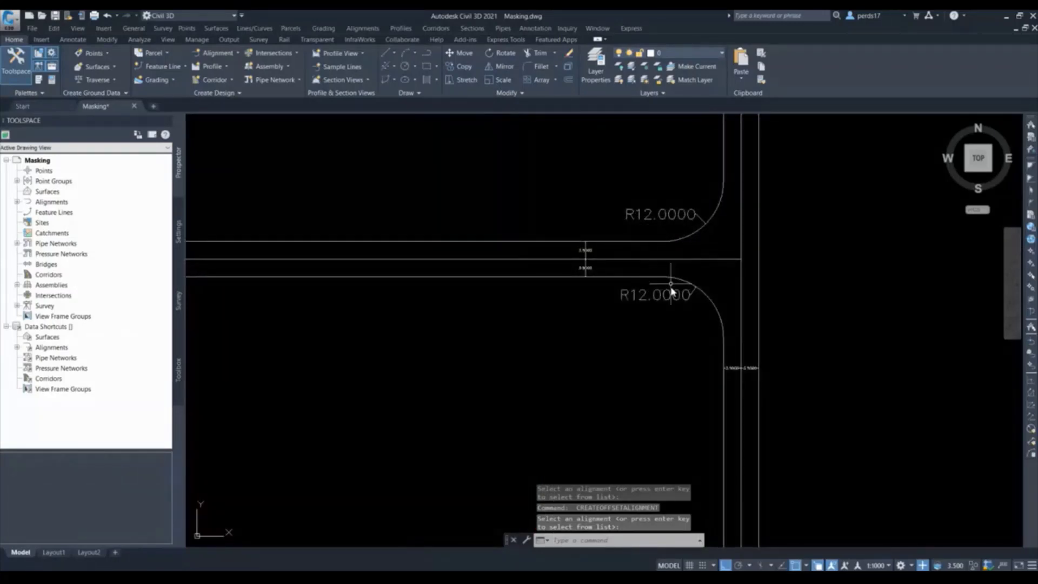
scroll(723, 255, "down", 2)
scroll(754, 271, "down", 2)
scroll(464, 271, "up", 5)
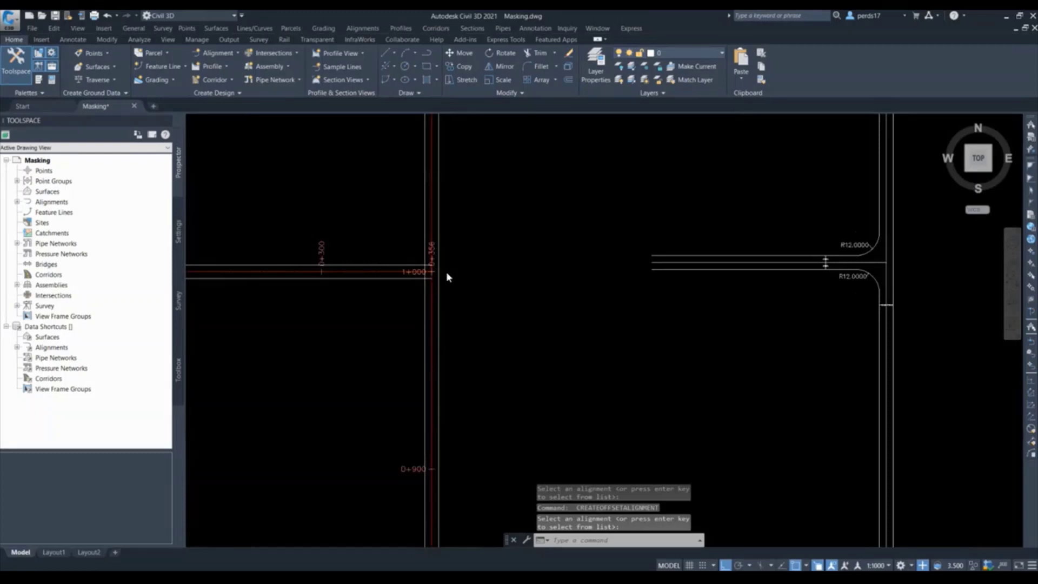
Pick the Road-4 left offset, then the Road-1 left offset, and place the connection at their corner.
left_click(216, 52)
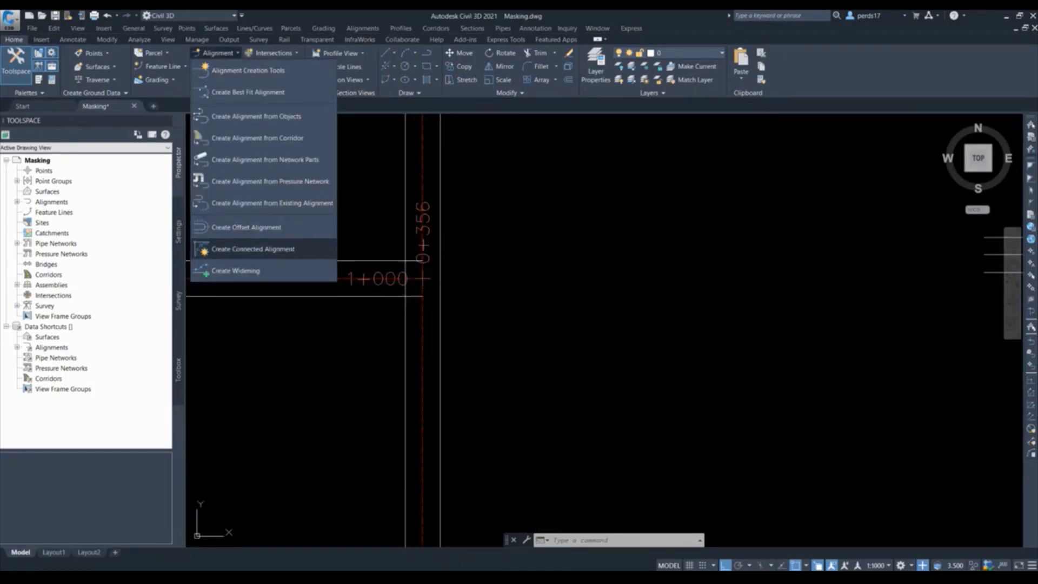
left_click(253, 248)
scroll(378, 259, "up", 4)
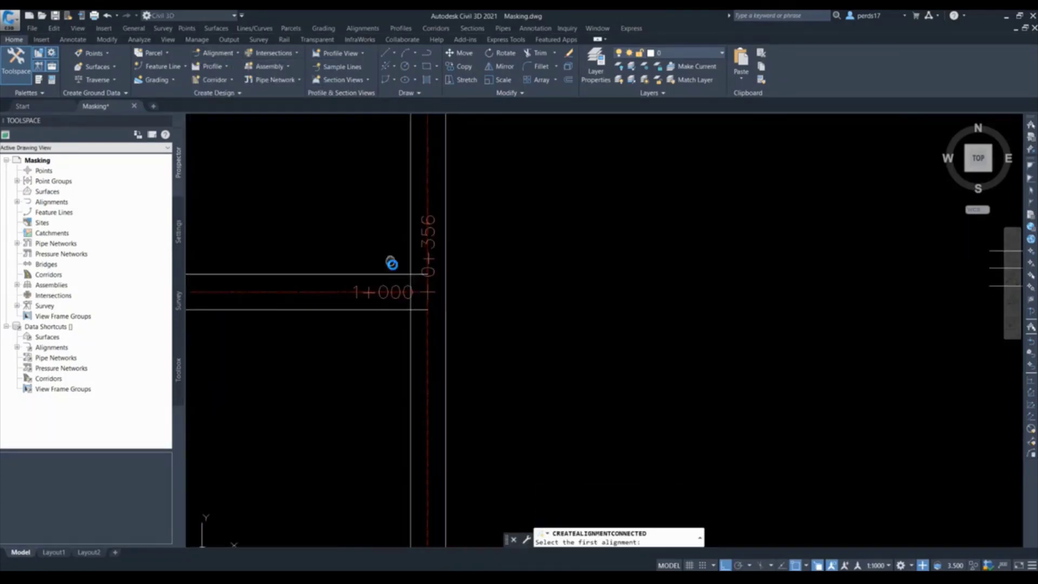
left_click(378, 313)
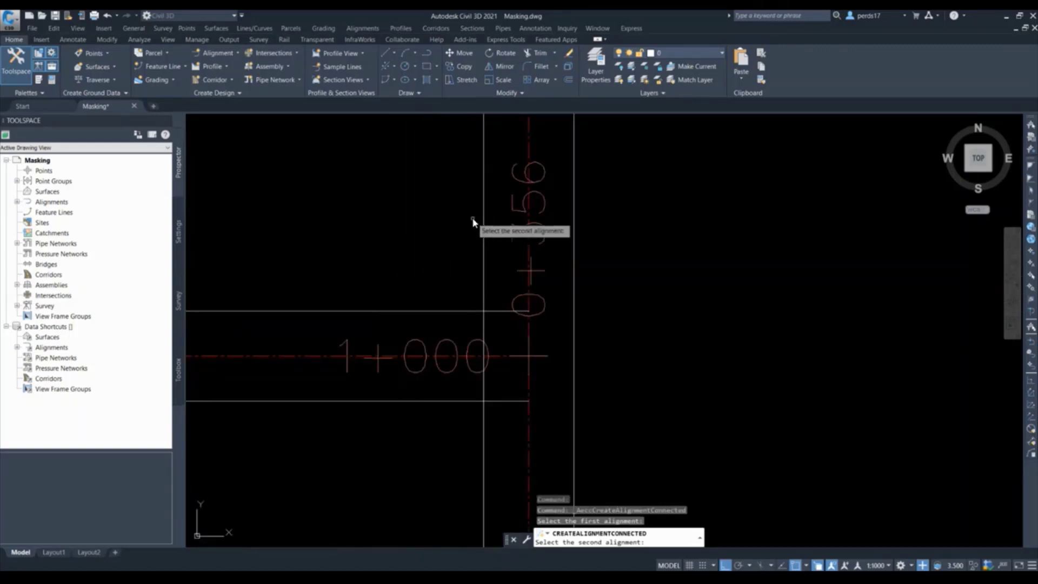
left_click(485, 209)
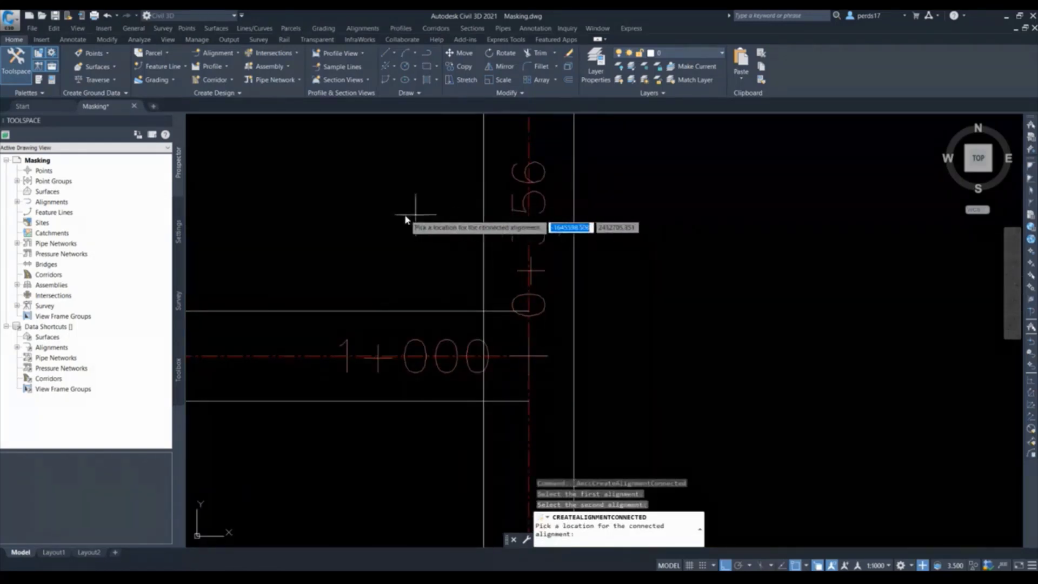
left_click(378, 220)
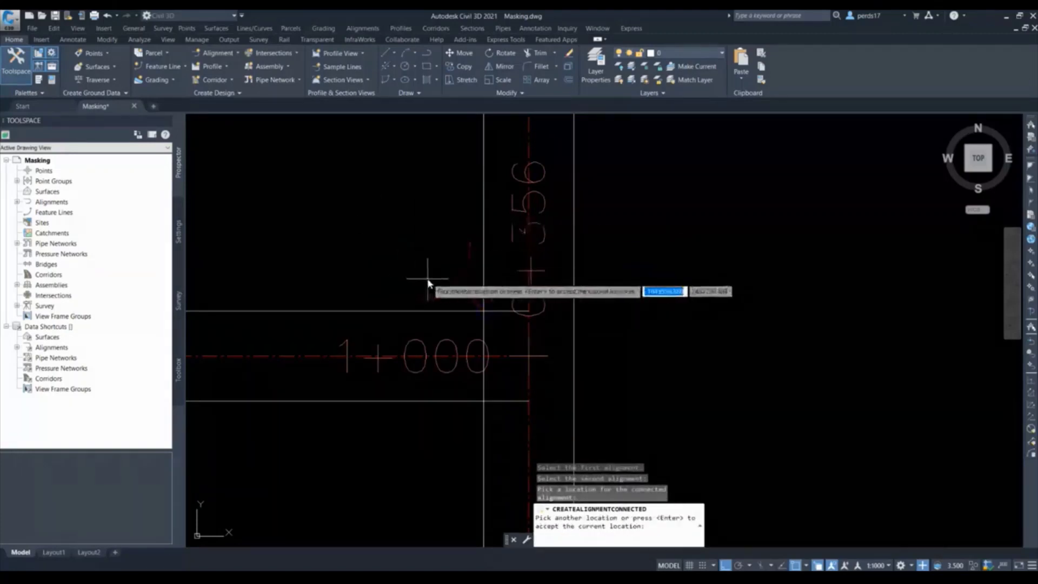
middle_click_drag(412, 243, 481, 301)
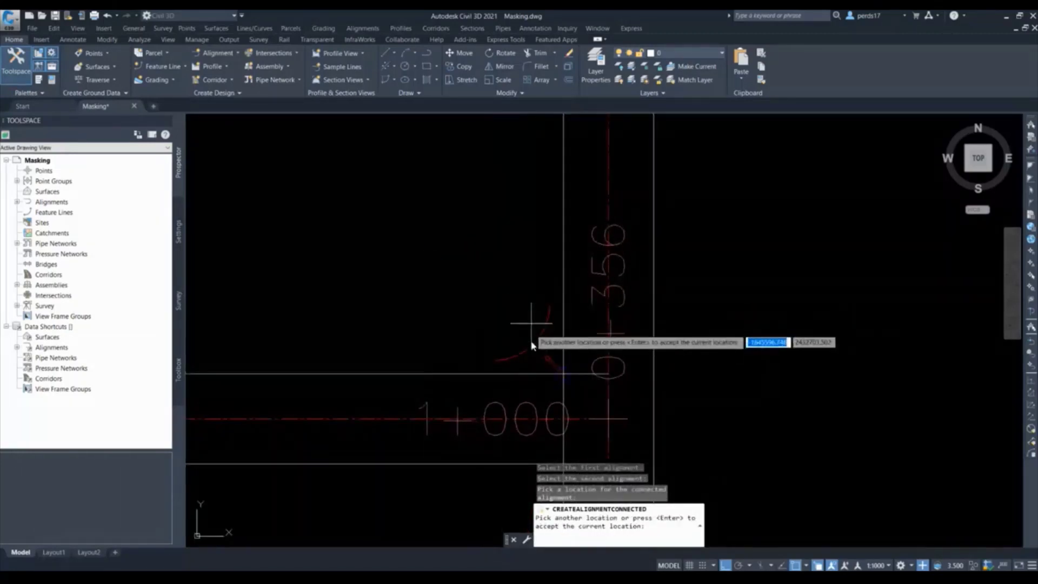
key("Return")
left_click_drag(304, 56, 437, 59)
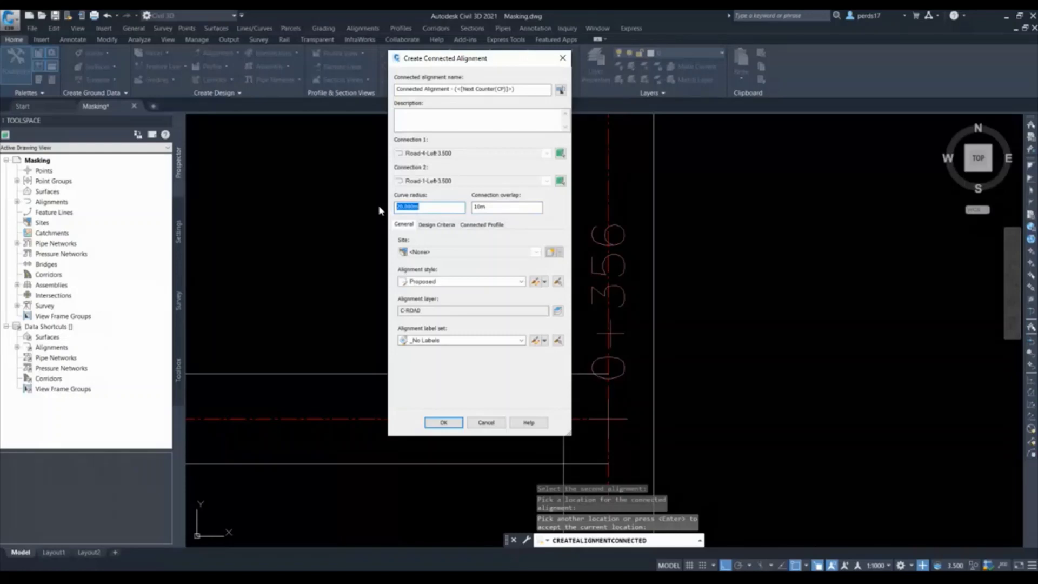
Set curve radius 15 and the Kerb Radius style, then create the connected curb return.
type("15")
left_click(466, 281)
left_click(433, 352)
key("Down")
key("Down")
key("Up")
key("Return")
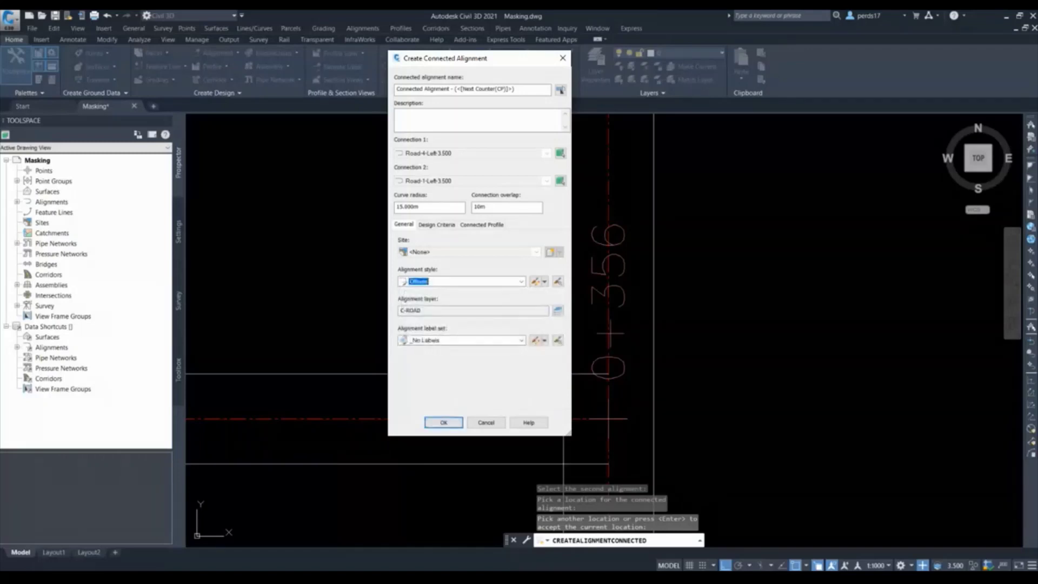
left_click(466, 282)
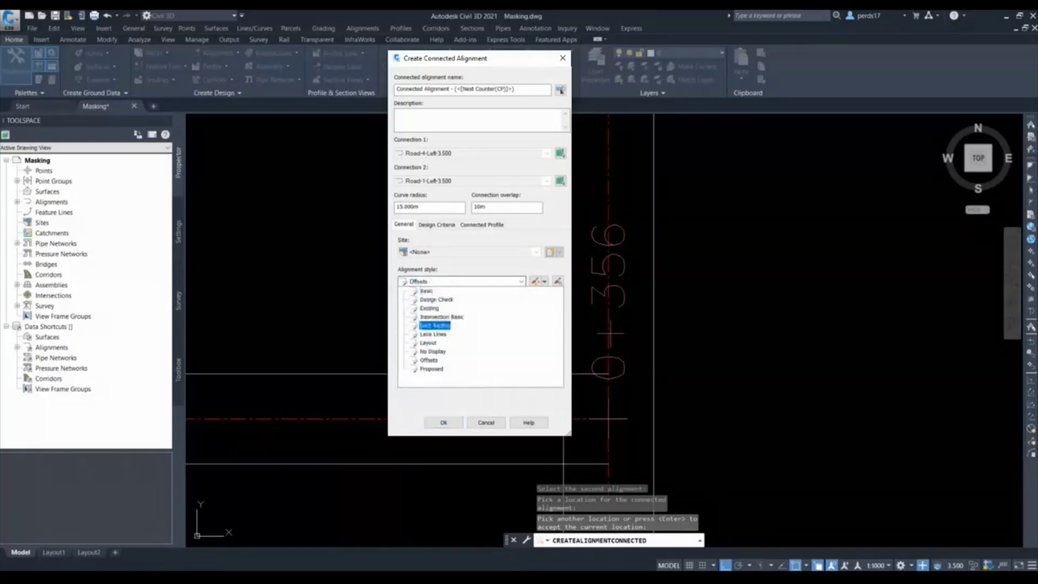
left_click(433, 326)
left_click(443, 422)
middle_click_drag(552, 242, 527, 322)
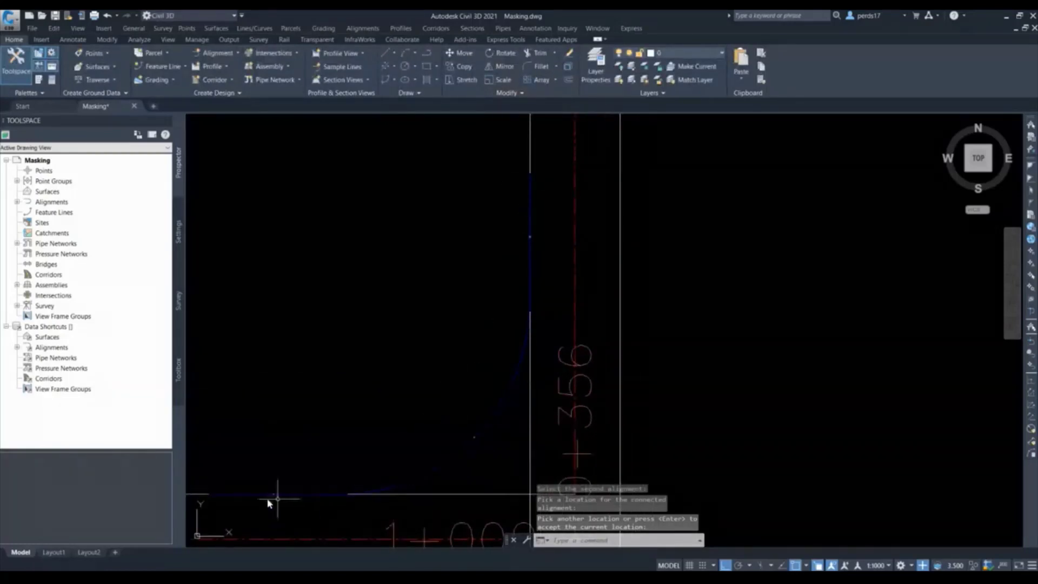
key("Escape")
type("dra")
key("Return")
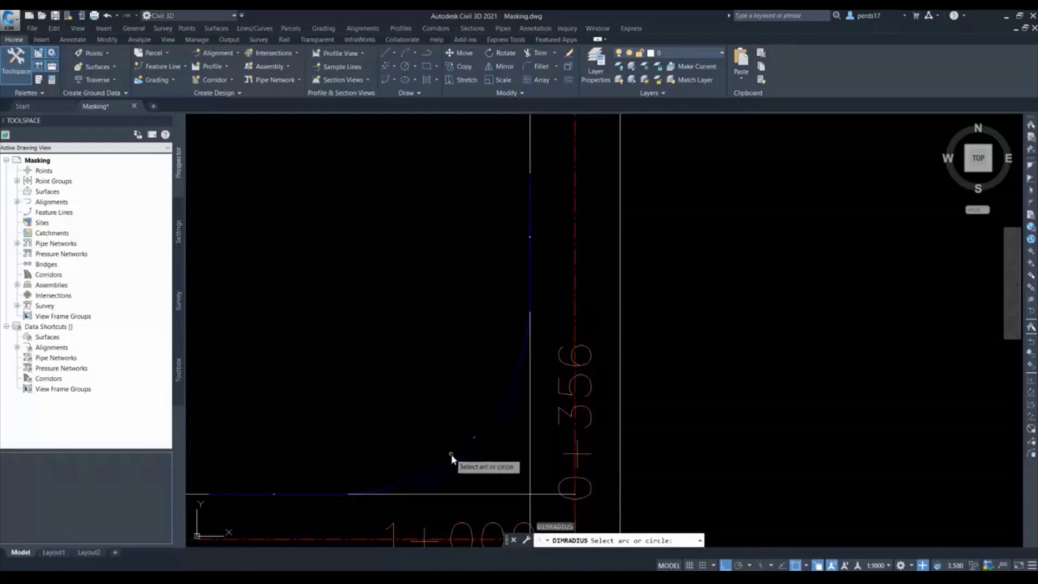
left_click(452, 453)
scroll(444, 429, "up", 2)
scroll(445, 429, "up", 3)
scroll(414, 400, "down", 8)
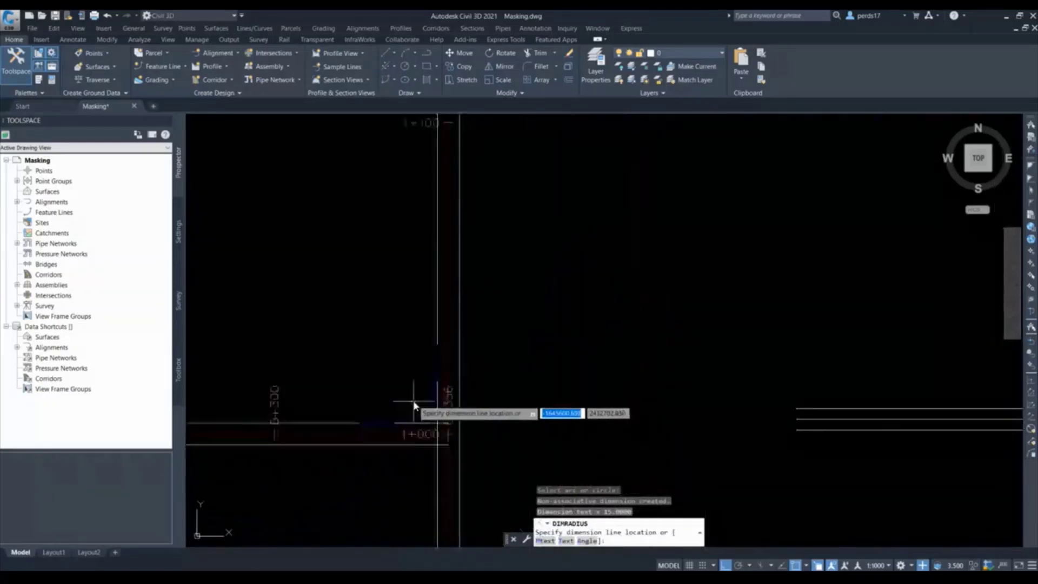
key("Escape")
middle_click_drag(776, 423, 476, 425)
scroll(857, 382, "up", 2)
scroll(788, 352, "up", 2)
scroll(834, 331, "down", 8)
scroll(722, 340, "up", 7)
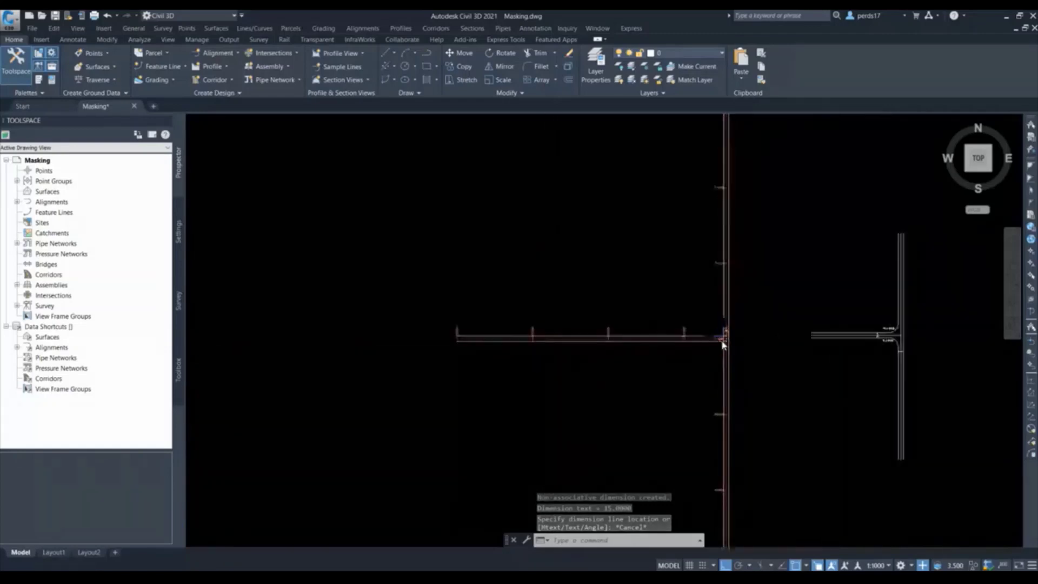
middle_click_drag(750, 334, 658, 332)
key("Escape")
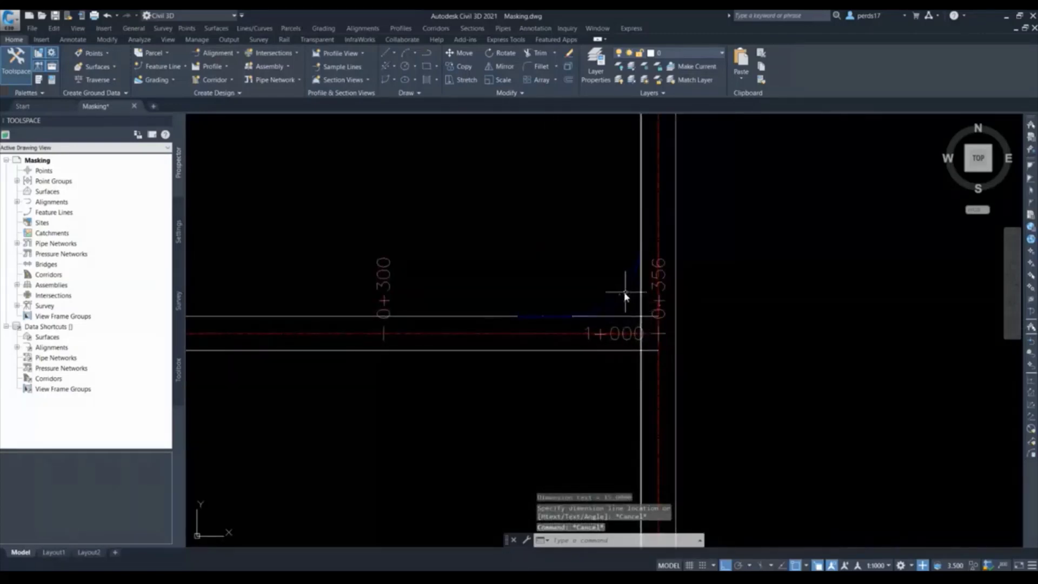
Set the curb return's connection curve radius to 12 m in Alignment Properties.
left_click(621, 295)
right_click(621, 293)
left_click(672, 422)
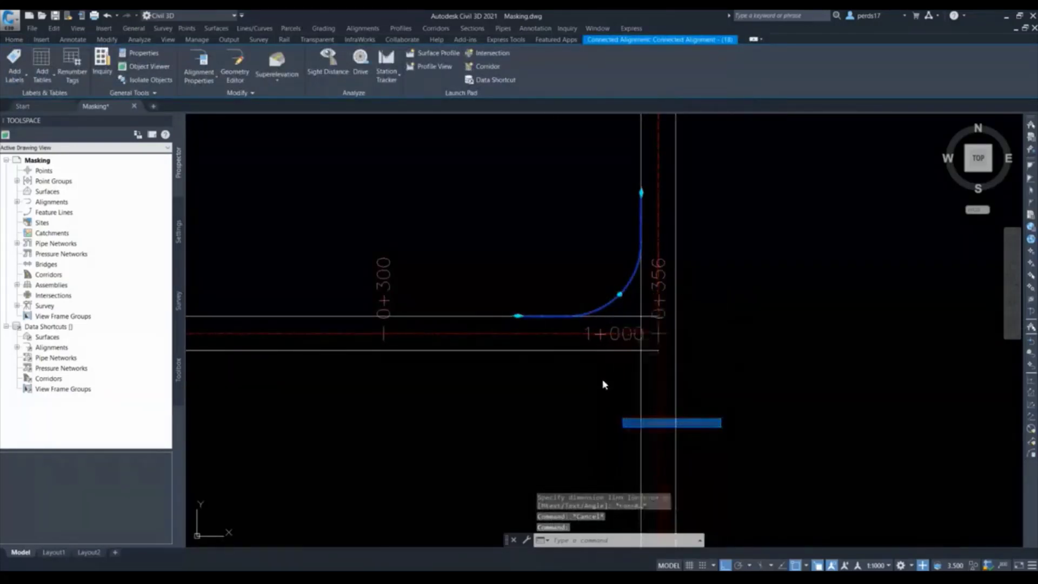
left_click(801, 154)
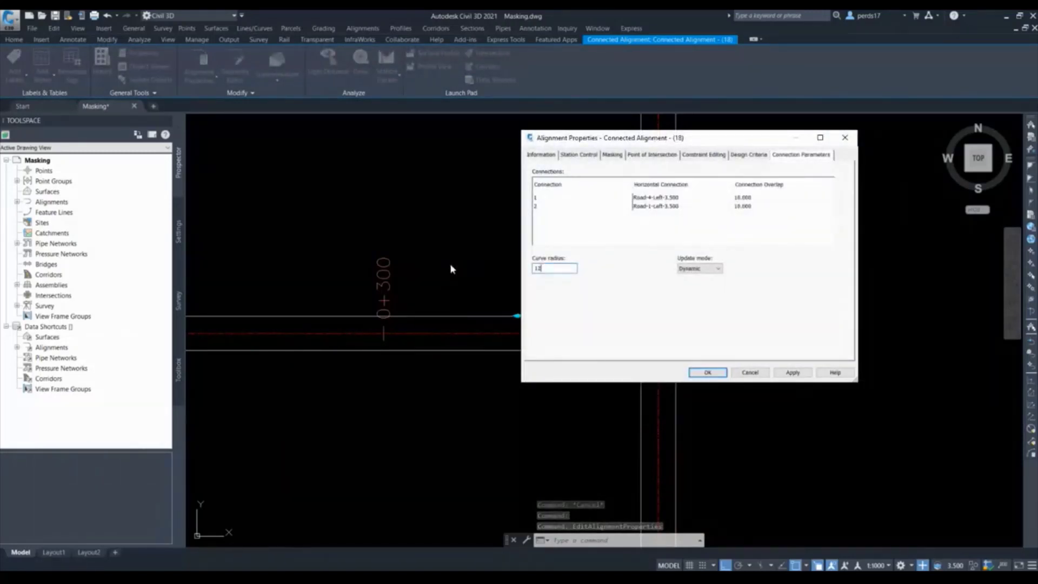
key("Return")
scroll(643, 301, "up", 4)
key("Escape")
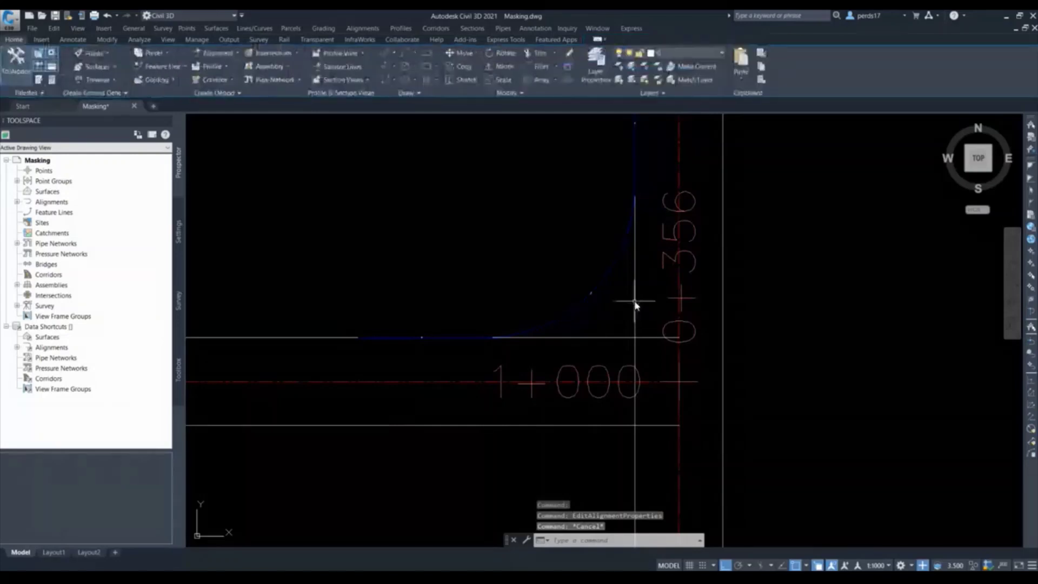
Edit the Road-1 left offset alignment's properties, entering -4.
left_click(636, 297)
right_click(636, 291)
left_click(686, 420)
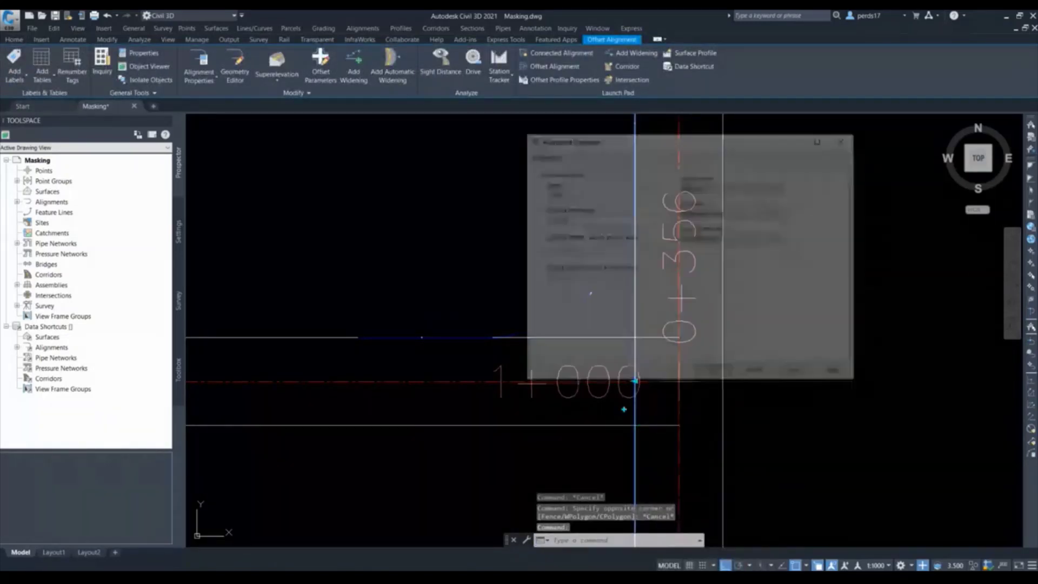
type("-4")
key("Return")
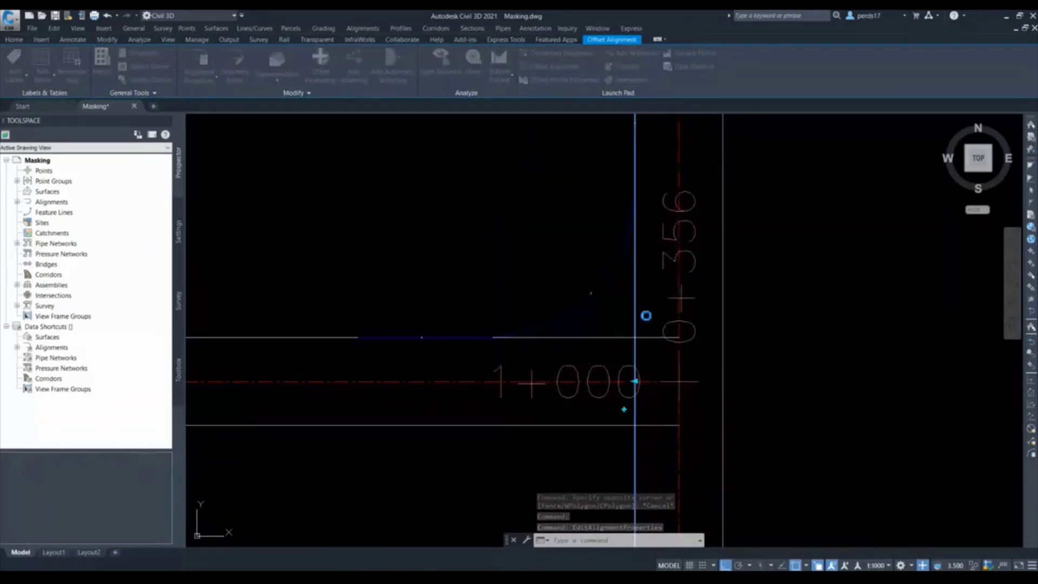
key("Escape")
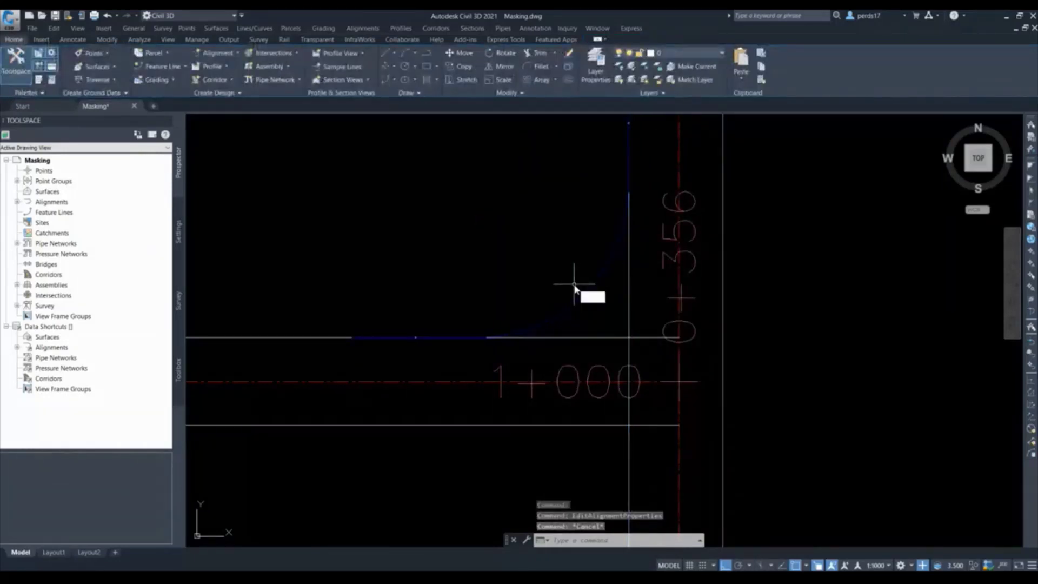
Measure the curb return arc with DIMRADIUS, then reselect the Road-1 left offset alignment.
type("dra")
key("Return")
left_click(576, 285)
scroll(574, 287, "up", 5)
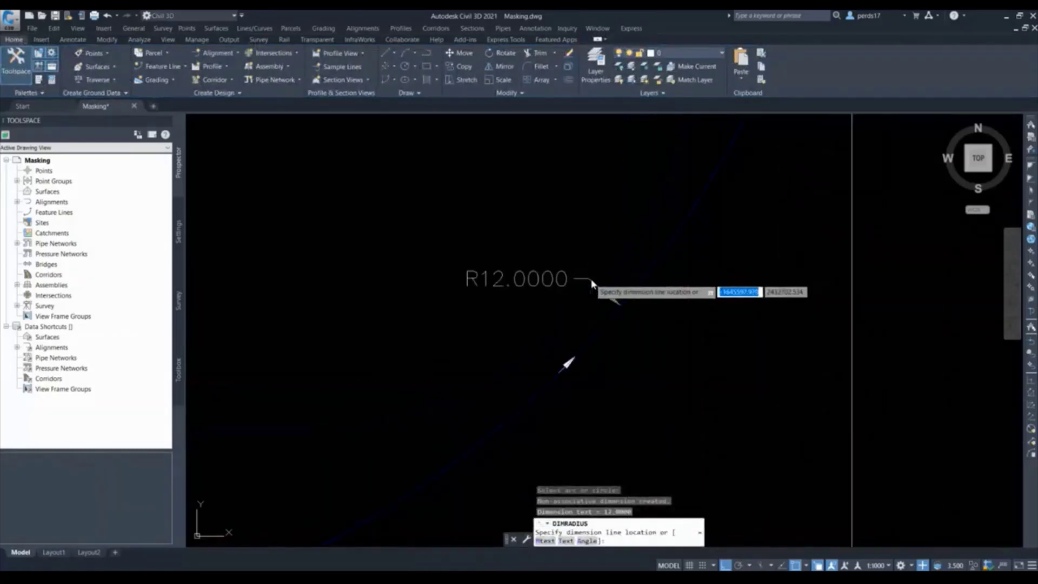
scroll(573, 287, "down", 5)
key("Escape")
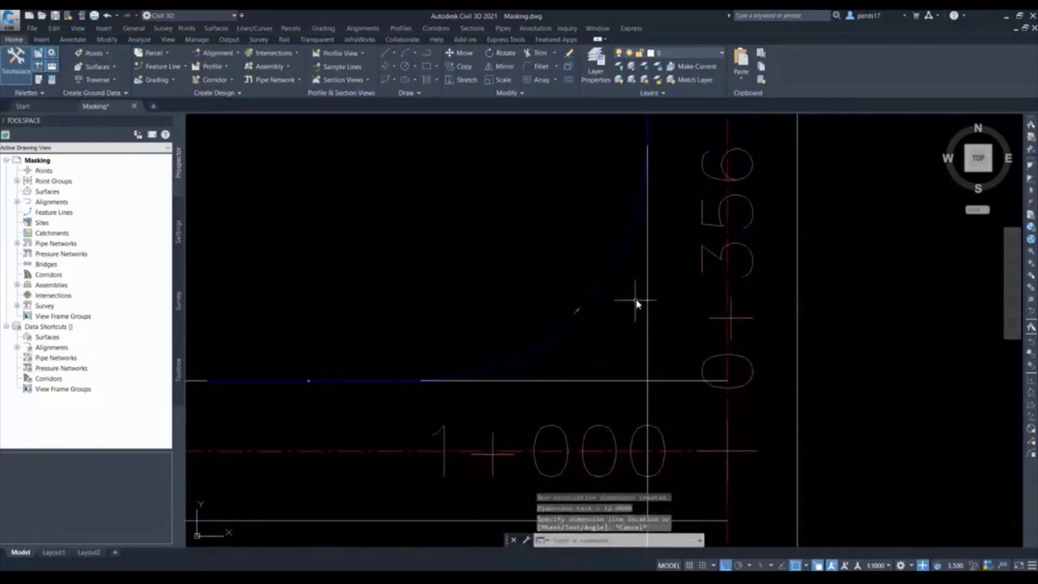
key("Escape")
left_click(648, 297)
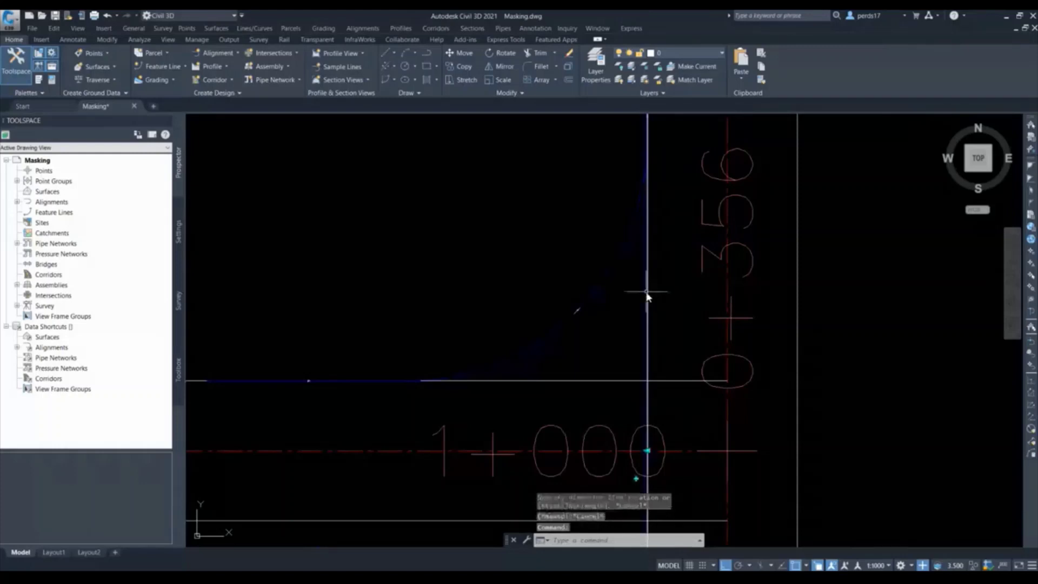
right_click(647, 291)
left_click(697, 420)
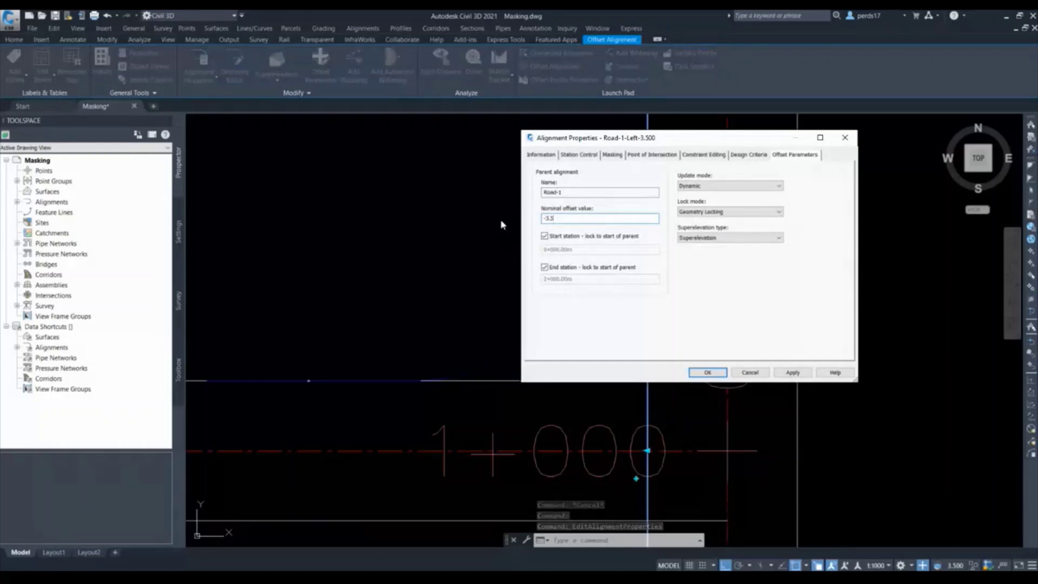
key("Escape")
scroll(584, 292, "down", 3)
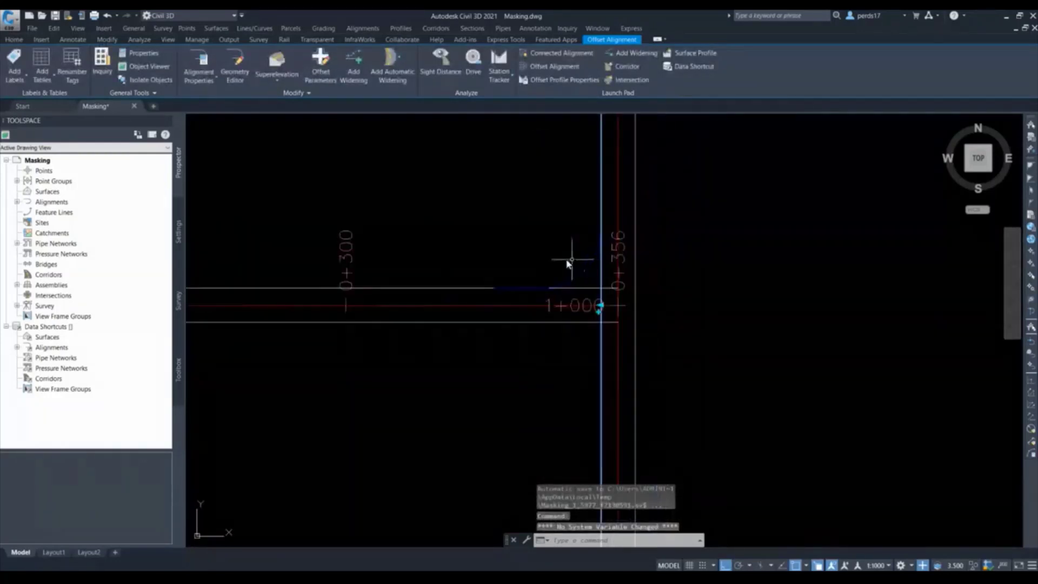
scroll(600, 290, "up", 2)
middle_click_drag(584, 357, 533, 341)
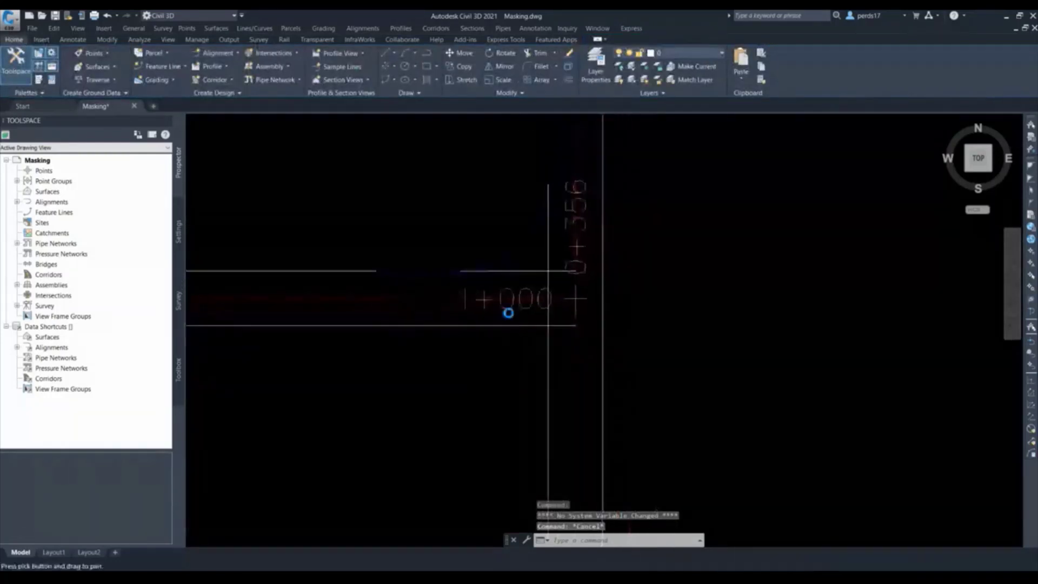
Start Create Offset Alignment, cancel the dialog, and restart the command awaiting an alignment pick.
left_click(221, 53)
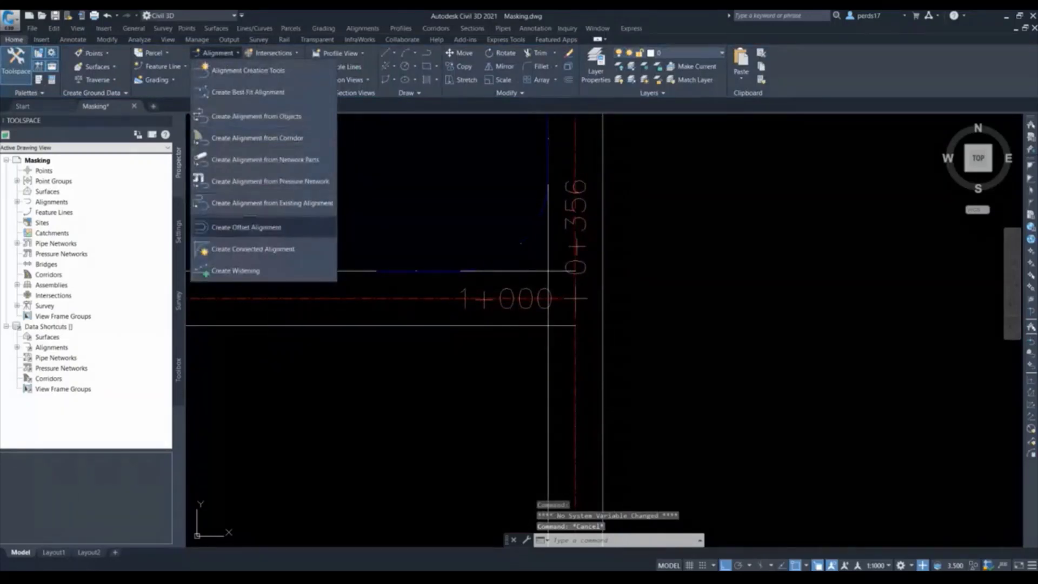
left_click(254, 225)
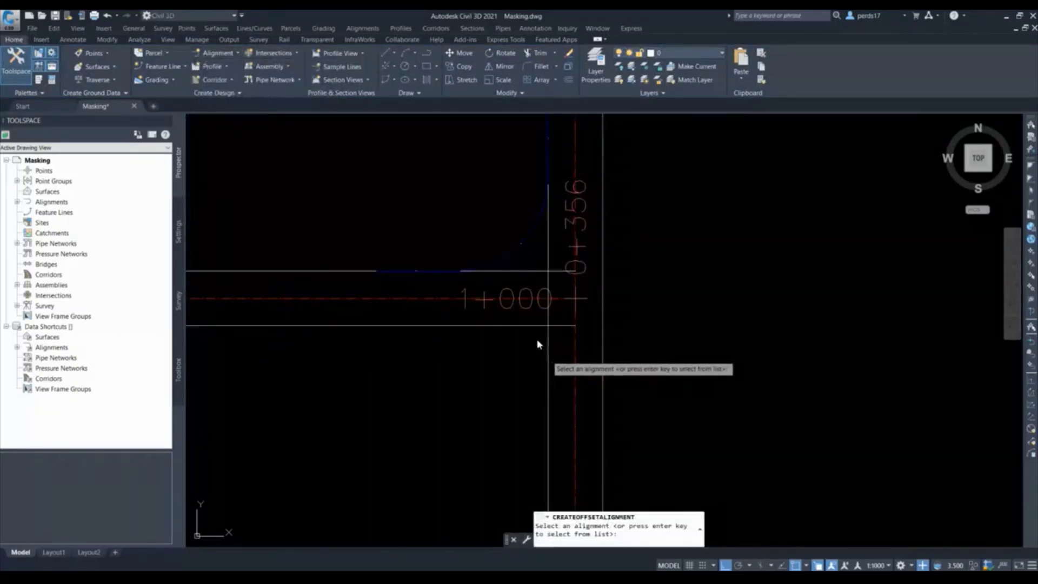
left_click(549, 358)
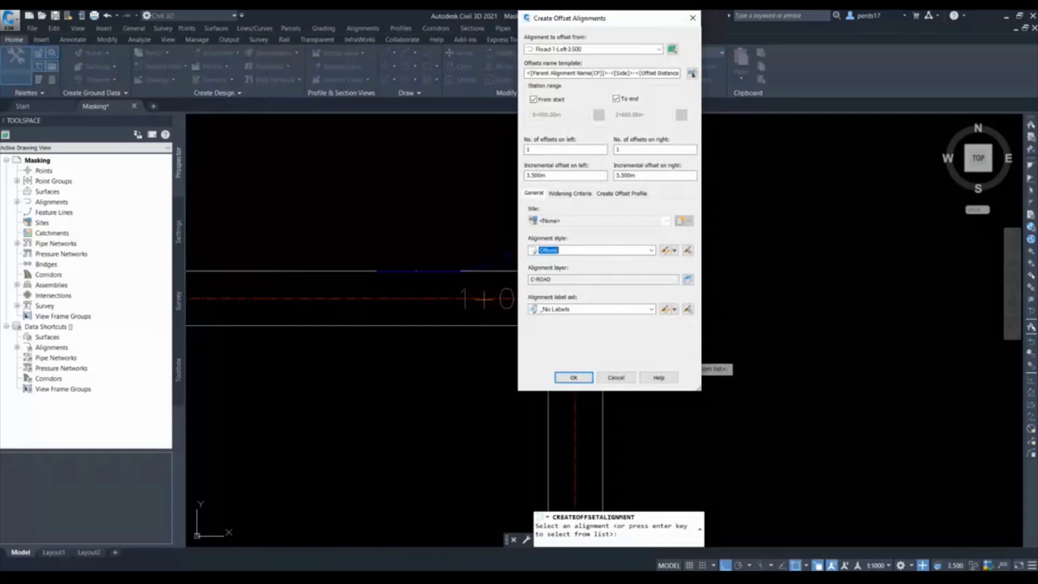
left_click(616, 377)
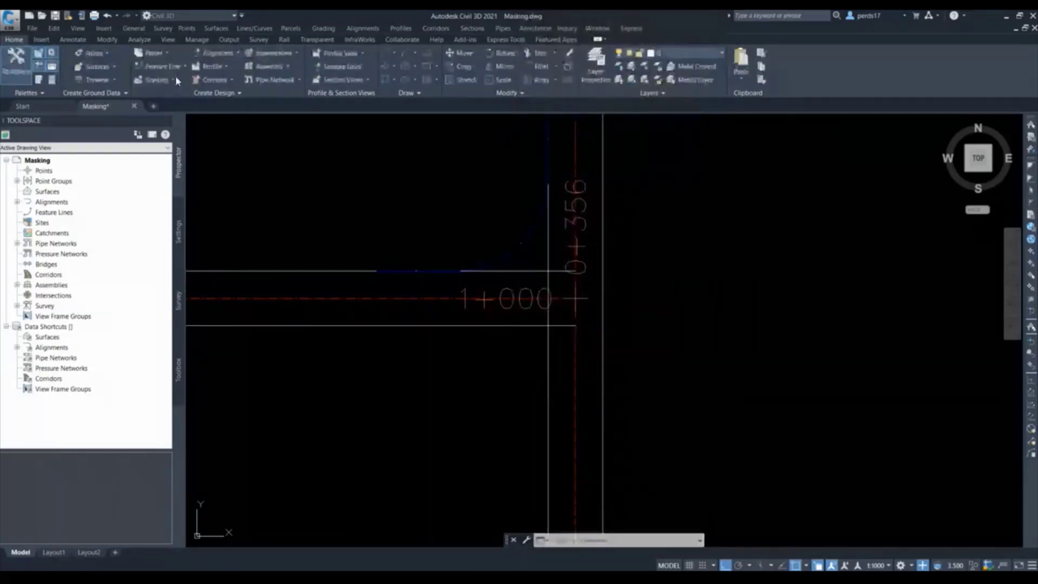
left_click(221, 53)
left_click(246, 227)
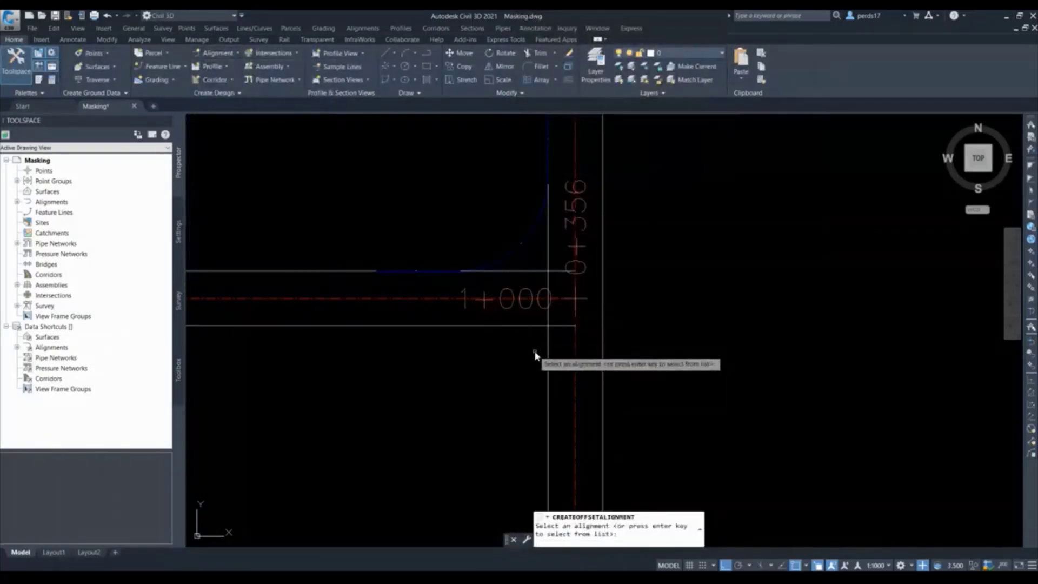
Connect Road-1-Left-3.500 and Road-4-Right-3.500 at their corner with curve radius 12.
left_click(222, 53)
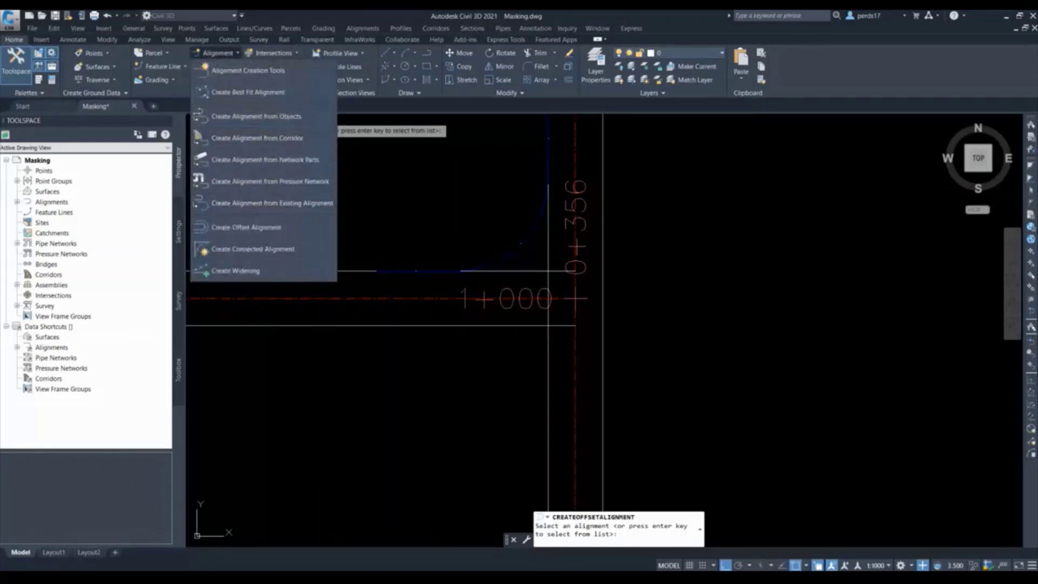
left_click(246, 249)
left_click(549, 361)
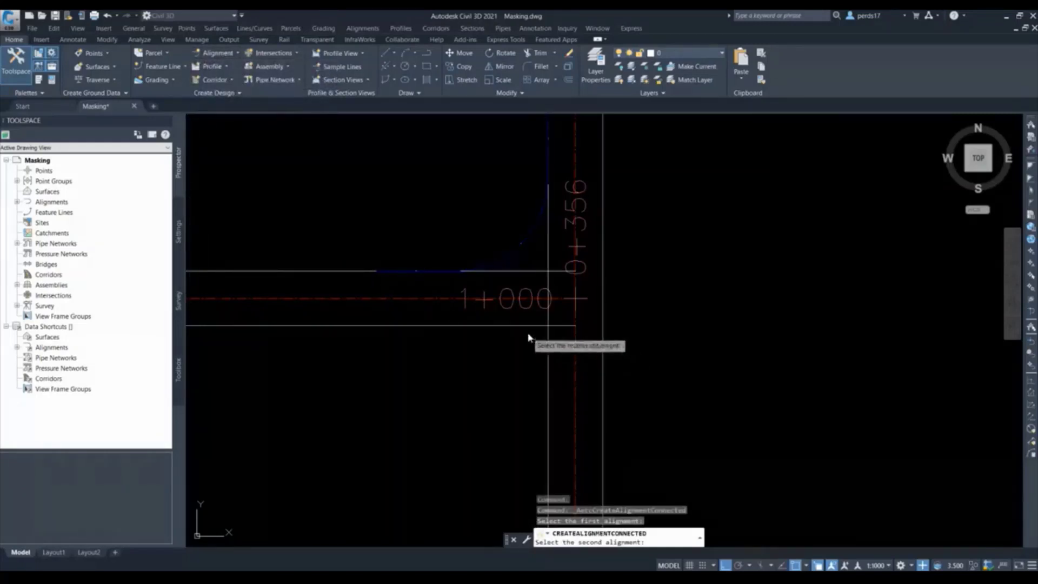
left_click(520, 326)
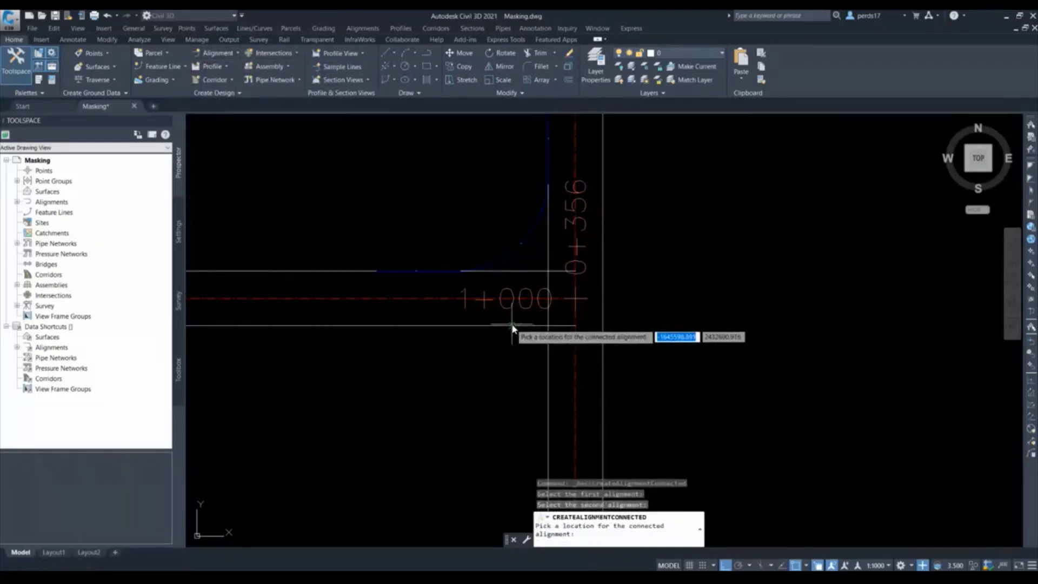
left_click(514, 368)
key("Return")
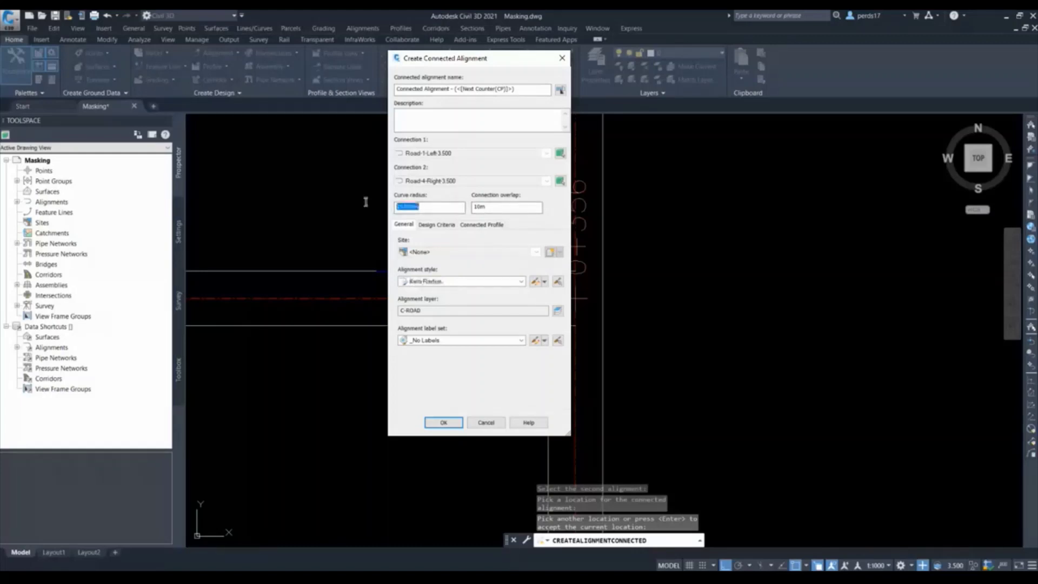
type("12.000m")
left_click(443, 422)
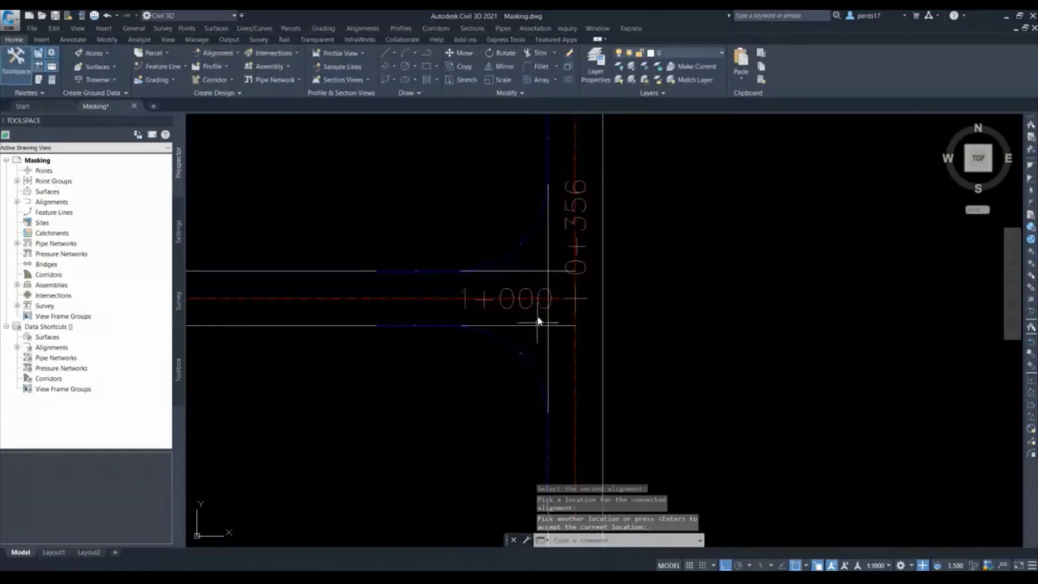
Accept the 12 m curb return at the upper corner and select the new alignment.
mouse_move(519, 247)
middle_mouse_down()
mouse_move(532, 275)
mouse_move(458, 248)
middle_mouse_up()
scroll(396, 278, "down", 11)
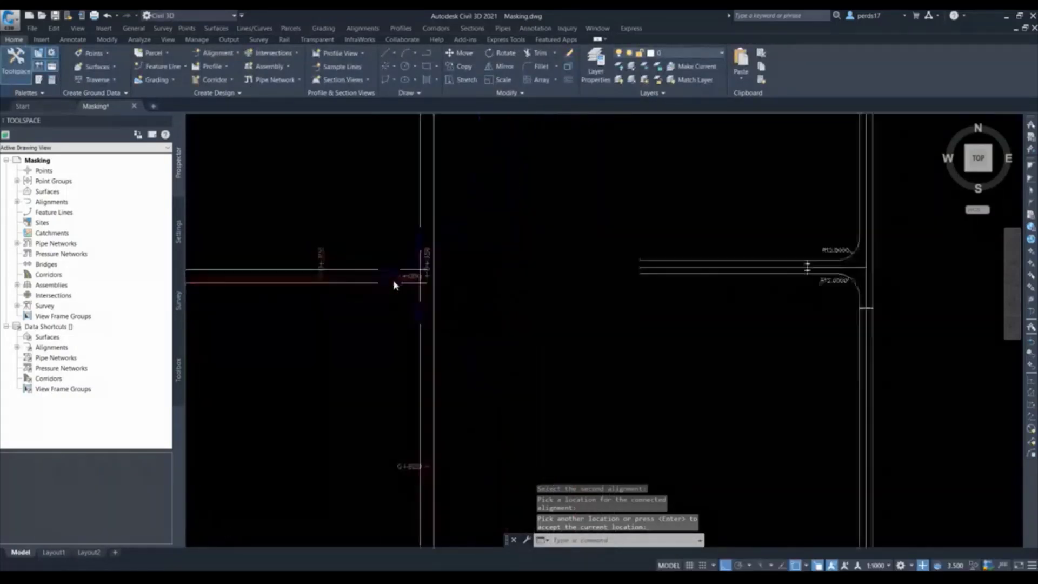
scroll(480, 285, "up", 5)
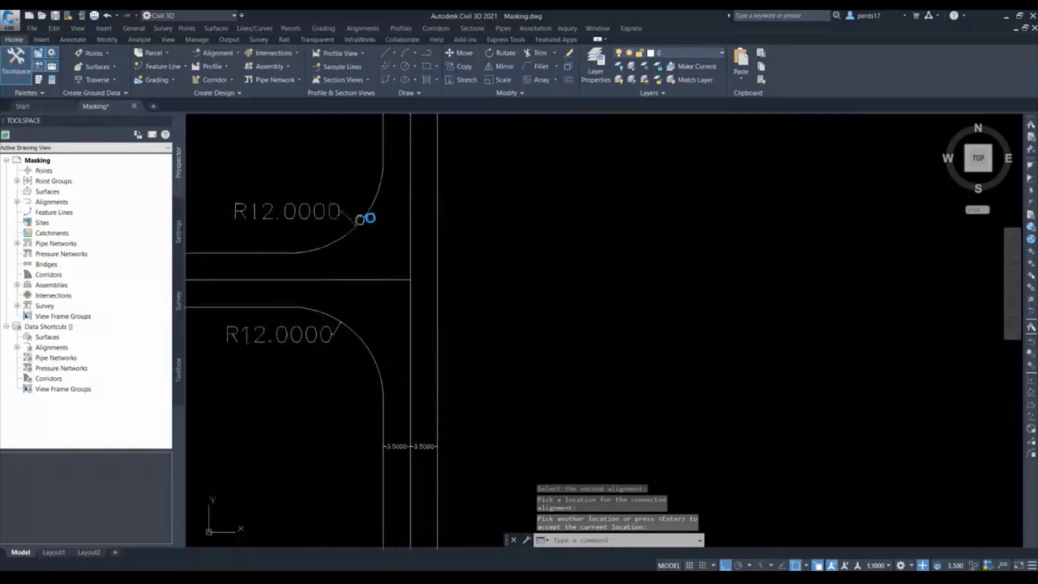
middle_click_drag(368, 218, 534, 256)
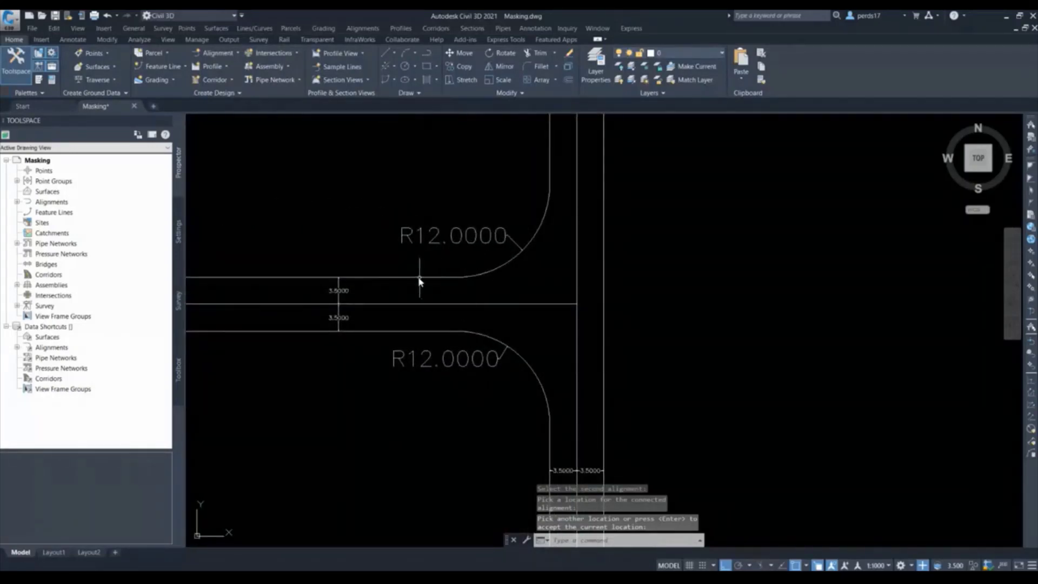
scroll(613, 264, "down", 10)
scroll(413, 275, "up", 8)
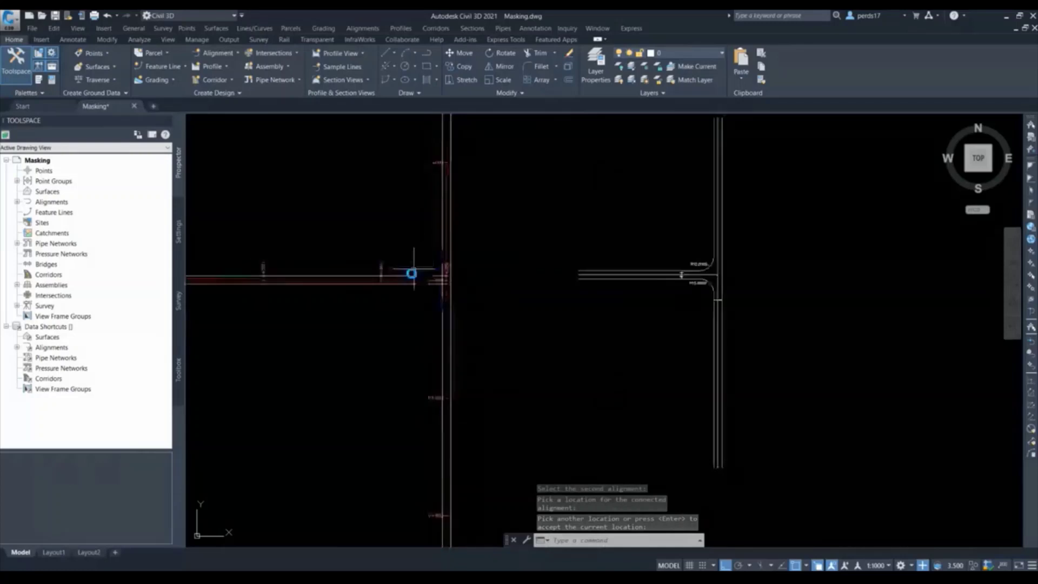
key("Escape")
left_click(514, 276)
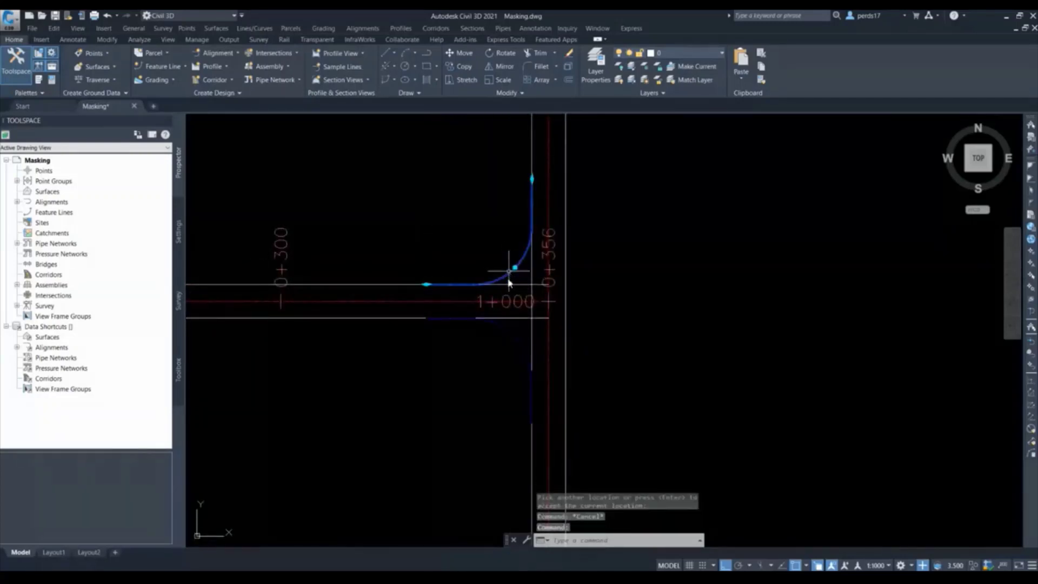
Change the upper curb-return alignment's object style from Kerb Radius to Offsets.
right_click(468, 288)
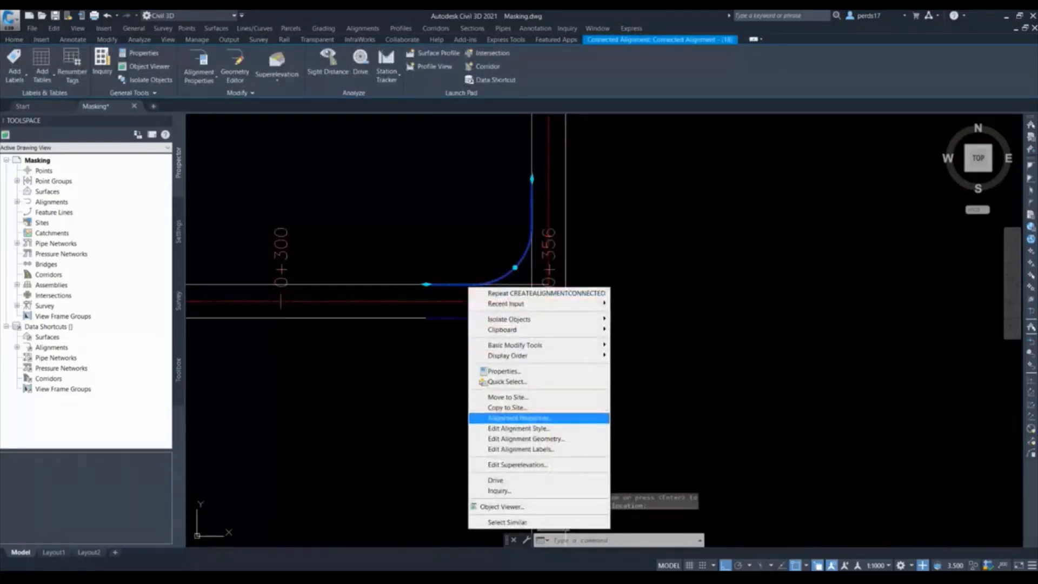
left_click(519, 418)
key("ctrl+Tab")
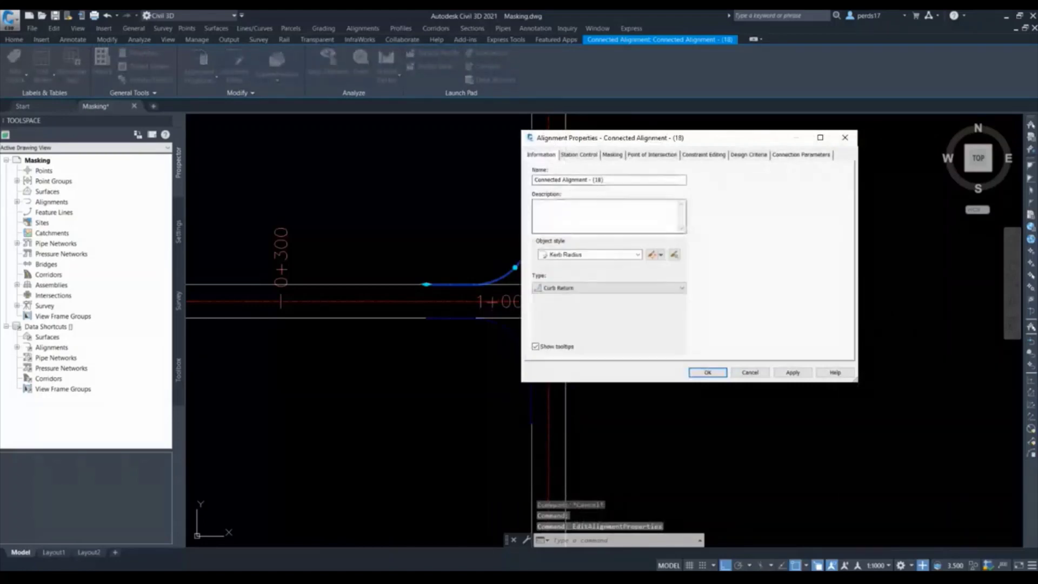
left_click(638, 255)
key("Return")
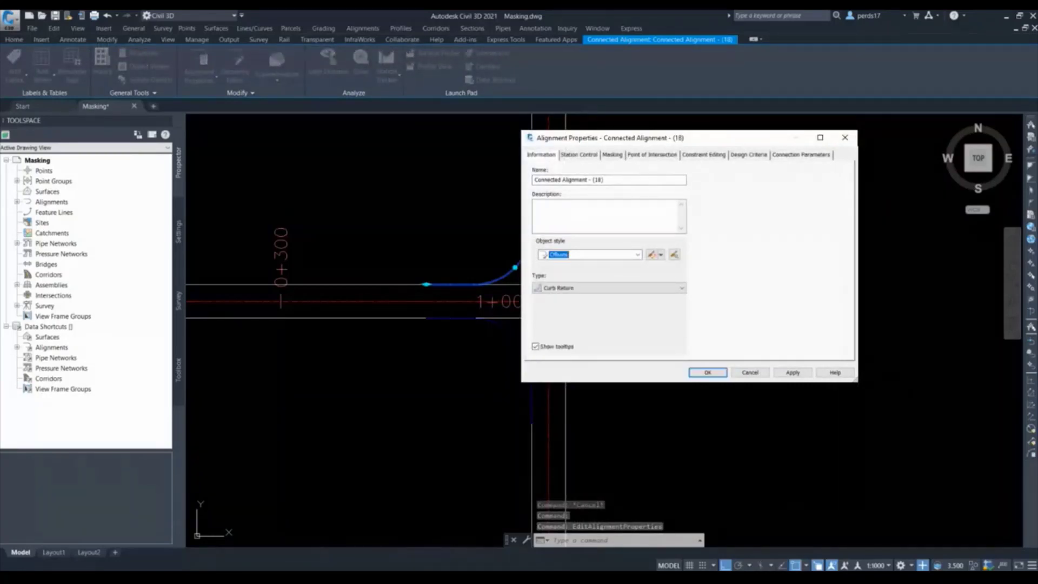
left_click(698, 370)
Give the lower curb-return alignment the Offsets object style as well.
scroll(466, 288, "up", 4)
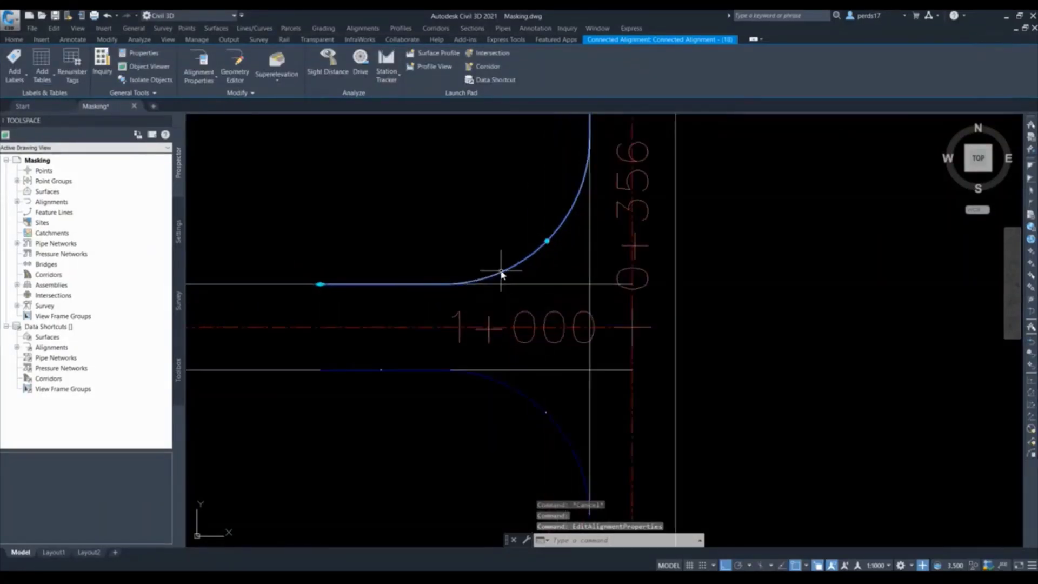
key("Escape")
left_click(510, 399)
right_click(510, 399)
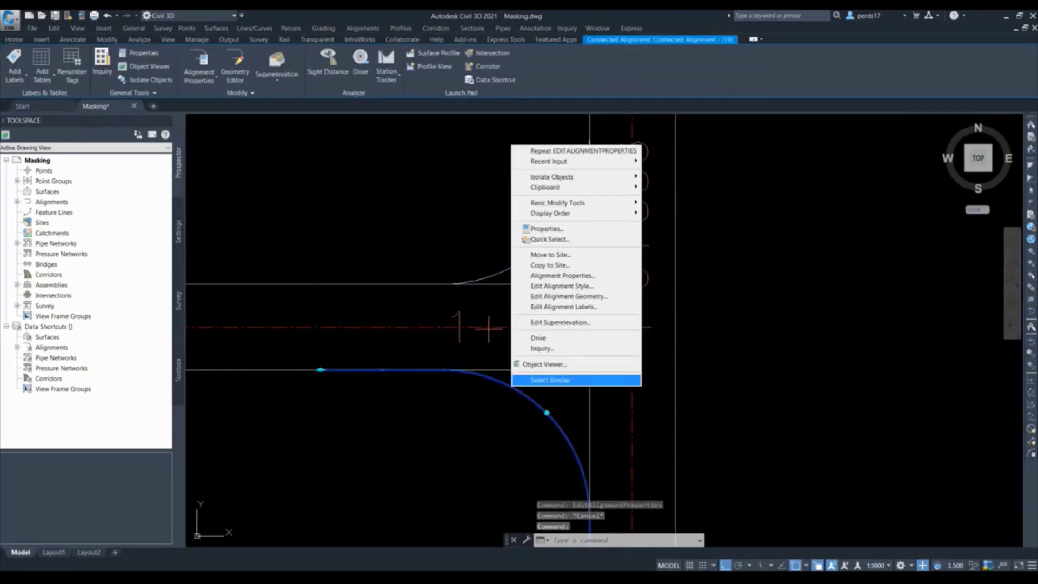
left_click(563, 275)
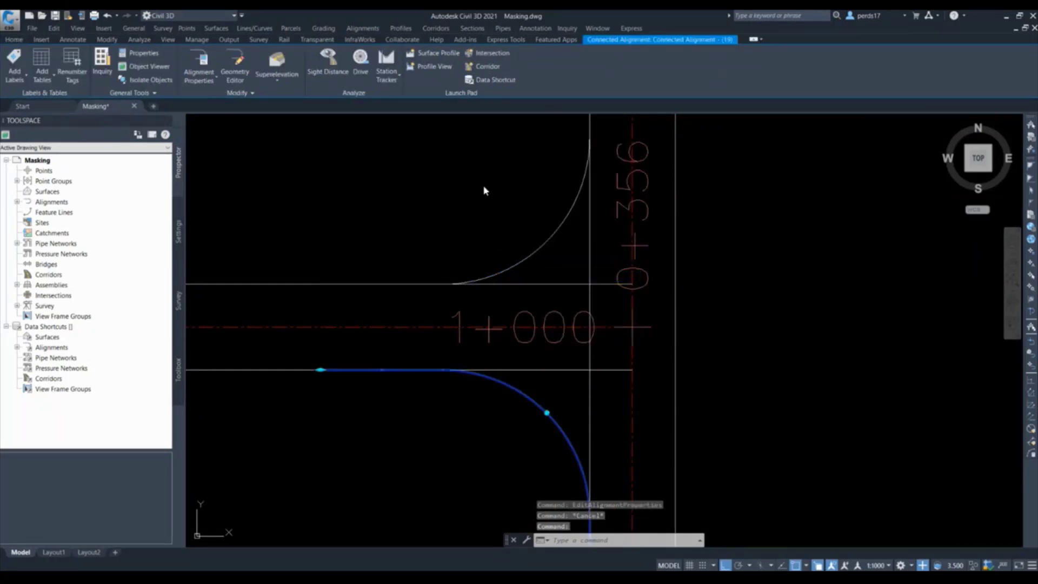
left_click(637, 255)
key("Return")
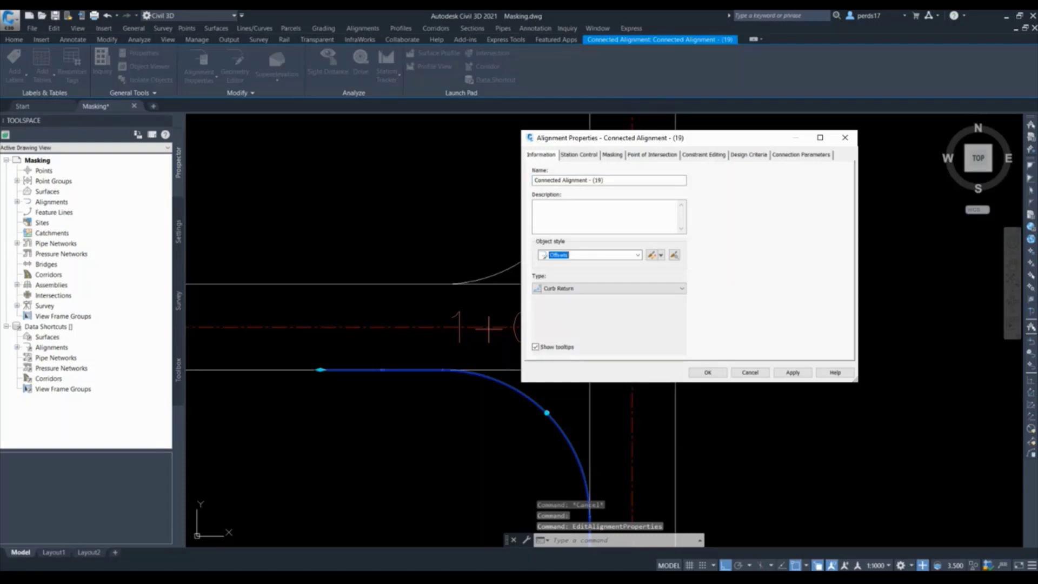
key("Return")
key("Escape")
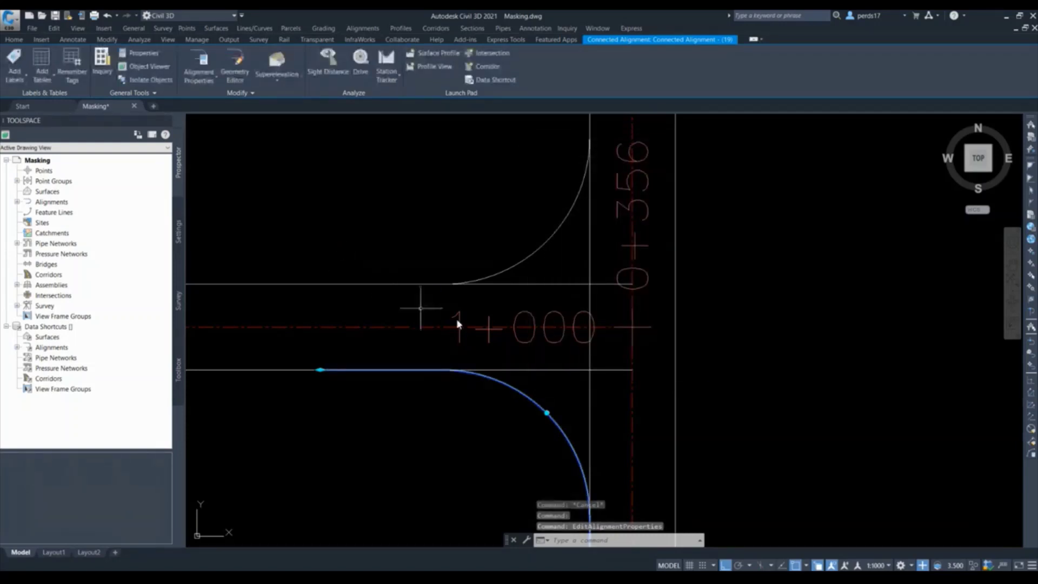
Pan and zoom around the intersection to review both restyled curb returns.
scroll(449, 305, "down", 2)
scroll(517, 314, "up", 2)
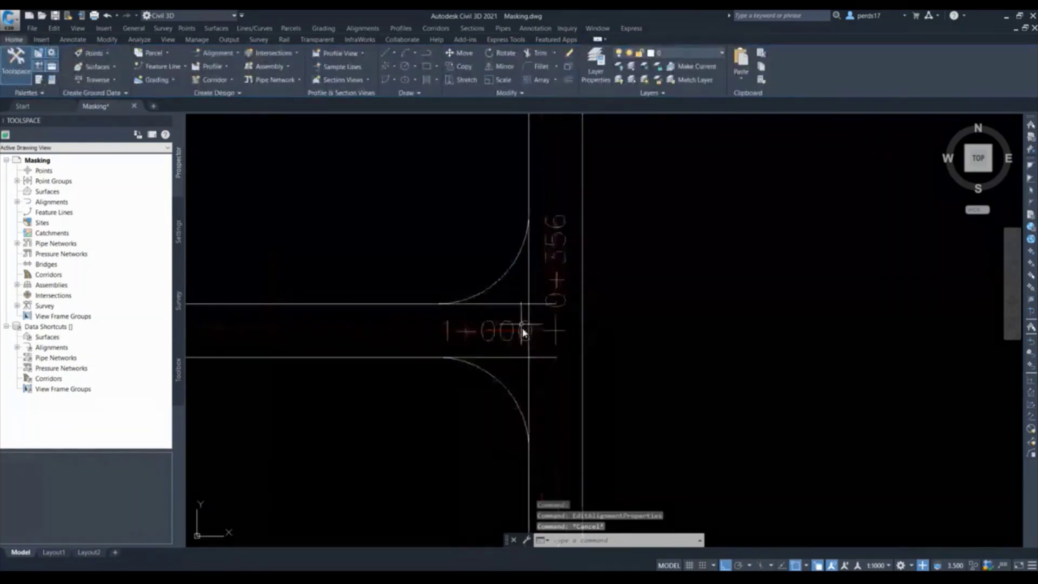
middle_click_drag(497, 355, 401, 327)
scroll(400, 331, "down", 8)
scroll(695, 322, "up", 3)
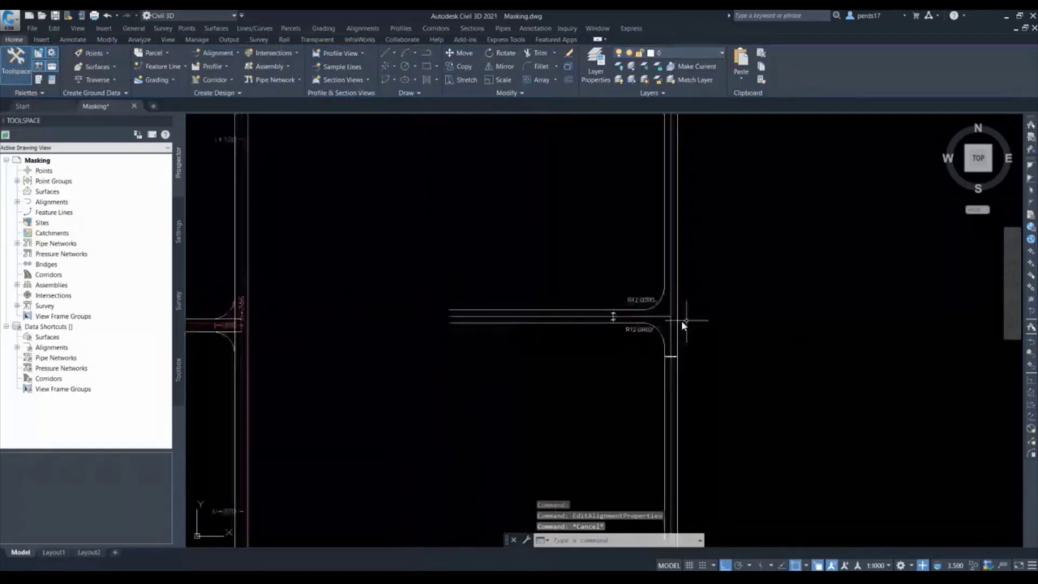
scroll(724, 326, "down", 5)
scroll(475, 335, "up", 6)
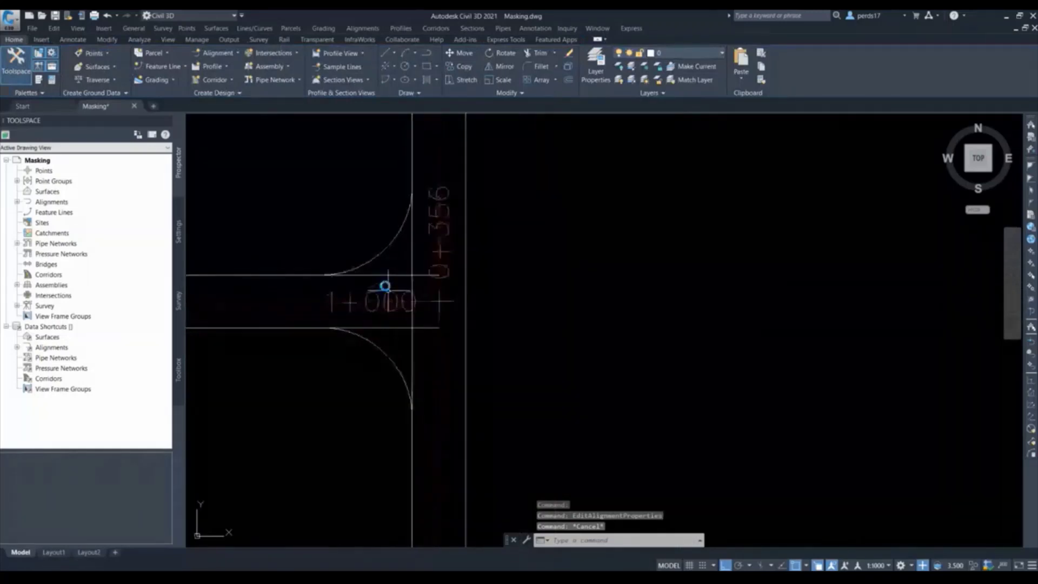
Open the masking regions in the Road-4-Left-3.500 offset alignment's properties.
key("Escape")
left_click(379, 278)
key("Escape")
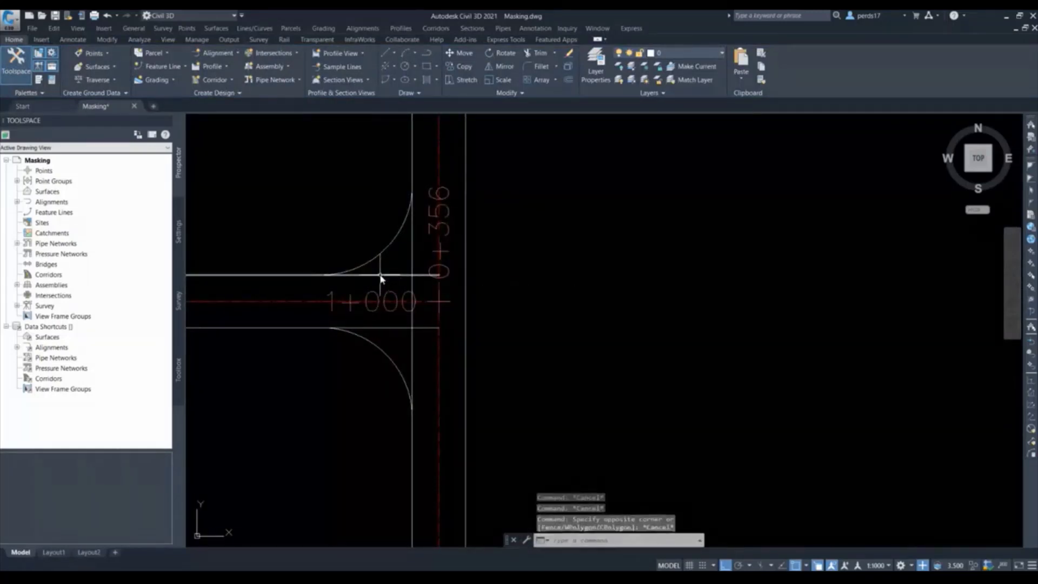
left_click(381, 278)
right_click(381, 276)
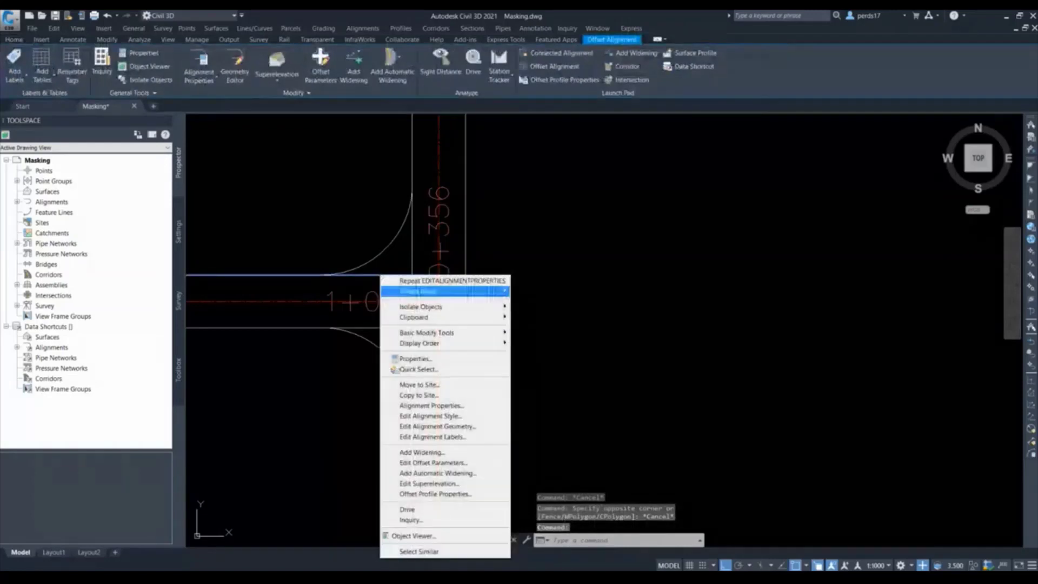
left_click(428, 406)
left_click(613, 155)
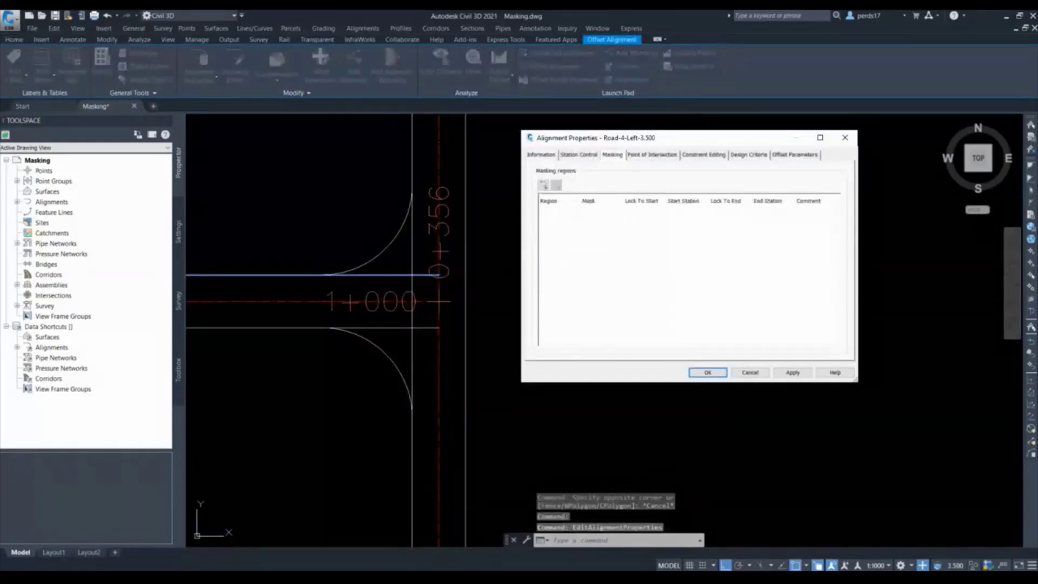
Add a masking region from 0+340.26m at the curb return, locked to the alignment's end.
left_click(543, 185)
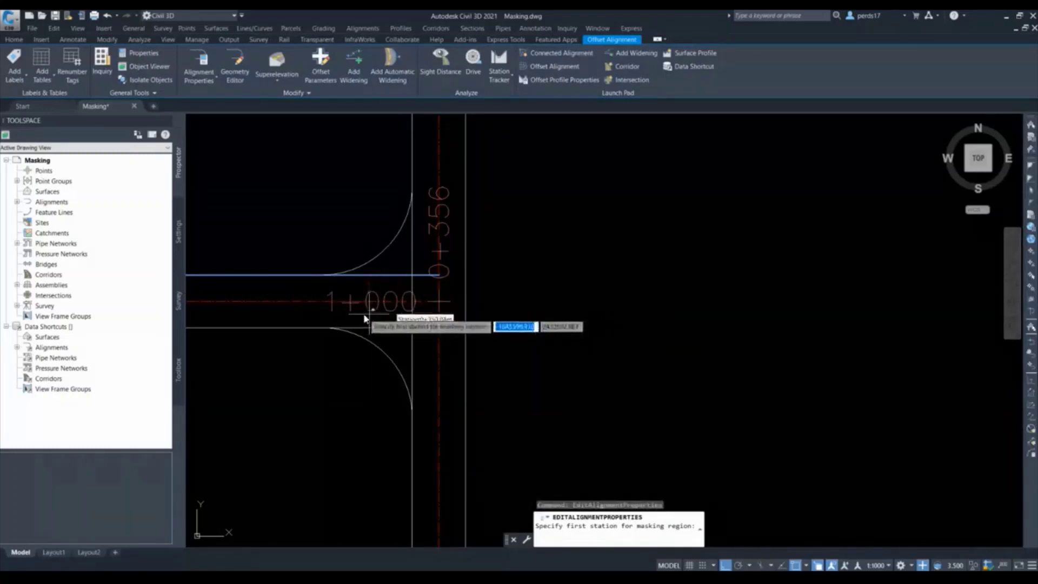
scroll(411, 311, "up", 4)
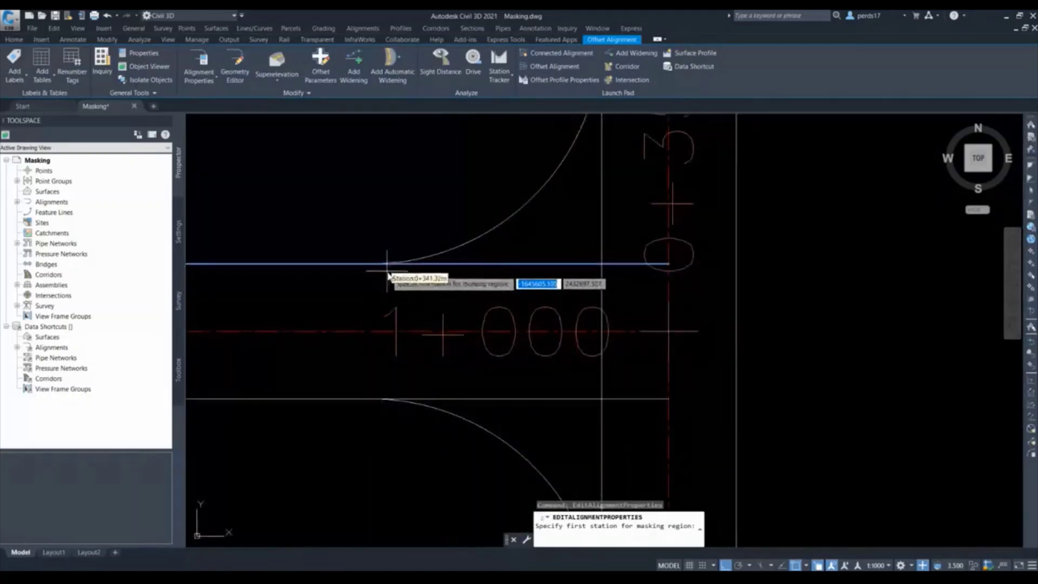
right_click(492, 217, "shift")
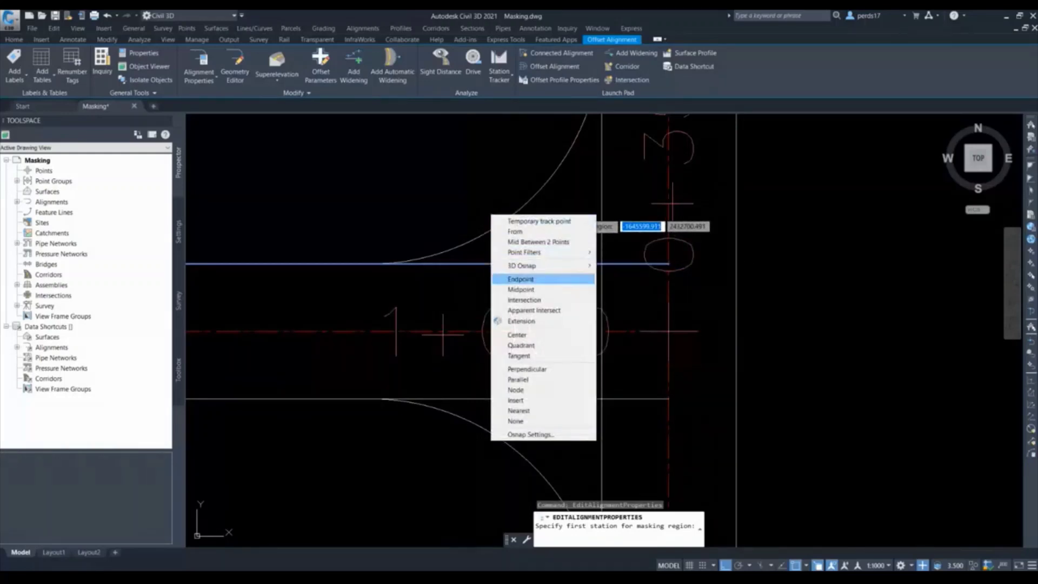
left_click(520, 279)
left_click(475, 235)
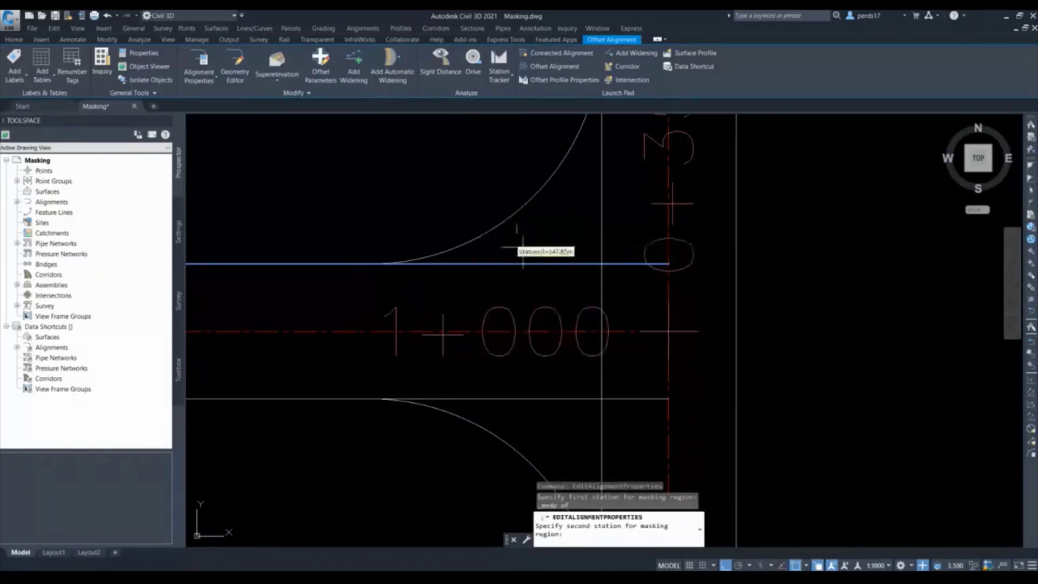
left_click(574, 290)
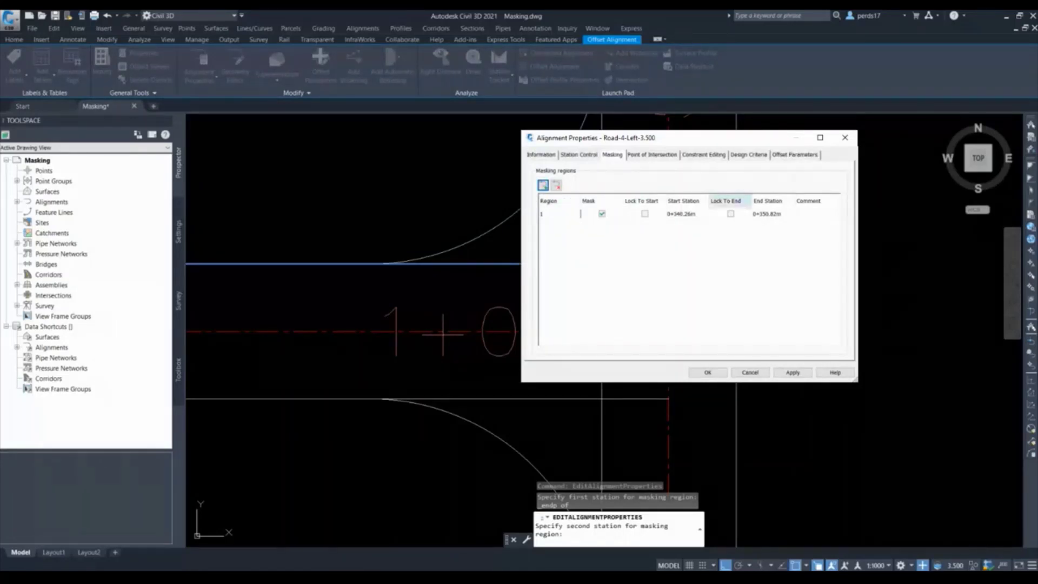
left_click(731, 214)
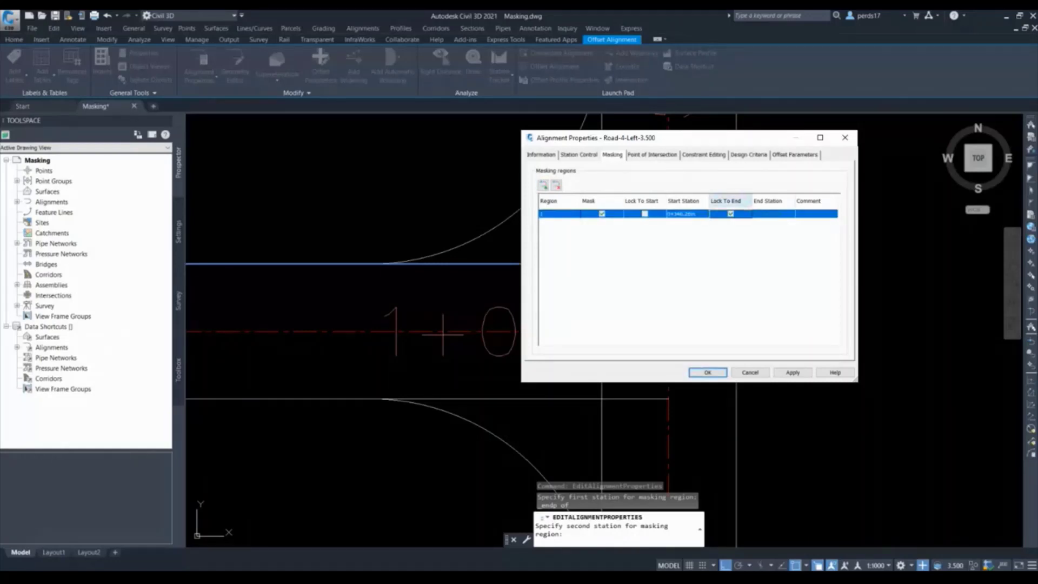
key("Return")
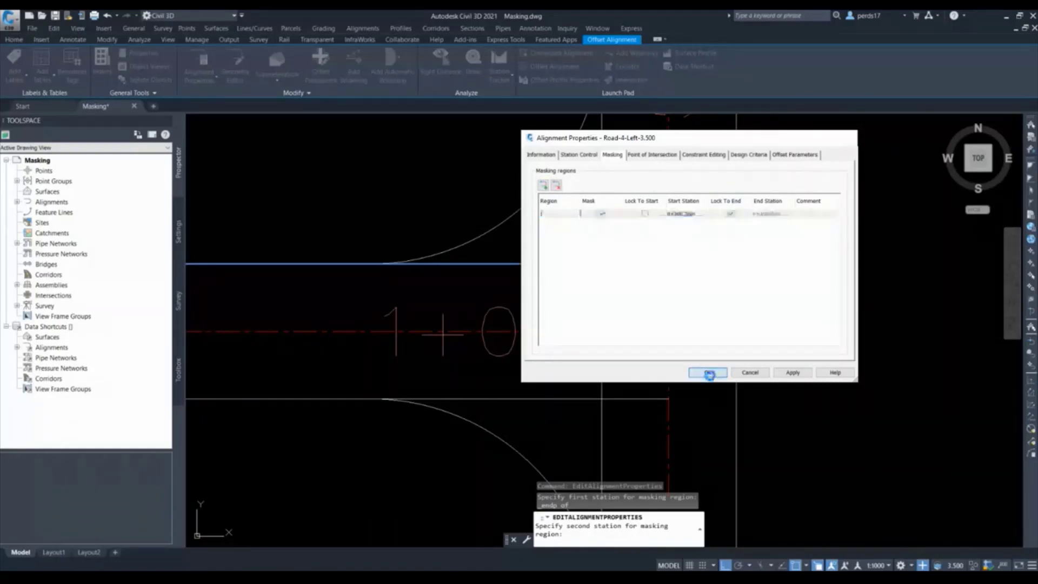
key("Escape")
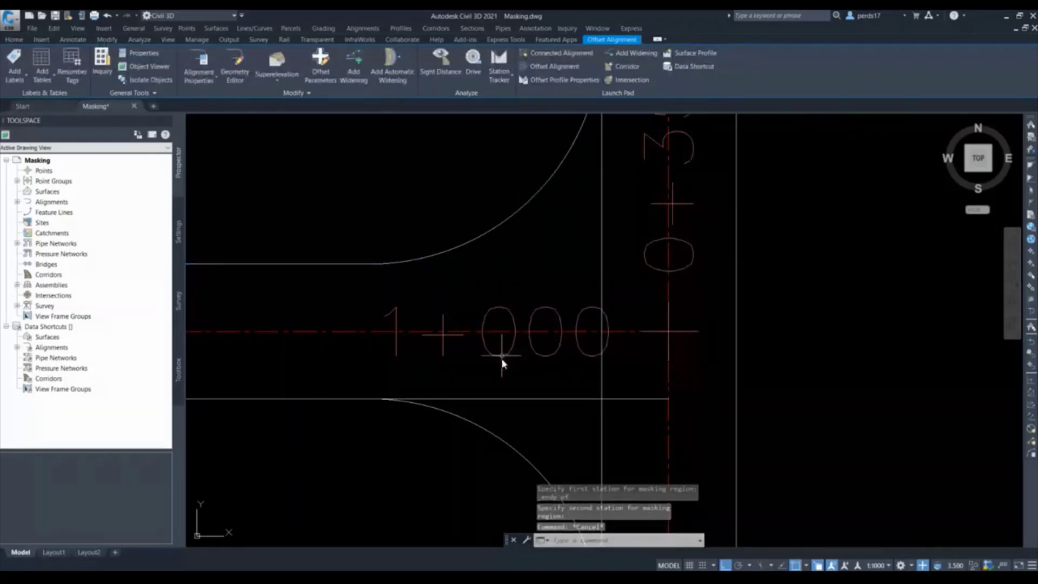
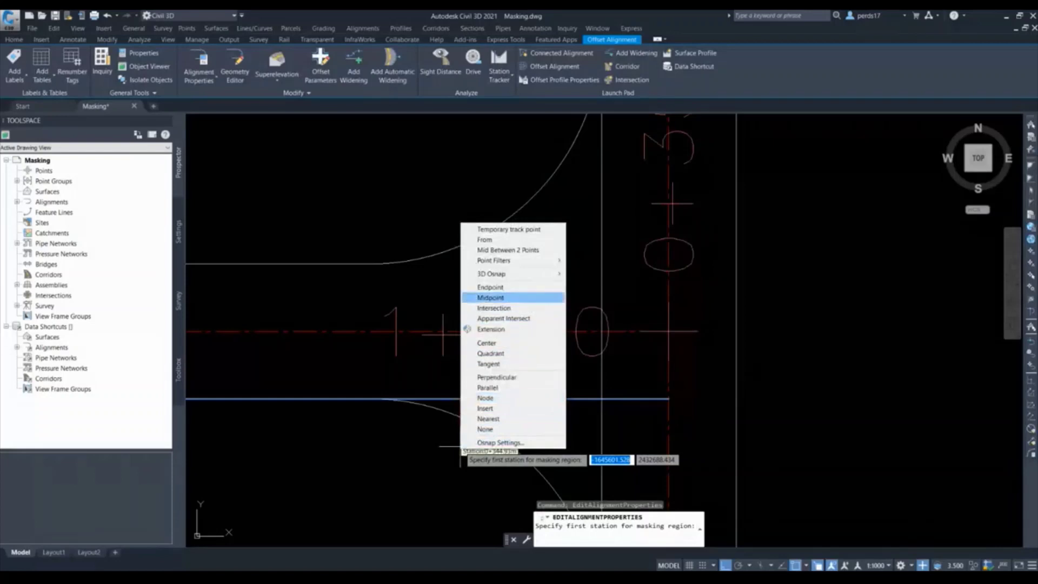
Snap the Road-4-Right-3.500 masking stations to 0+346.26m and 0+349.78m at the curve ends.
left_click(486, 287)
left_click(476, 431)
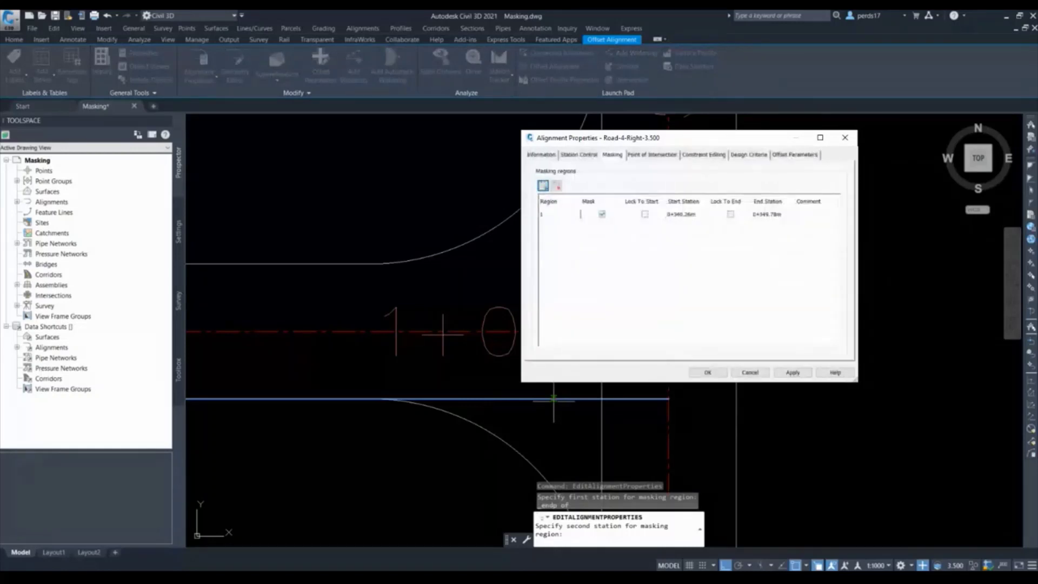
key("Return")
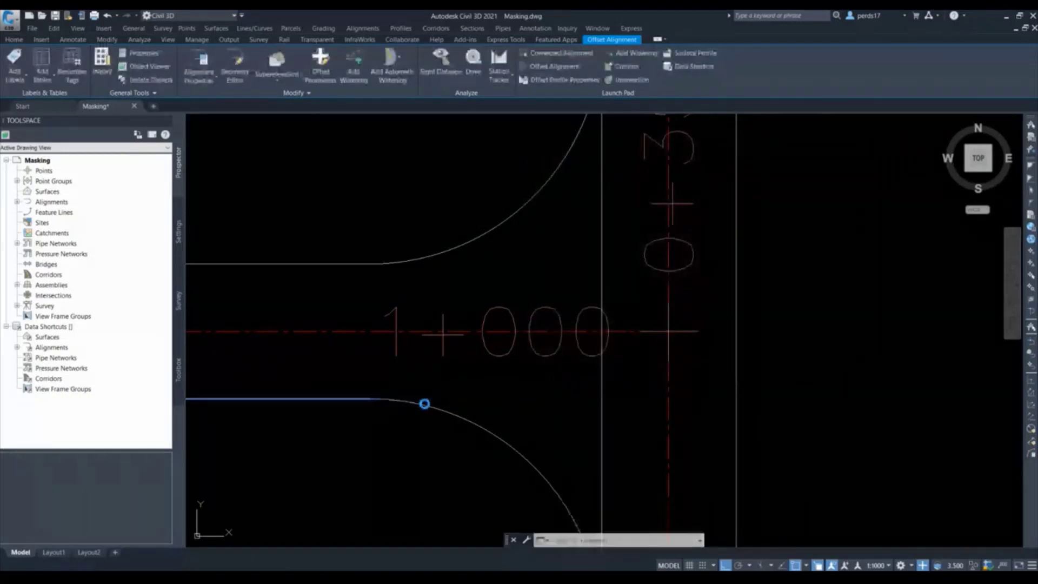
Select Road-1-Left-3.500 at the left intersection and open its Alignment Properties.
key("Escape")
scroll(419, 342, "down", 5)
key("Escape")
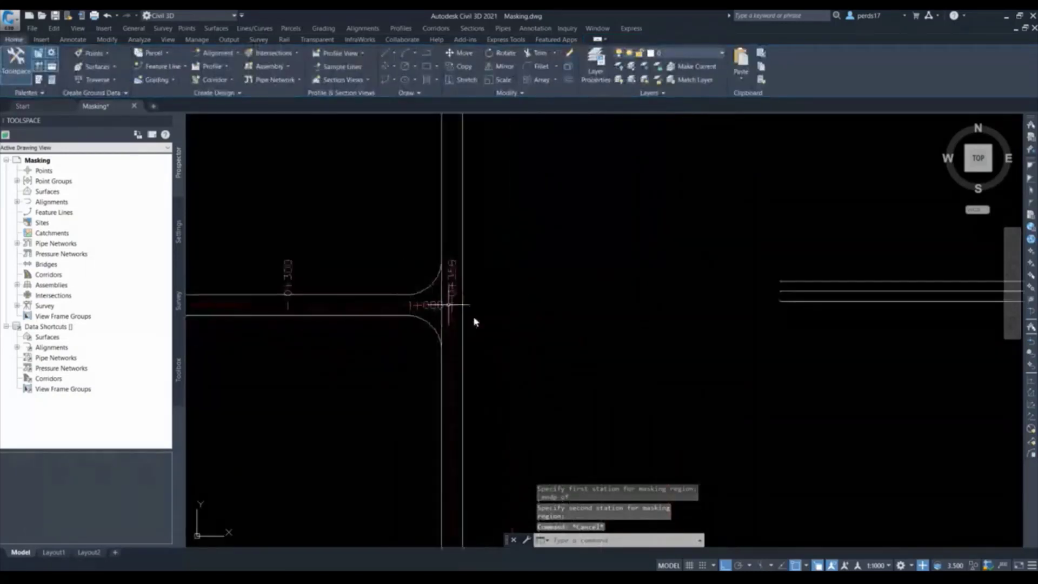
middle_click_drag(785, 362, 462, 357)
scroll(462, 358, "down", 4)
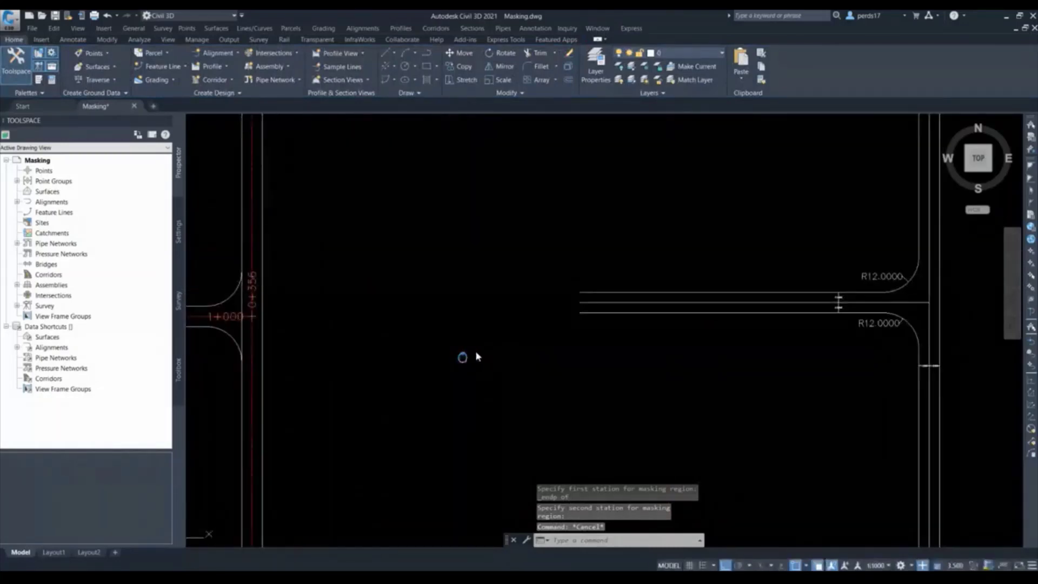
scroll(265, 365, "up", 4)
scroll(383, 300, "up", 2)
key("Escape")
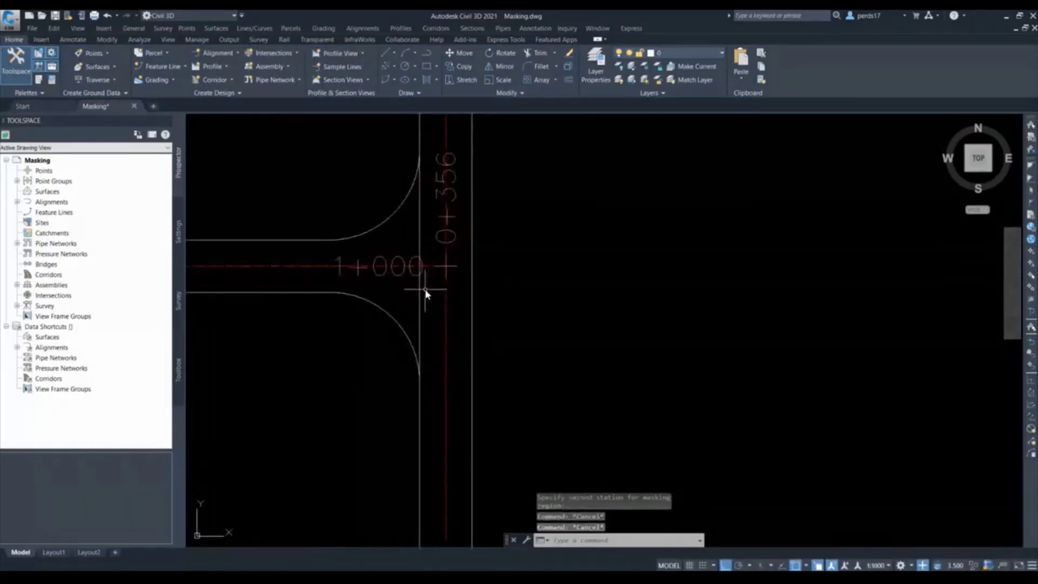
left_click(419, 287)
middle_click_drag(423, 309, 400, 343)
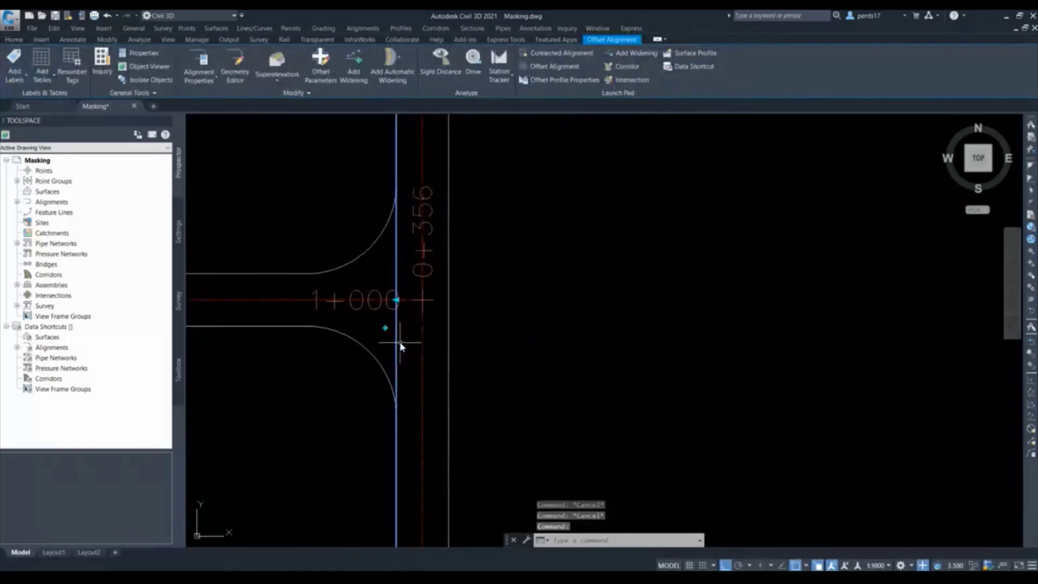
right_click(400, 342)
left_click(451, 190)
Add a masking region from 0+984.50m to 1+015.50m, snapping both stations to curve endpoints.
left_click(543, 186)
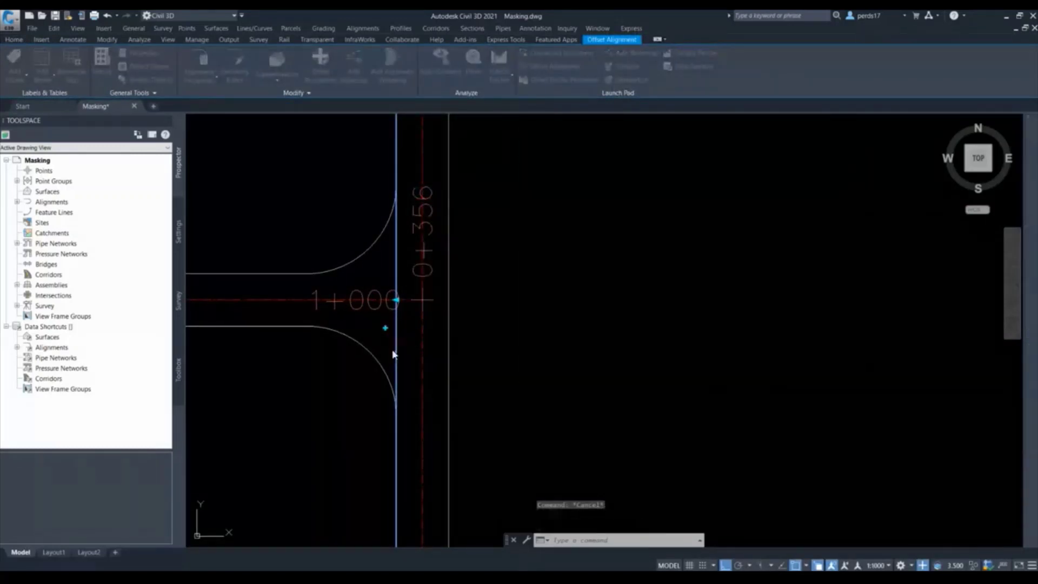
right_click(359, 368, "shift")
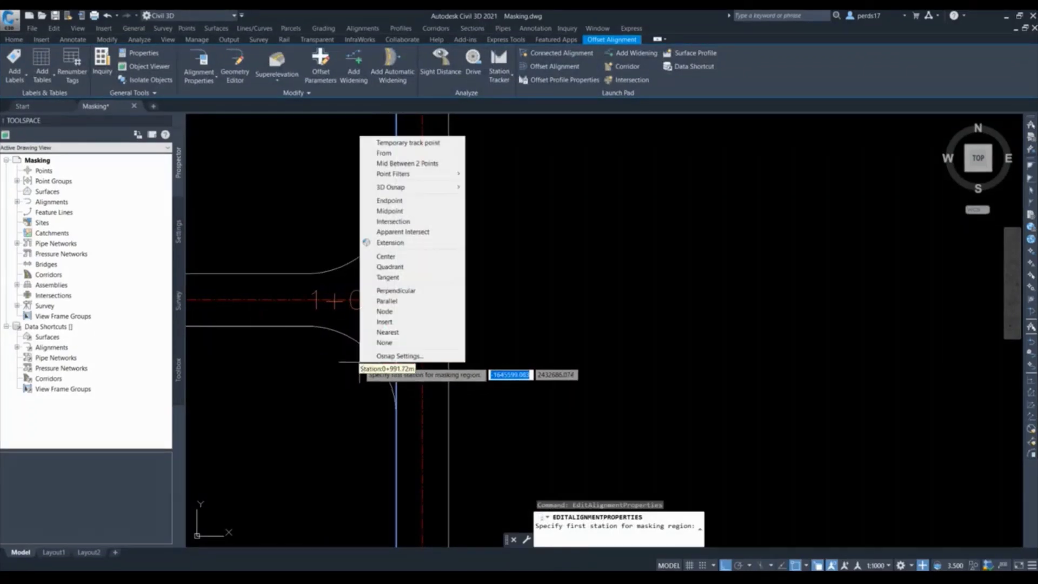
left_click(400, 199)
left_click(374, 359)
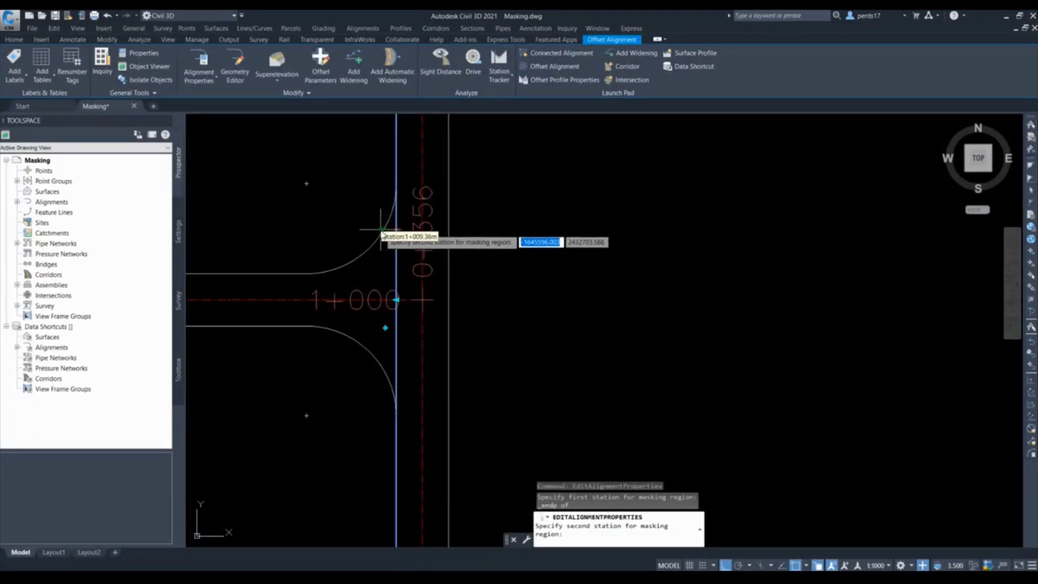
right_click(382, 232, "shift")
left_click(411, 295)
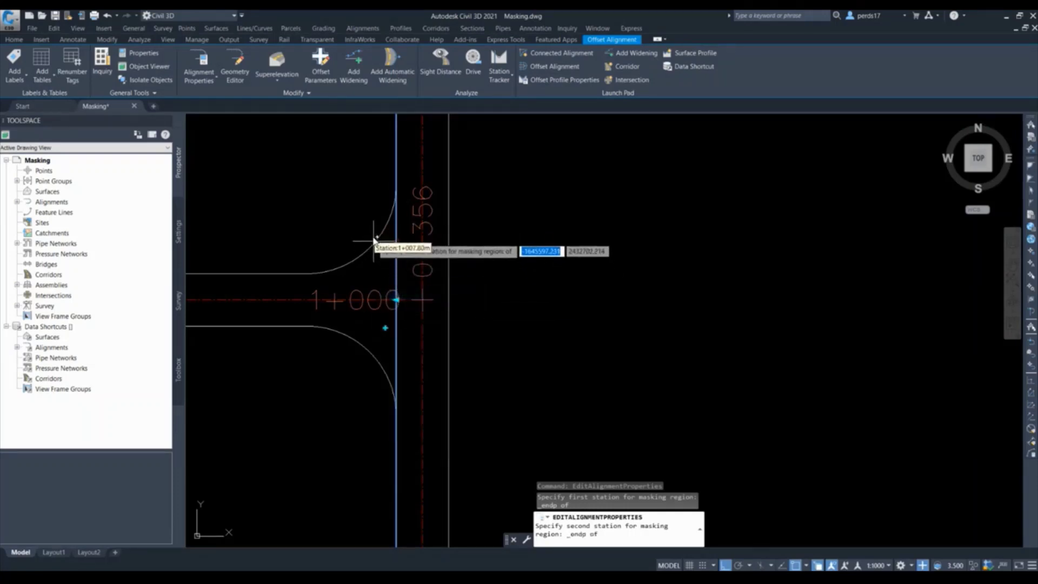
left_click(396, 185)
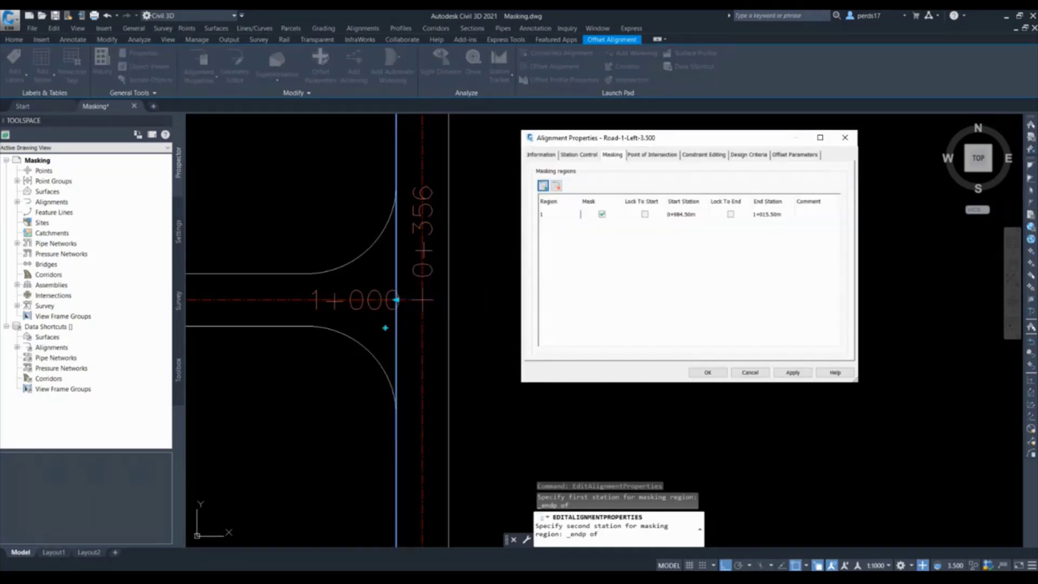
left_click(706, 372)
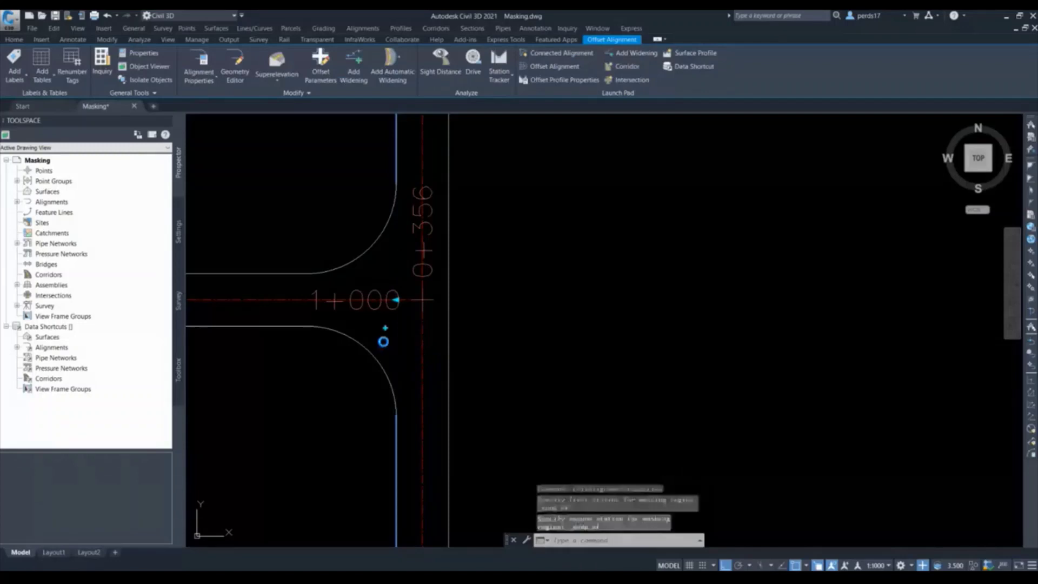
key("Escape")
key("Escape")
scroll(395, 319, "down", 3)
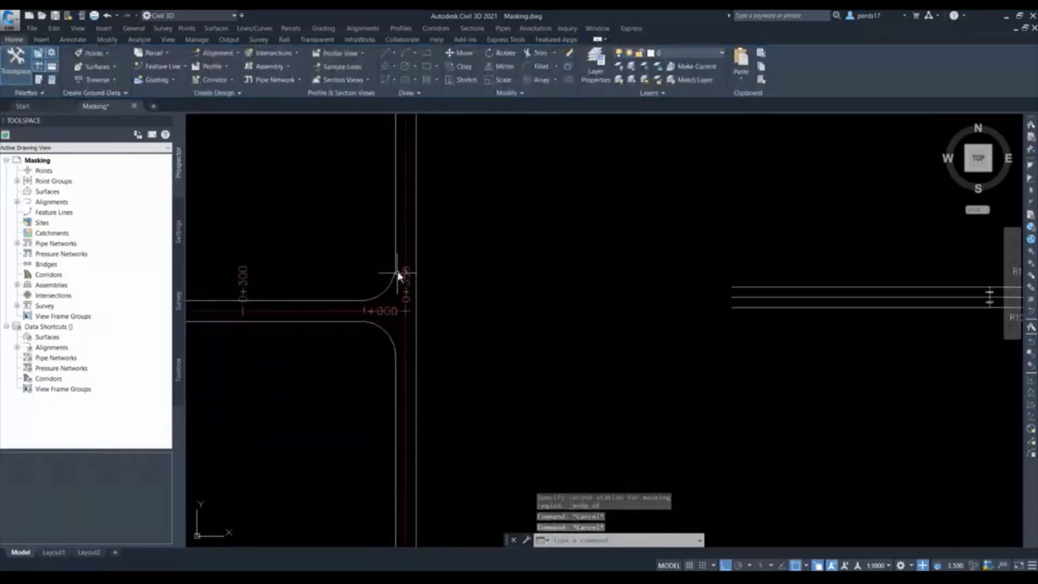
scroll(616, 341, "down", 2)
scroll(755, 325, "up", 2)
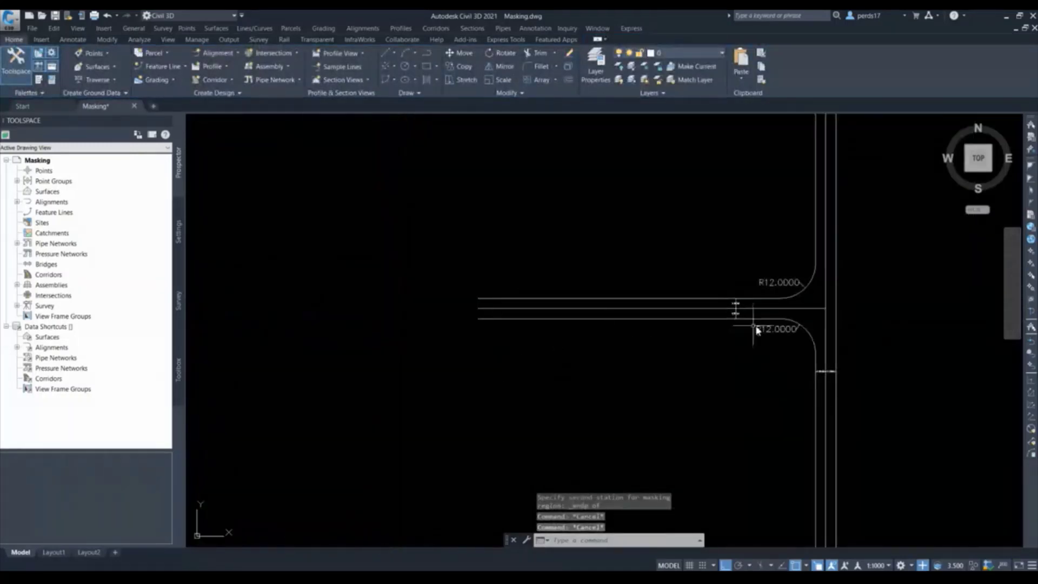
scroll(837, 307, "up", 1)
scroll(847, 295, "down", 2)
scroll(411, 302, "up", 4)
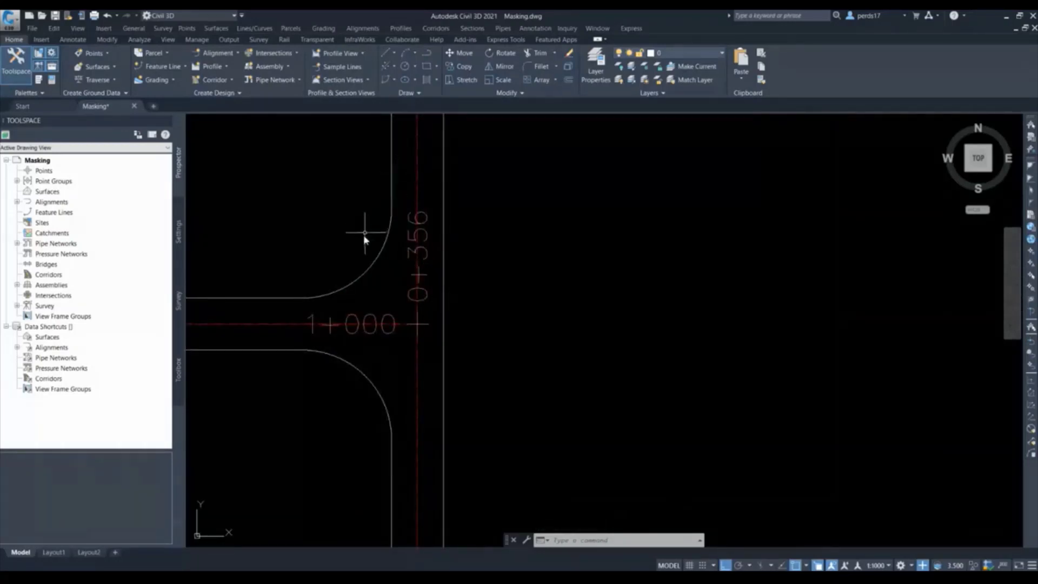
scroll(363, 234, "down", 4)
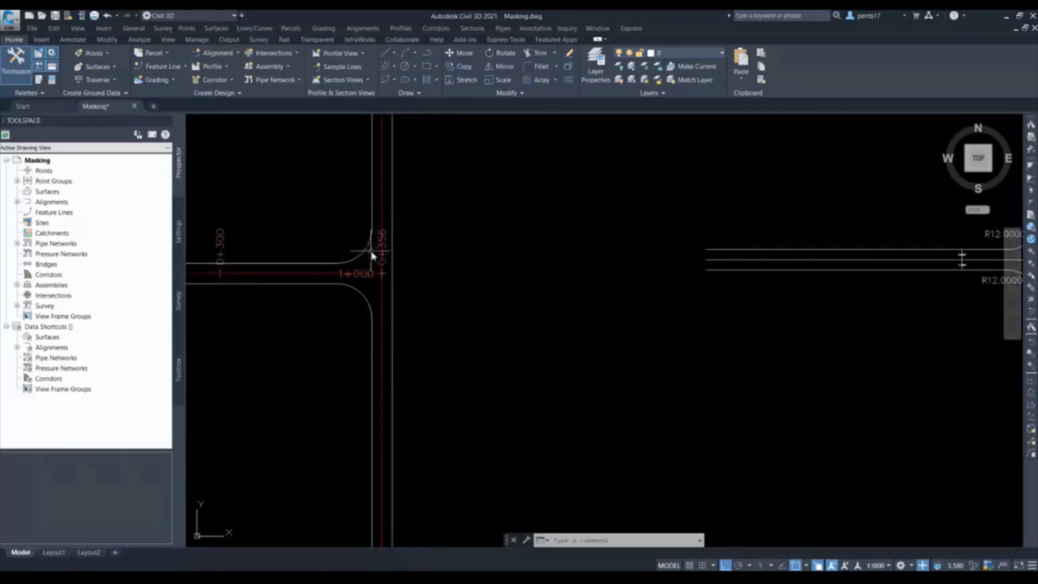
scroll(362, 248, "up", 4)
key("Escape")
key("Escape")
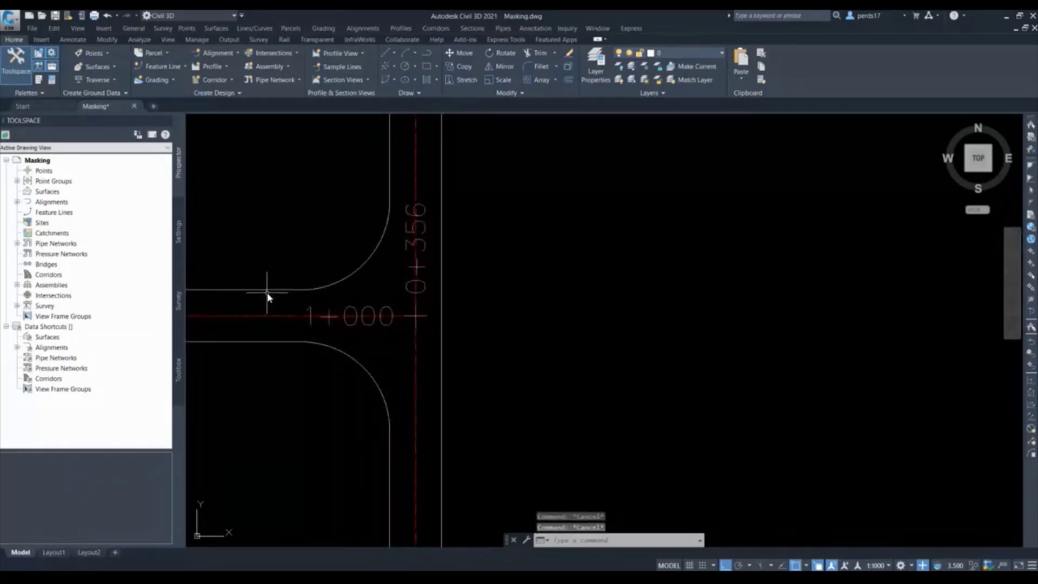
left_click(264, 291)
right_click(264, 292)
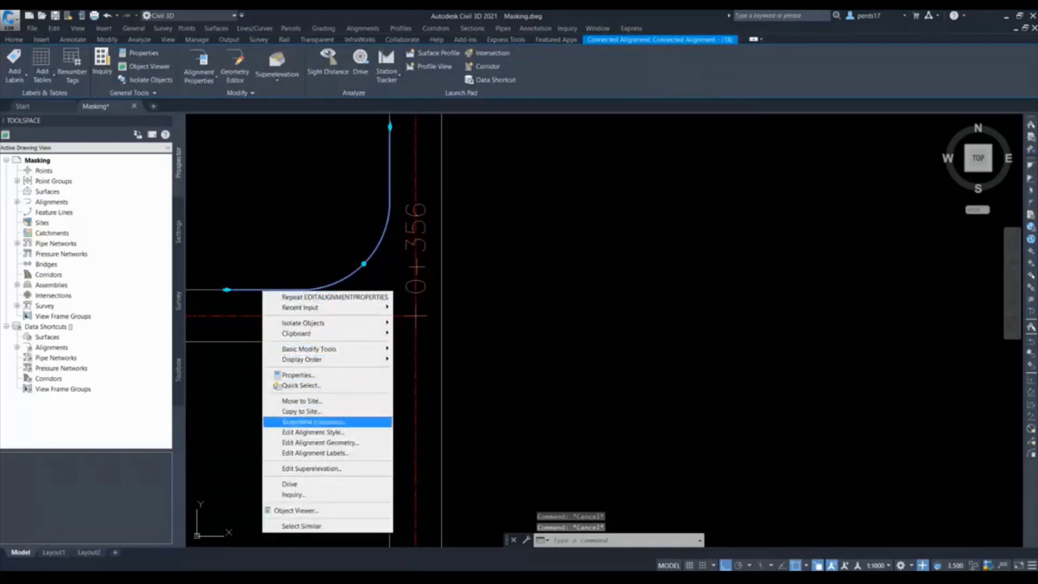
left_click(314, 421)
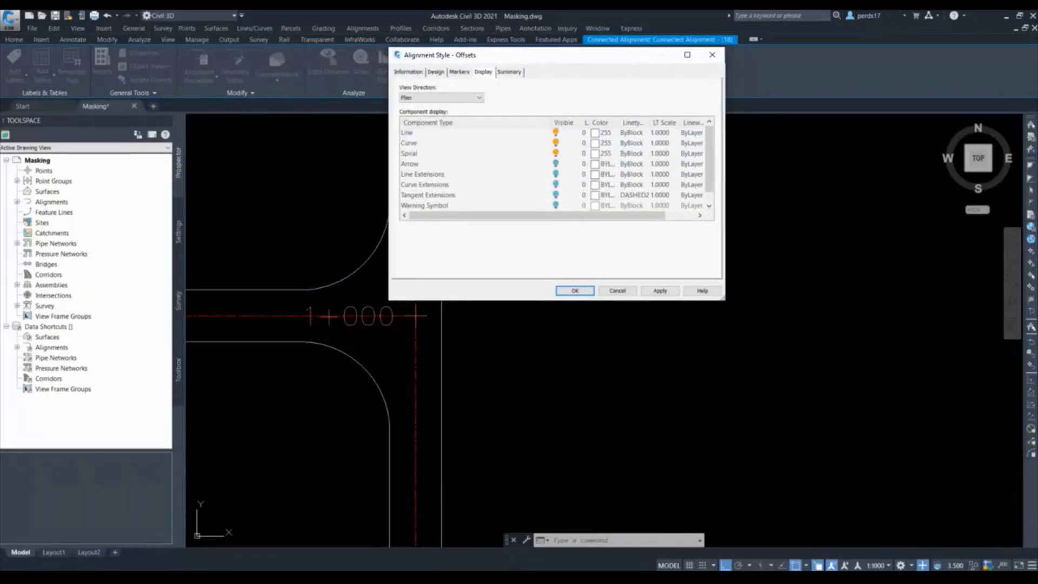
left_click(573, 290)
key("Escape")
scroll(331, 309, "down", 3)
scroll(331, 308, "down", 3)
Pan and zoom across the lane dimensions, side road and road junction.
scroll(550, 306, "down", 2)
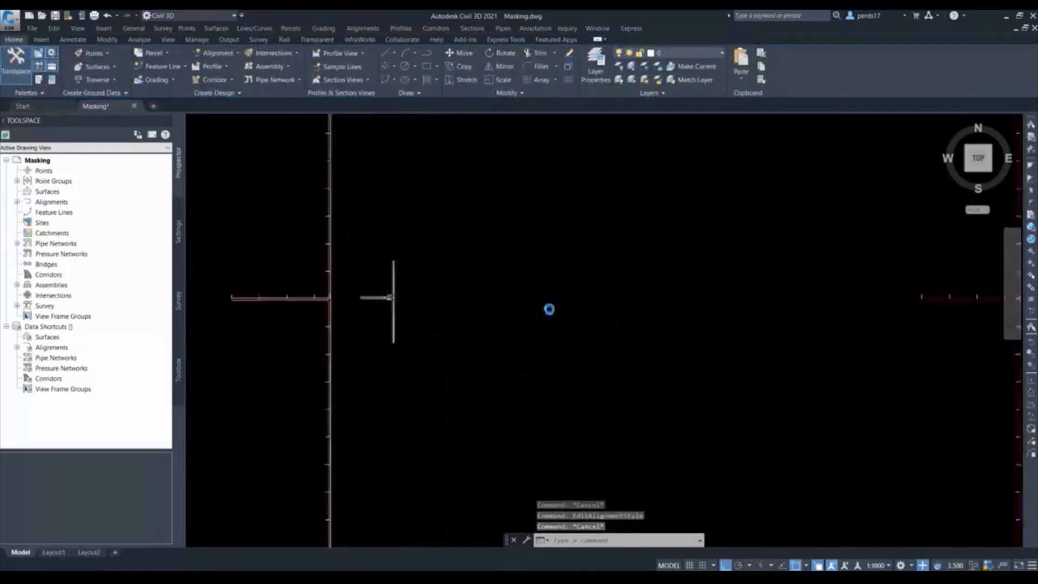
scroll(866, 303, "up", 6)
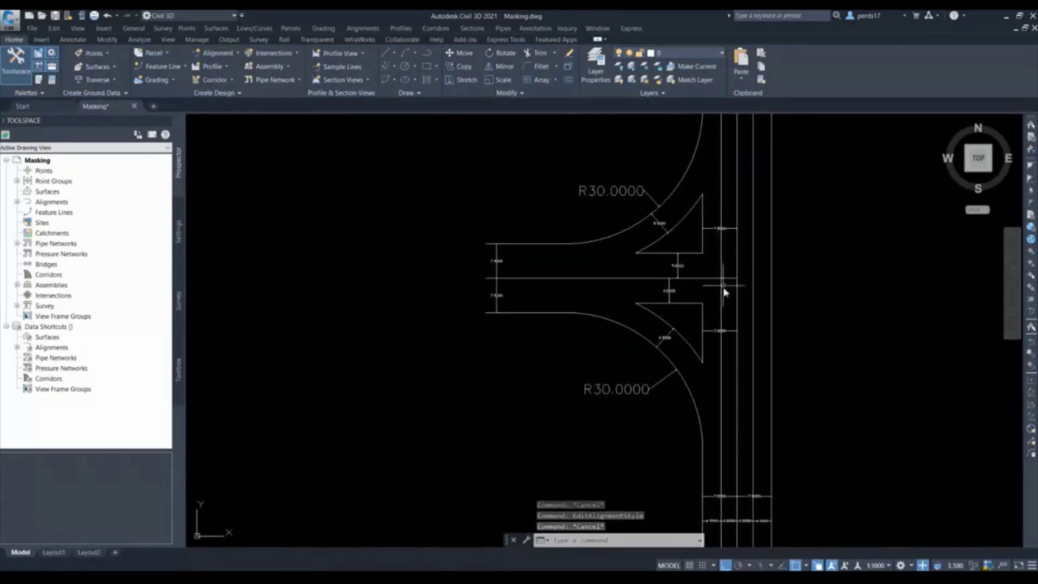
scroll(753, 498, "up", 2)
middle_click_drag(753, 498, 702, 354)
scroll(701, 354, "up", 3)
scroll(785, 352, "down", 6)
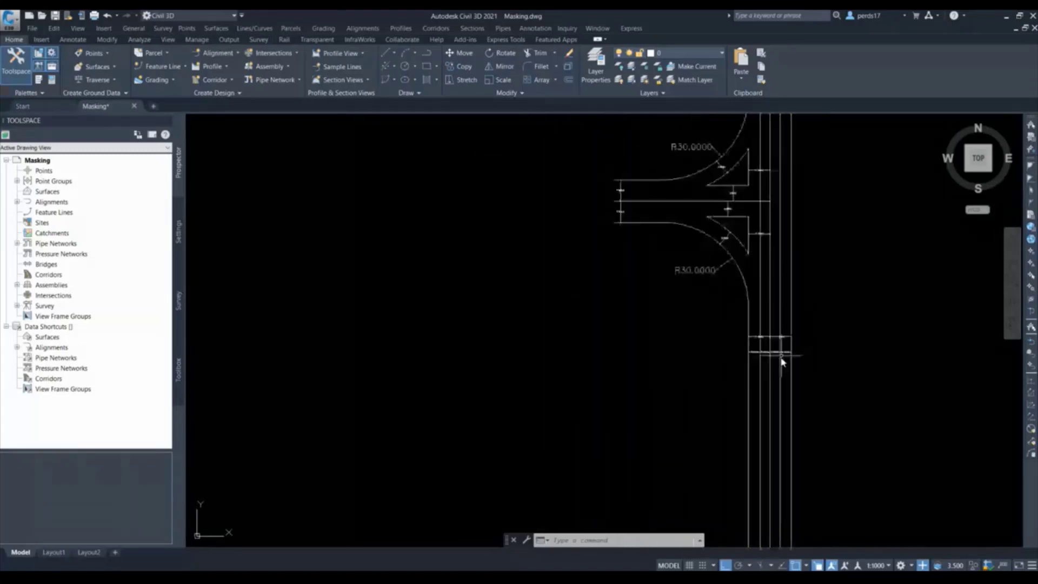
middle_click_drag(765, 255, 726, 338)
scroll(603, 271, "up", 2)
scroll(757, 278, "down", 7)
scroll(538, 278, "up", 3)
middle_click_drag(775, 313, 575, 308)
Start the Create Offset Alignment command from the Alignment menu.
key("Escape")
key("Escape")
left_click(218, 53)
left_click(254, 208)
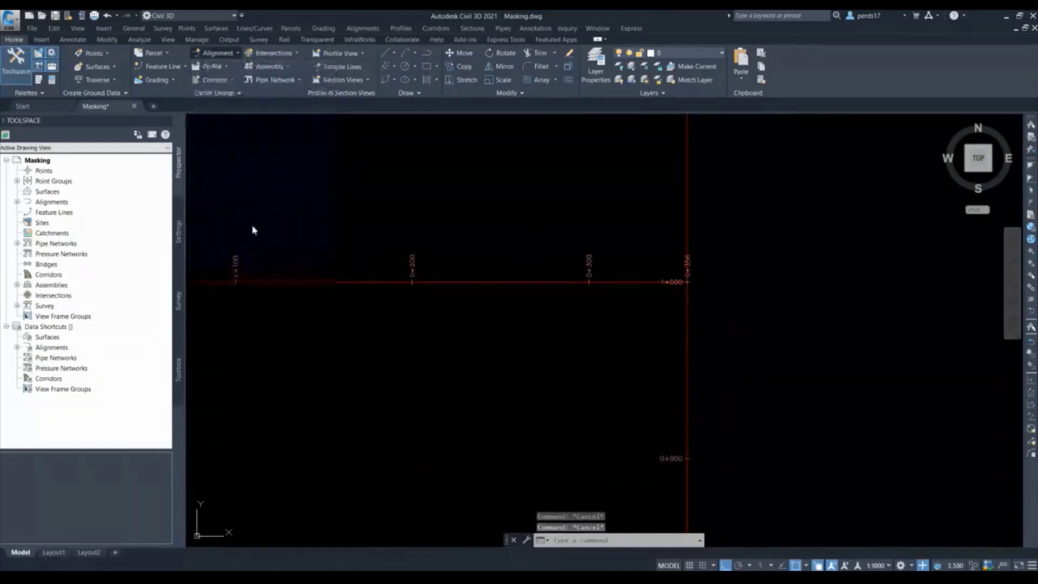
Create 3.5 m offsets on both sides of Road-1 using the Lane Lines style.
left_click(679, 329)
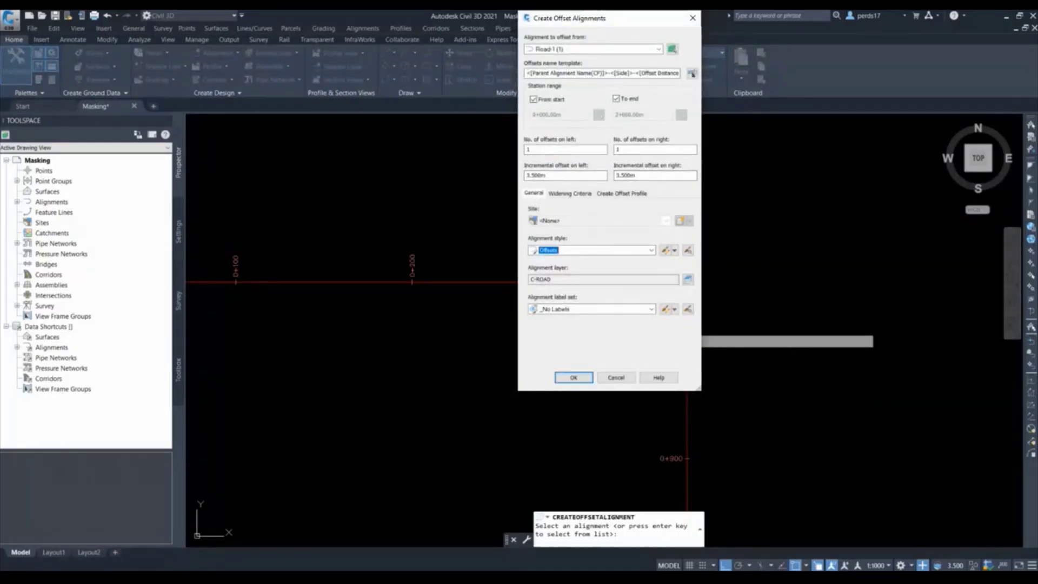
left_click(651, 251)
key("Up")
key("Return")
key("Return")
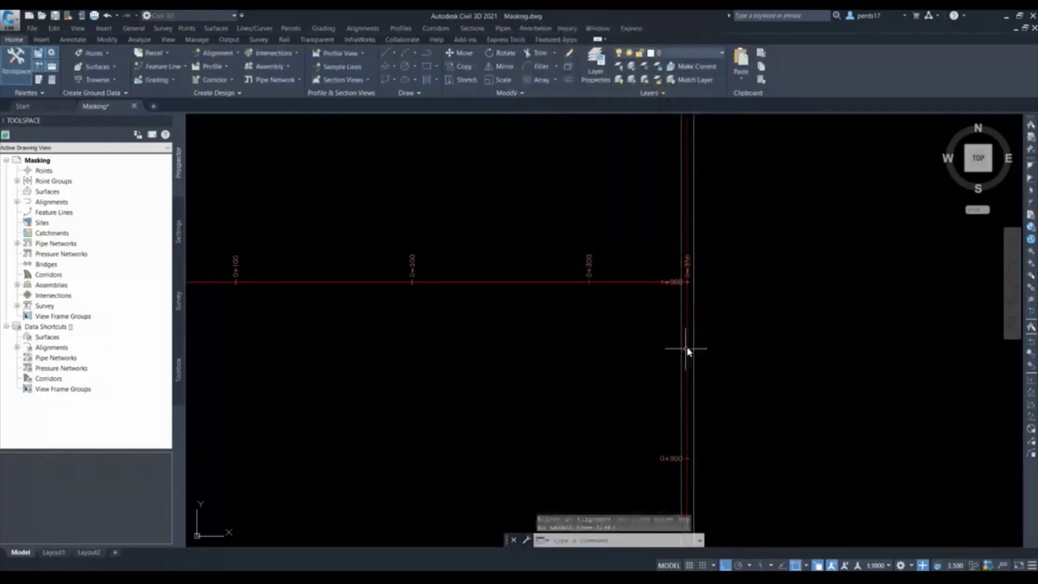
scroll(687, 324, "up", 4)
key("Return")
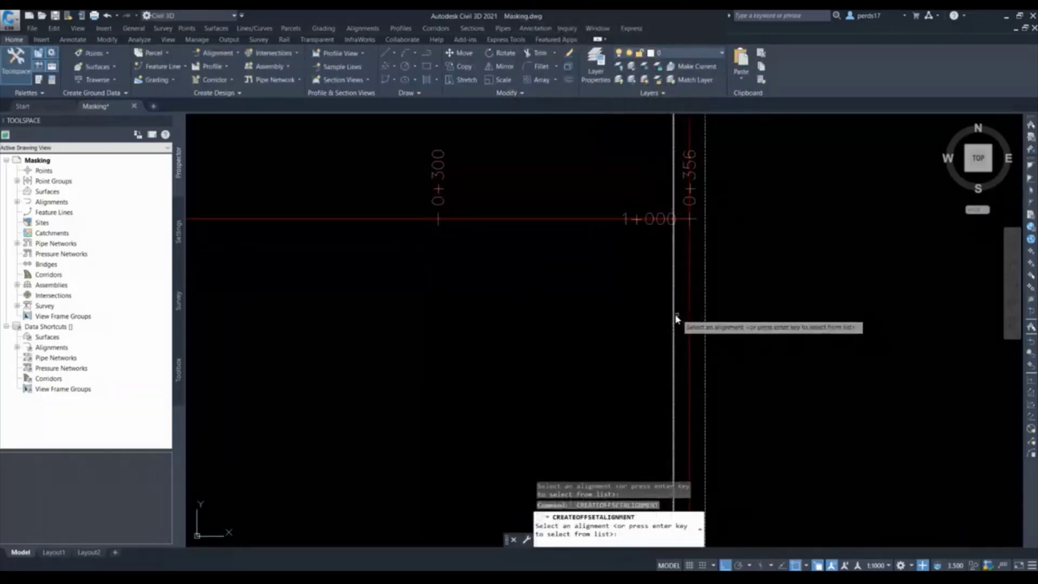
Create 7.5 m offsets on both sides of Road-1 using the Offsets style.
left_click(513, 216)
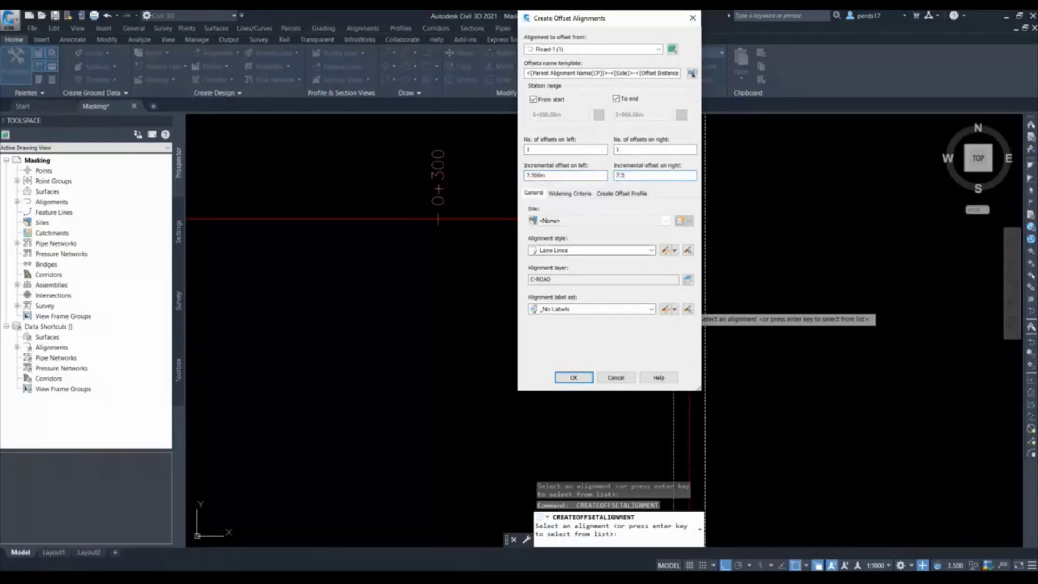
left_click(592, 250)
left_click(558, 330)
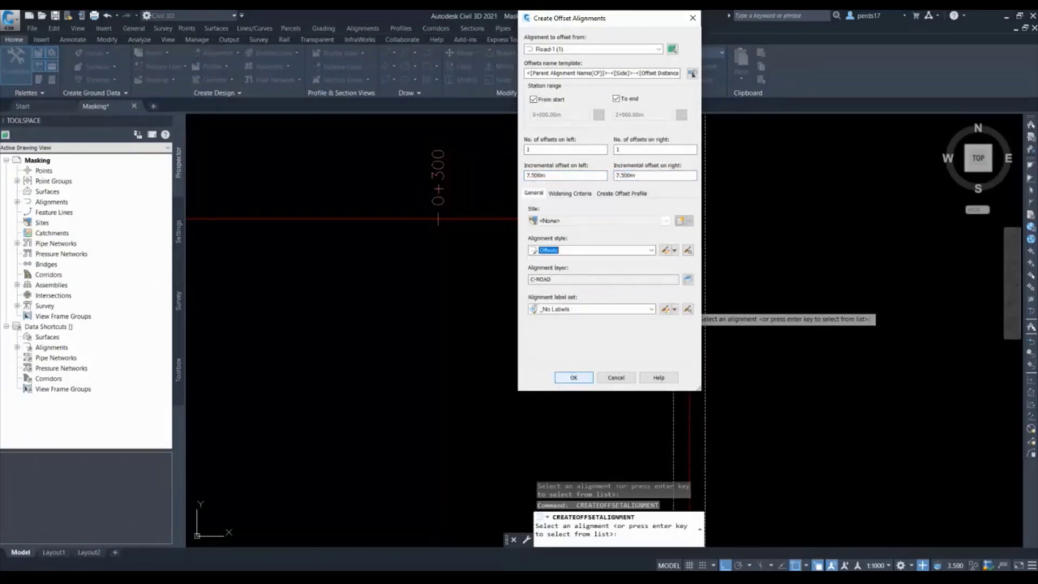
left_click(574, 378)
scroll(707, 325, "up", 3)
Start erasing the dashed line objects, then cancel the erase.
key("Escape")
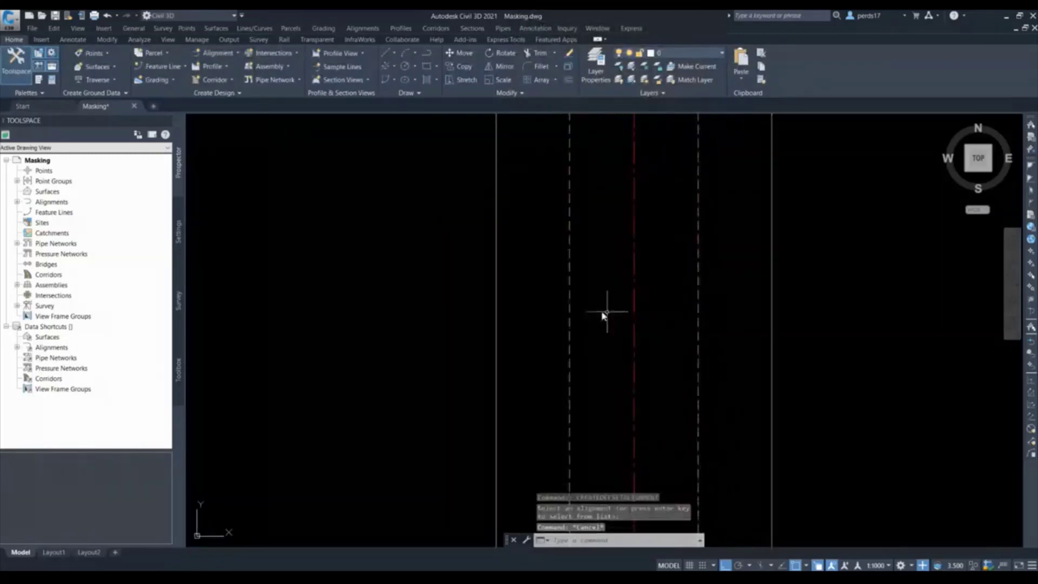
scroll(591, 339, "down", 4)
key("Escape")
key("Escape")
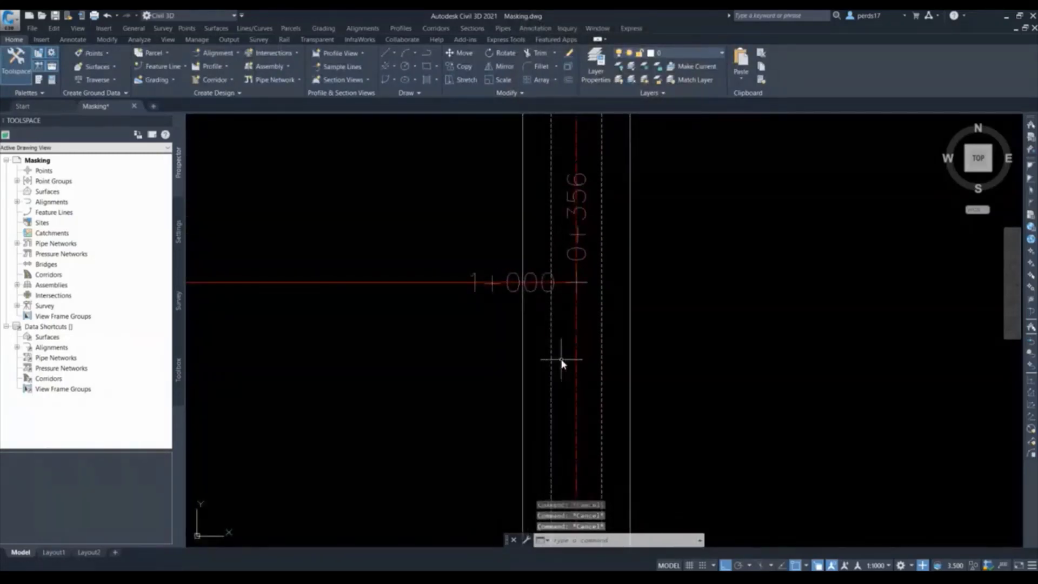
key("Return")
left_click(562, 356)
left_click(547, 366)
left_click(616, 357)
left_click(616, 360)
key("Escape")
scroll(598, 349, "down", 5)
scroll(598, 349, "up", 5)
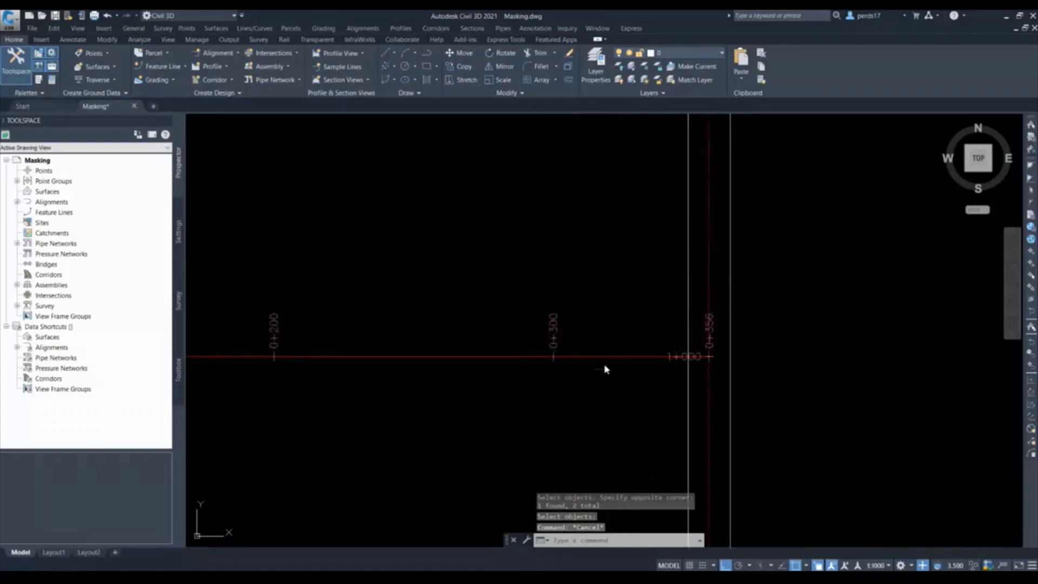
Create one 7.5 m offset alignment on each side of Road-4 (1).
left_click(223, 58)
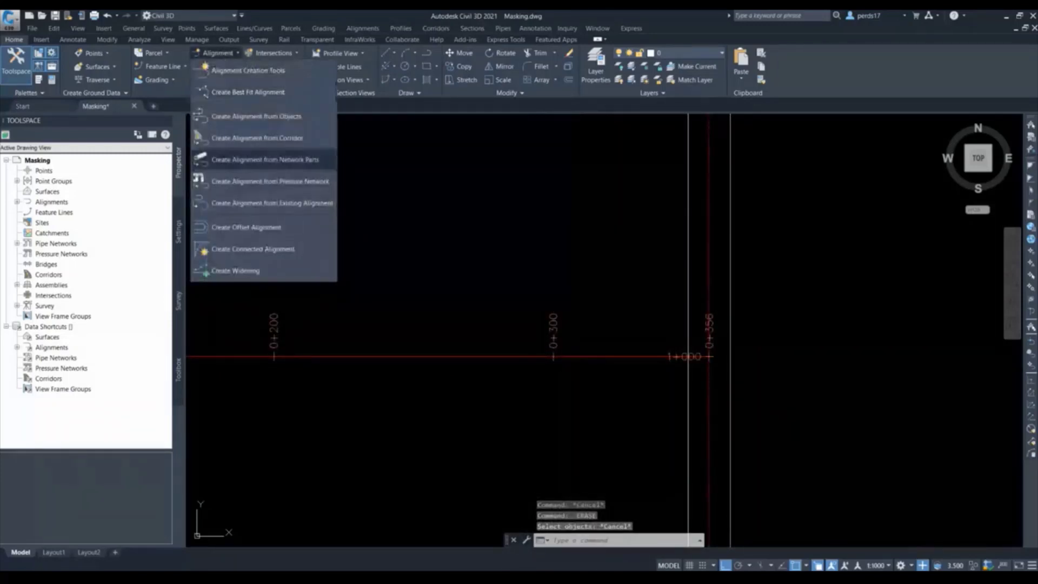
left_click(216, 225)
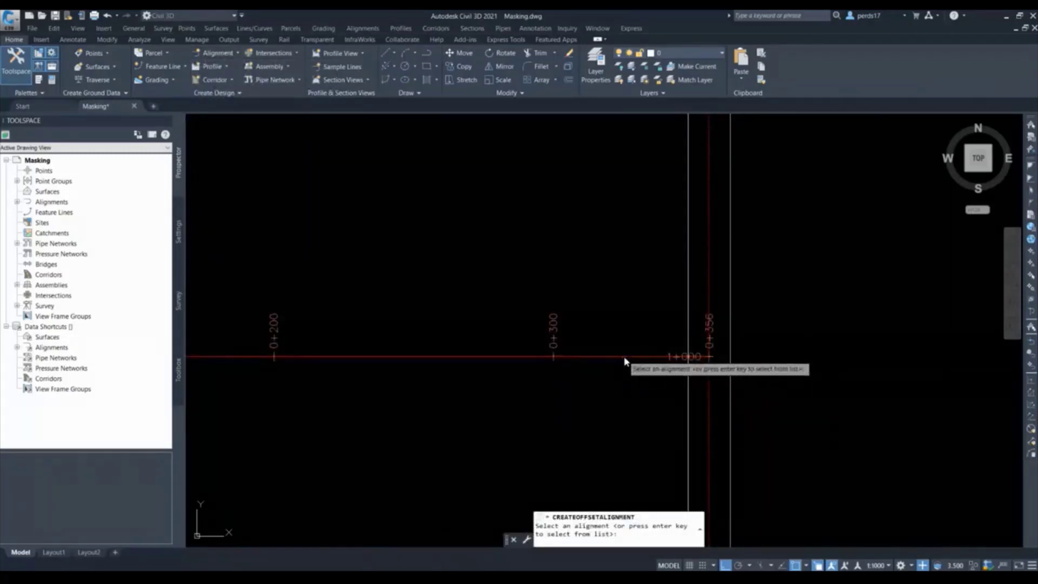
key("Return")
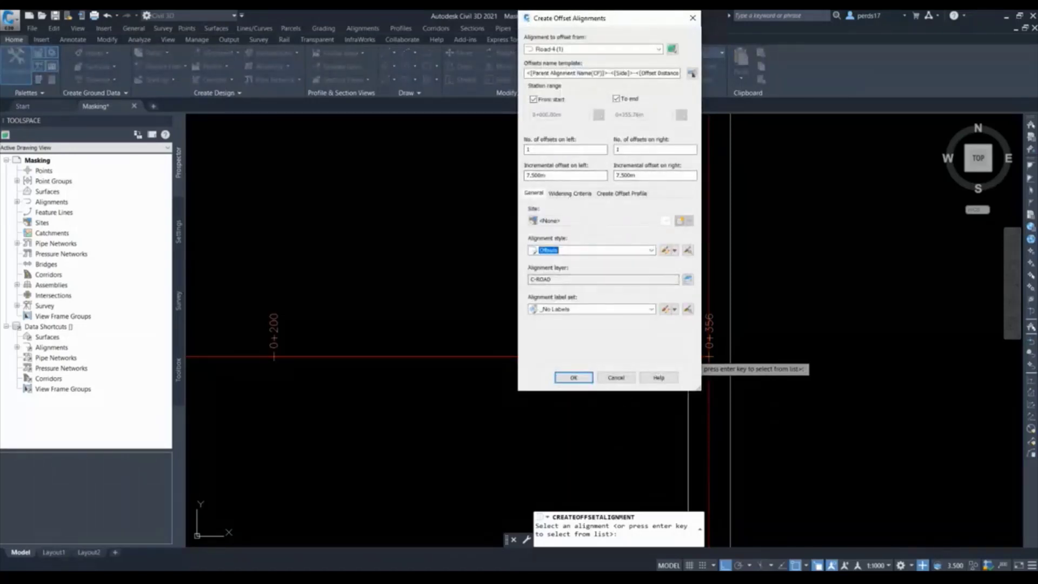
left_click(574, 378)
middle_click_drag(647, 407, 465, 328)
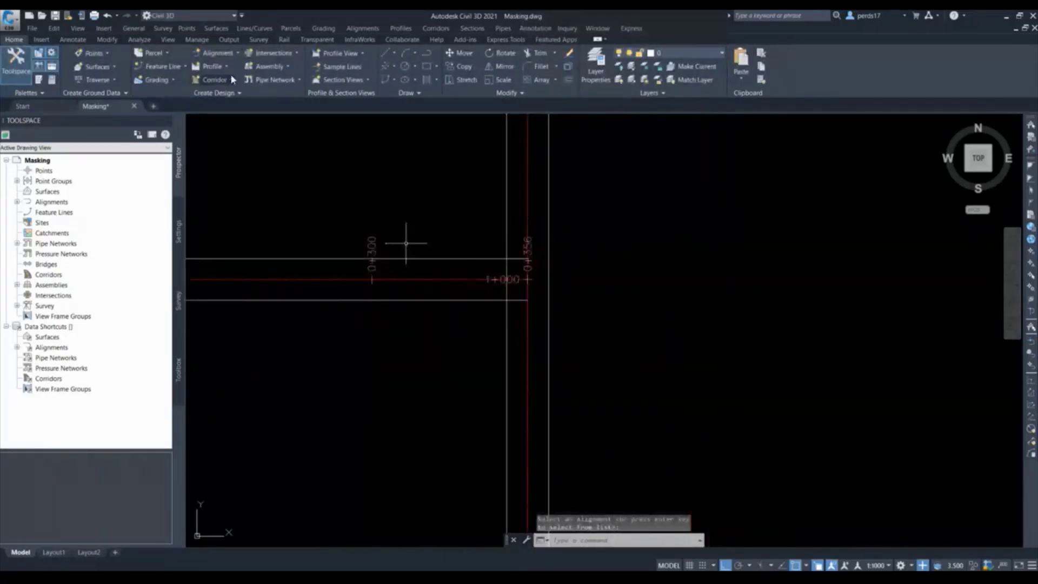
left_click(226, 57)
Connect Road-1's left and Road-4's right 7.5 m offsets with a 12.5 m radius curve.
left_click(254, 249)
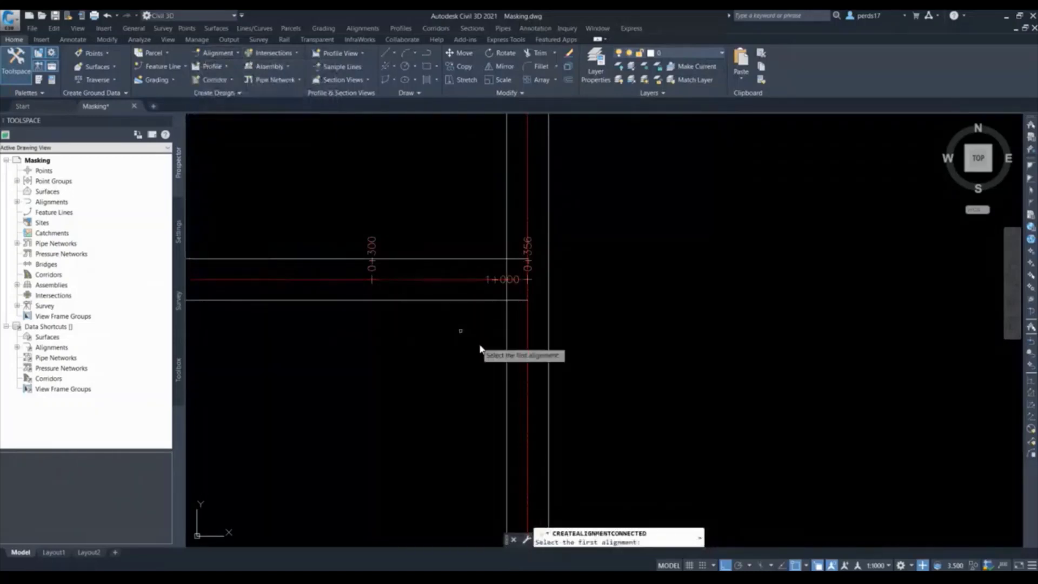
left_click(505, 357)
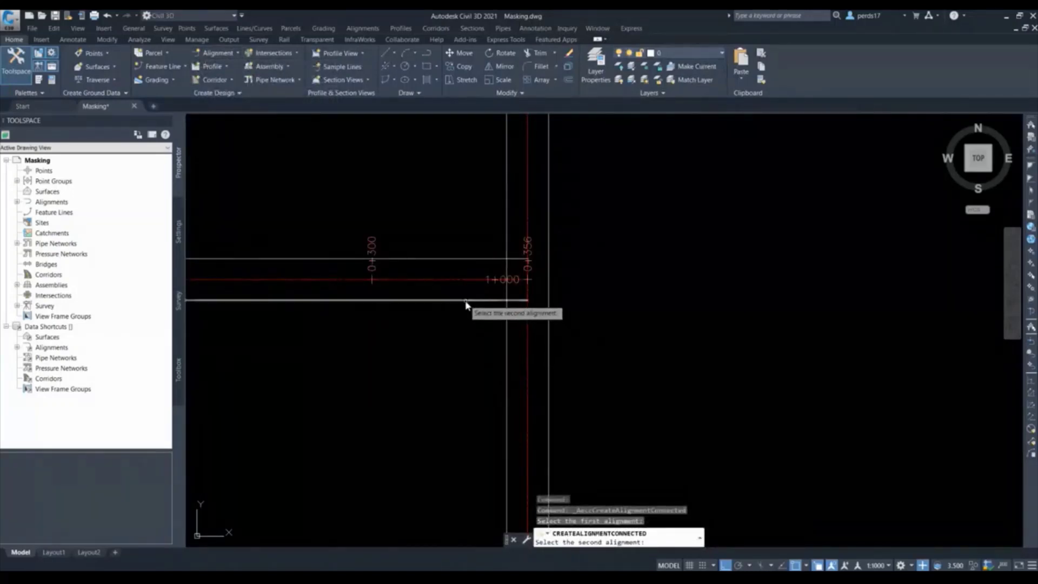
left_click(466, 302)
left_click(468, 338)
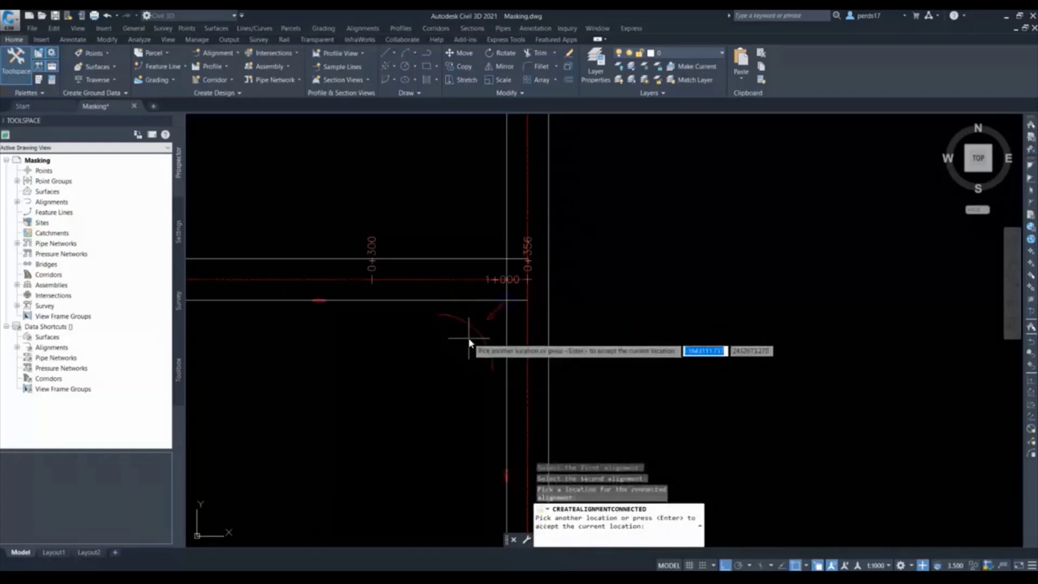
key("Return")
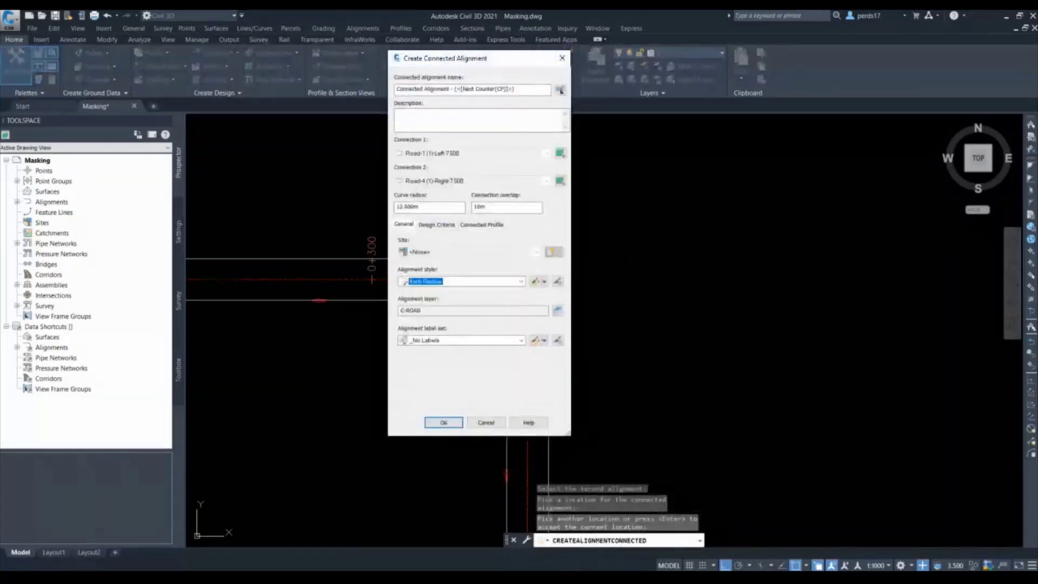
key("Return")
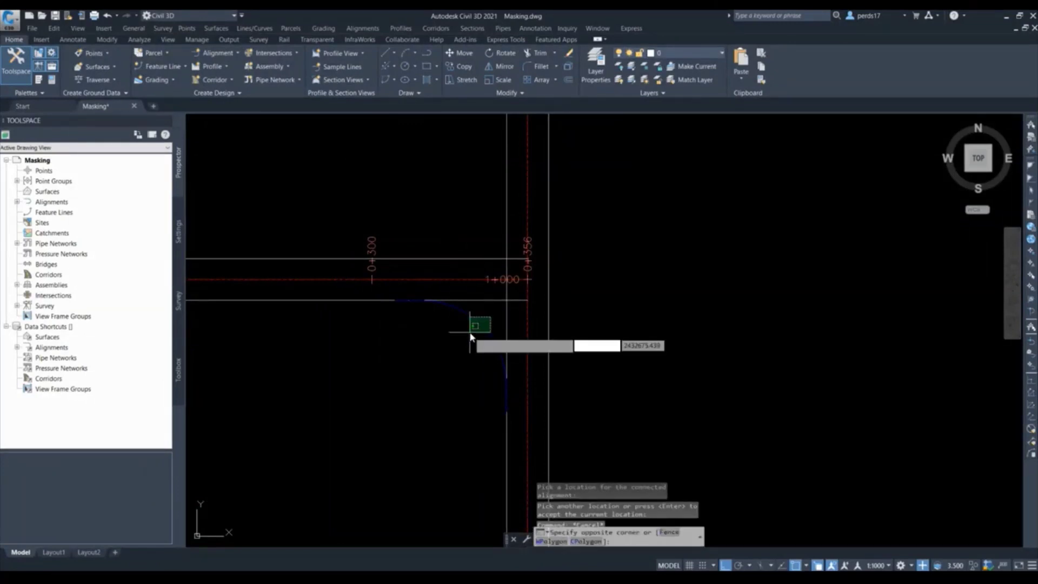
Change the lower-left corner curve's object style to match the offset alignments.
left_click(475, 320)
right_click(477, 330)
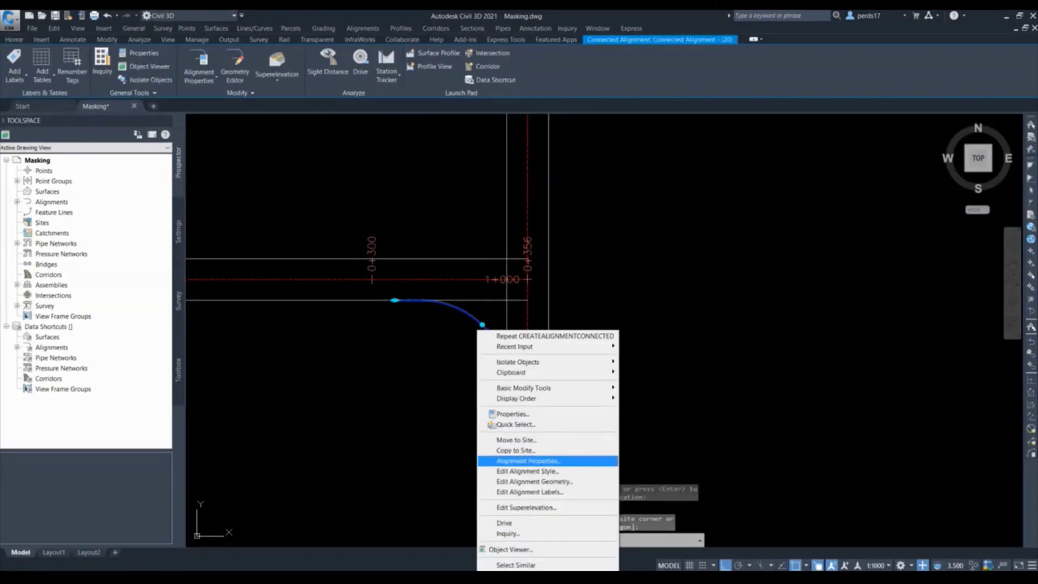
left_click(528, 460)
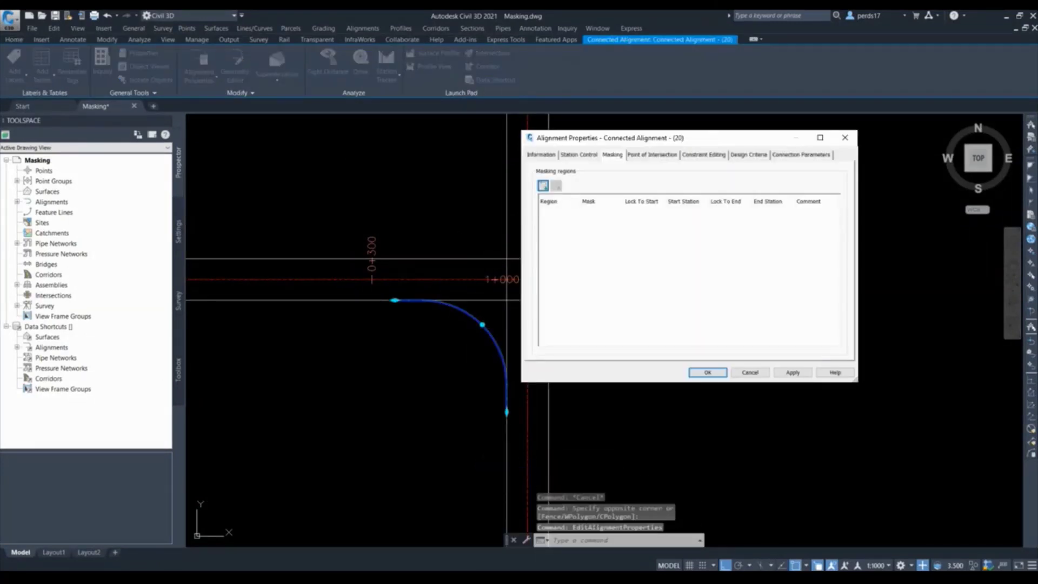
left_click(541, 155)
left_click(638, 255)
left_click(572, 324)
left_click(707, 372)
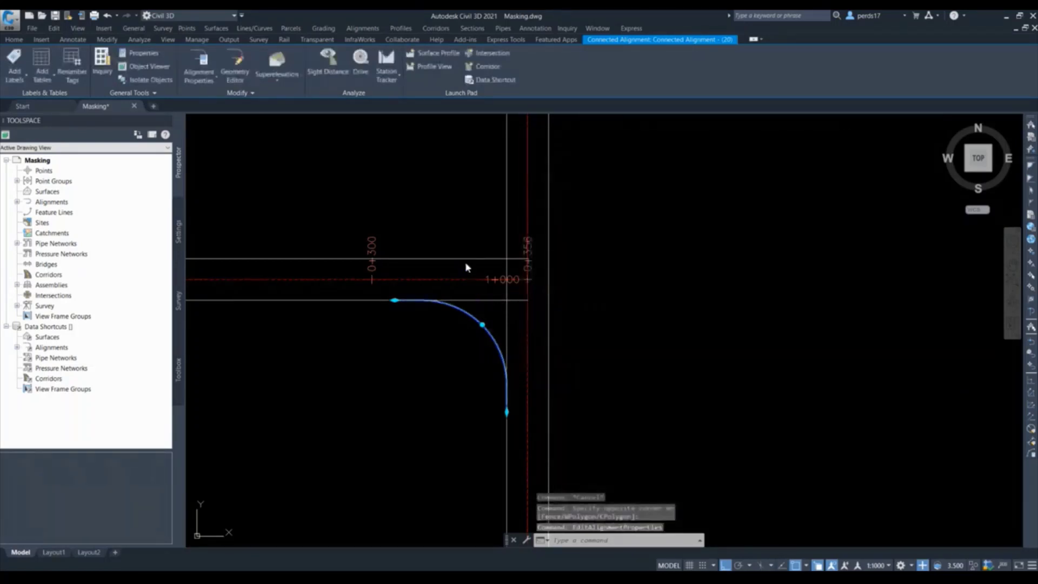
key("Escape")
Connect Road-4's left and Road-1's left 7.5 m offsets with a 30 m radius upper-left curve.
left_click(218, 53)
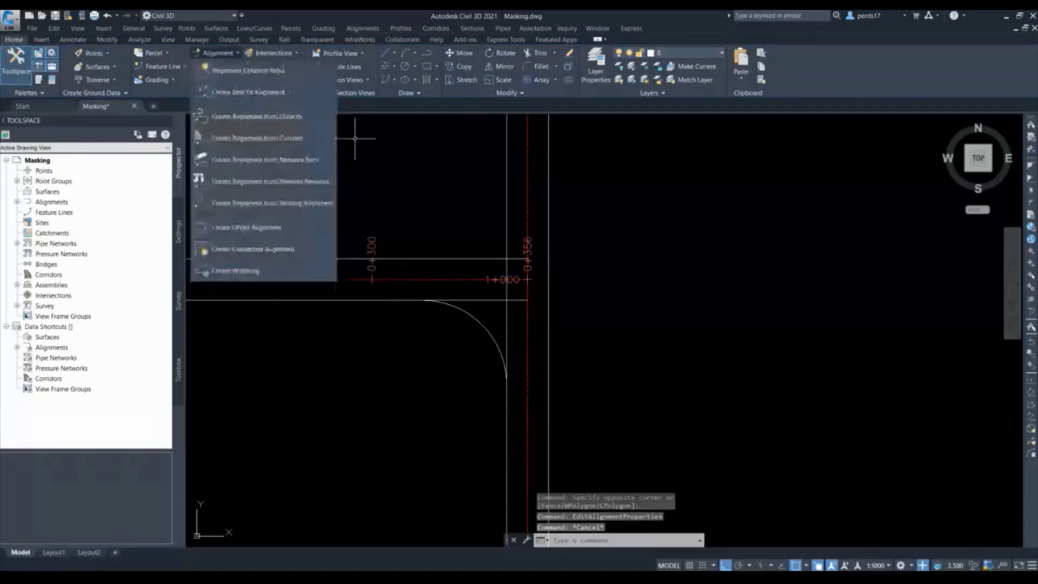
left_click(253, 249)
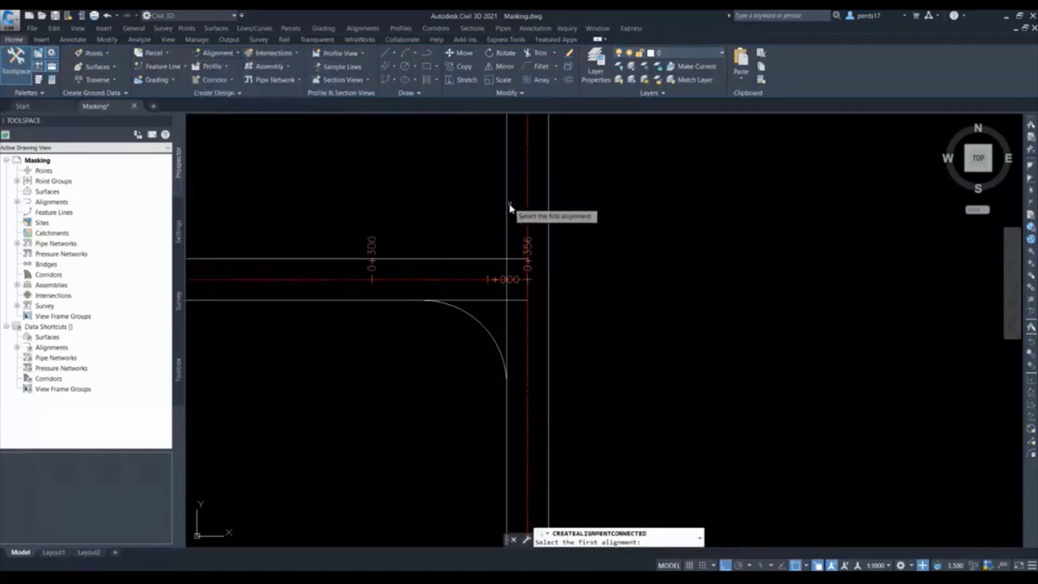
left_click(471, 259)
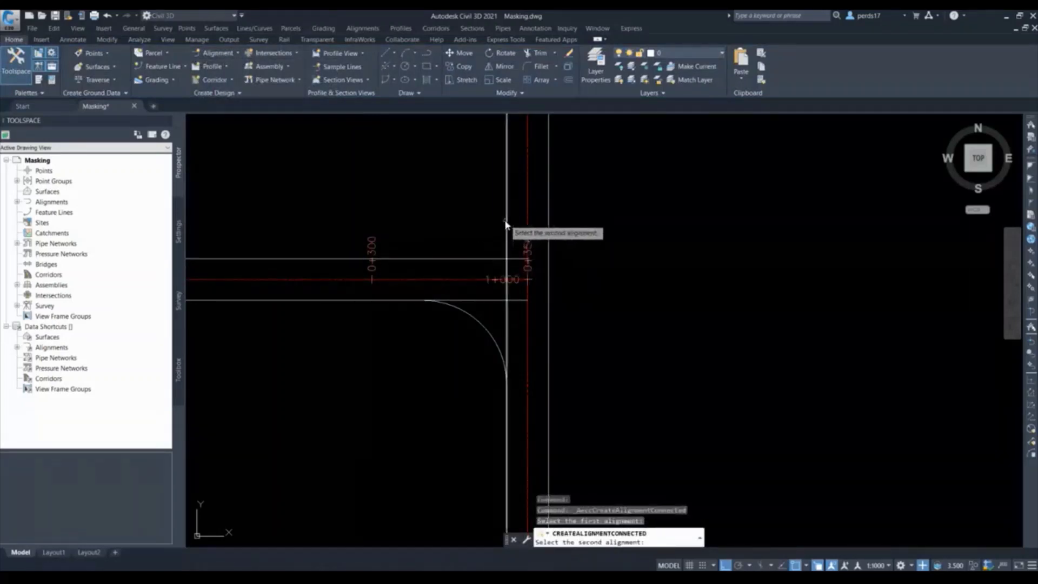
left_click(506, 223)
left_click(470, 233)
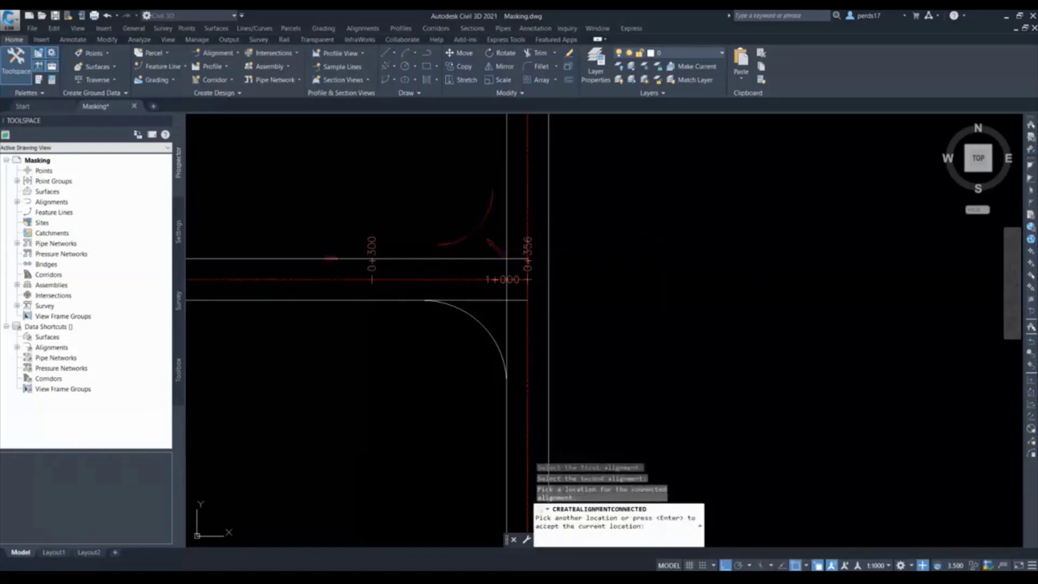
key("Return")
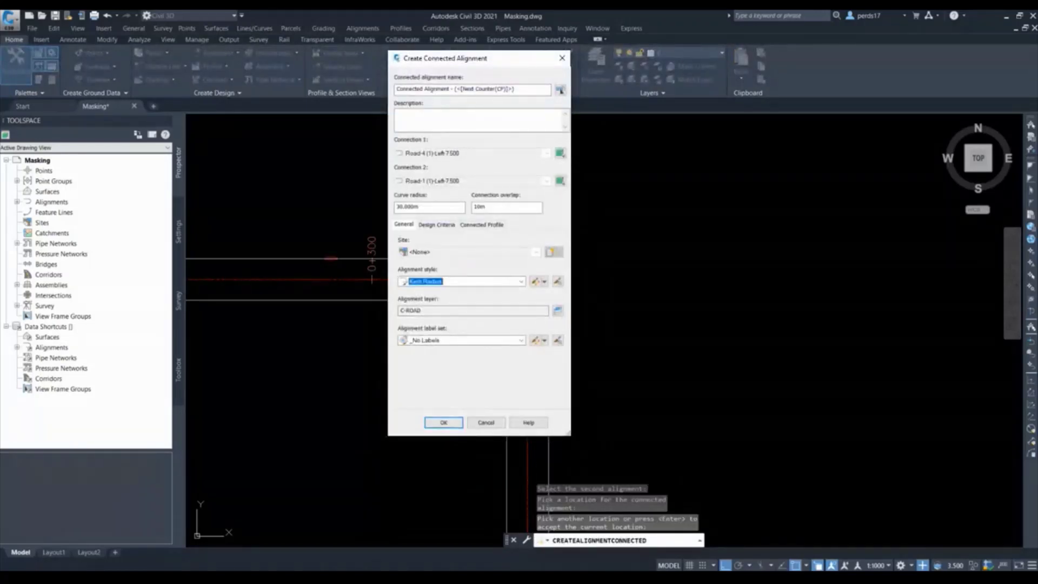
left_click(444, 423)
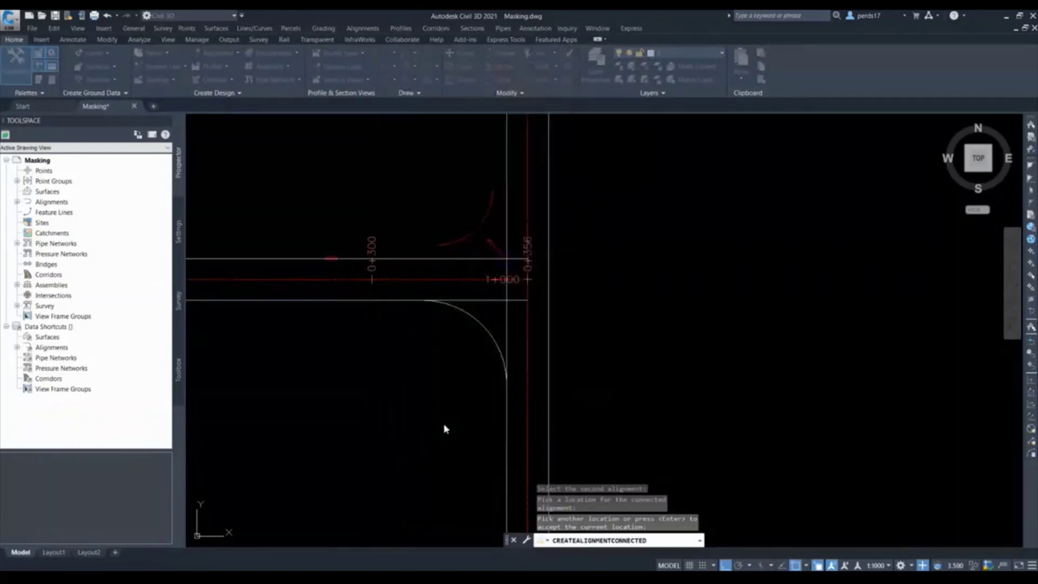
key("Escape")
left_click(473, 237)
Add major station labels every 20 m to the upper-left corner curve.
right_click(467, 246)
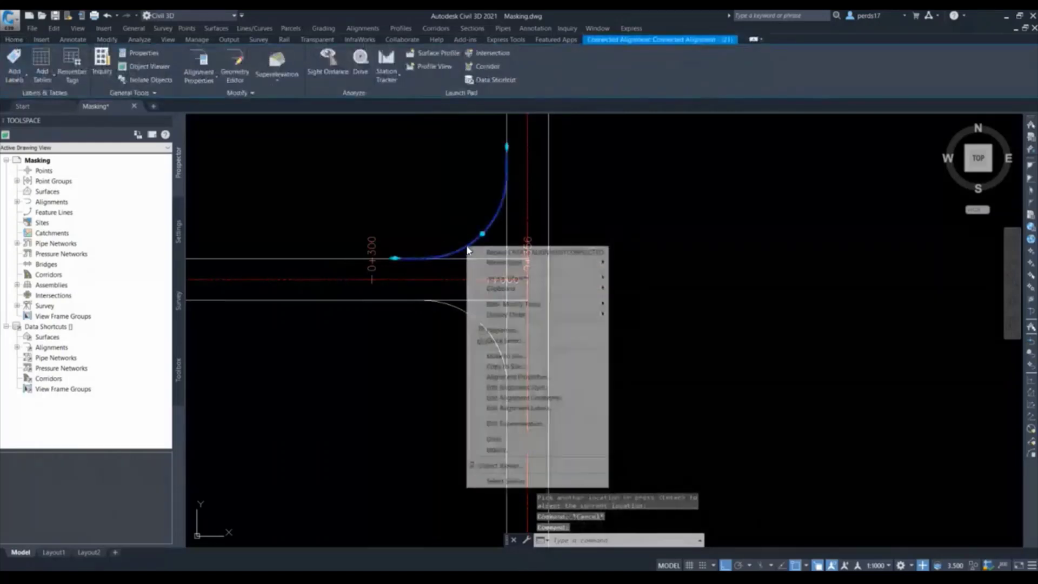
left_click(518, 409)
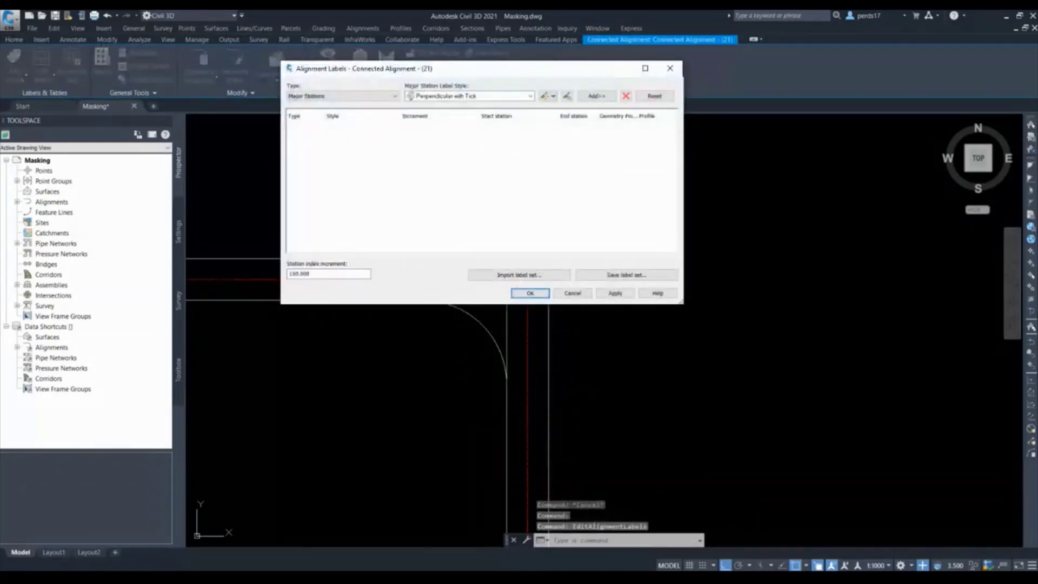
left_click(597, 96)
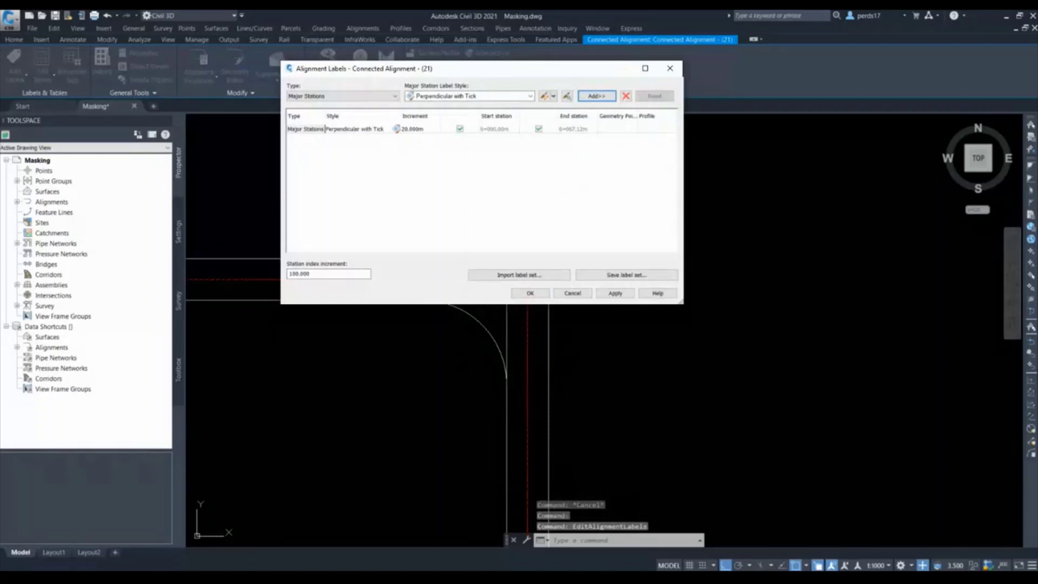
left_click(531, 293)
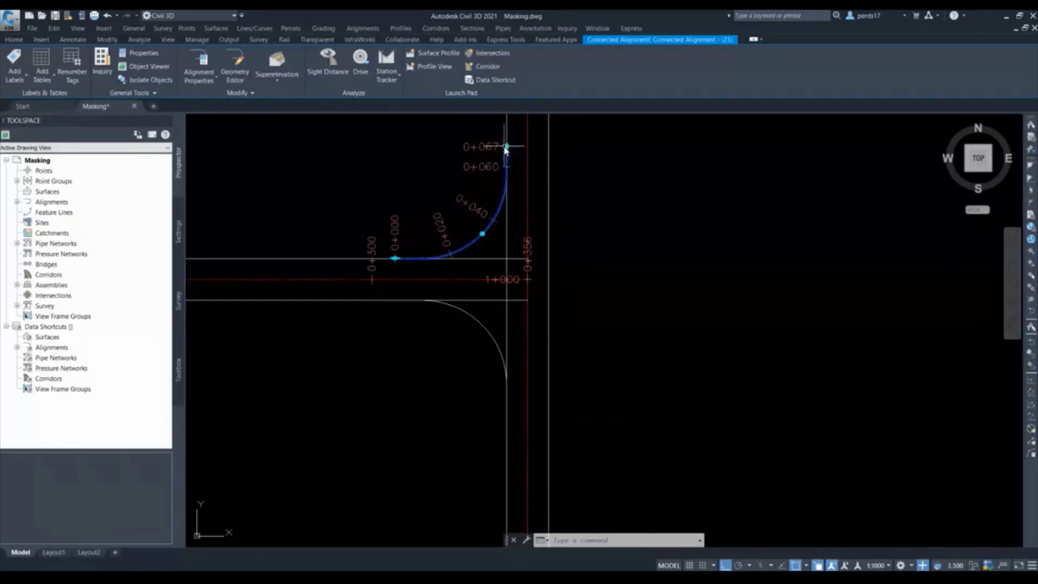
key("Escape")
key("Escape")
Set the upper-left corner curve's object style to Offsets.
scroll(479, 237, "up", 6)
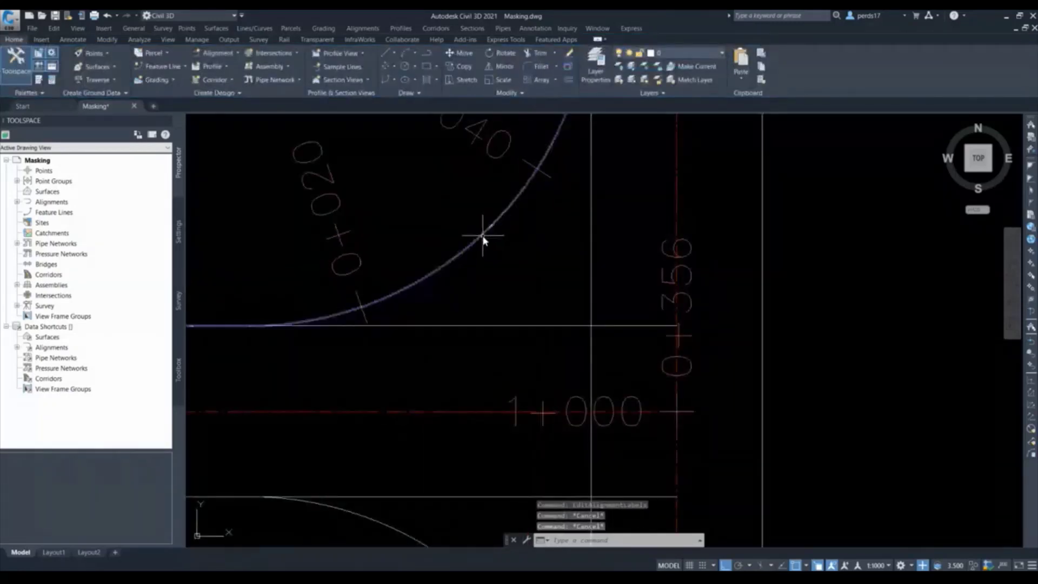
left_click(482, 237)
right_click(483, 235)
key("Escape")
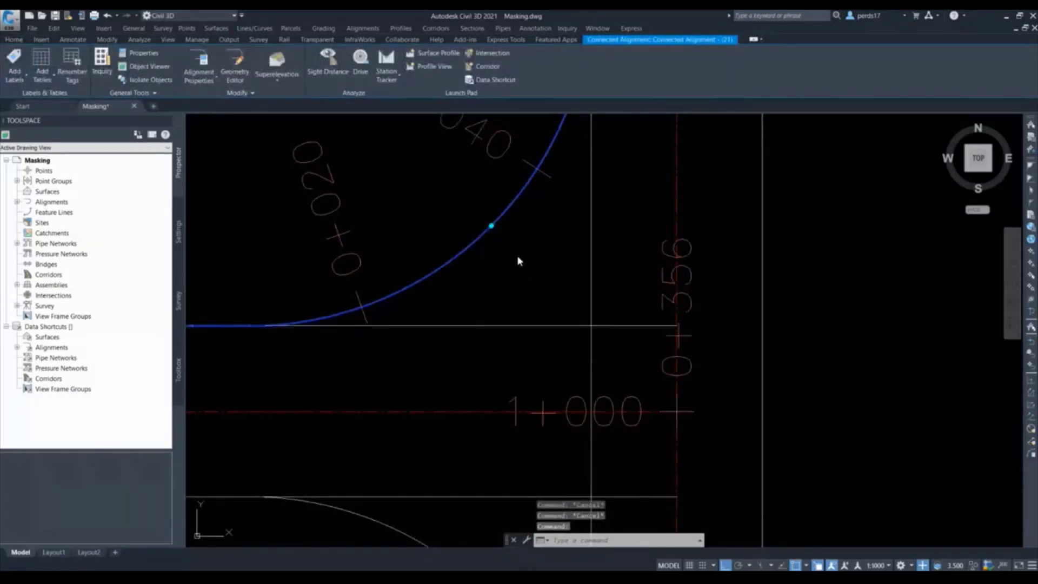
left_click(590, 255)
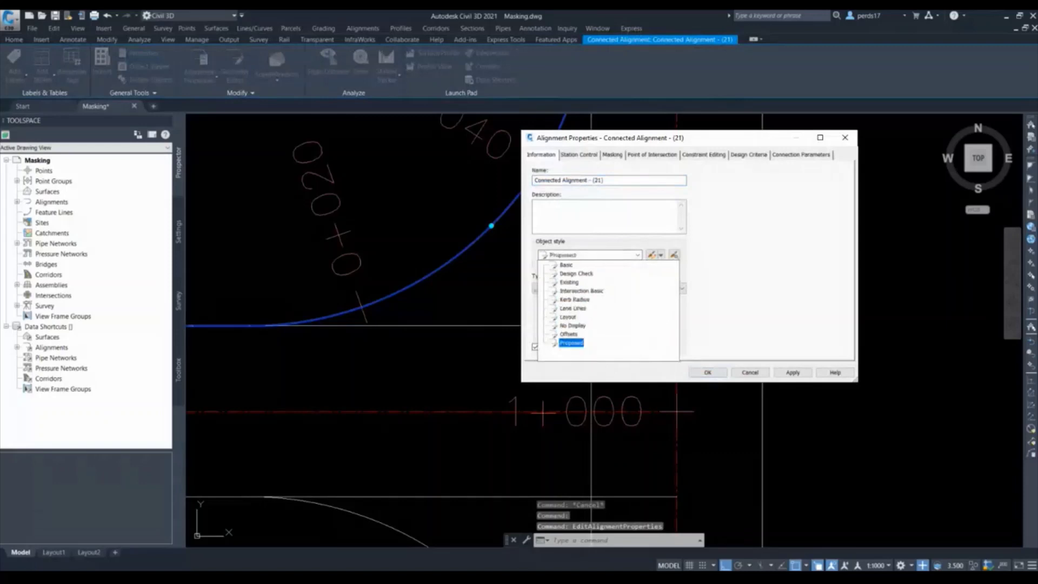
left_click(568, 334)
left_click(708, 373)
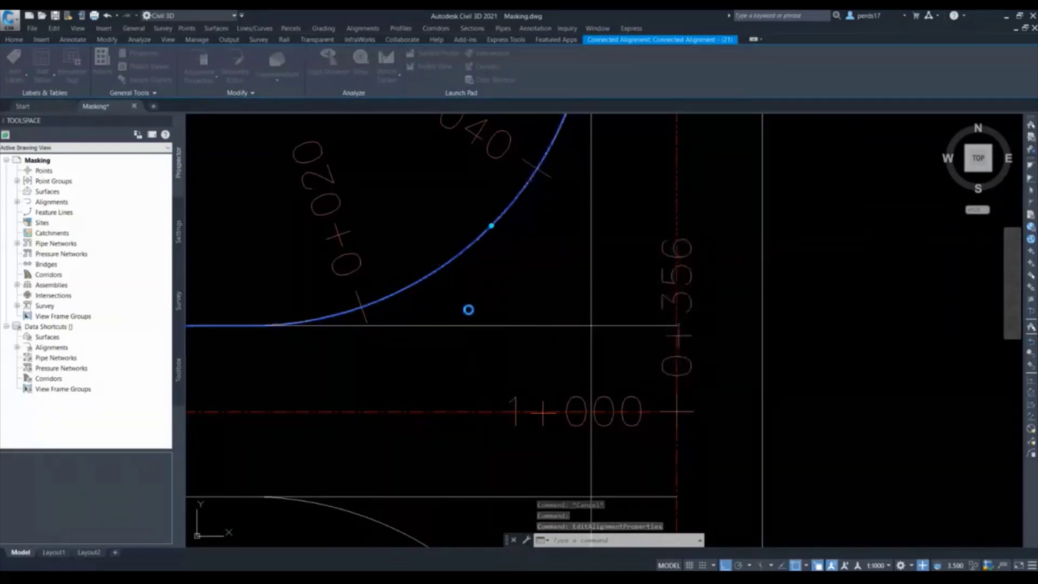
scroll(487, 260, "down", 5)
key("Escape")
Mask Road-4 (1)-Right-7.500 from the curve endpoint at 0+318.26m to 0+343.22m.
scroll(494, 325, "up", 2)
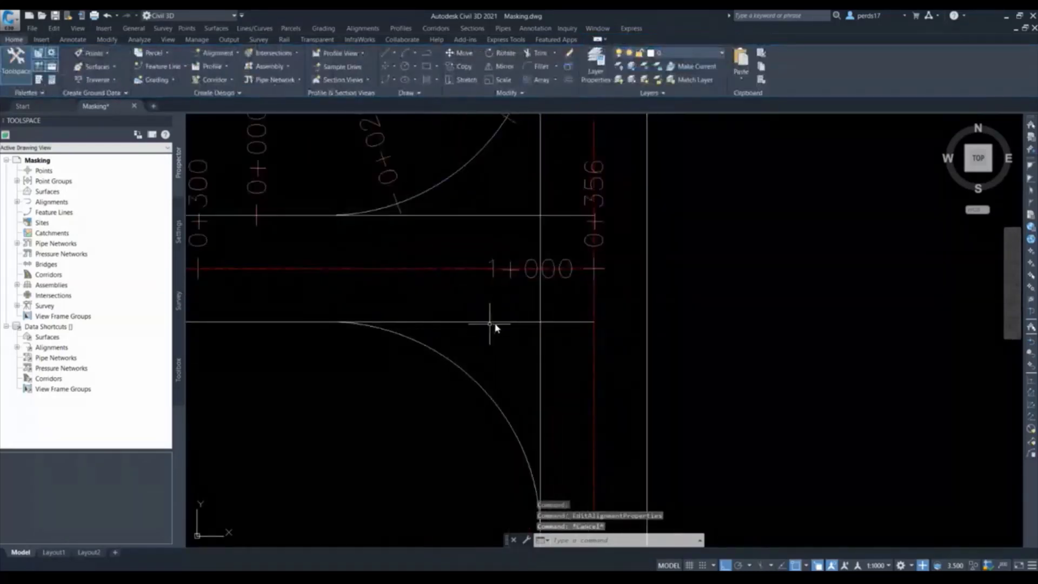
key("Escape")
left_click(497, 322)
right_click(497, 323)
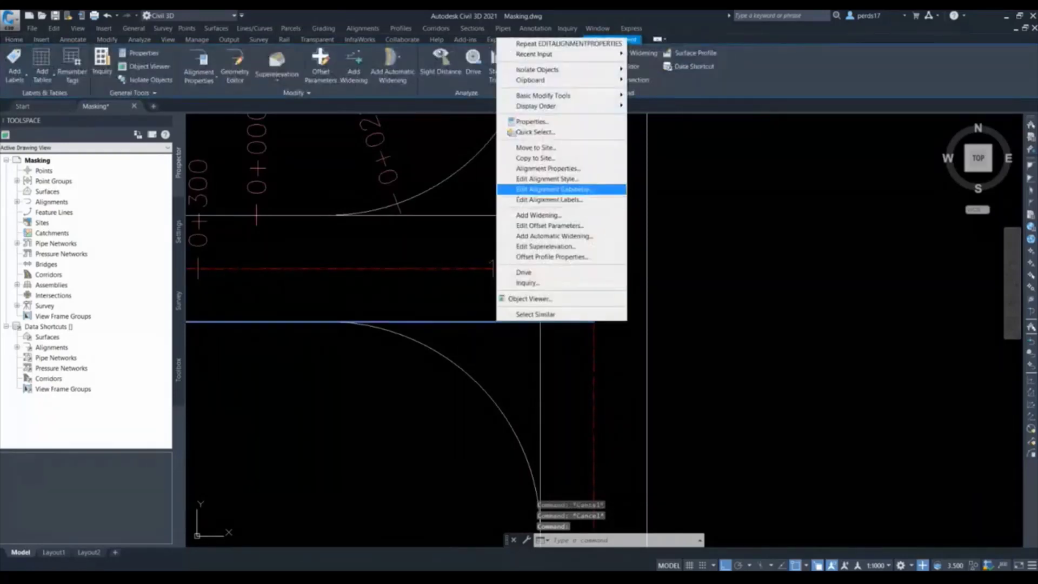
left_click(546, 179)
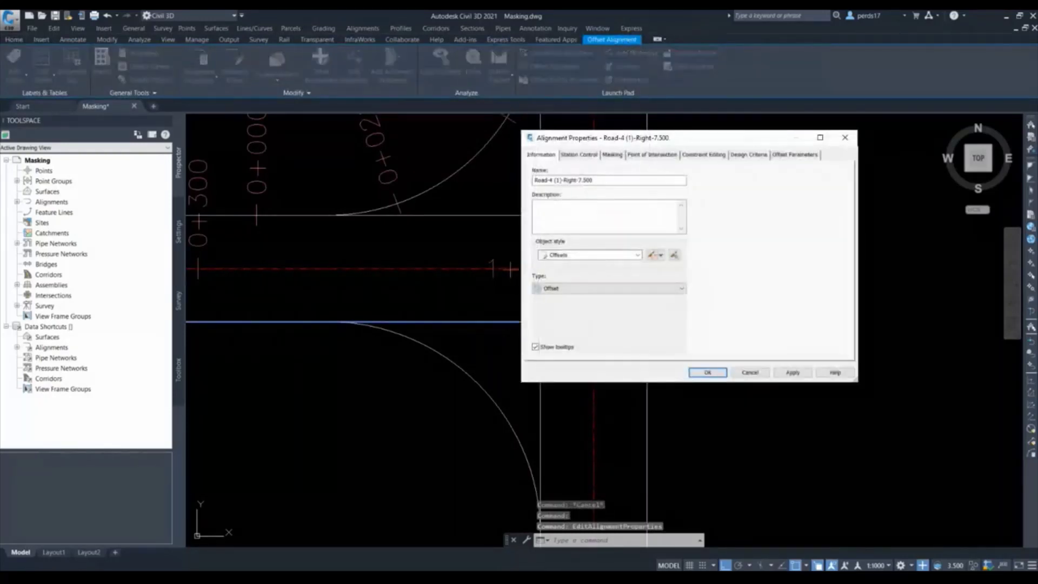
left_click(543, 185)
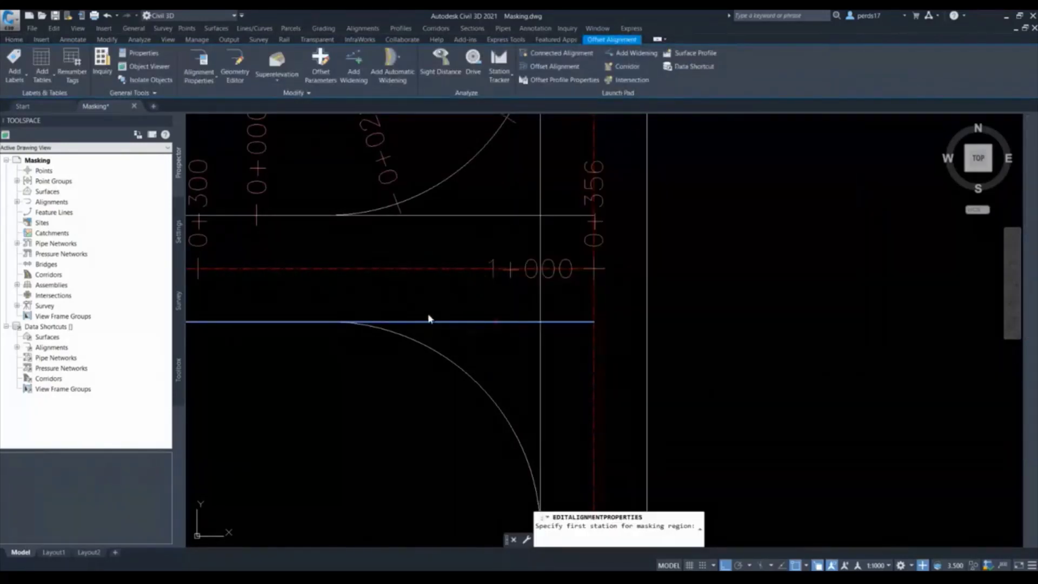
right_click(424, 344, "shift")
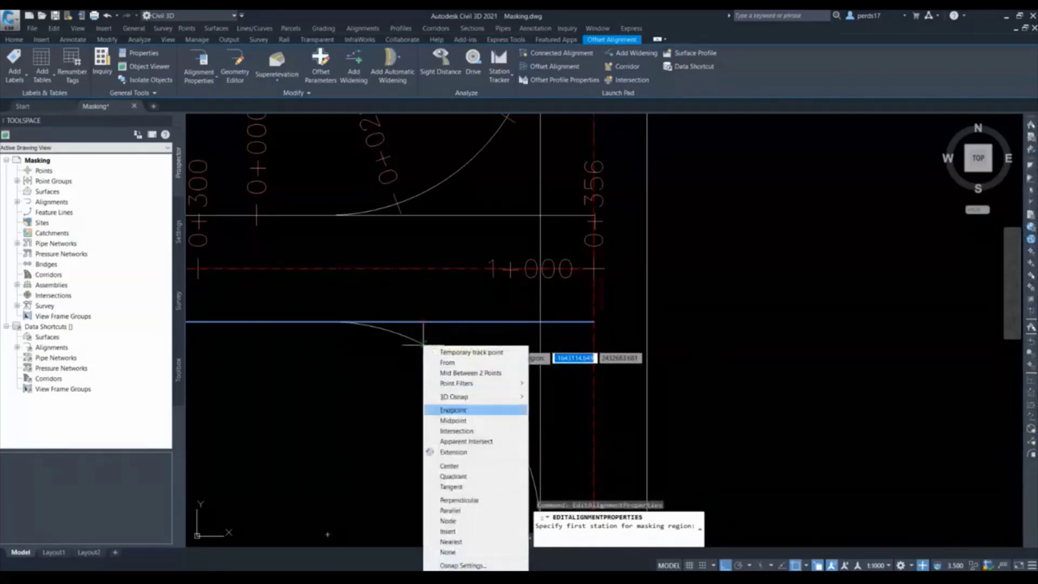
left_click(453, 410)
left_click(418, 348)
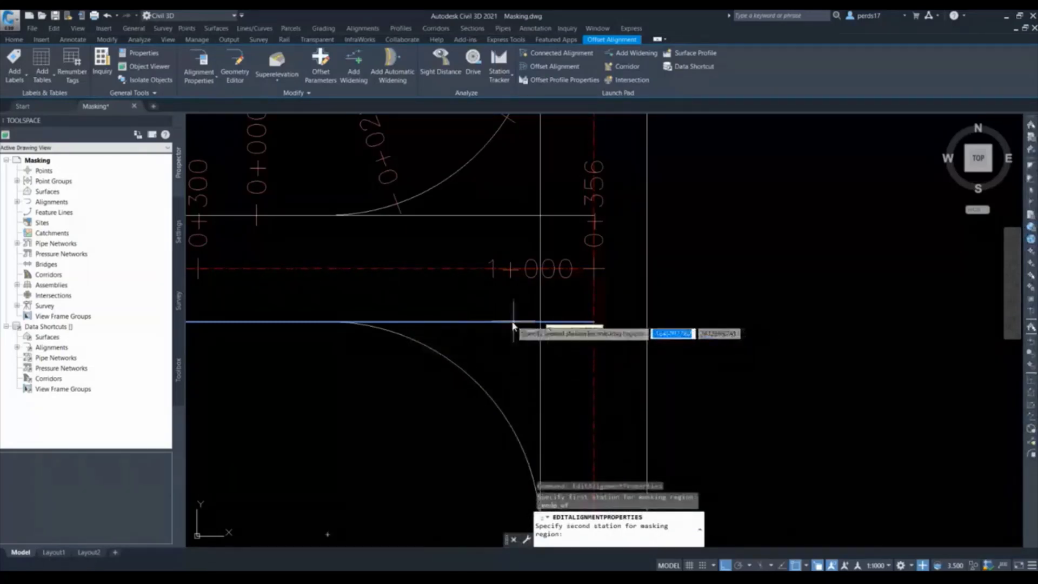
left_click(505, 322)
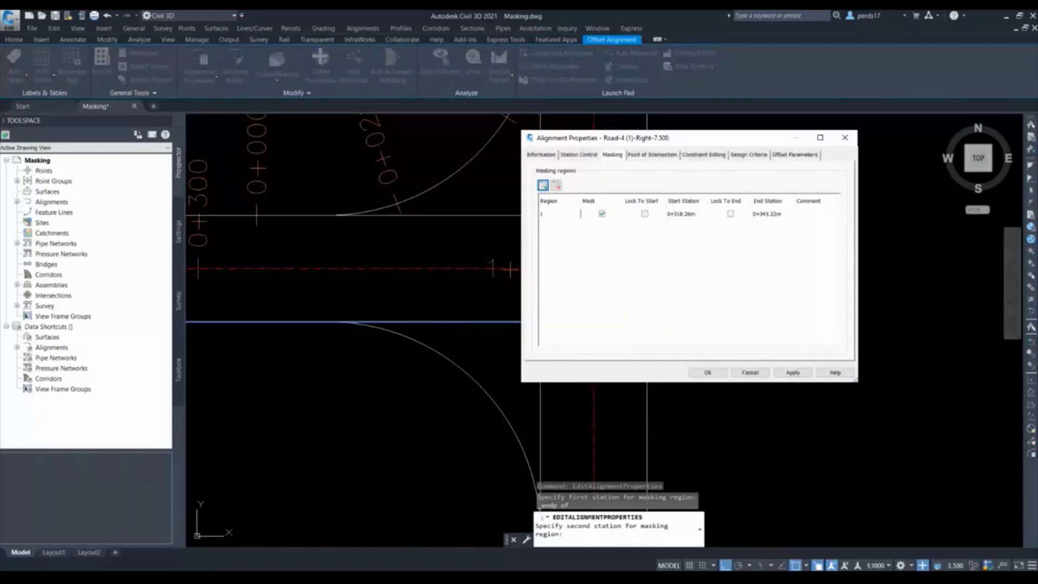
key("Return")
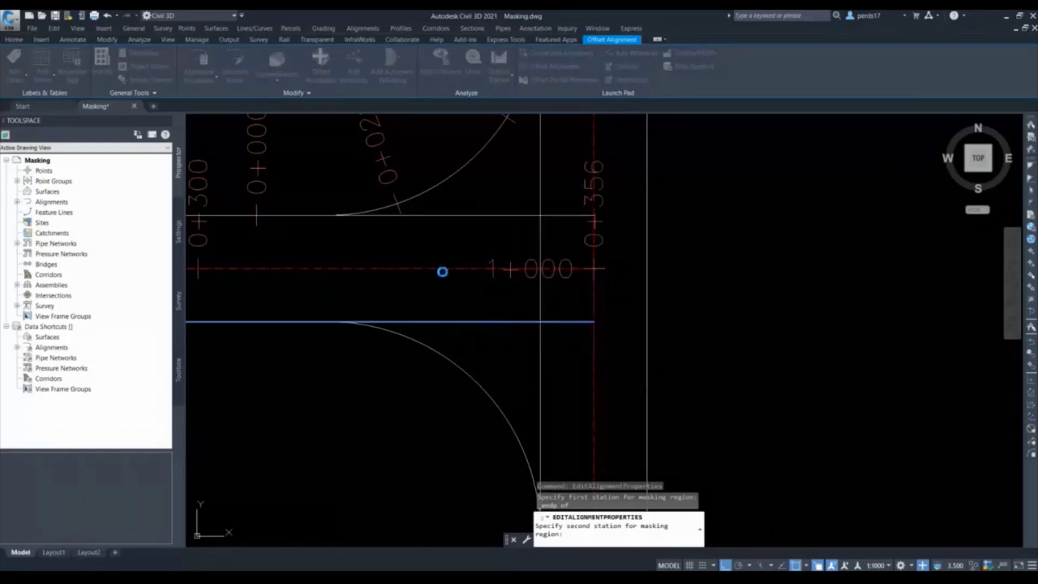
scroll(437, 213, "up", 2)
Add a 0+318.26m–0+343.77m masking region to Road-4 (1)-Left-7.500, snapping the first station to the curve end.
middle_click_drag(443, 284, 446, 300)
key("Escape")
left_click(457, 293)
right_click(487, 288)
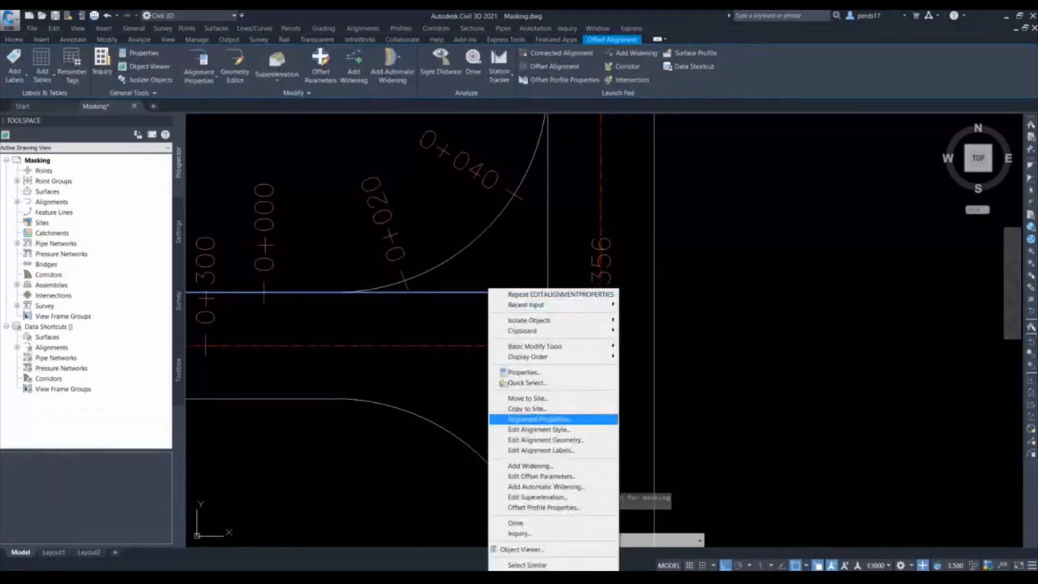
key("Escape")
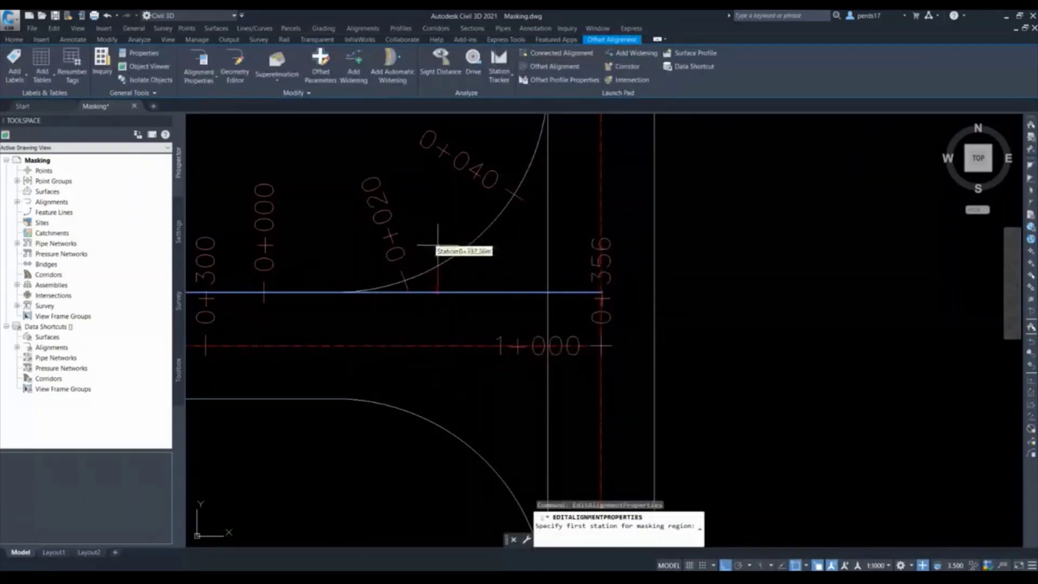
right_click(438, 258, "shift")
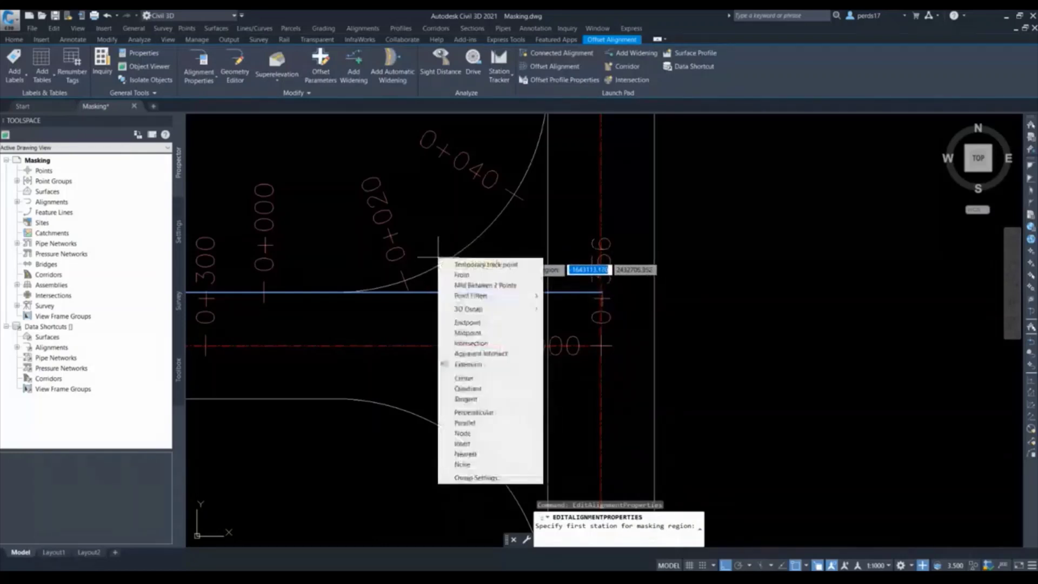
left_click(468, 323)
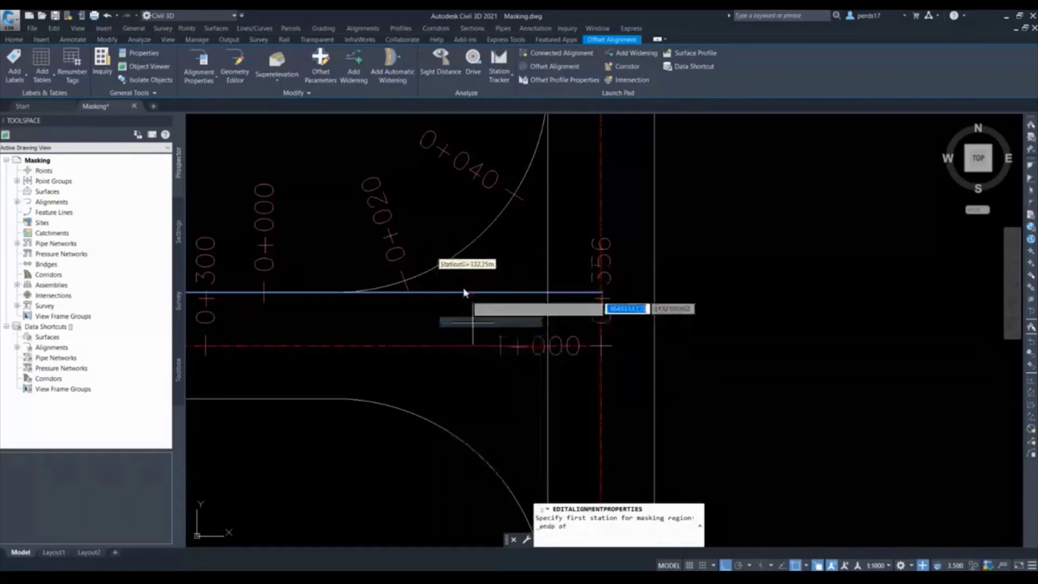
left_click(437, 261)
left_click(515, 295)
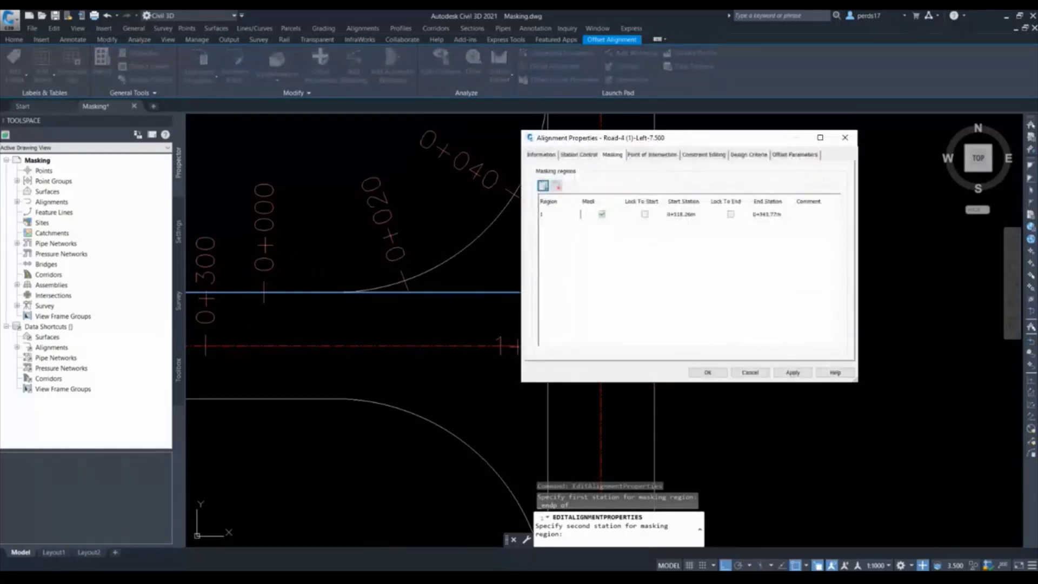
key("Return")
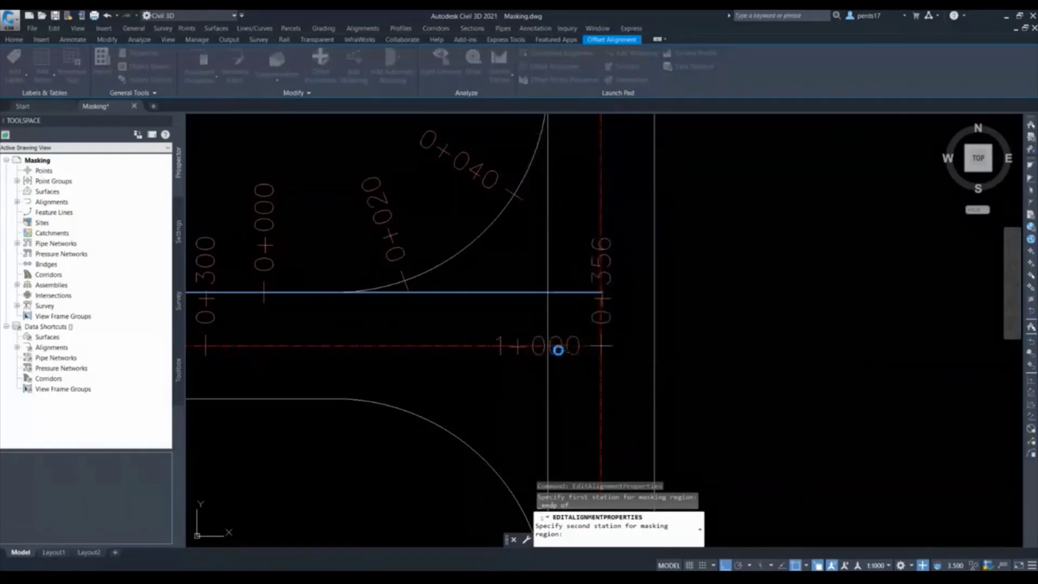
scroll(437, 301, "down", 3)
key("Escape")
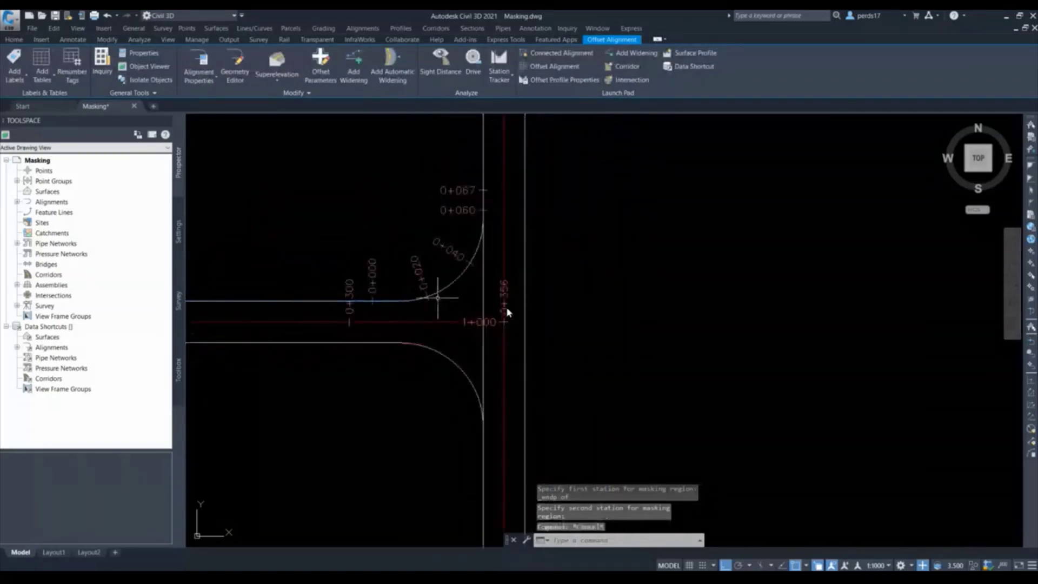
scroll(562, 293, "down", 5)
scroll(566, 295, "up", 9)
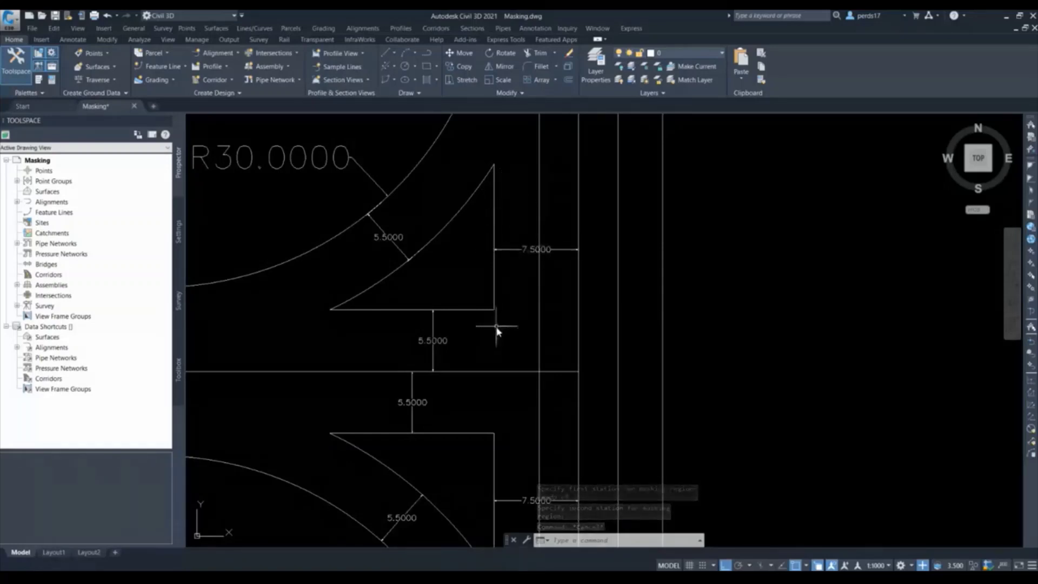
scroll(520, 313, "down", 6)
scroll(377, 289, "down", 4)
middle_click_drag(402, 290, 626, 299)
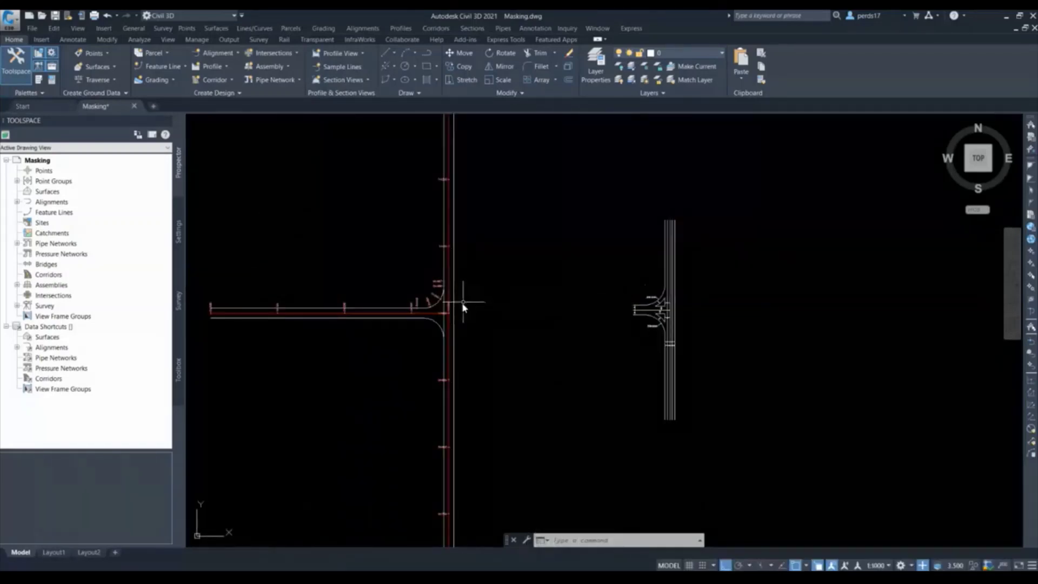
scroll(453, 308, "up", 8)
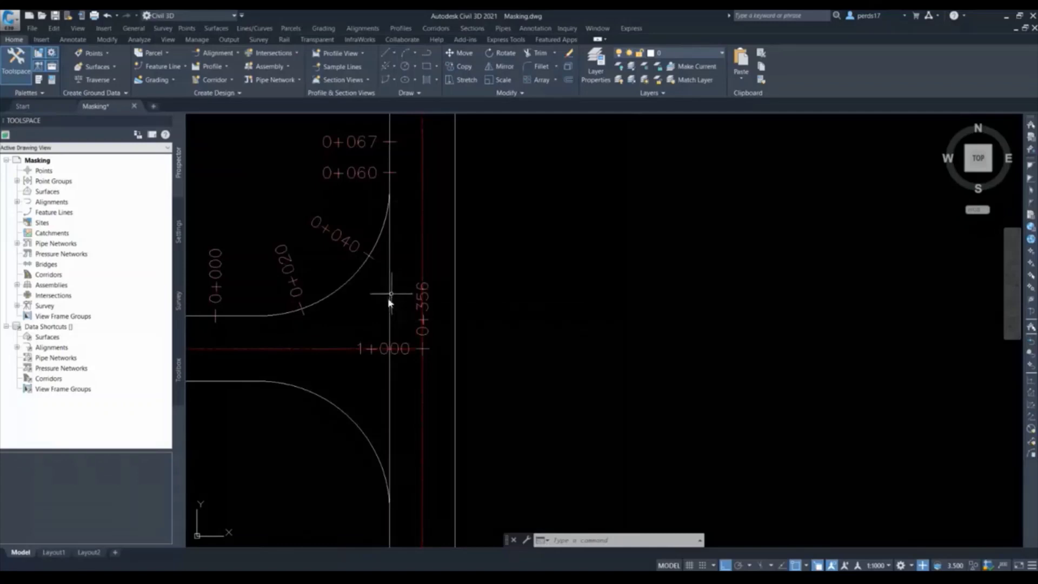
scroll(378, 297, "down", 6)
scroll(746, 297, "up", 7)
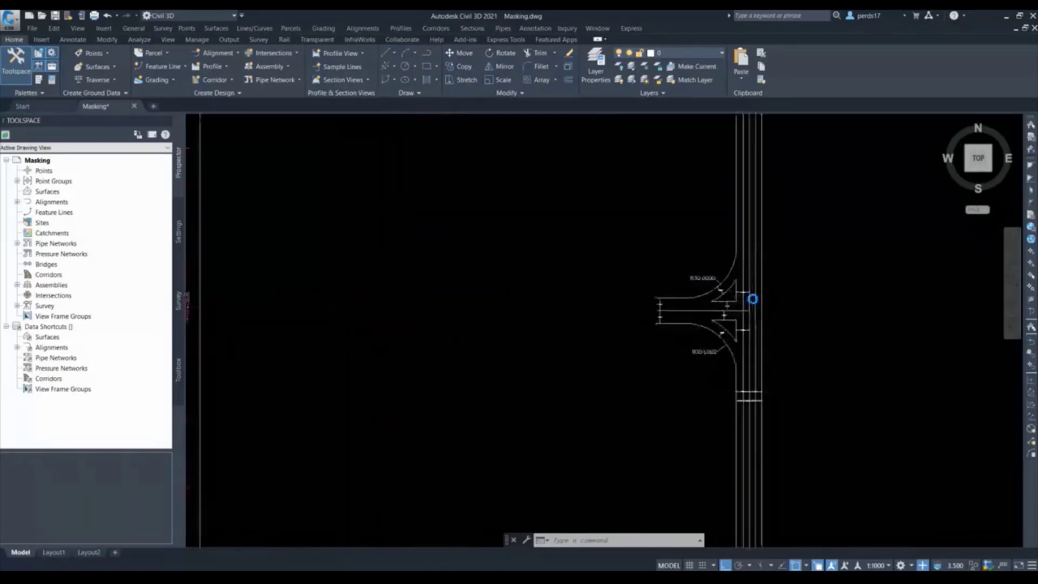
scroll(658, 264, "up", 2)
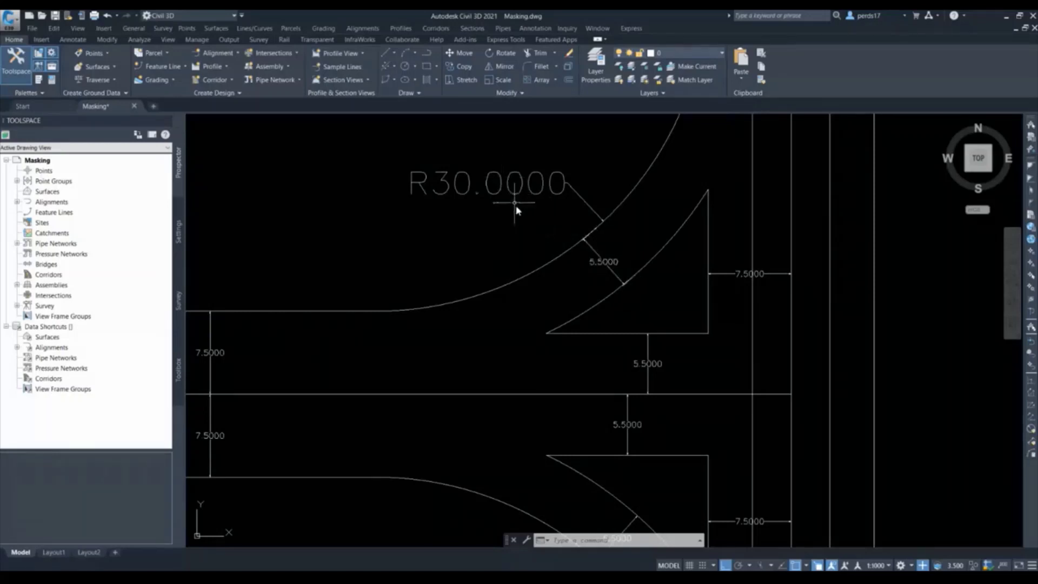
scroll(697, 379, "down", 5)
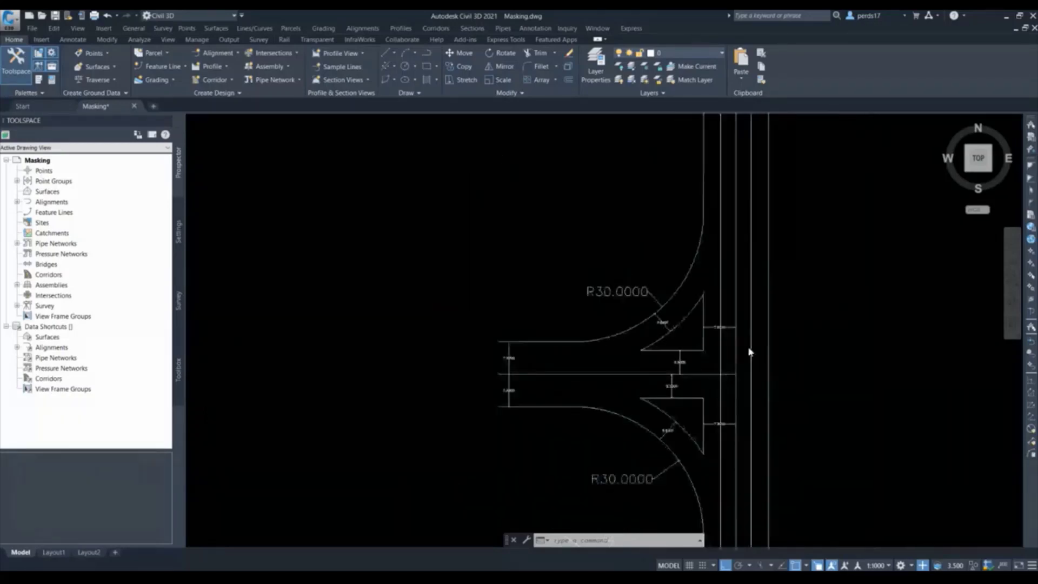
scroll(470, 364, "up", 5)
key("Escape")
key("Escape")
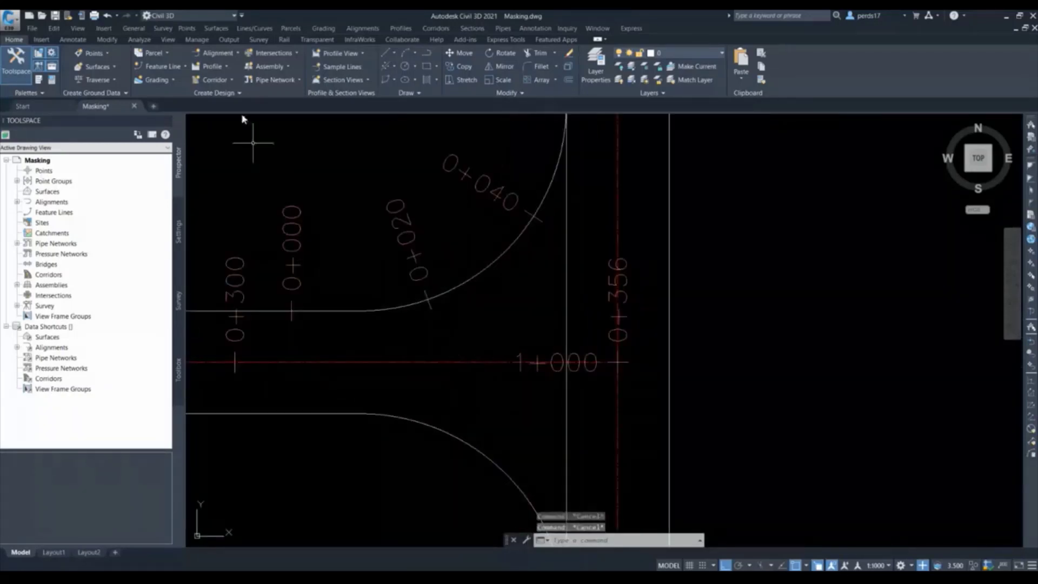
Create 5.5 m left and right offset alignments from the Road-4 (1) centreline.
left_click(216, 52)
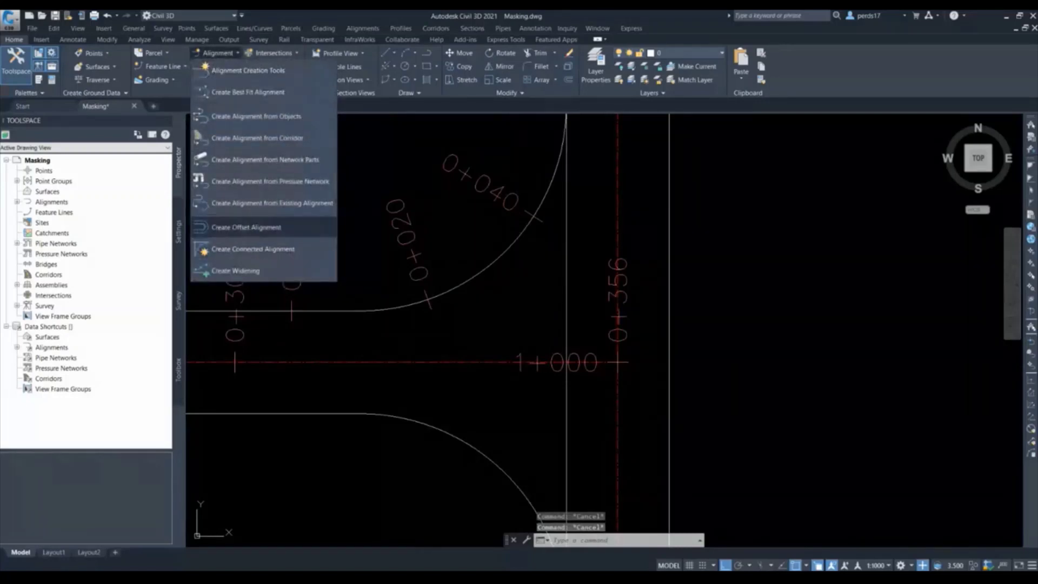
left_click(254, 228)
left_click(460, 360)
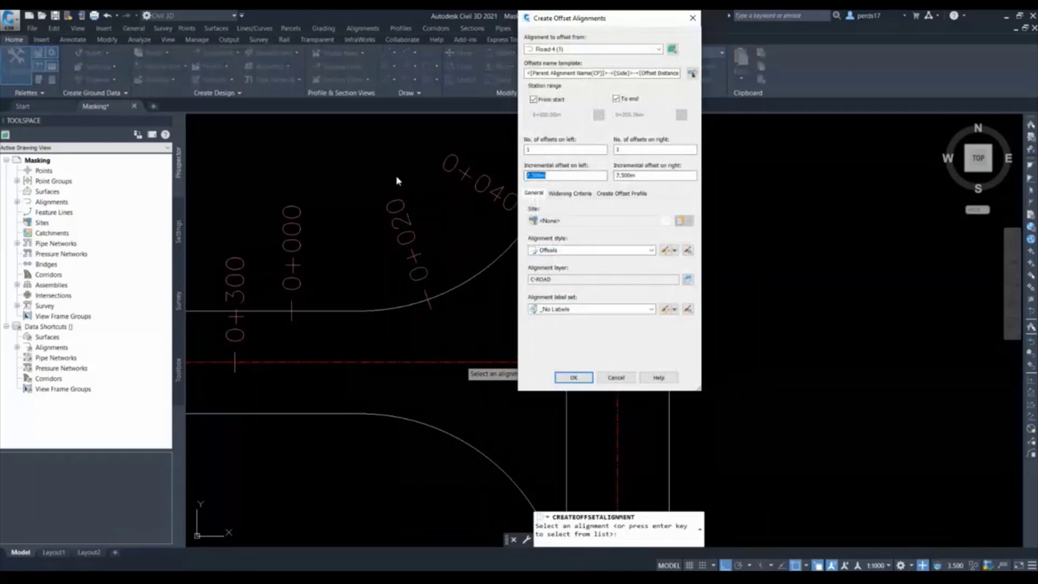
type("5.5")
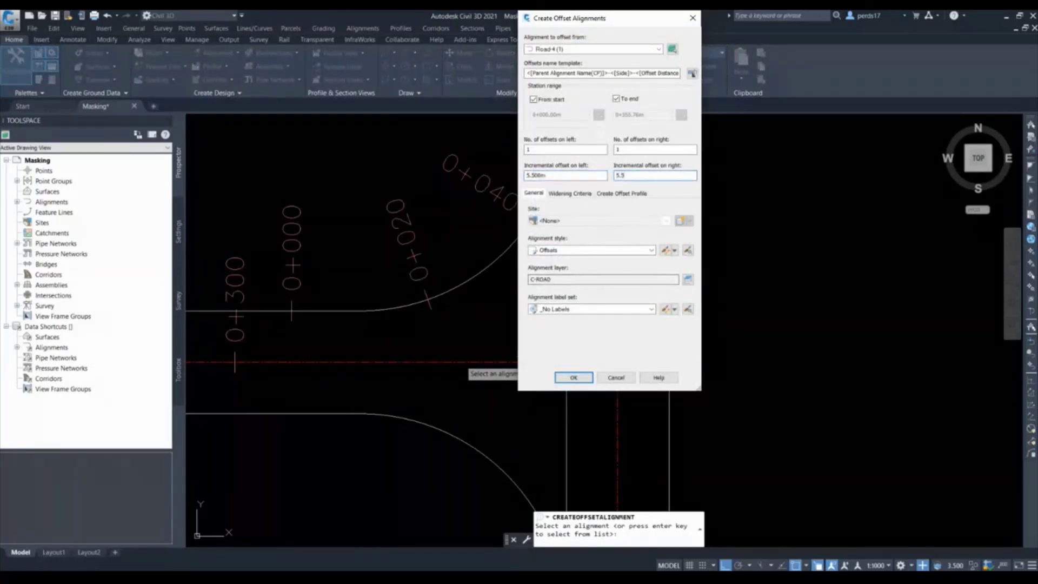
key("Return")
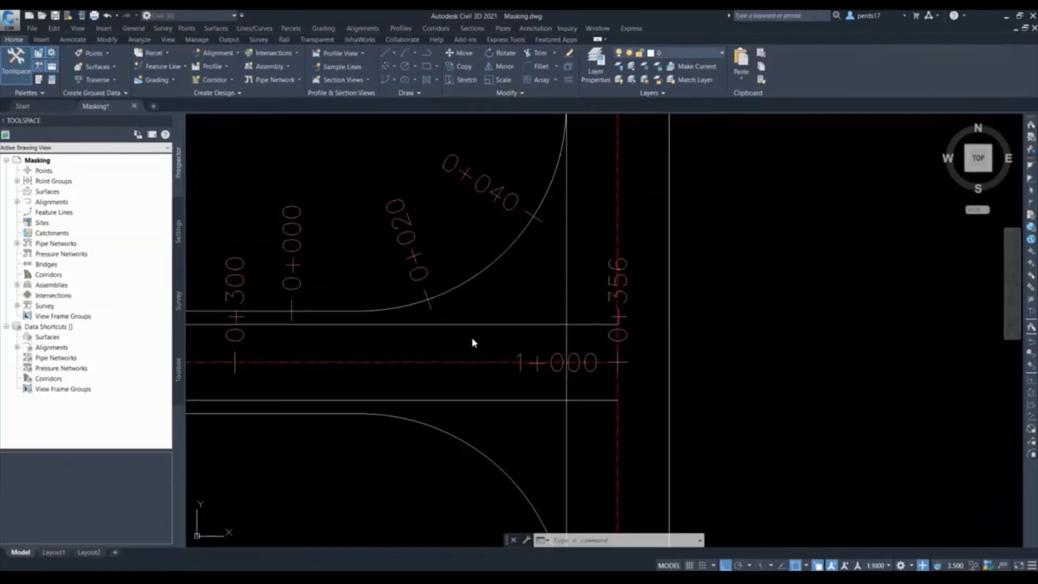
key("Escape")
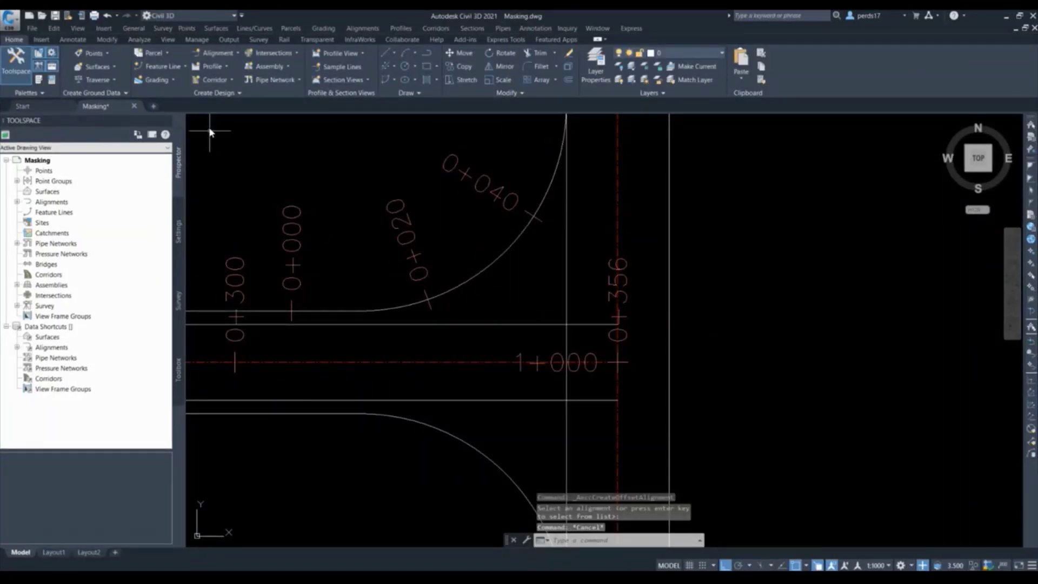
left_click(208, 53)
left_click(257, 234)
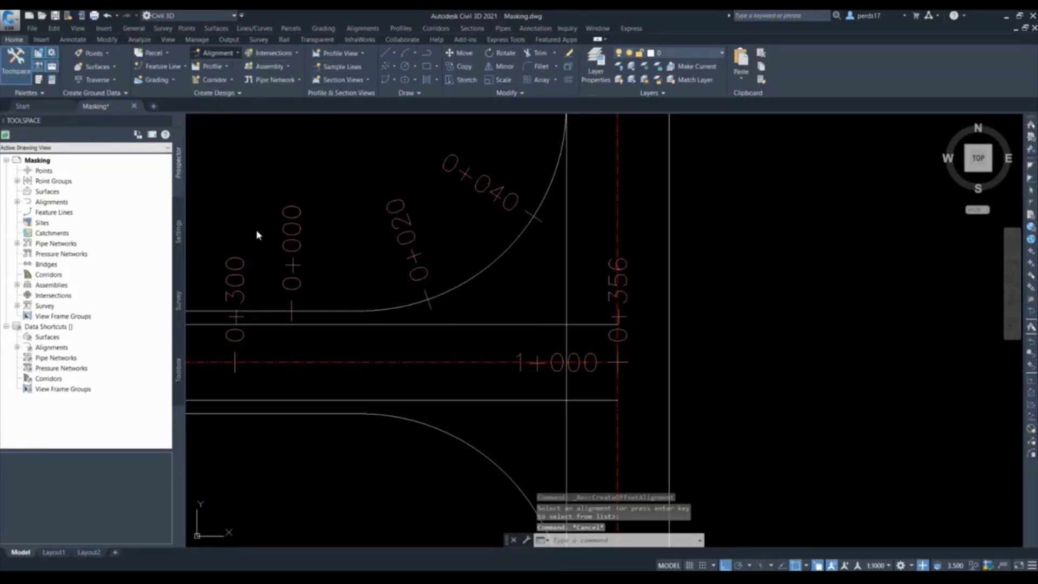
Create 5.5 m offset alignments from the curb-return curves Connected Alignment - (21) and (20).
left_click(497, 266)
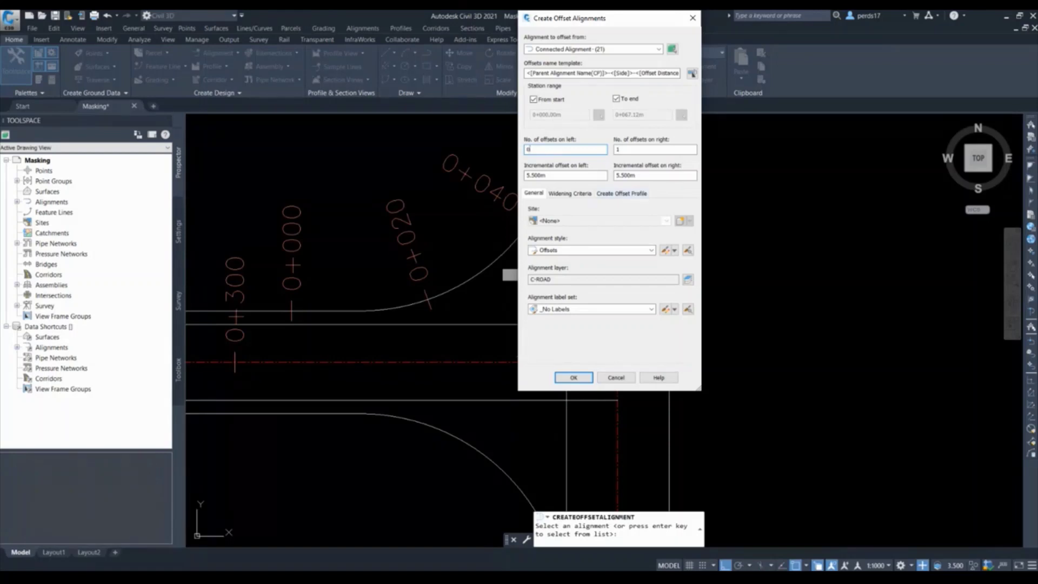
left_click(574, 378)
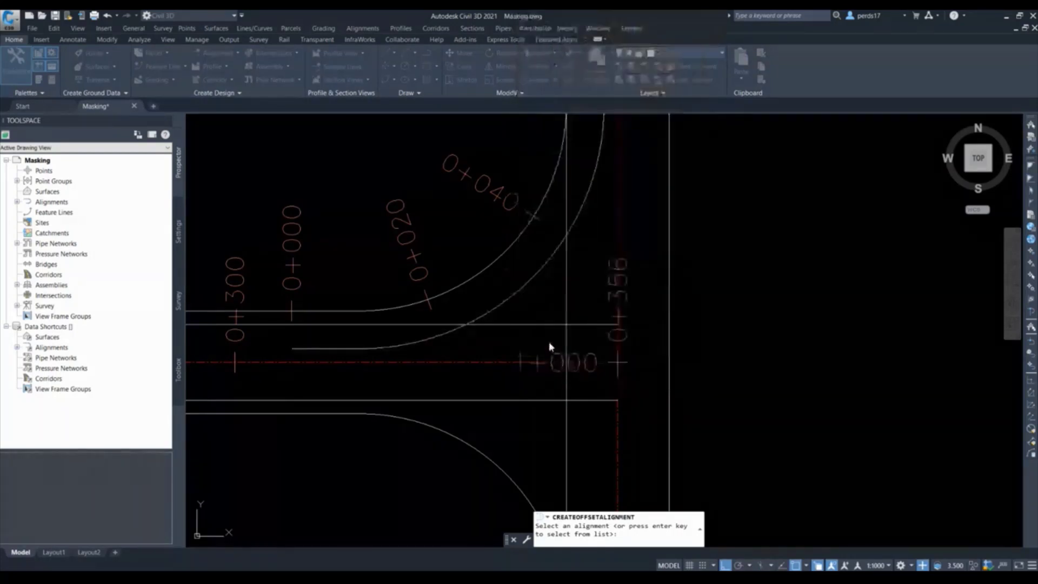
middle_click_drag(513, 430, 416, 354)
key("Escape")
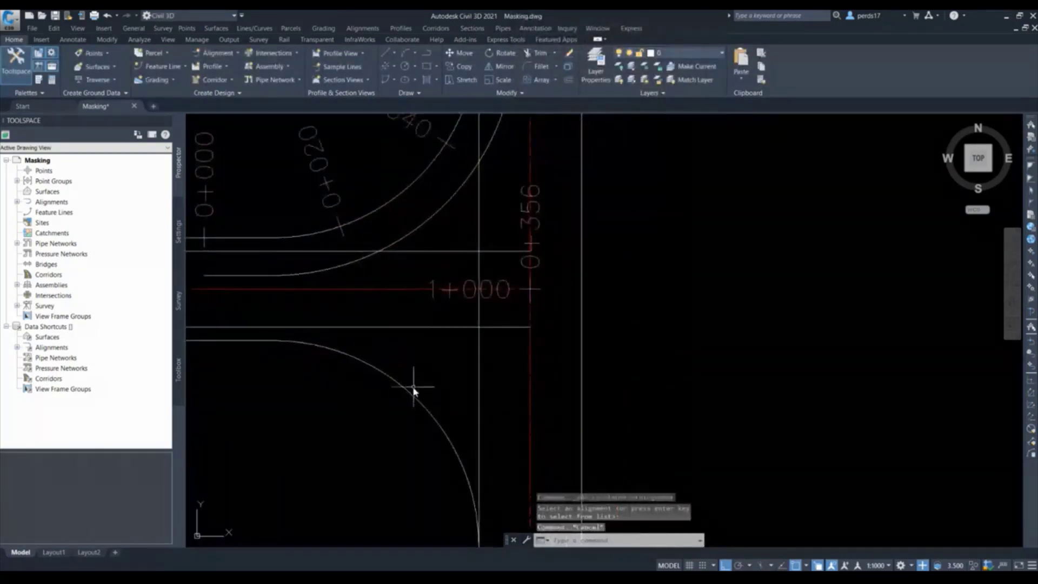
key("Return")
left_click(453, 312)
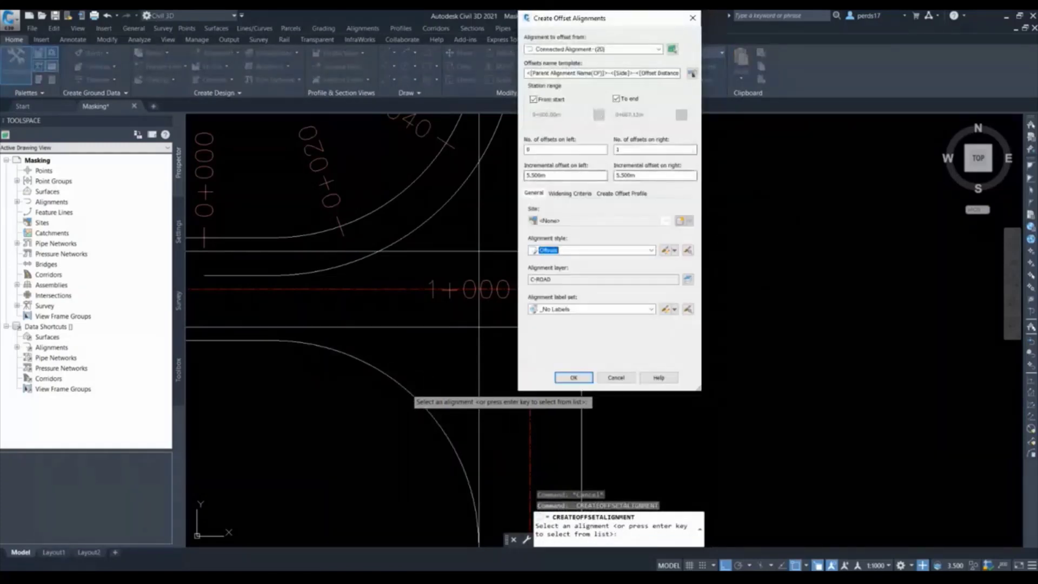
key("Return")
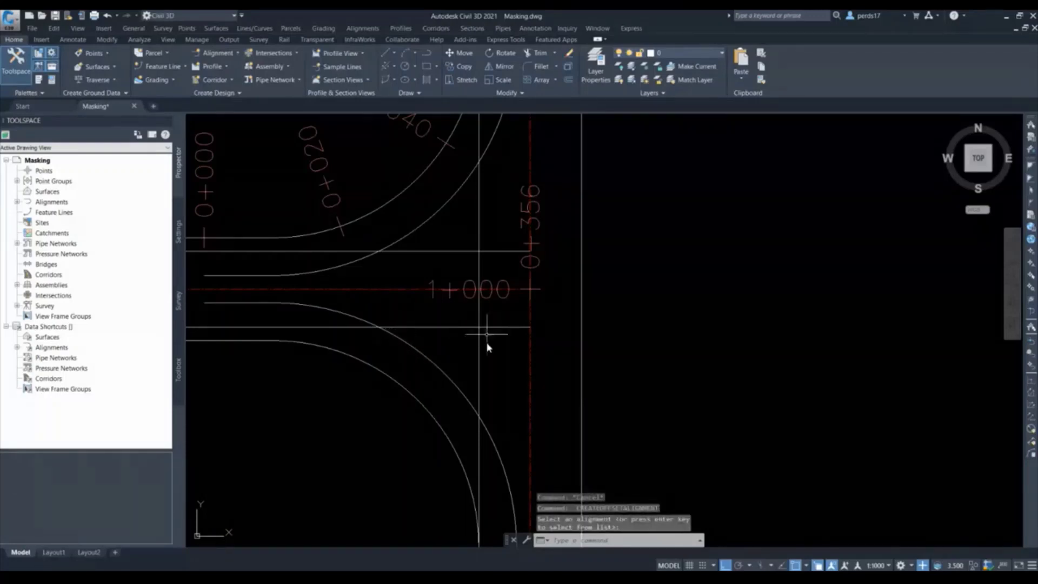
Recentre on the intersection curves and select the upper west-leg offset alignment.
mouse_move(451, 229)
middle_mouse_down()
mouse_move(409, 254)
mouse_move(414, 284)
middle_mouse_up()
mouse_move(414, 285)
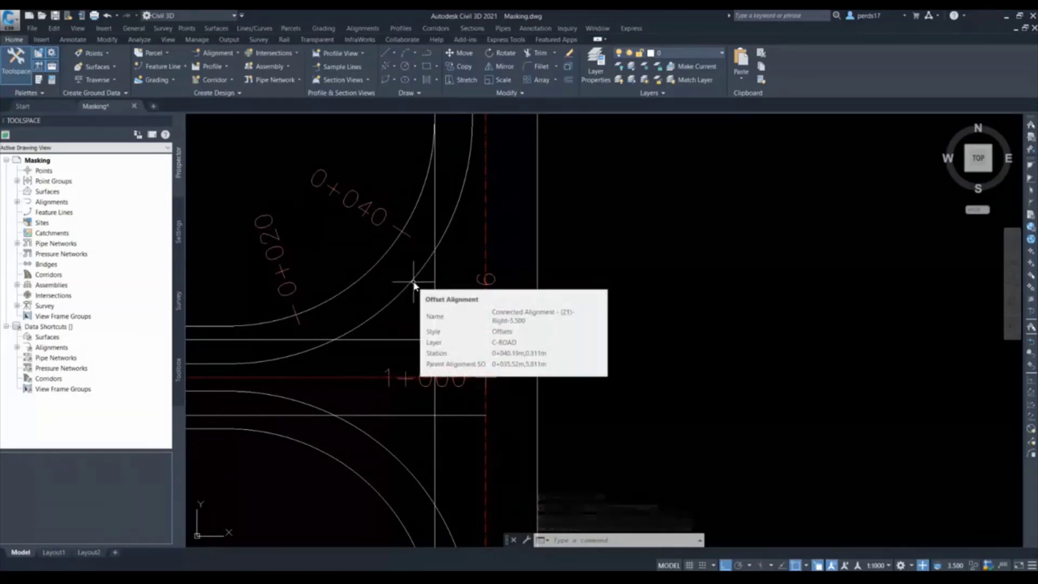
scroll(440, 246, "down", 2)
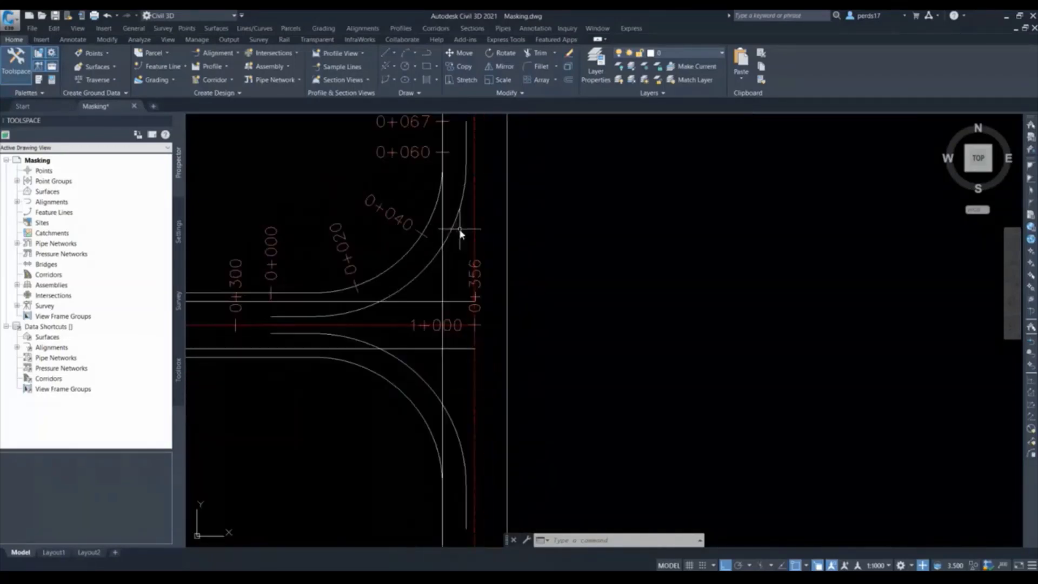
scroll(416, 278, "up", 3)
key("Escape")
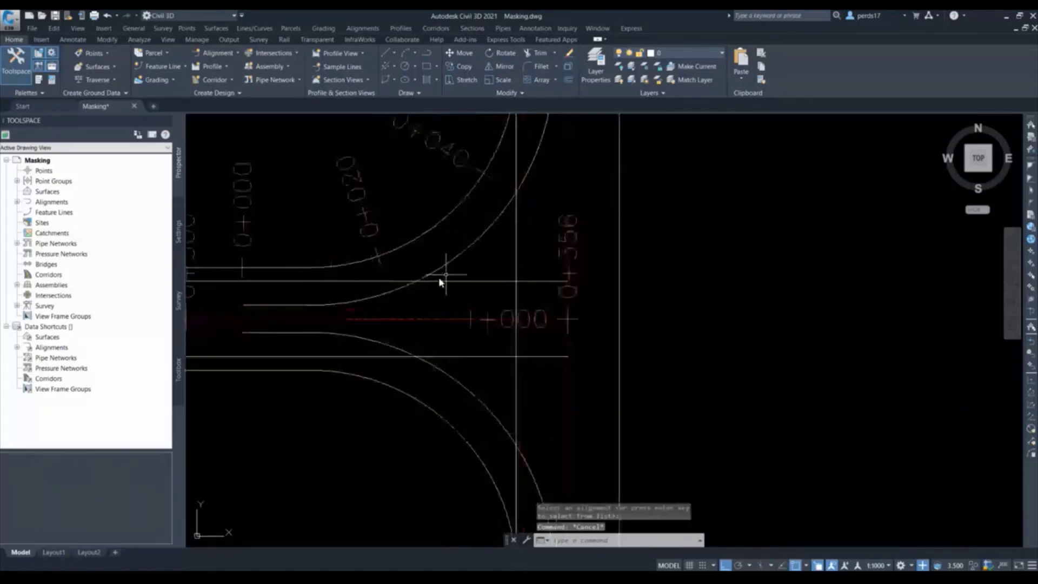
left_click(464, 280)
Mask Road-4 (1)-Left-5.500 from 0+304.82m to 0+333.83m, locked to the alignment start.
right_click(463, 281)
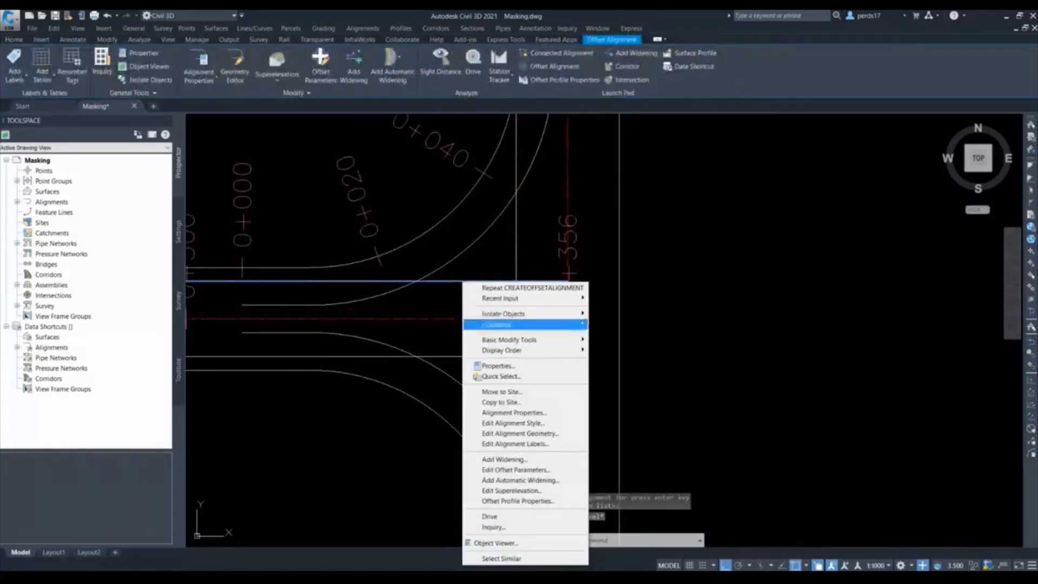
left_click(514, 413)
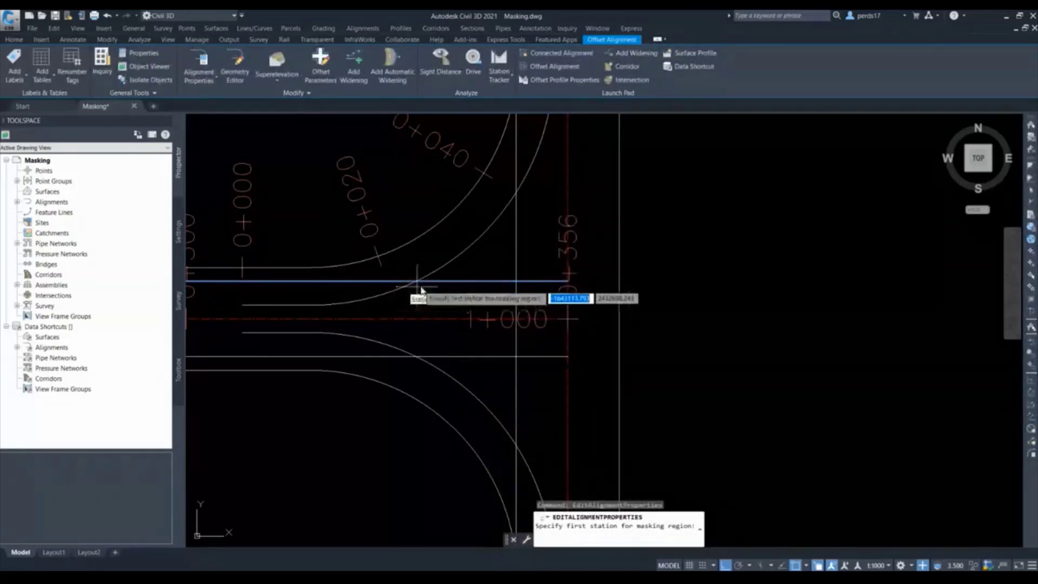
scroll(487, 291, "up", 2)
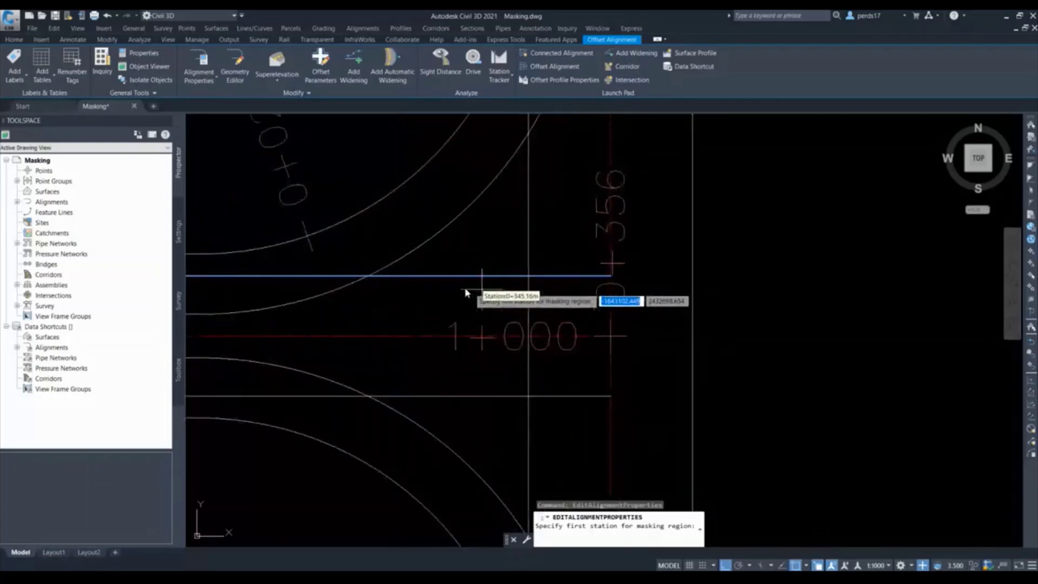
scroll(368, 276, "up", 5)
scroll(481, 249, "down", 5)
middle_click_drag(434, 282, 591, 300)
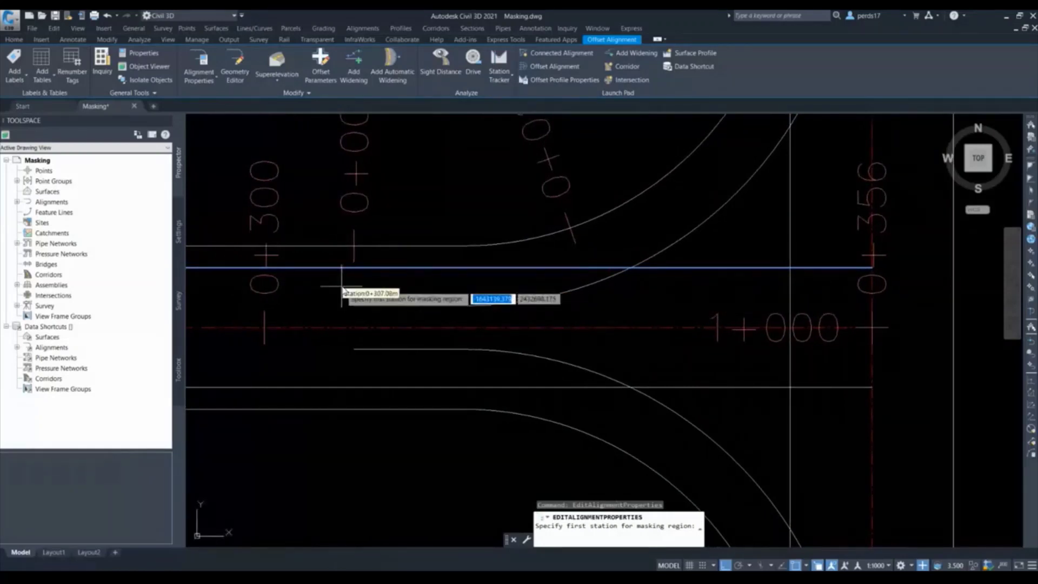
left_click(318, 284)
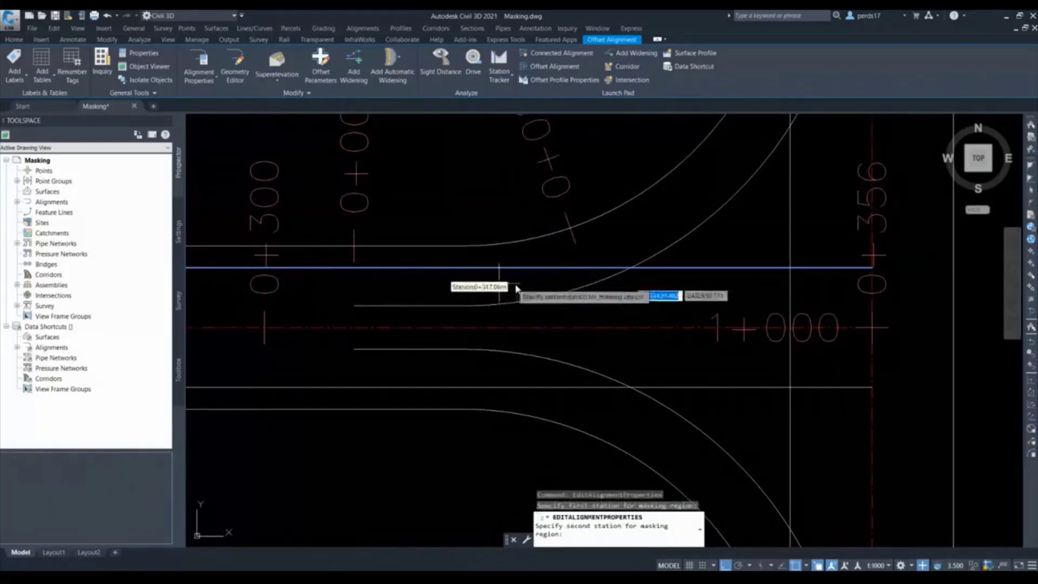
scroll(622, 273, "up", 4)
left_click(641, 263)
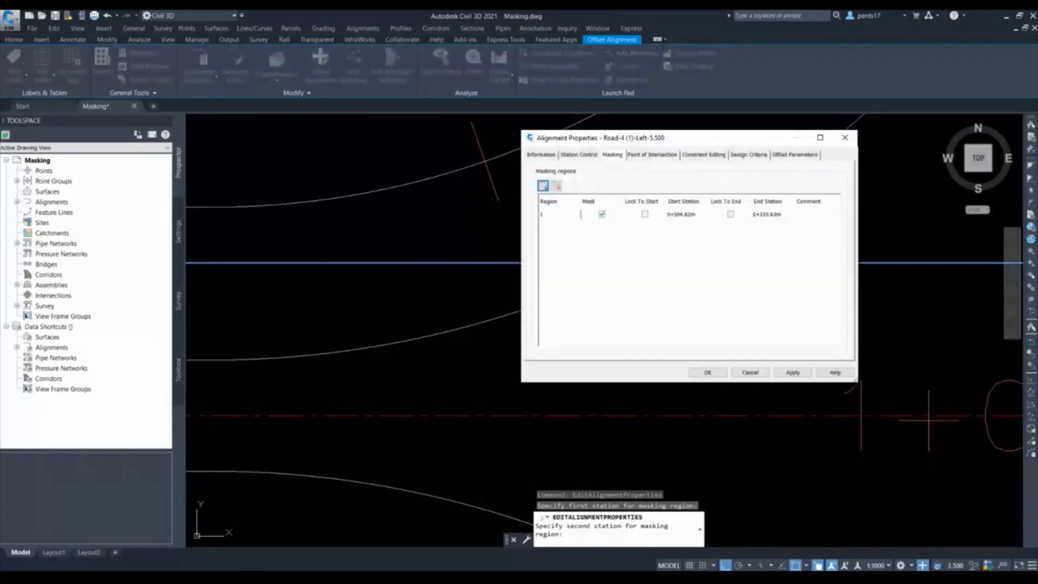
left_click(645, 214)
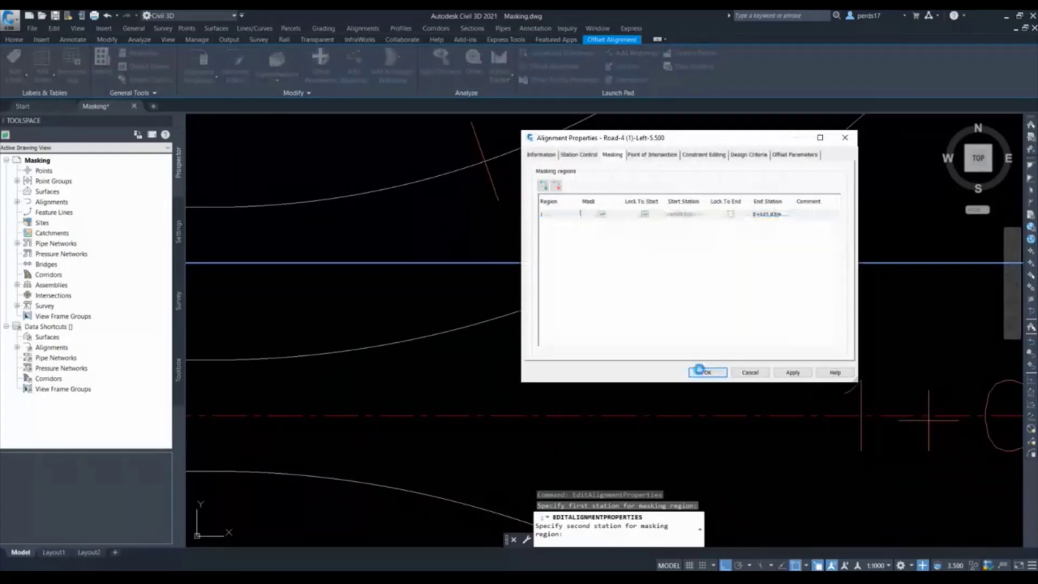
left_click(708, 372)
Recentre the intersection corner and reselect the Left-5.500 offset alignment.
scroll(292, 276, "up", 4)
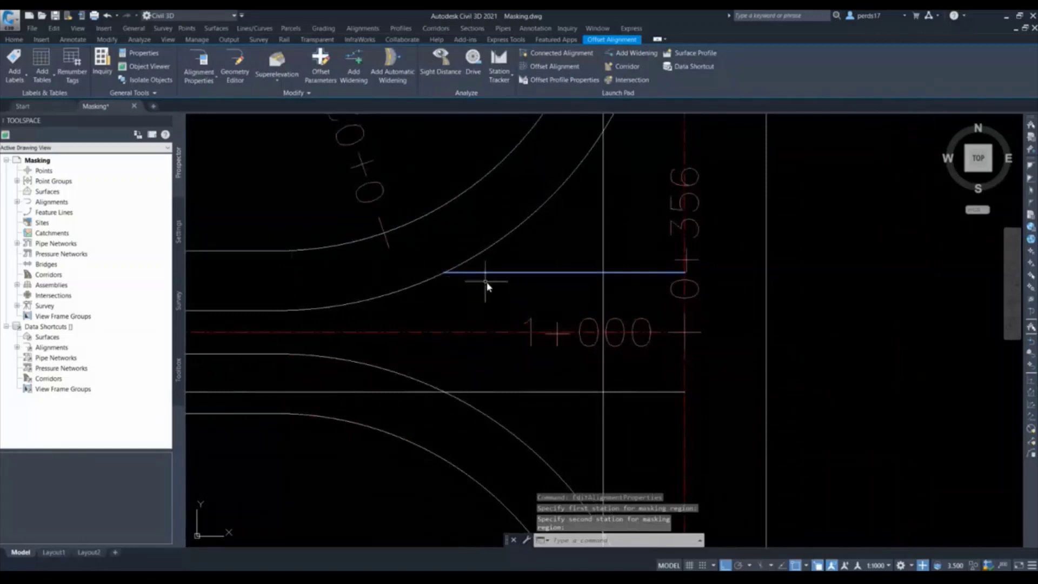
middle_click_drag(486, 285, 419, 314)
key("Escape")
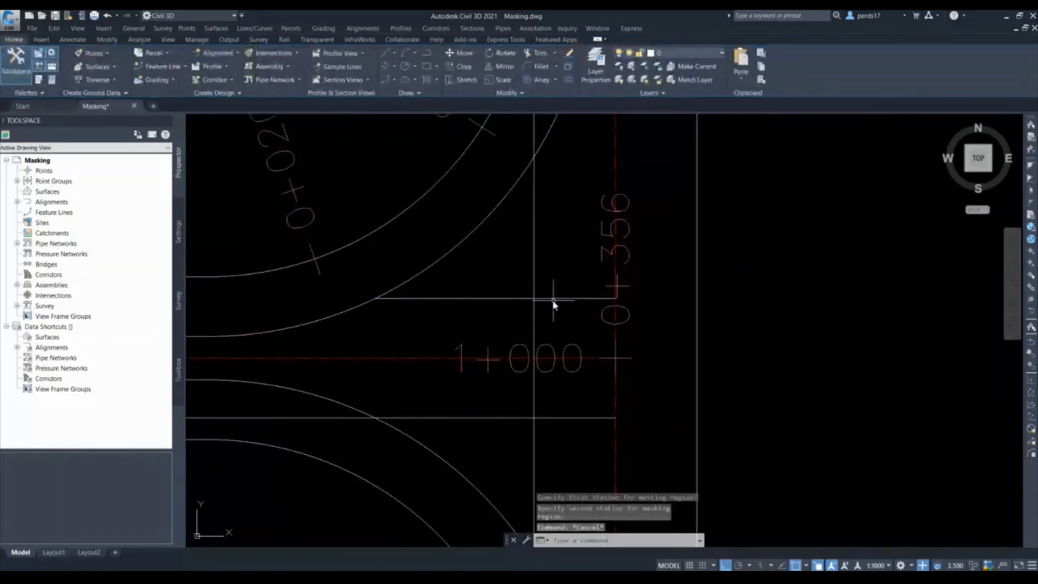
left_click(551, 298)
Add a masking region to Road-4 (1)-Left-5.500 from 0+346.26m, locked to its end.
right_click(550, 297)
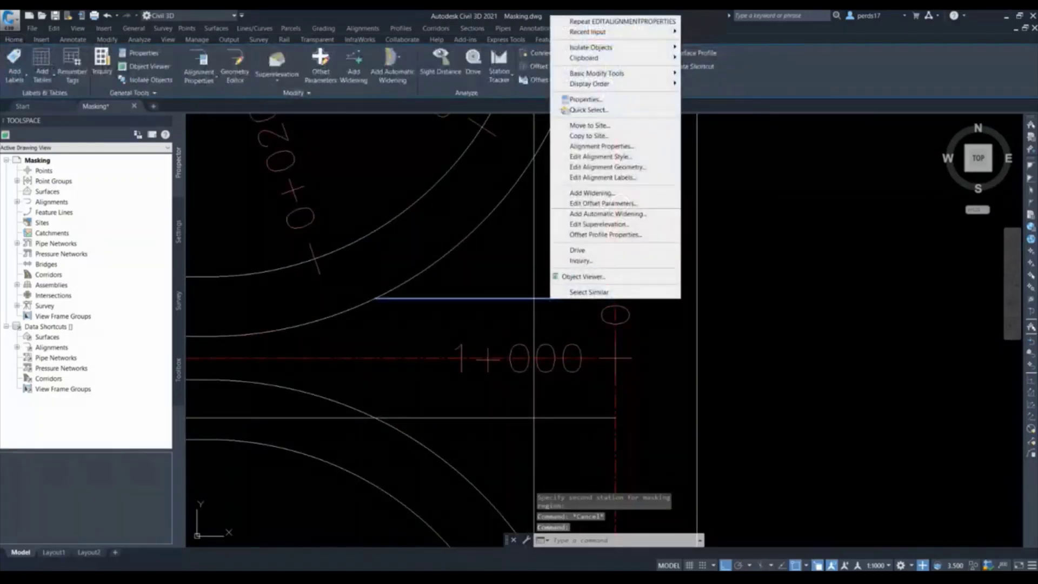
left_click(585, 146)
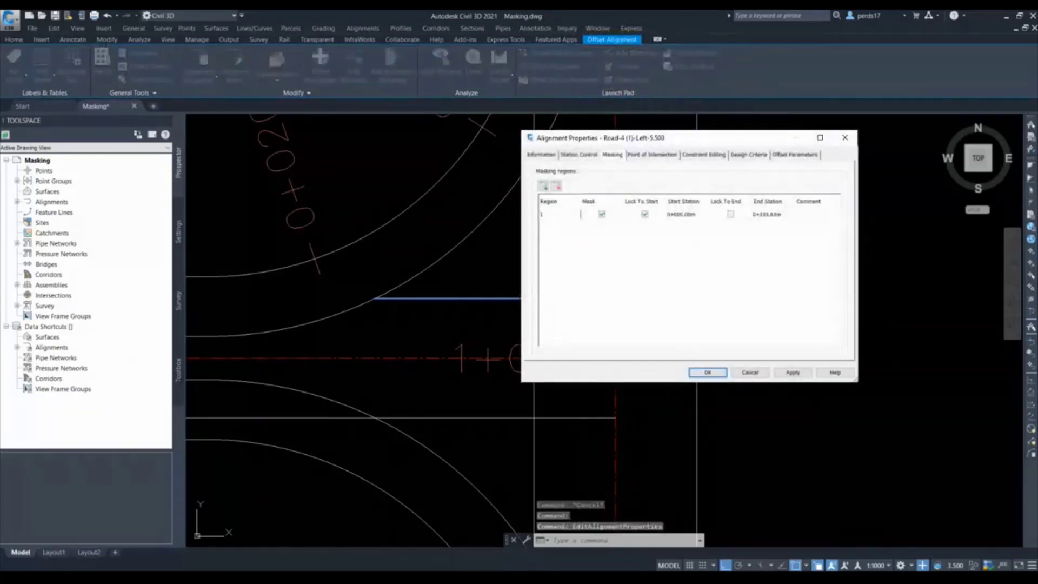
left_click(543, 186)
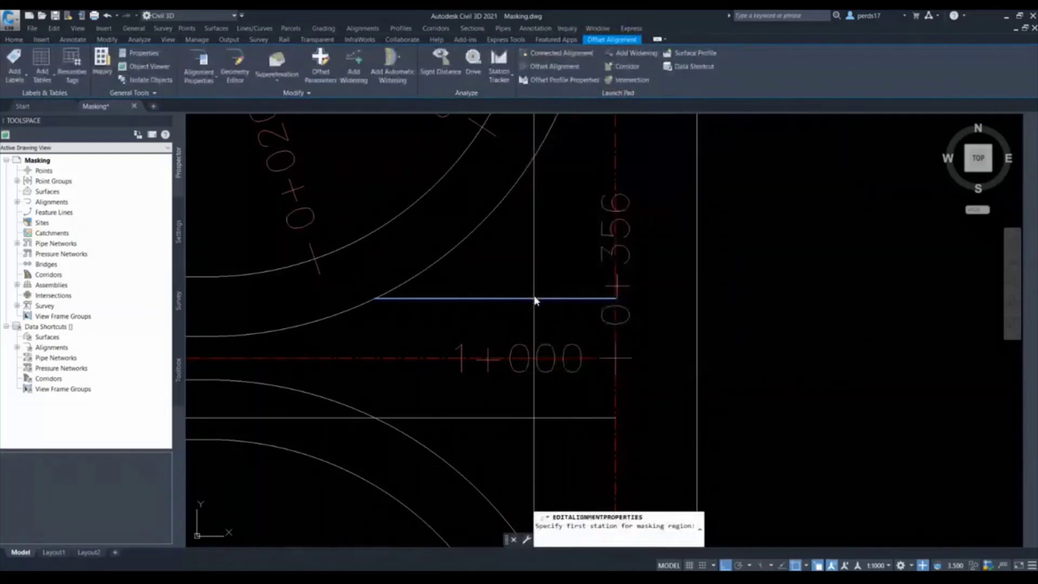
scroll(538, 292, "up", 5)
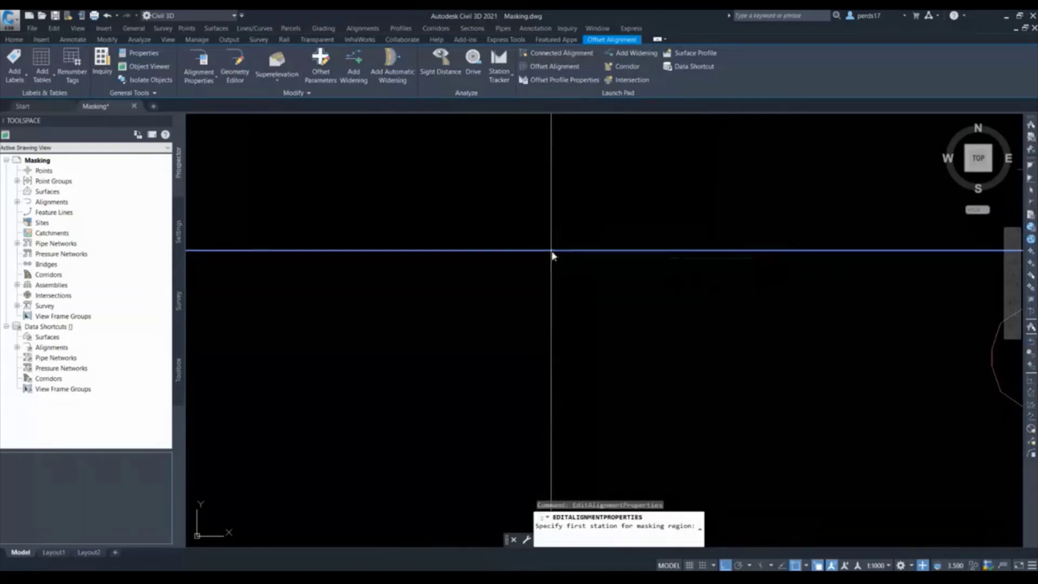
left_click(551, 250)
left_click(643, 262)
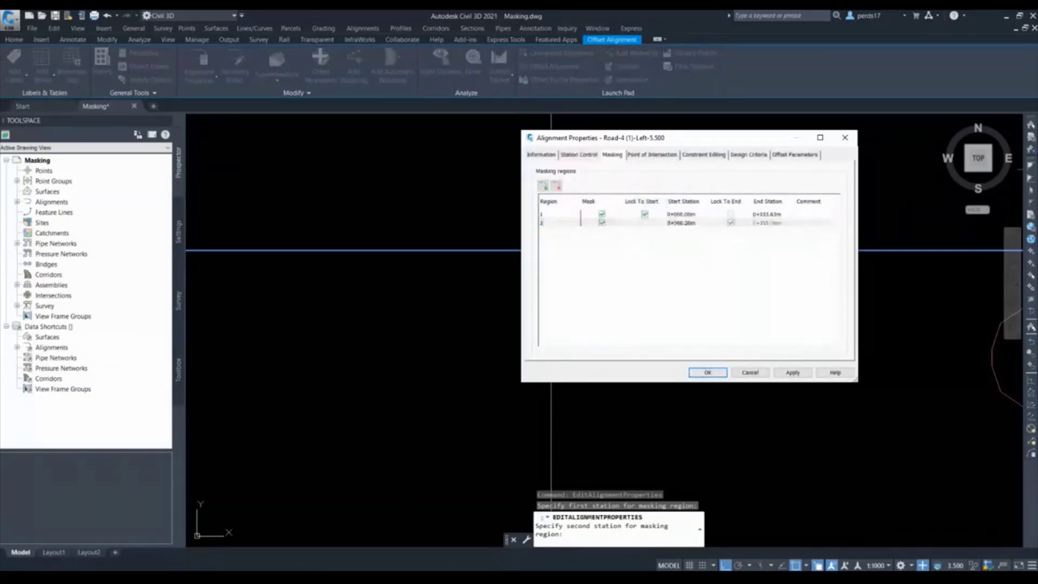
left_click(708, 372)
scroll(579, 283, "down", 4)
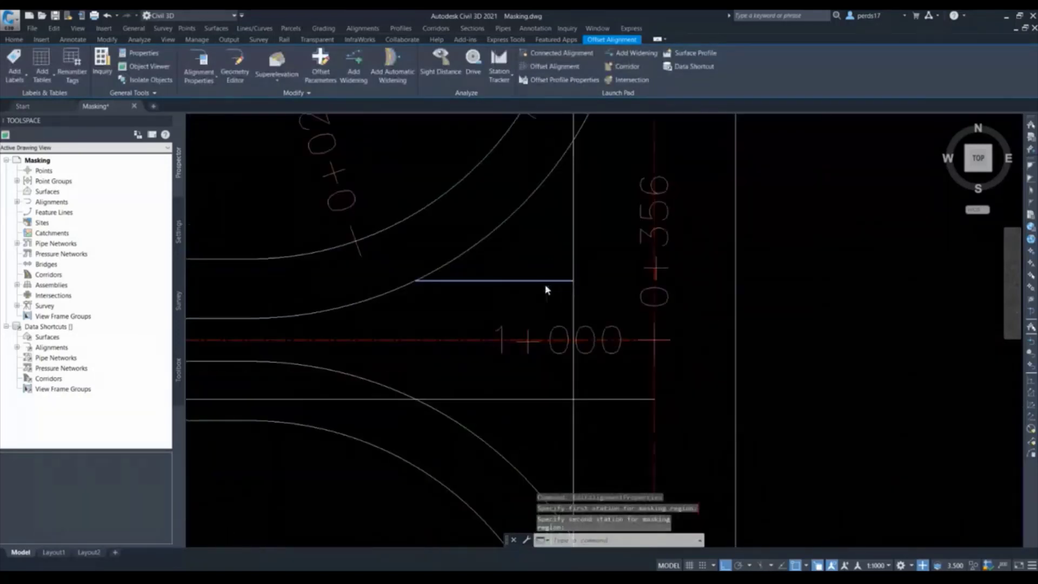
left_click(452, 286)
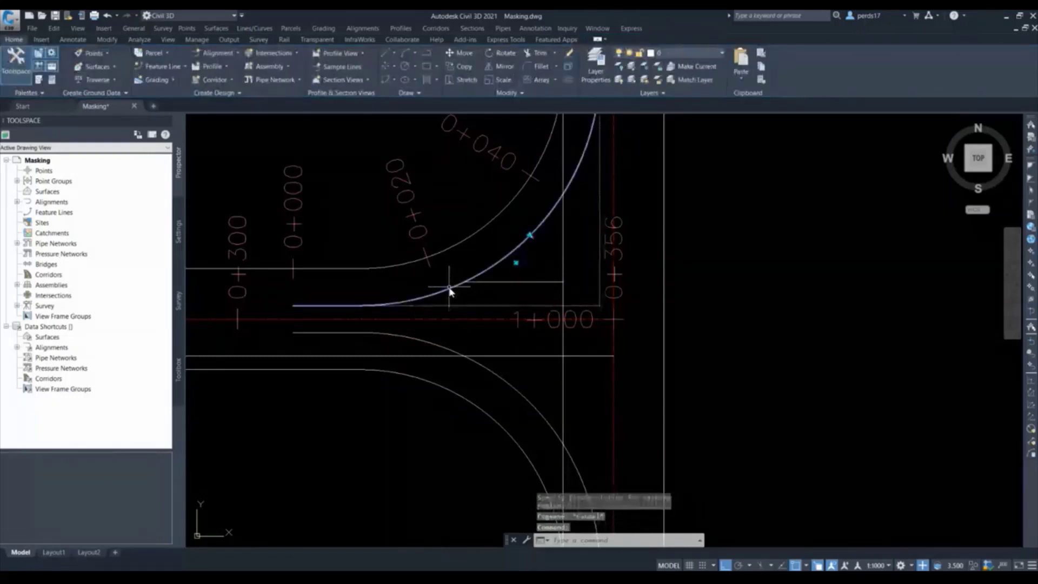
Mask Connected Alignment - (21)-Right-5.500 from 0+000.00m to 0+025.90m.
right_click(450, 290)
left_click(500, 419)
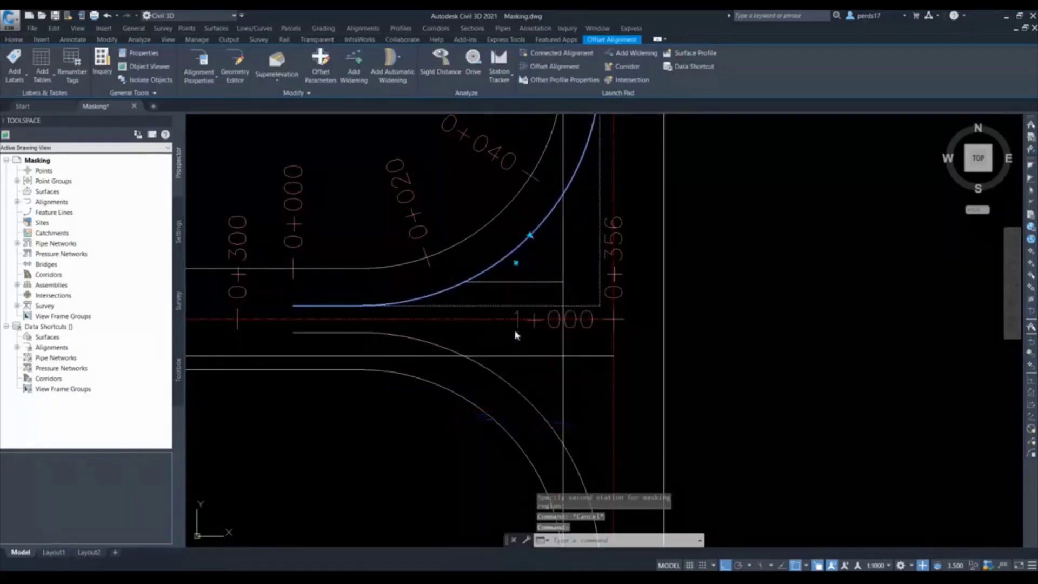
left_click(543, 186)
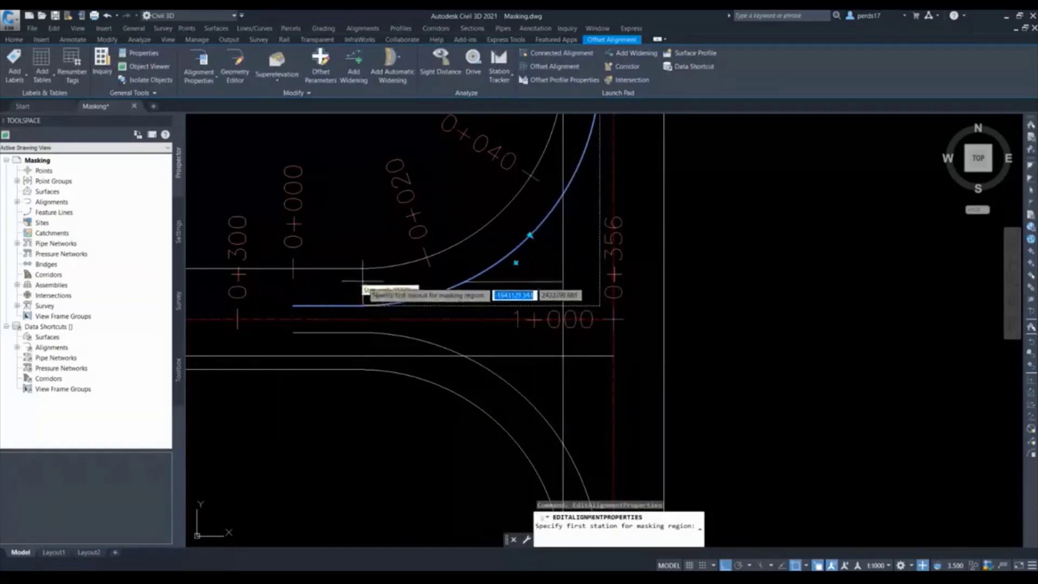
left_click(329, 301)
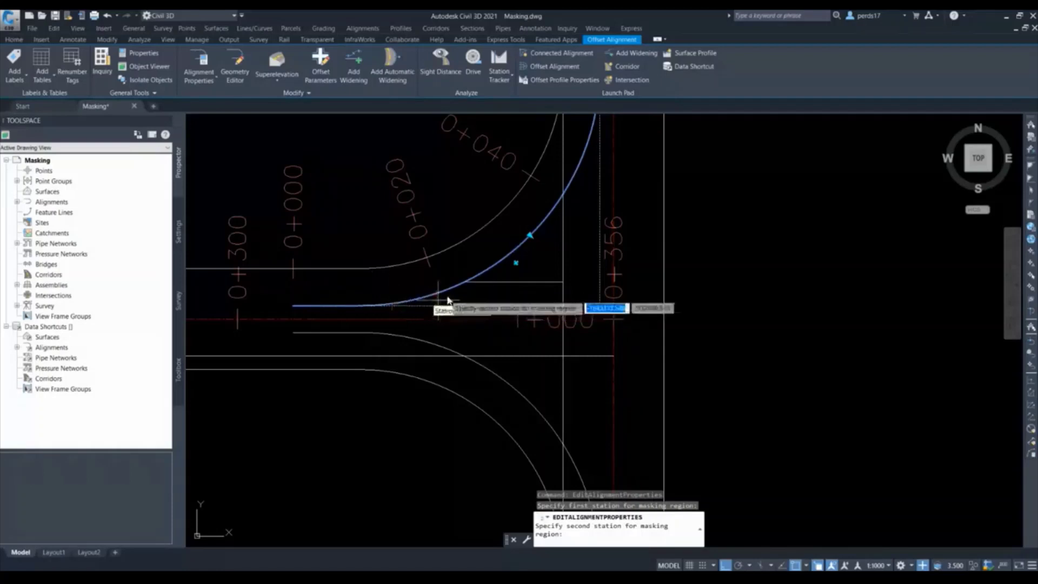
scroll(463, 291, "up", 4)
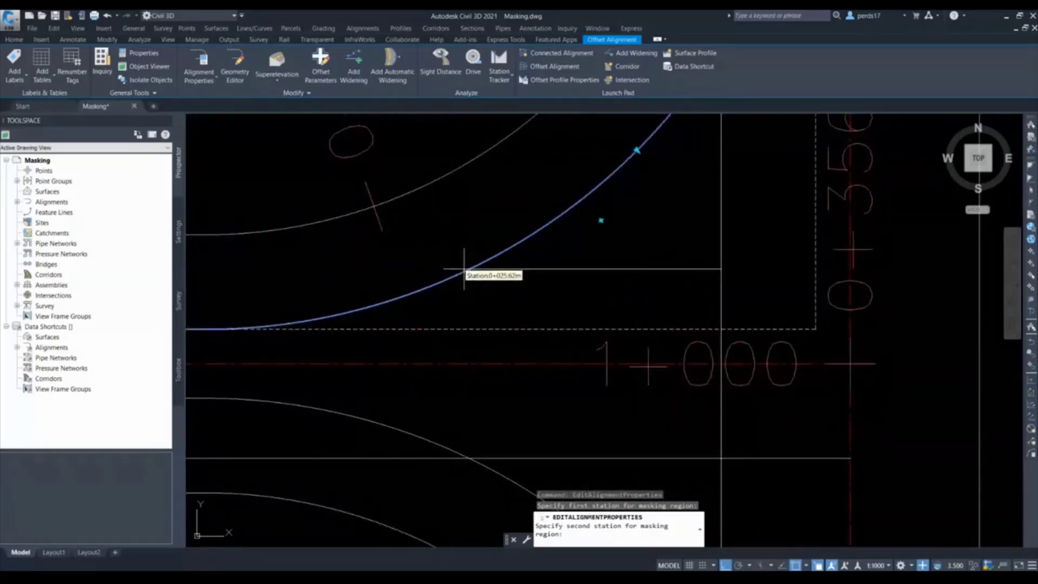
scroll(463, 270, "up", 3)
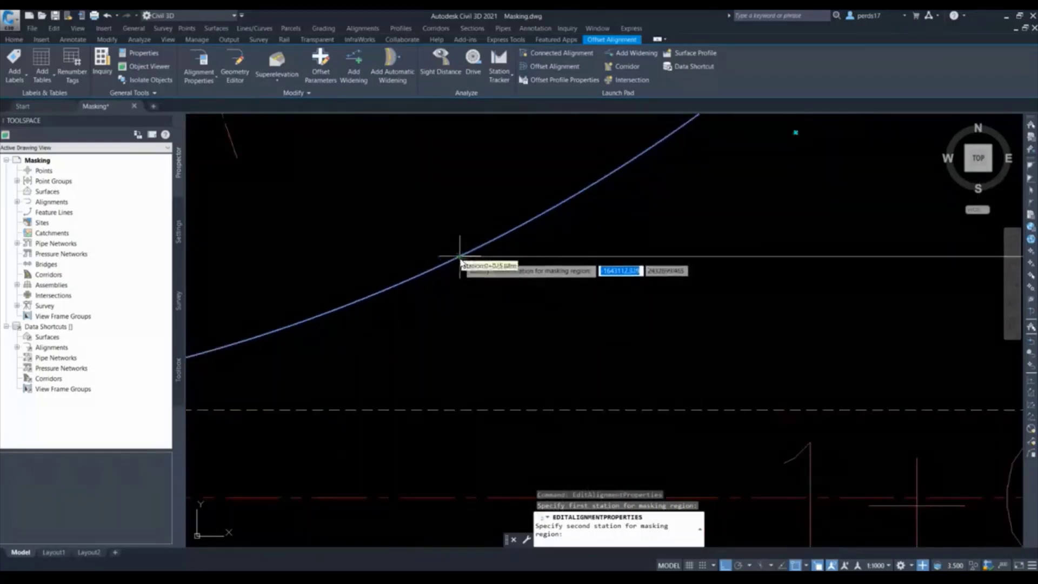
left_click(460, 259)
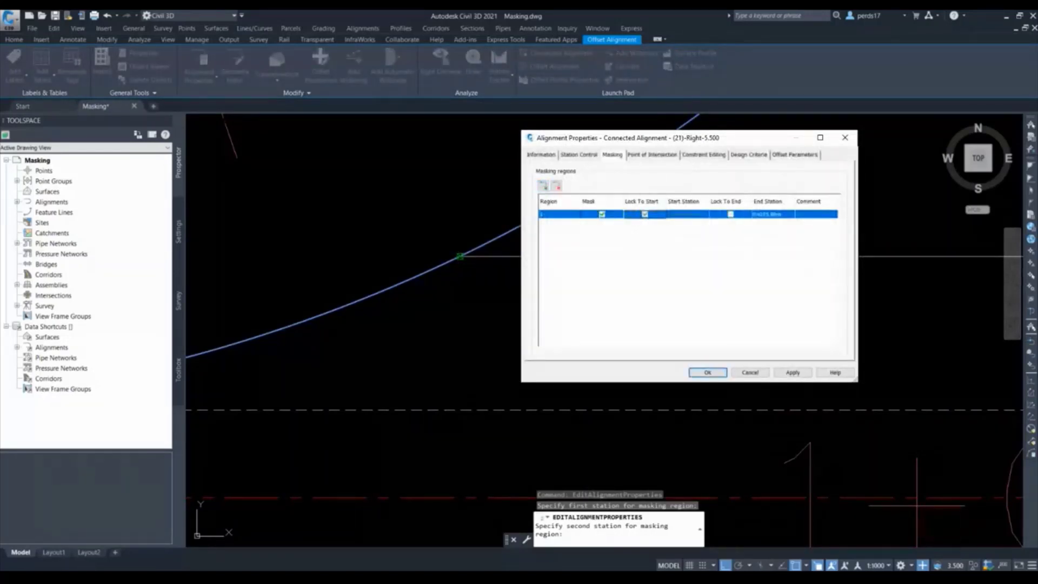
left_click(708, 372)
scroll(439, 371, "down", 7)
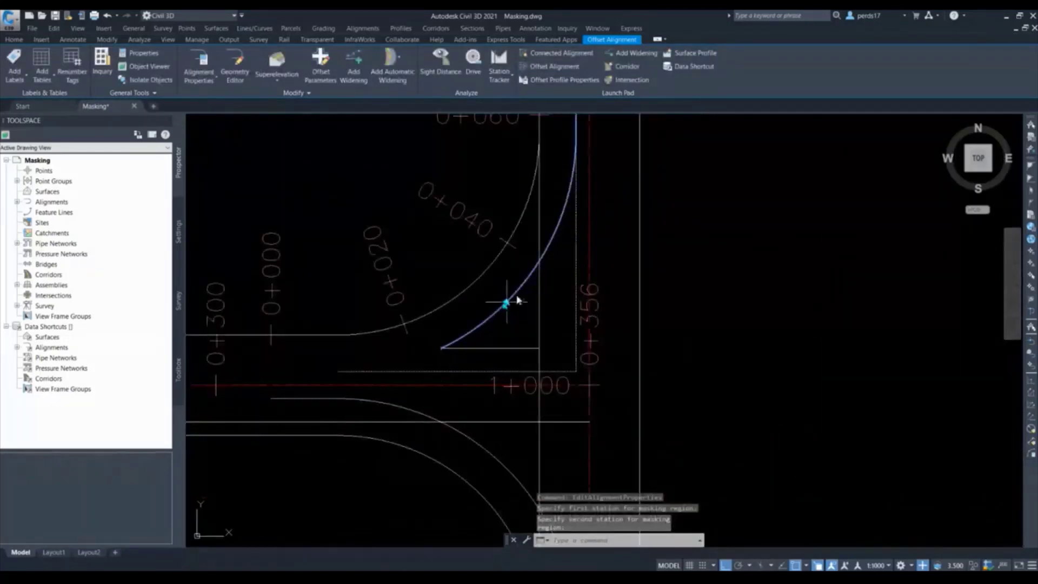
scroll(538, 272, "up", 3)
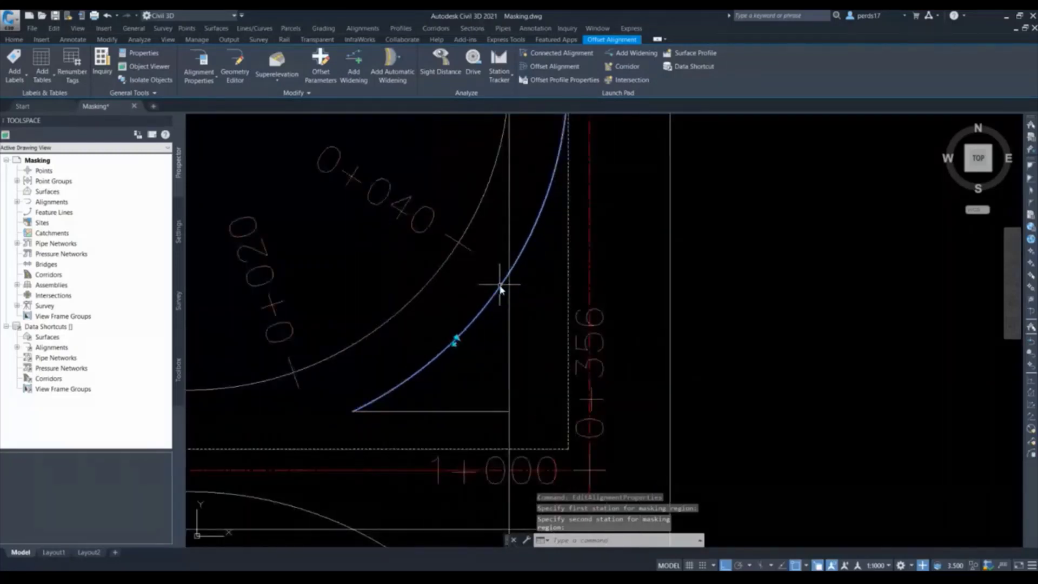
Add a second masking region on the curve from 0+045.72m to 0+055.43m.
right_click(500, 286)
left_click(518, 421)
left_click(506, 297)
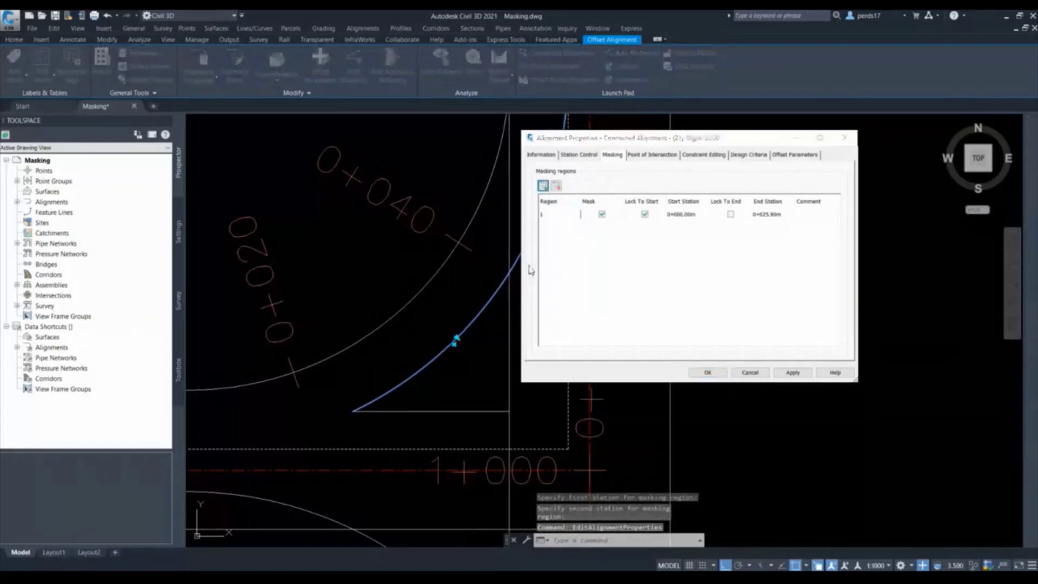
scroll(512, 278, "up", 3)
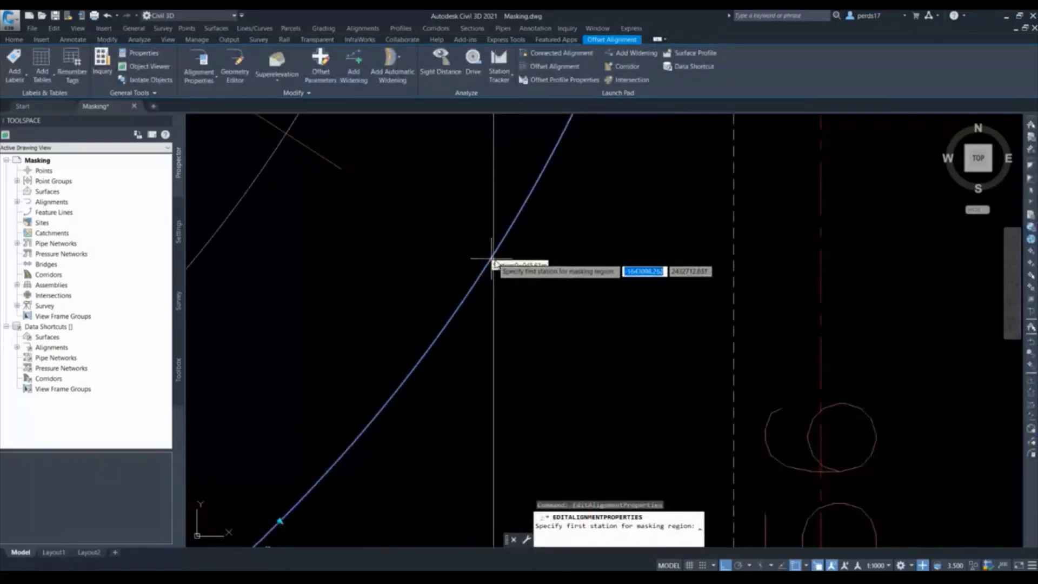
left_click(493, 256)
scroll(449, 346, "up", 2)
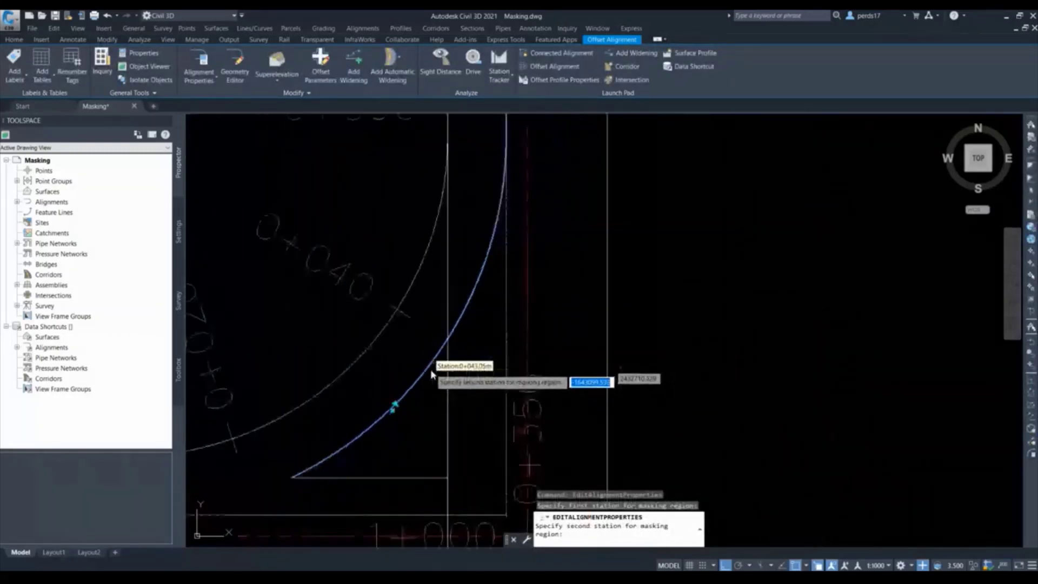
left_click(492, 249)
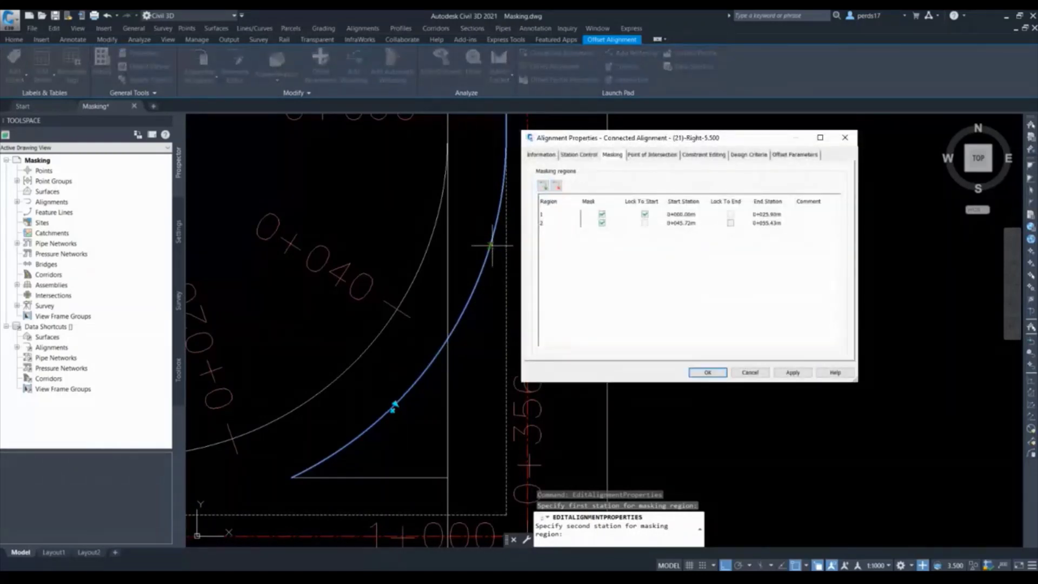
left_click(708, 372)
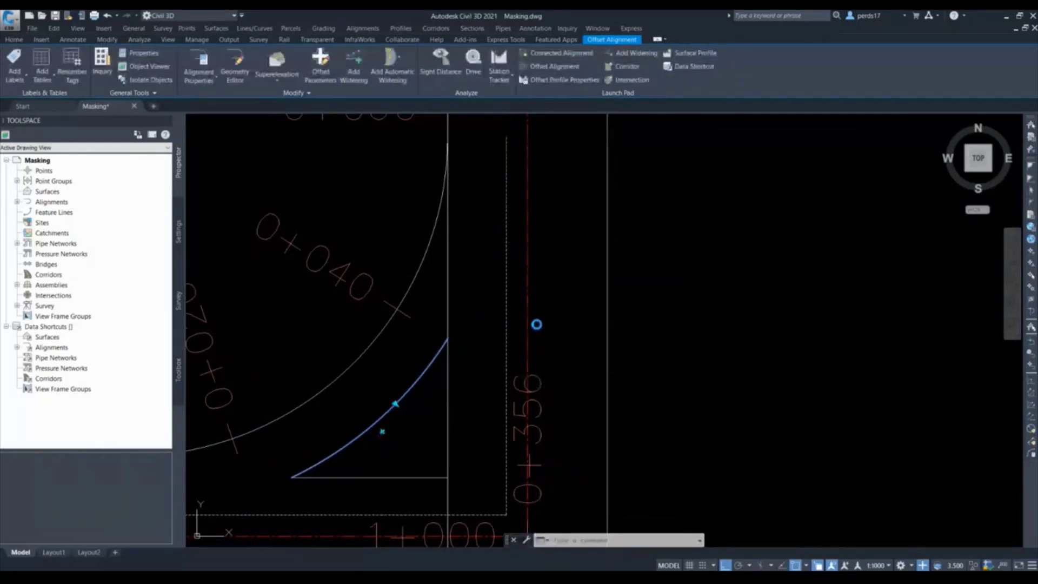
key("Escape")
scroll(417, 292, "down", 4)
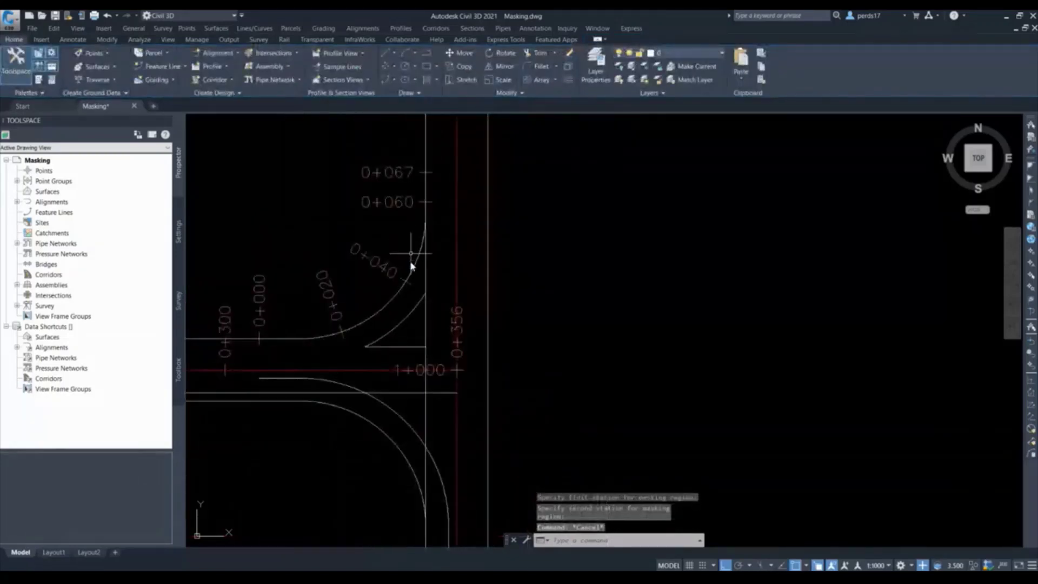
Mask Connected Alignment - (20)-Right-5.500 from 0+000.00m to 0+030.83m.
middle_click_drag(400, 341, 399, 264)
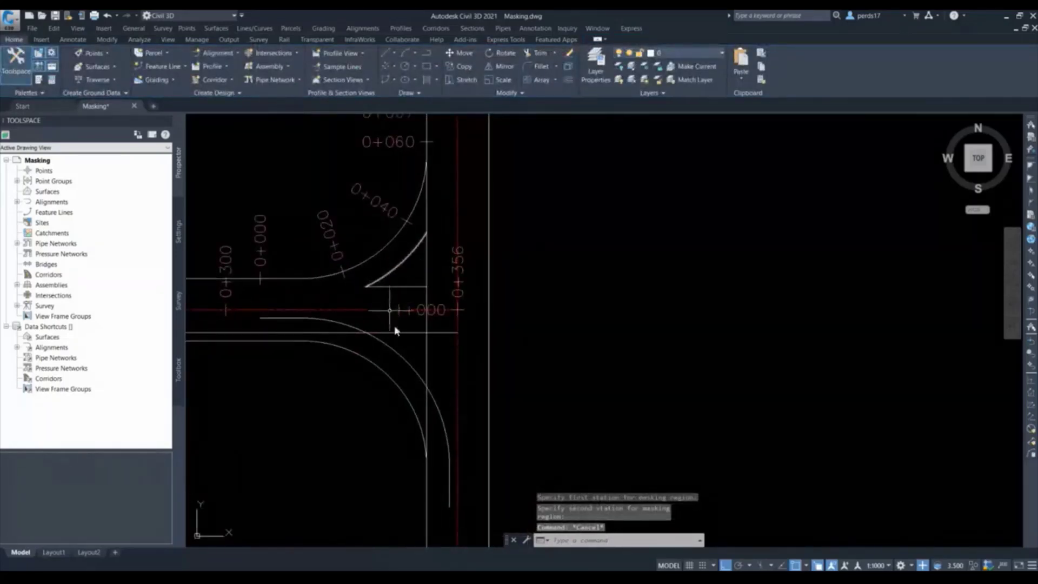
scroll(405, 358, "up", 2)
key("Escape")
key("Escape")
middle_click_drag(433, 401, 424, 338)
left_click(442, 372)
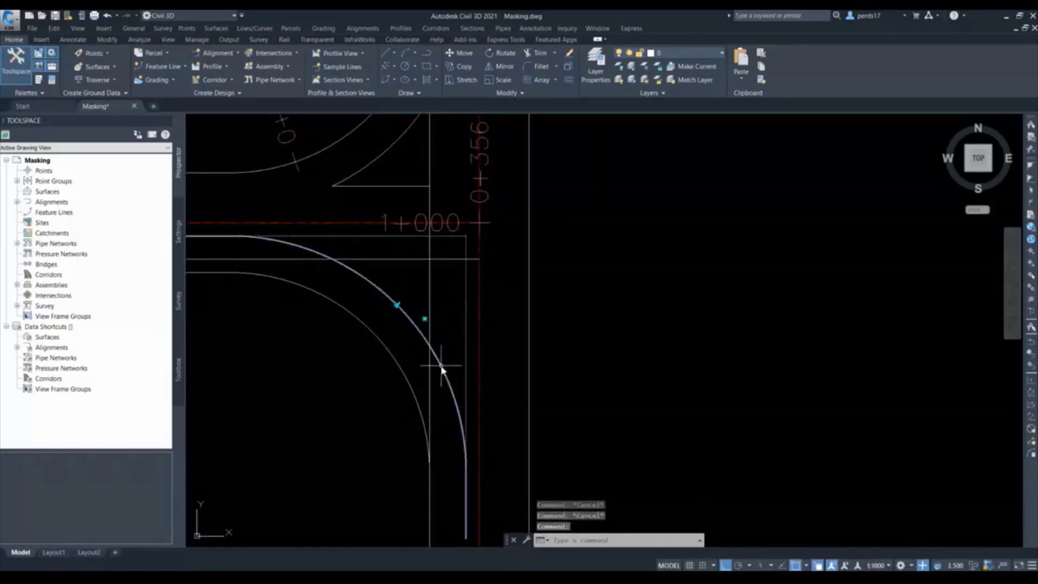
right_click(441, 371)
left_click(489, 214)
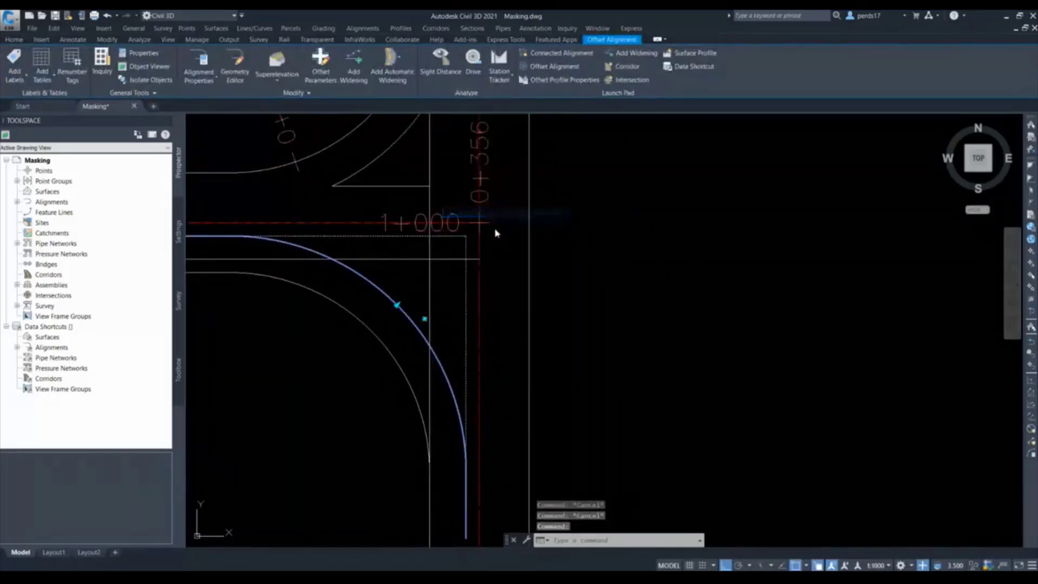
left_click(543, 185)
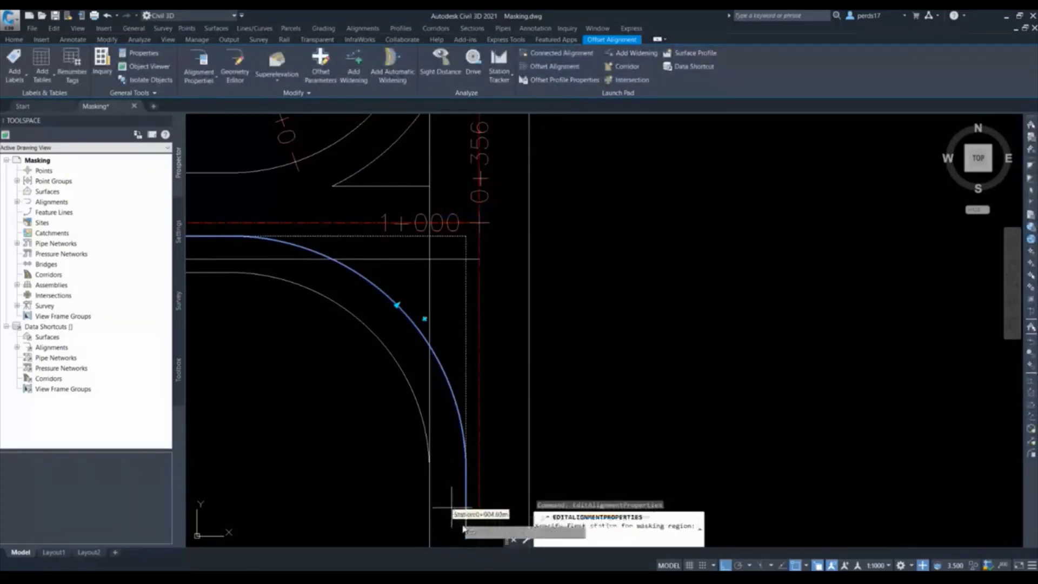
left_click(465, 470)
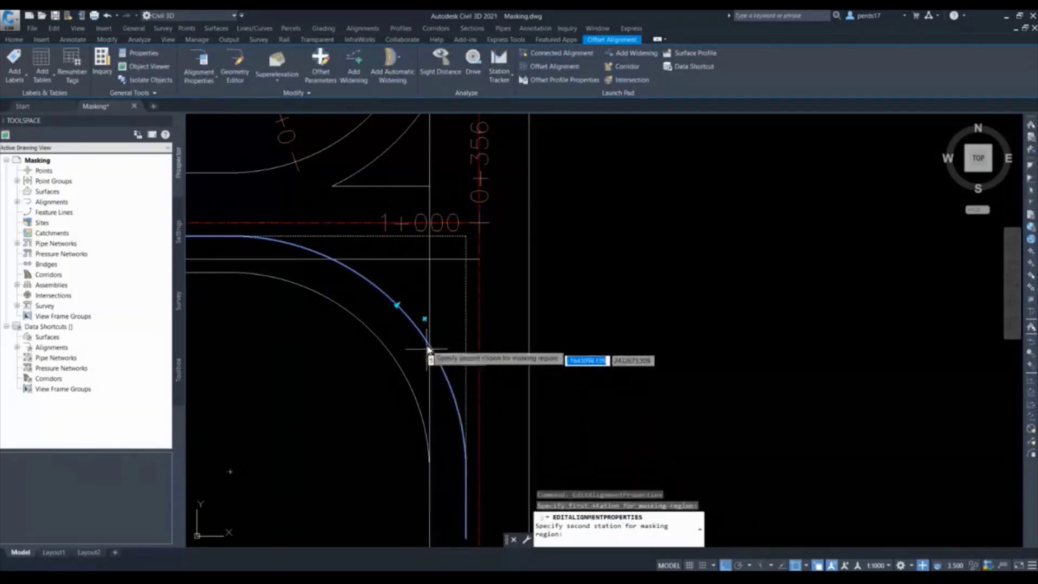
left_click(429, 348)
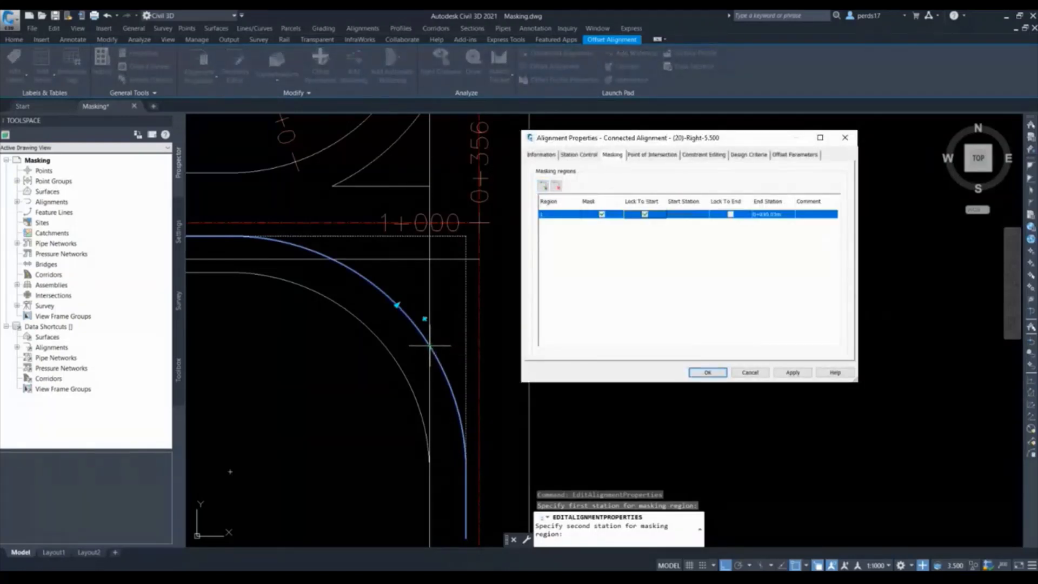
Add a masking region from 0+049.87m to the alignment's end and apply it.
left_click(543, 187)
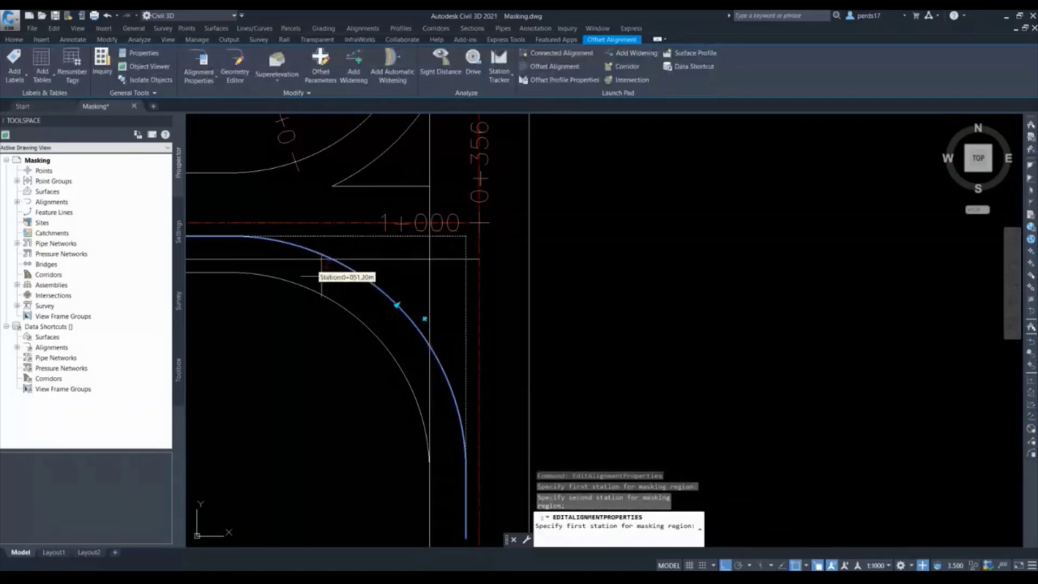
scroll(401, 324, "up", 5)
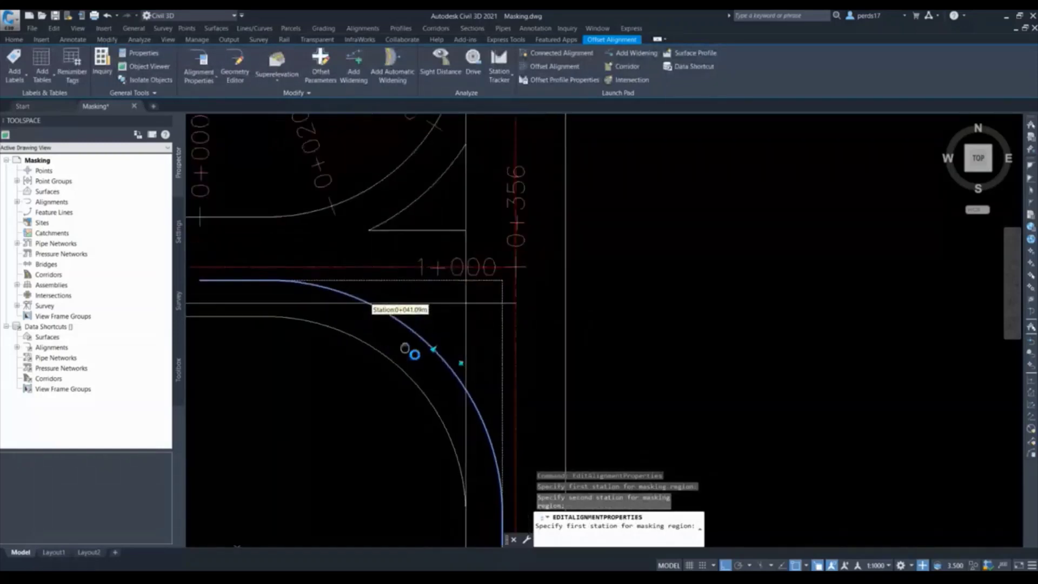
left_click(375, 306)
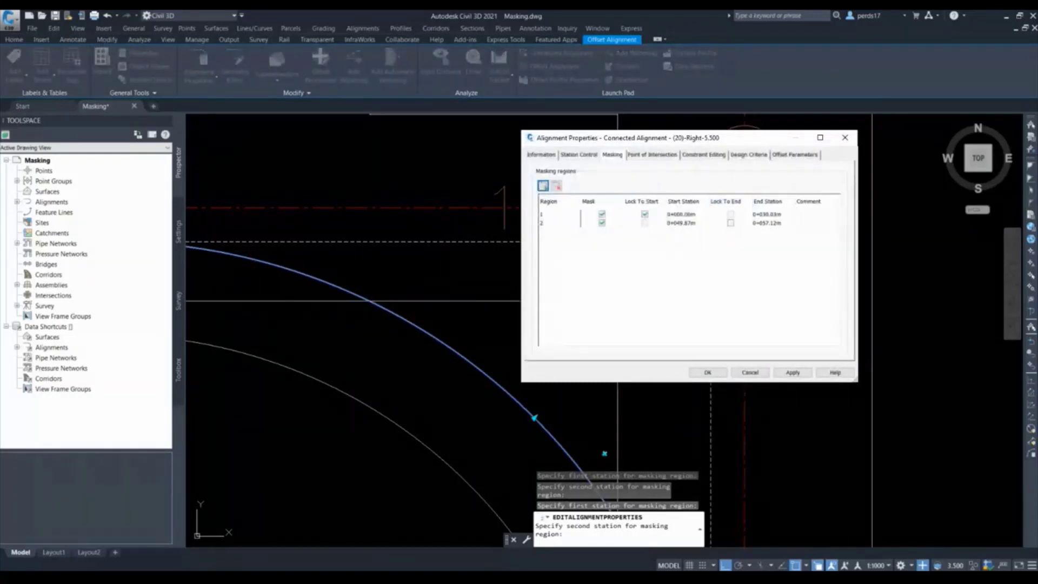
left_click(562, 430)
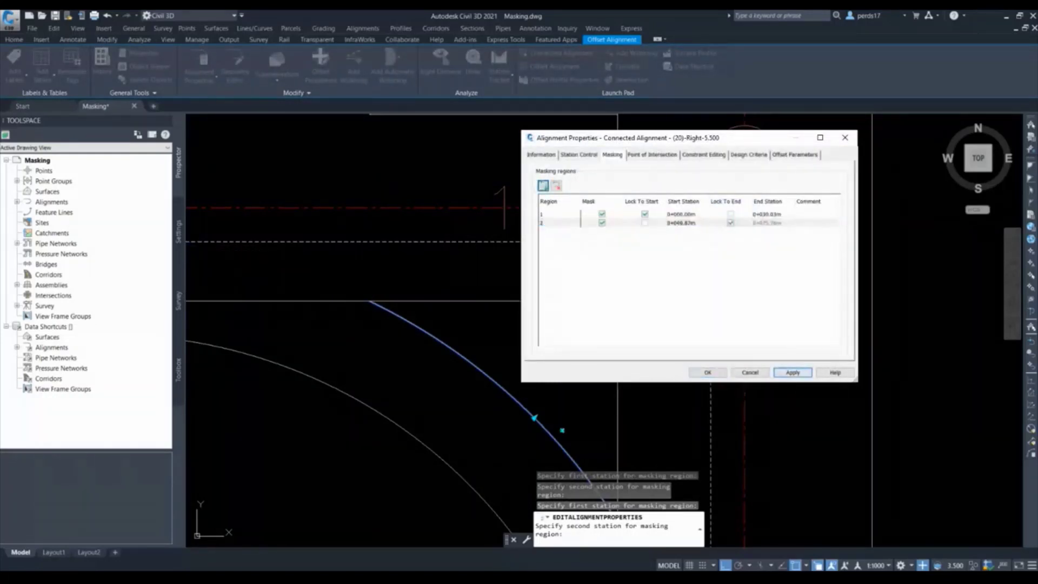
left_click(700, 371)
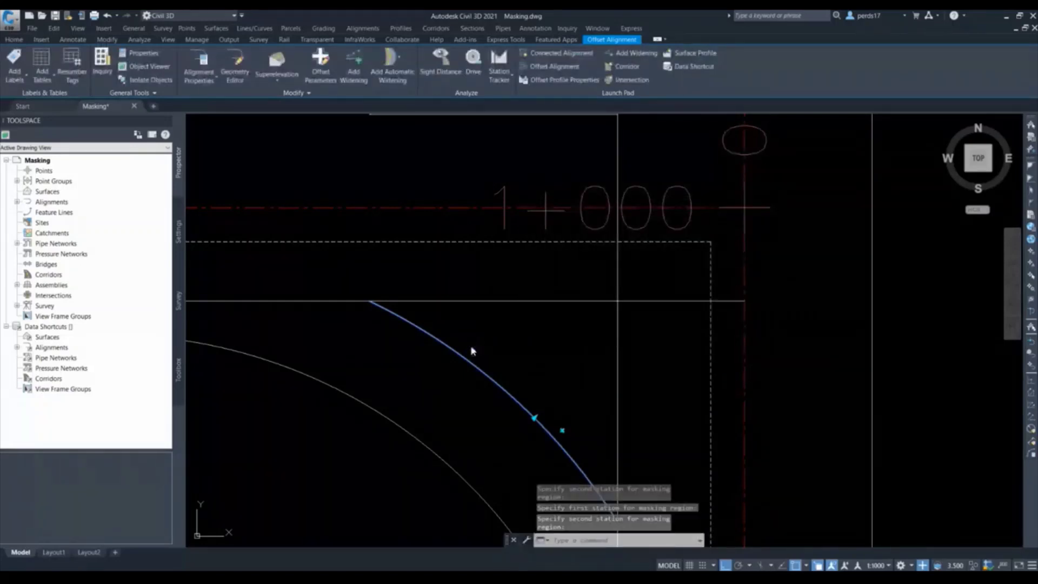
scroll(509, 322, "down", 4)
key("Escape")
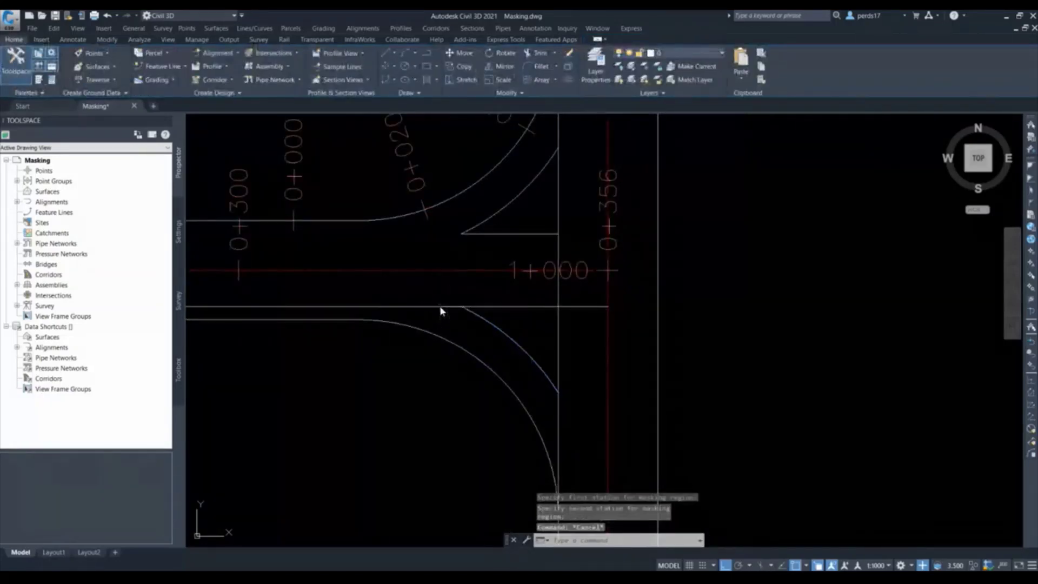
left_click(440, 307)
Mask Road-4 (1)-Right-5.500 from its start up to 0+333.83m.
right_click(440, 307)
left_click(490, 153)
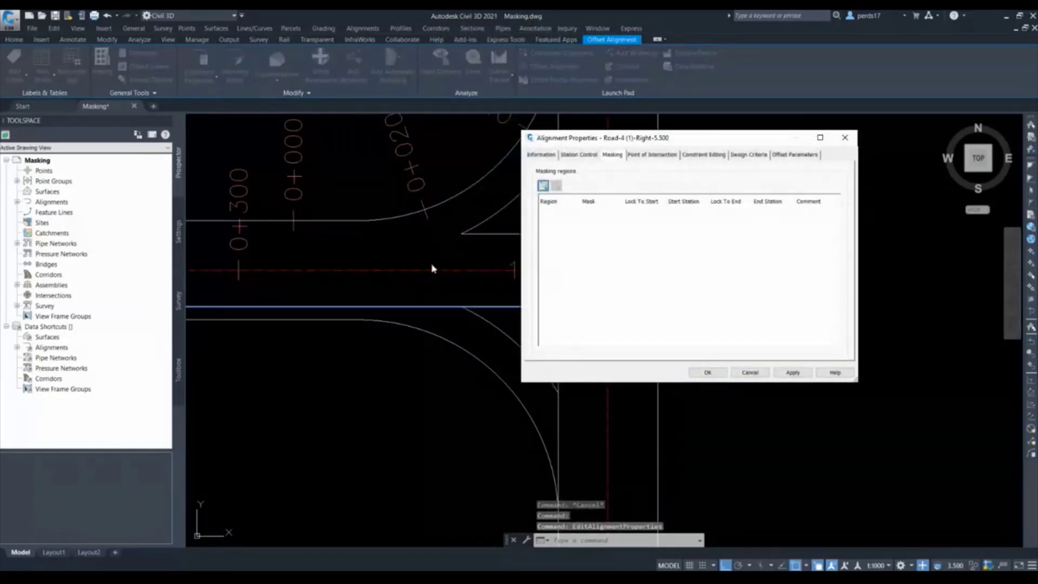
left_click(270, 306)
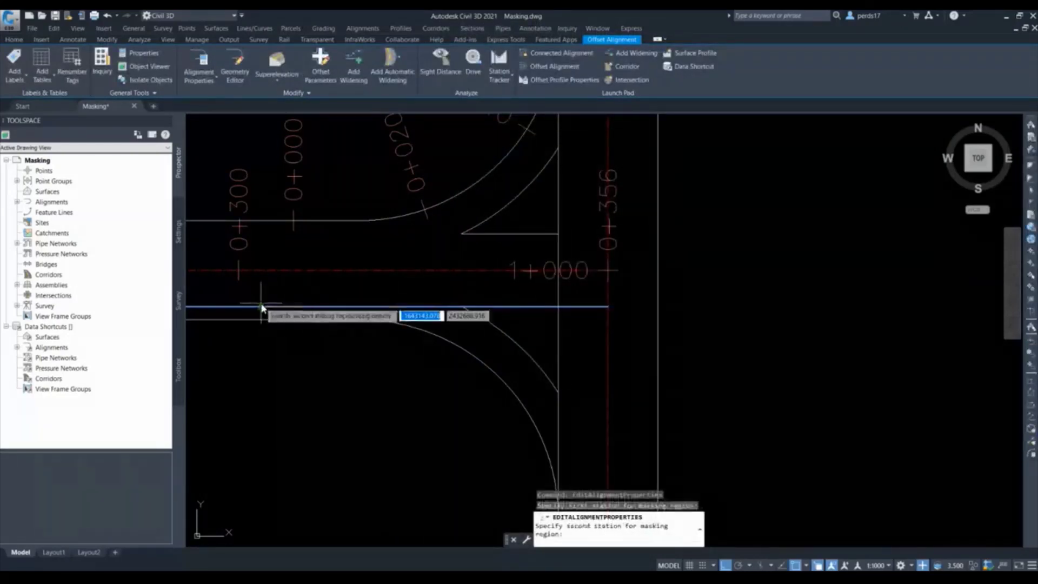
scroll(465, 313, "up", 2)
scroll(464, 306, "up", 4)
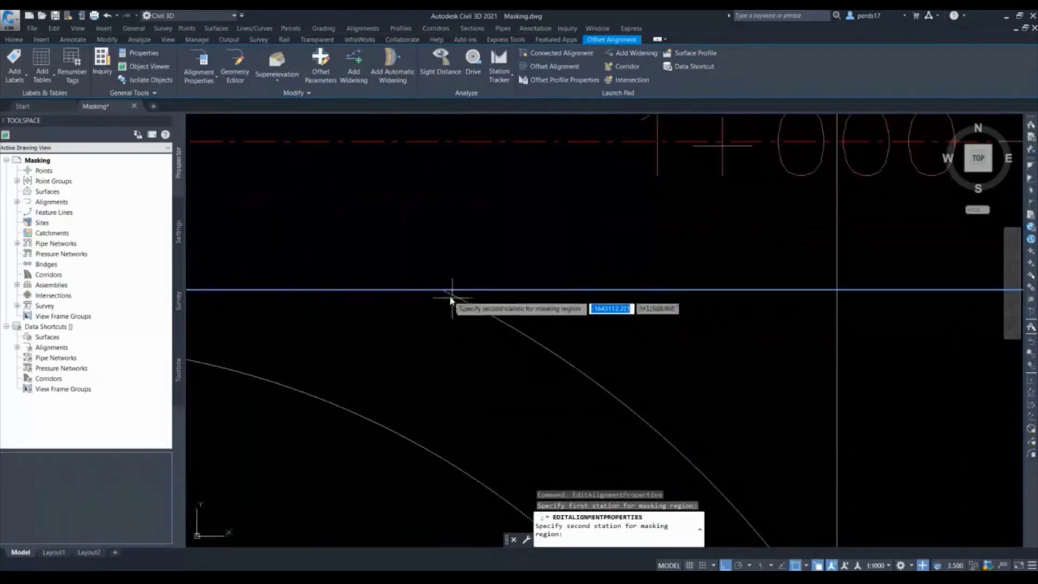
left_click(442, 290)
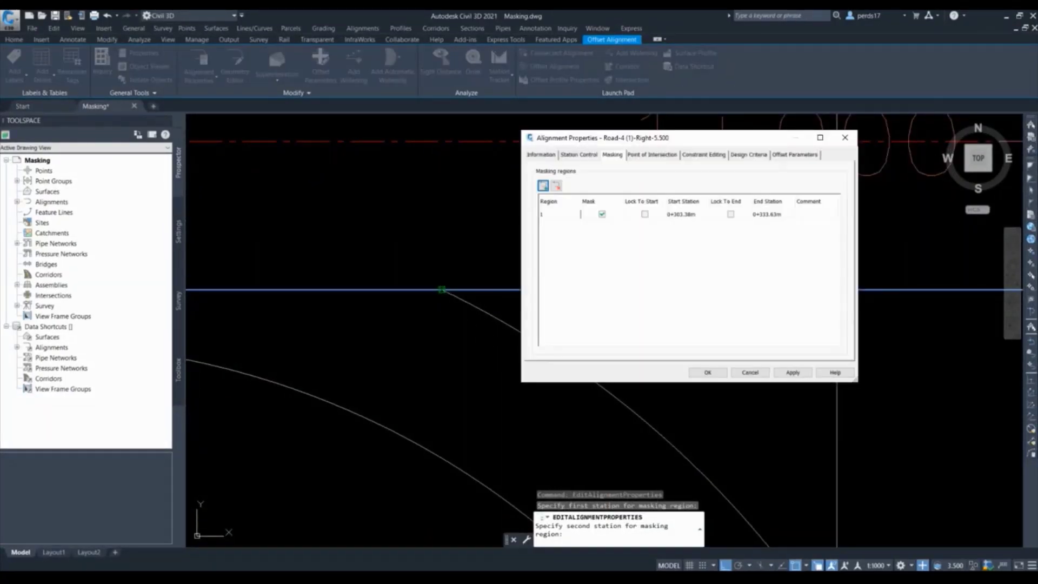
Add a second masking region from 0+346.26m to the alignment's end and apply.
left_click(543, 186)
middle_click_drag(801, 335, 471, 346)
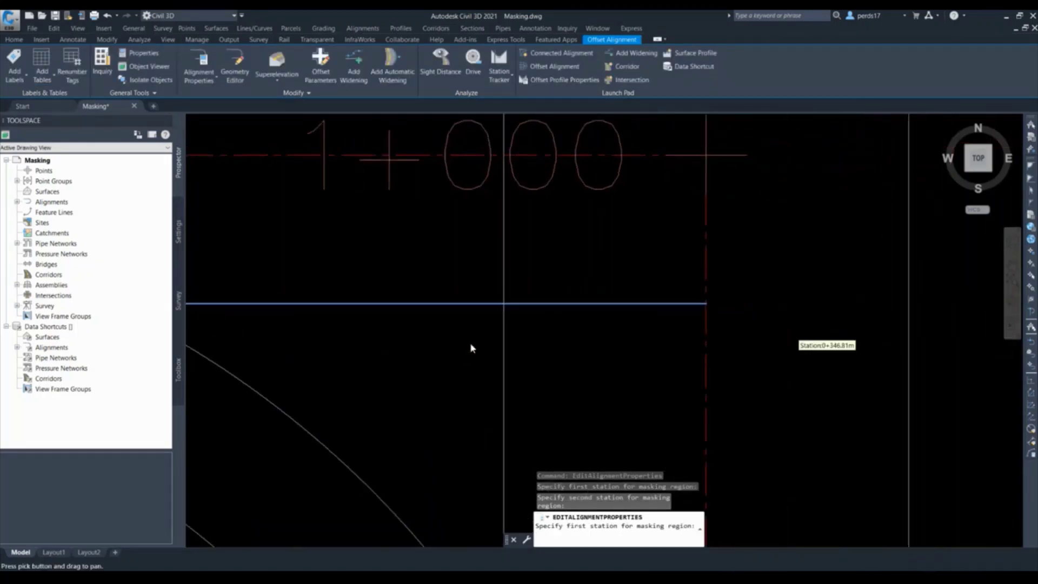
left_click(503, 308)
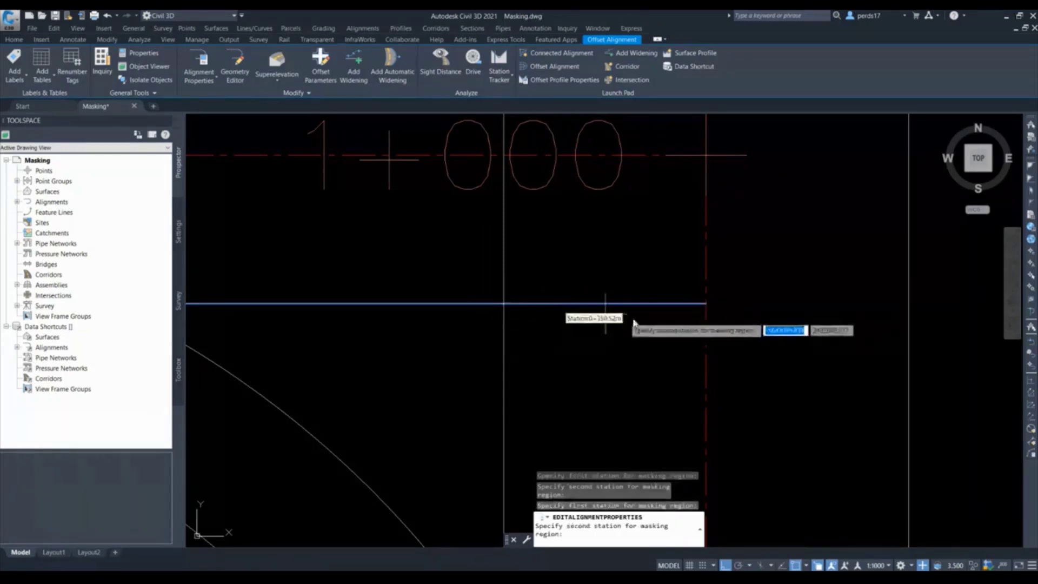
left_click(696, 303)
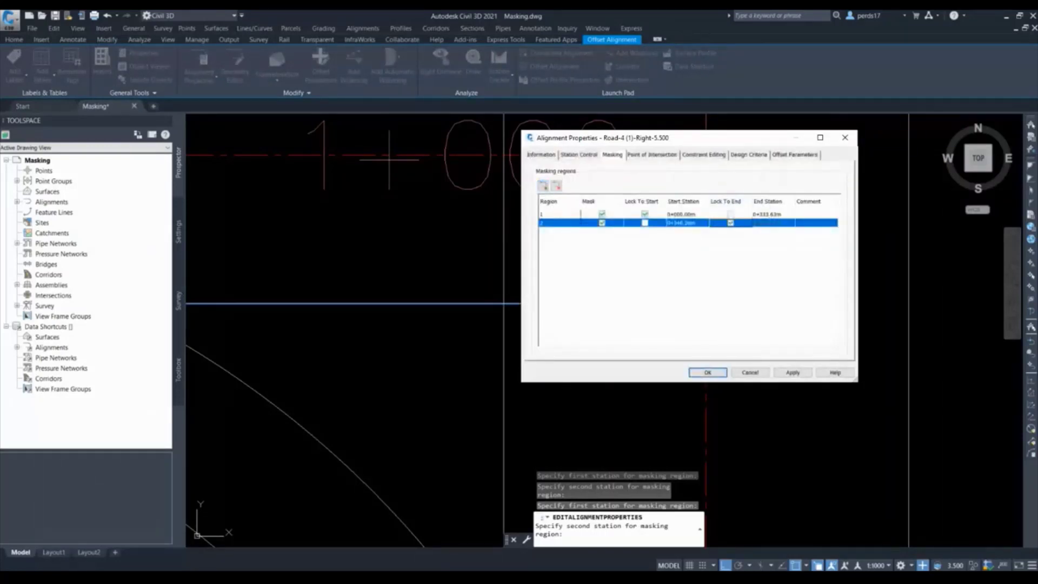
left_click(793, 373)
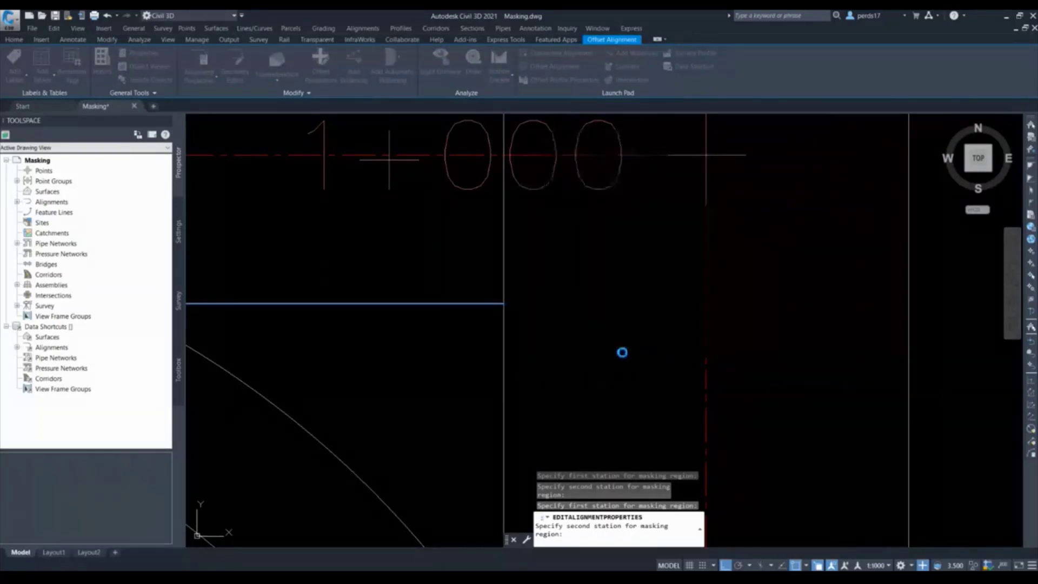
scroll(495, 286, "down", 5)
scroll(495, 286, "down", 4)
scroll(466, 264, "up", 2)
key("Escape")
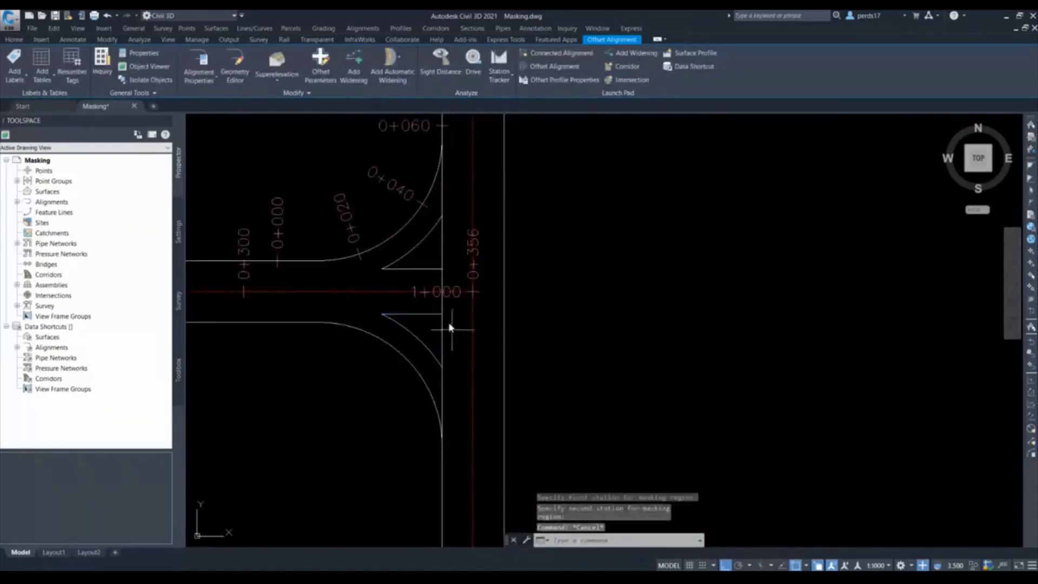
scroll(447, 303, "up", 2)
Start a masking region on Road-1 (1)-Left-7.500, snapping its first station to an edge-curve endpoint.
left_click(439, 304)
right_click(441, 304)
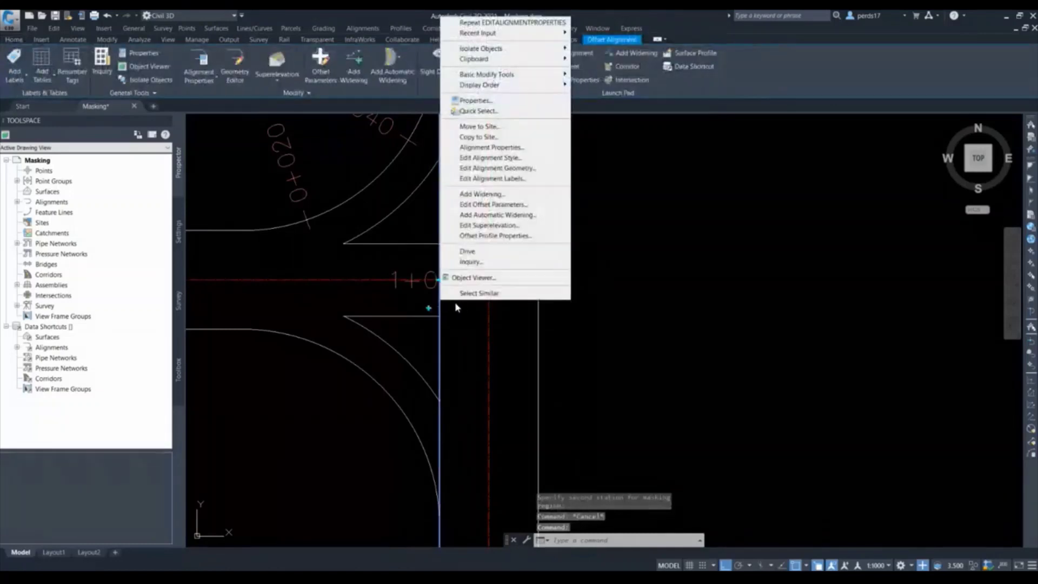
left_click(489, 158)
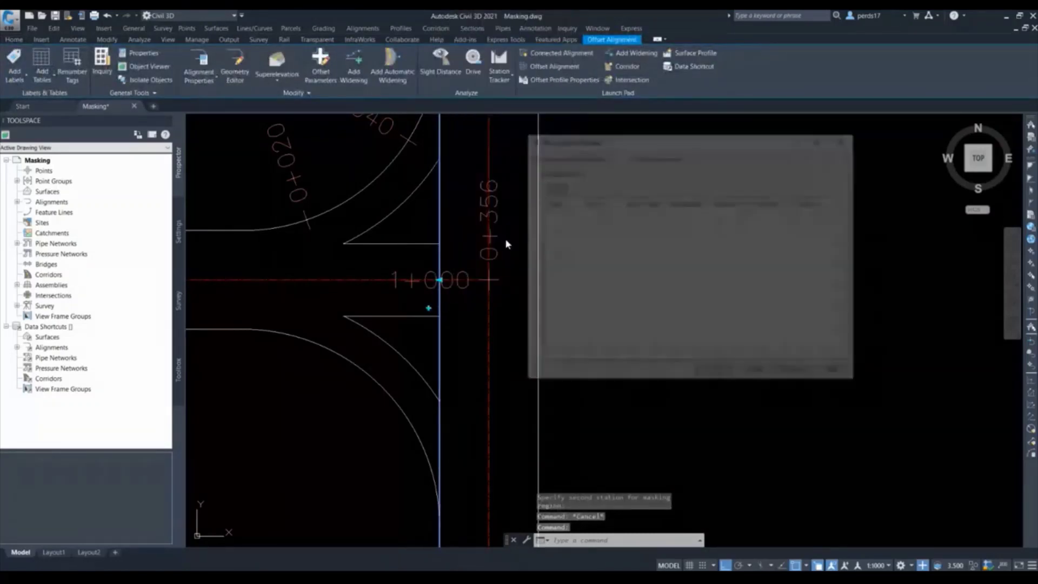
left_click(544, 185)
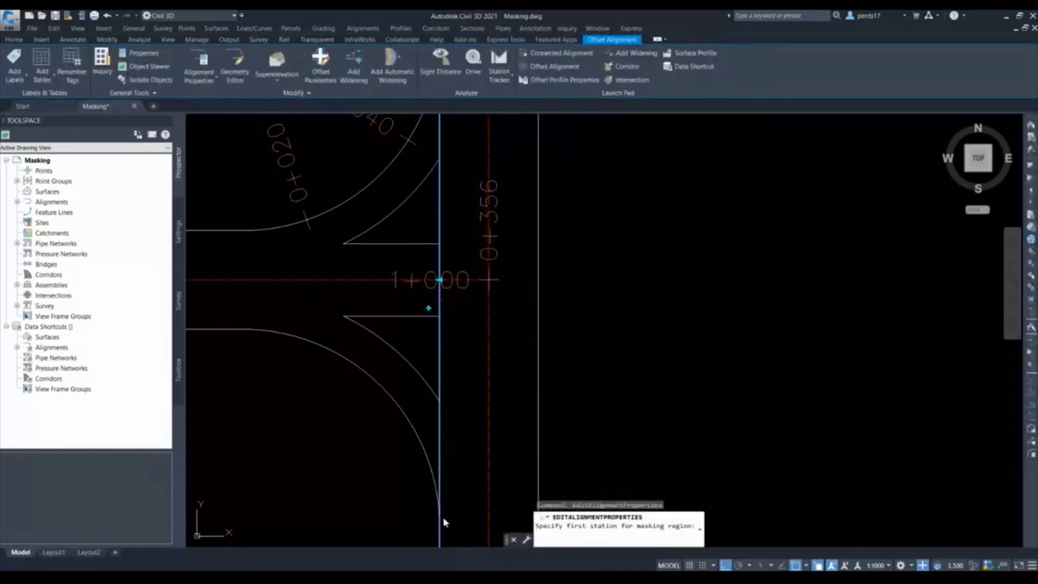
right_click(419, 462, "shift")
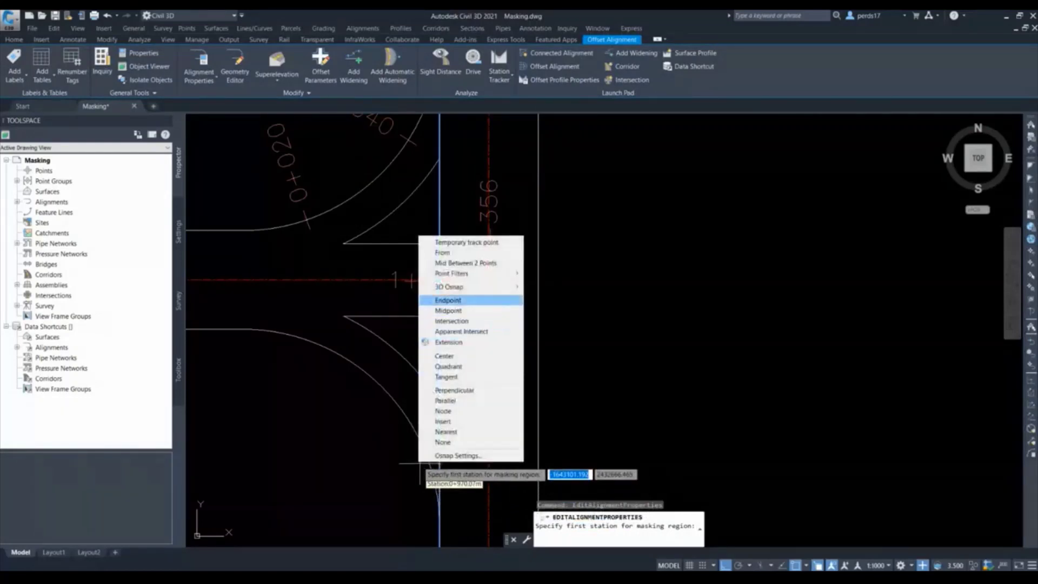
left_click(465, 300)
left_click(406, 433)
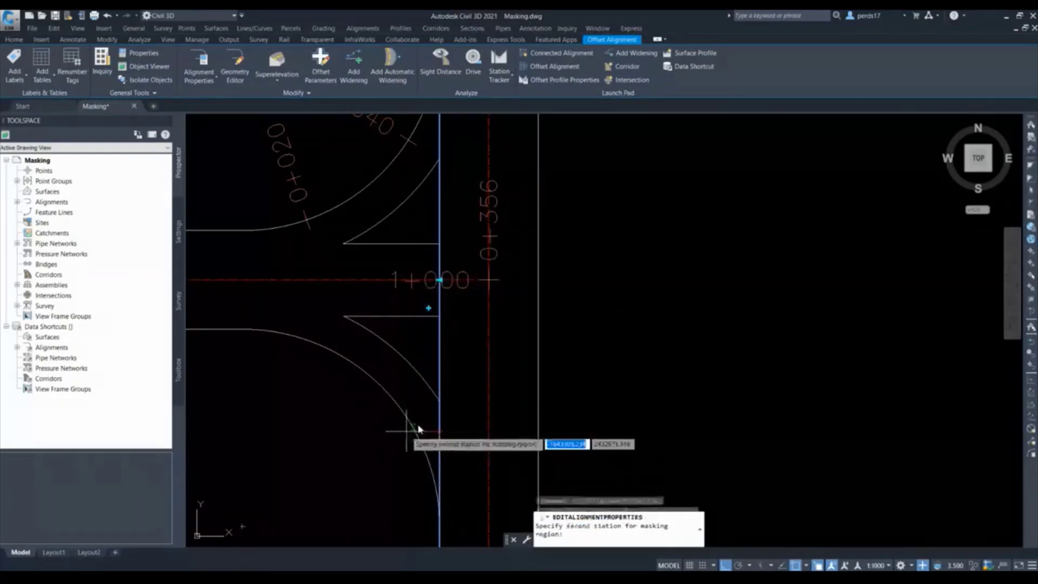
Snap the region's second station to the other edge-curve endpoint.
right_click(422, 382, "shift")
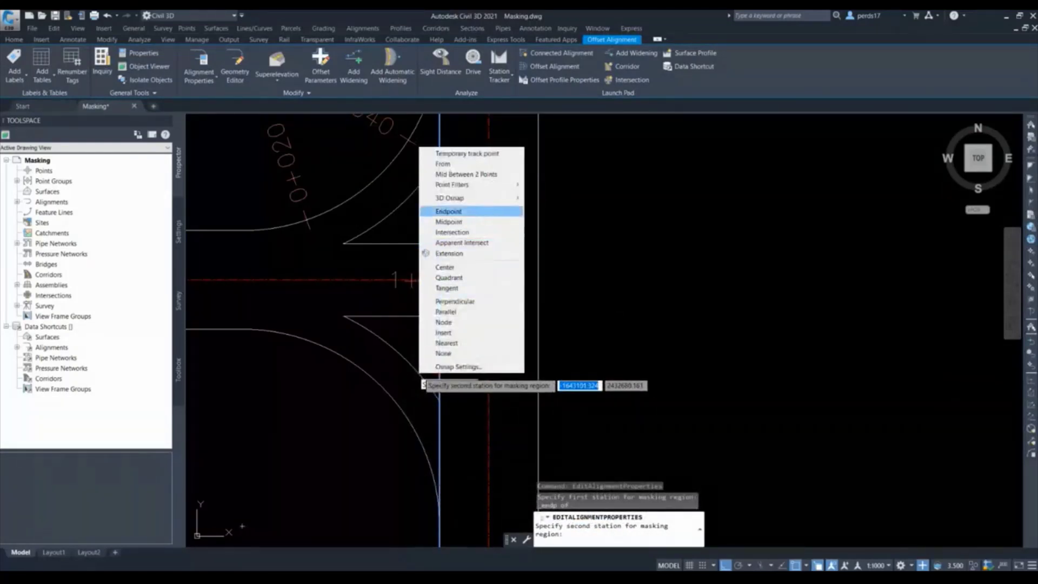
left_click(449, 211)
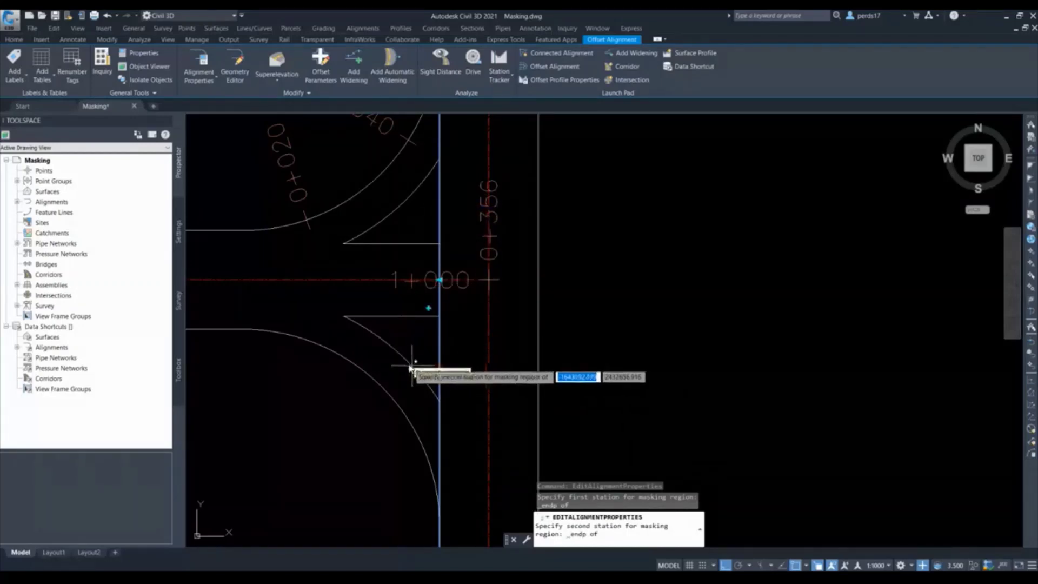
scroll(446, 404, "up", 2)
scroll(445, 404, "up", 2)
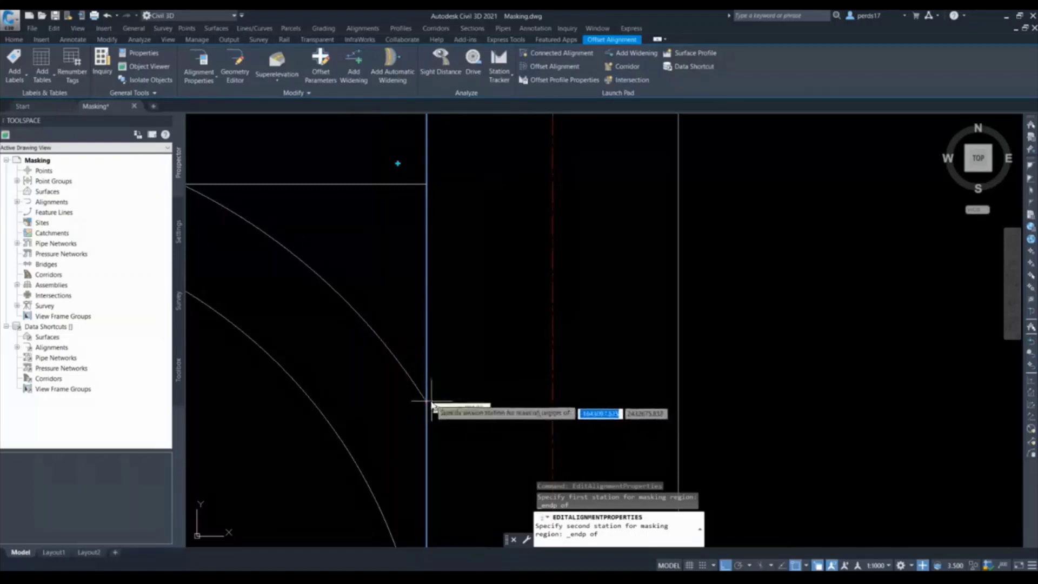
scroll(424, 397, "up", 2)
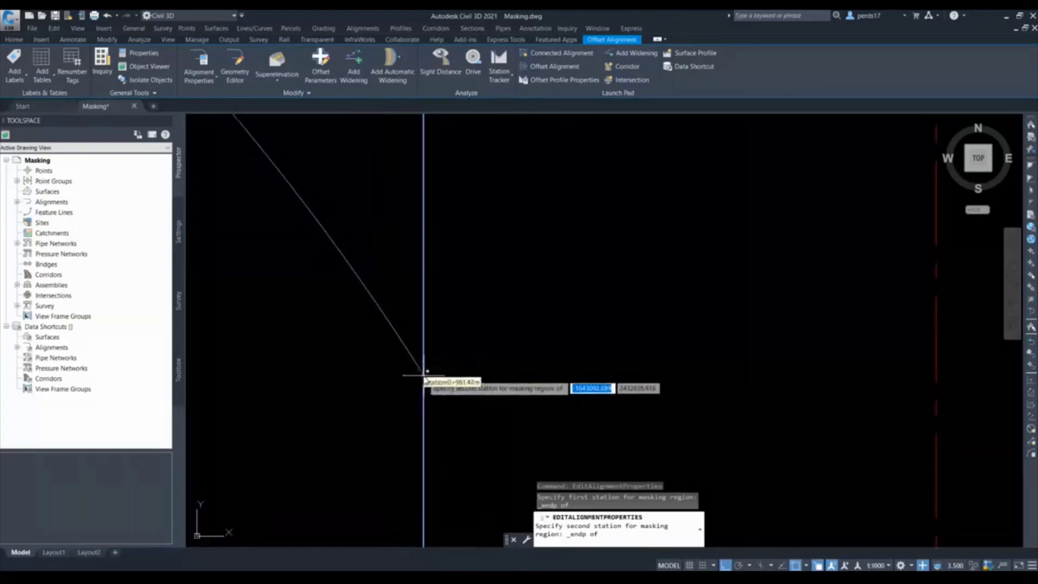
left_click(424, 375)
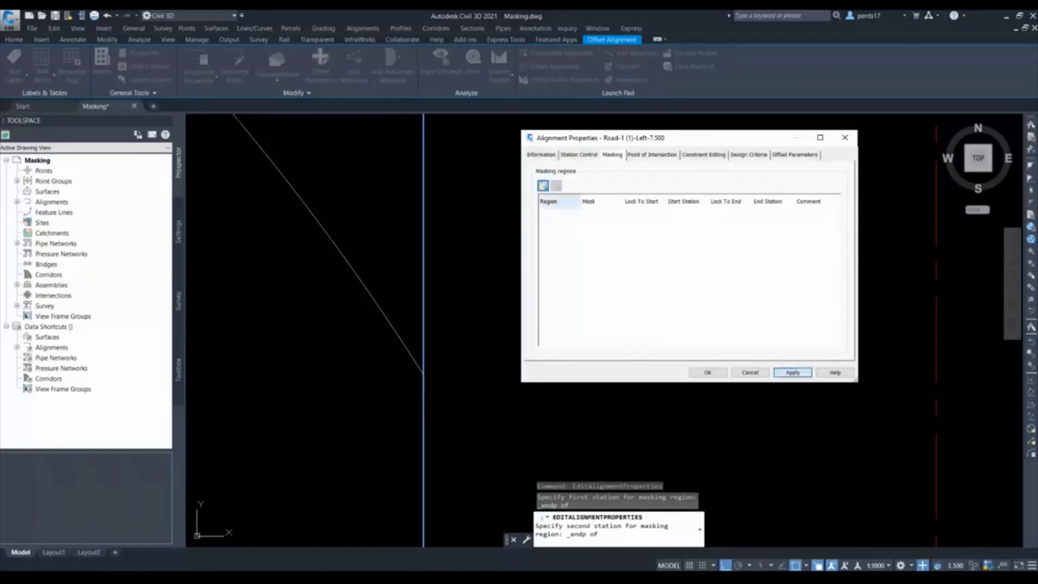
Add another masking region with its stations snapped to the curb line endpoints.
left_click(543, 186)
scroll(395, 302, "down", 3)
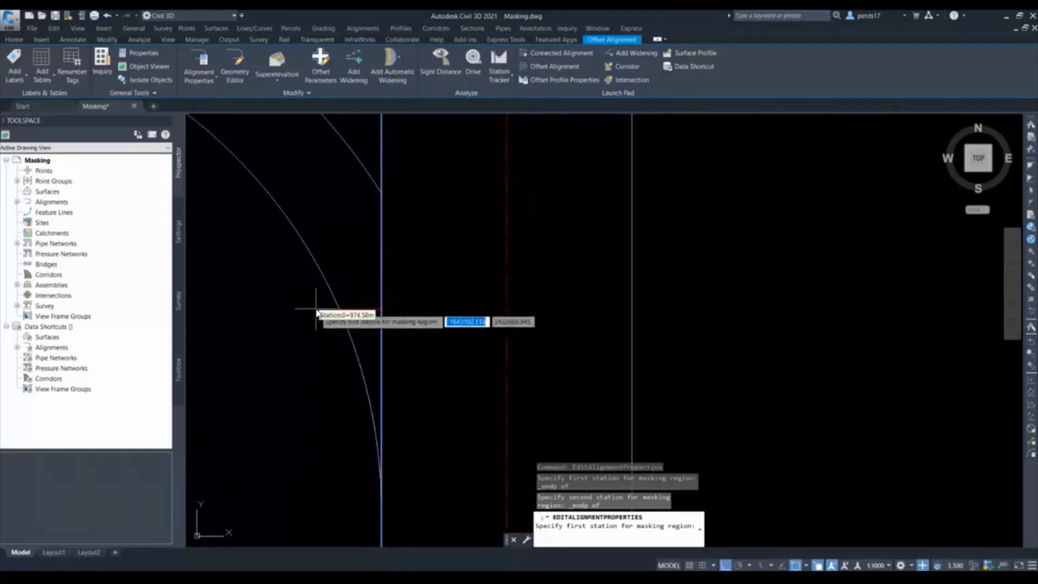
right_click(316, 310, "shift")
left_click(350, 374)
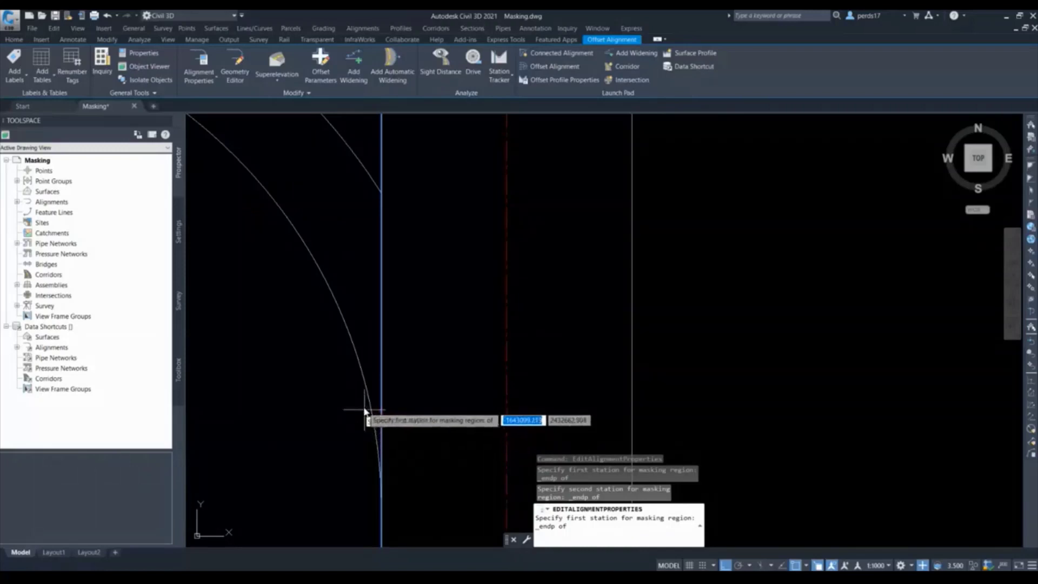
left_click(360, 370)
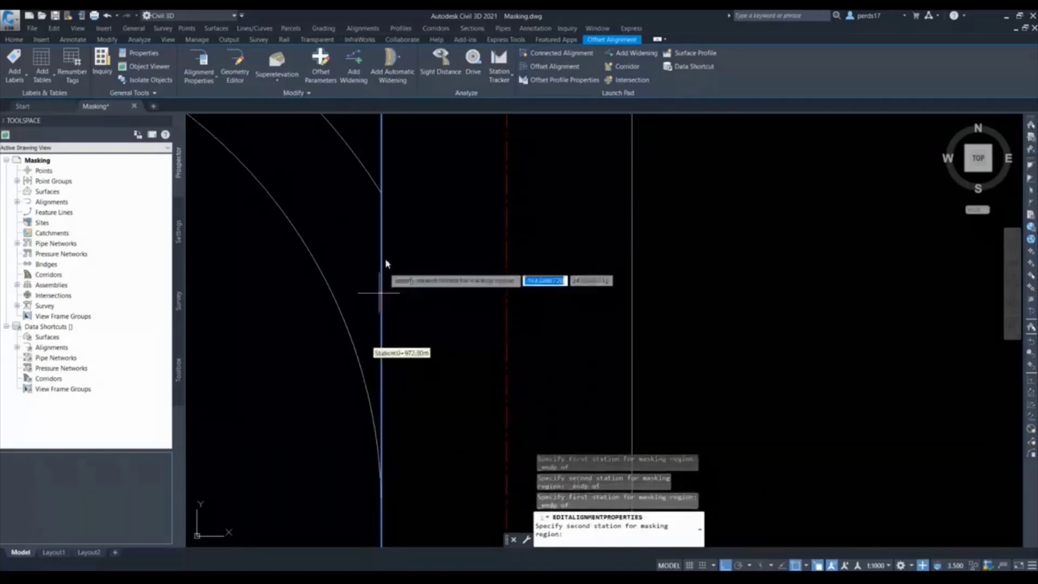
left_click(384, 194)
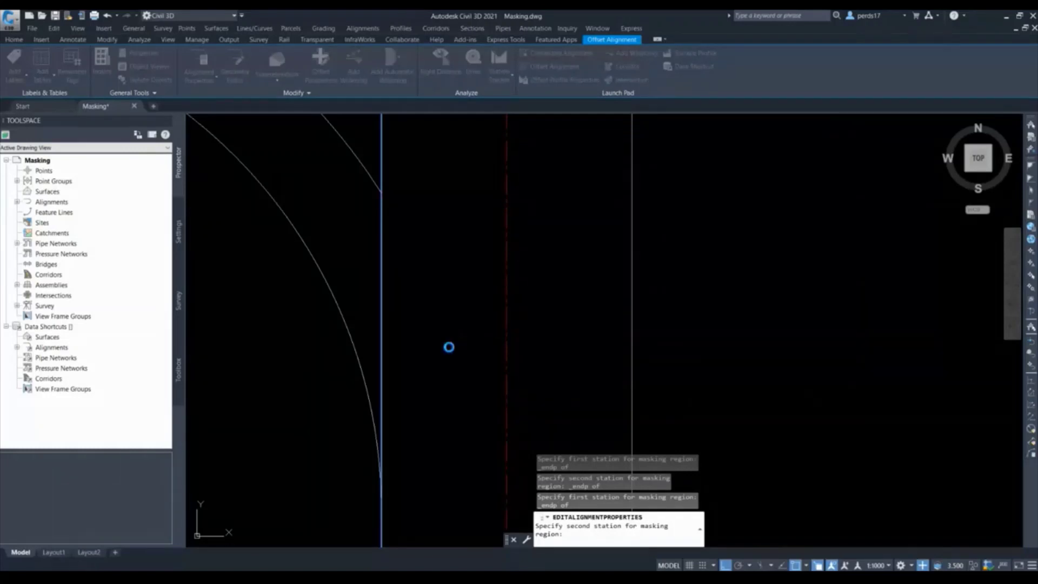
Snap stations again to close the region around 1+000, from 0+994.50m to 1+005.50m.
scroll(438, 319, "up", 6)
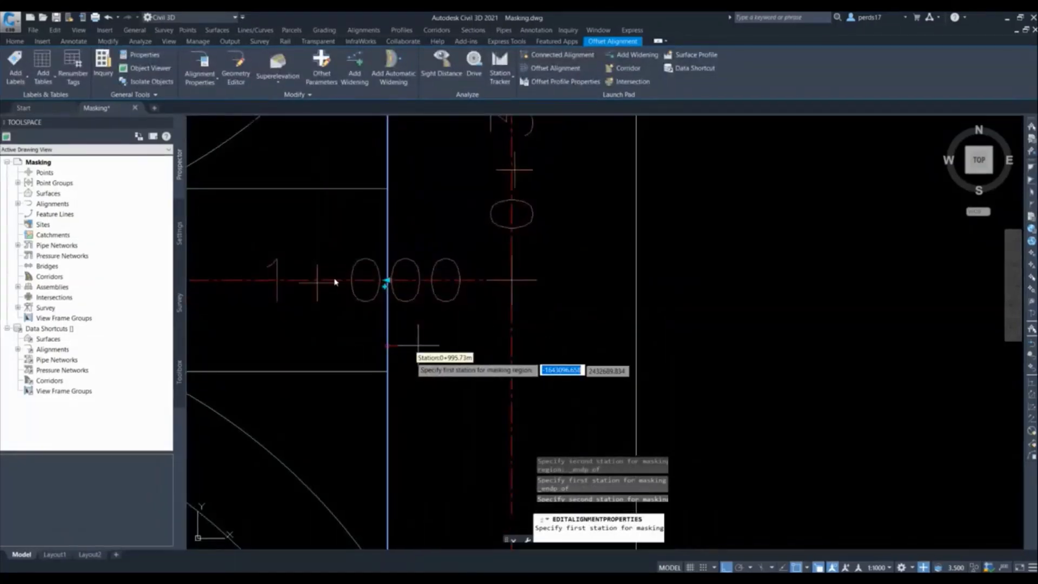
scroll(385, 373, "up", 4)
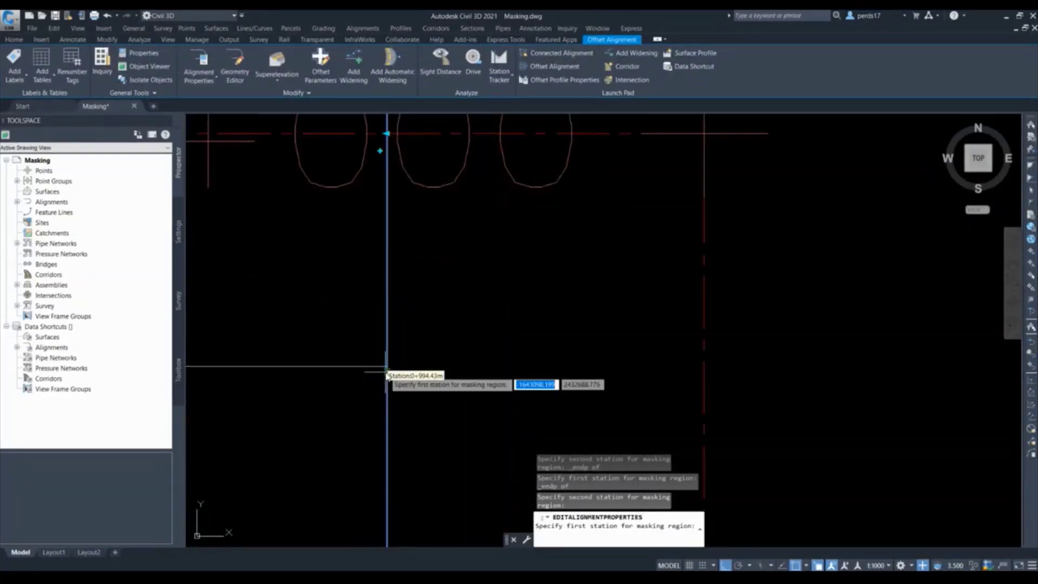
right_click(364, 359, "shift")
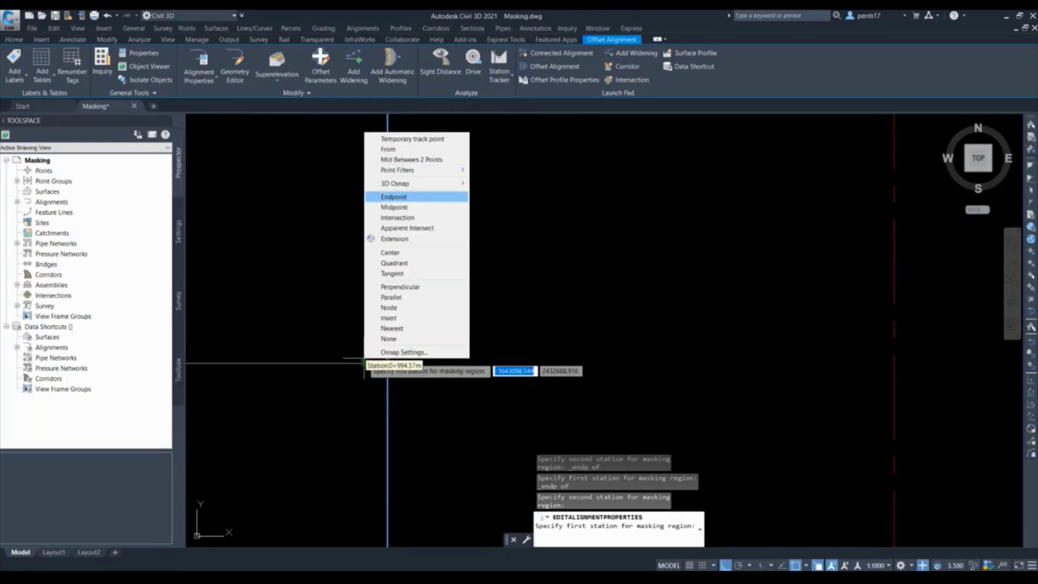
left_click(393, 197)
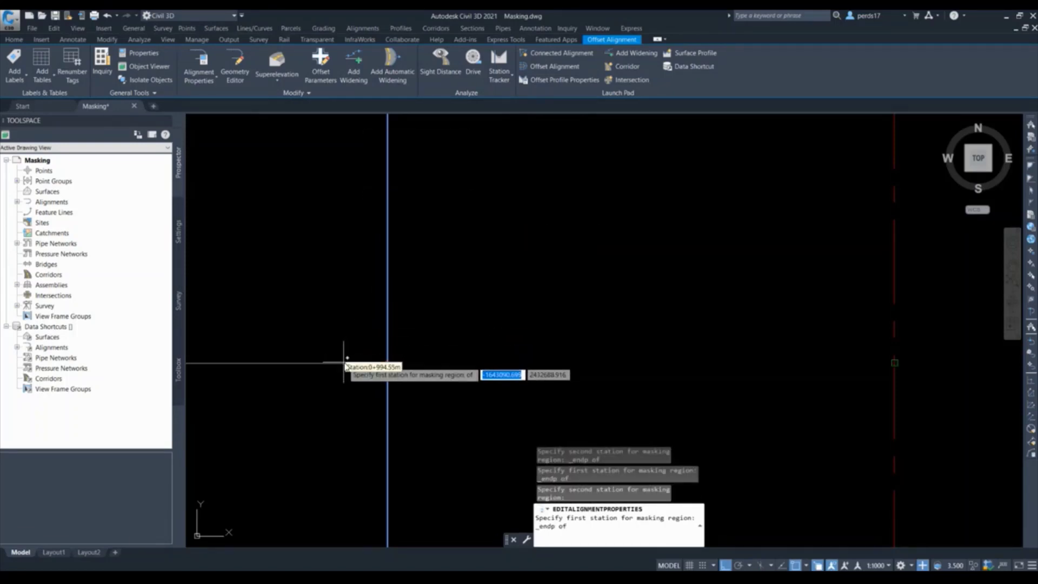
scroll(341, 368, "up", 3)
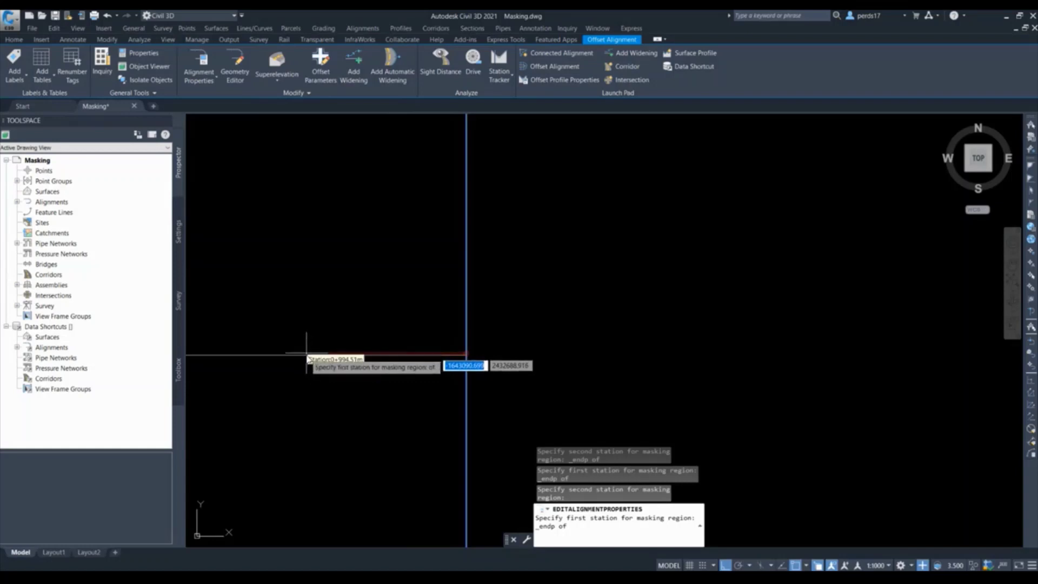
left_click(464, 357)
scroll(427, 280, "up", 5)
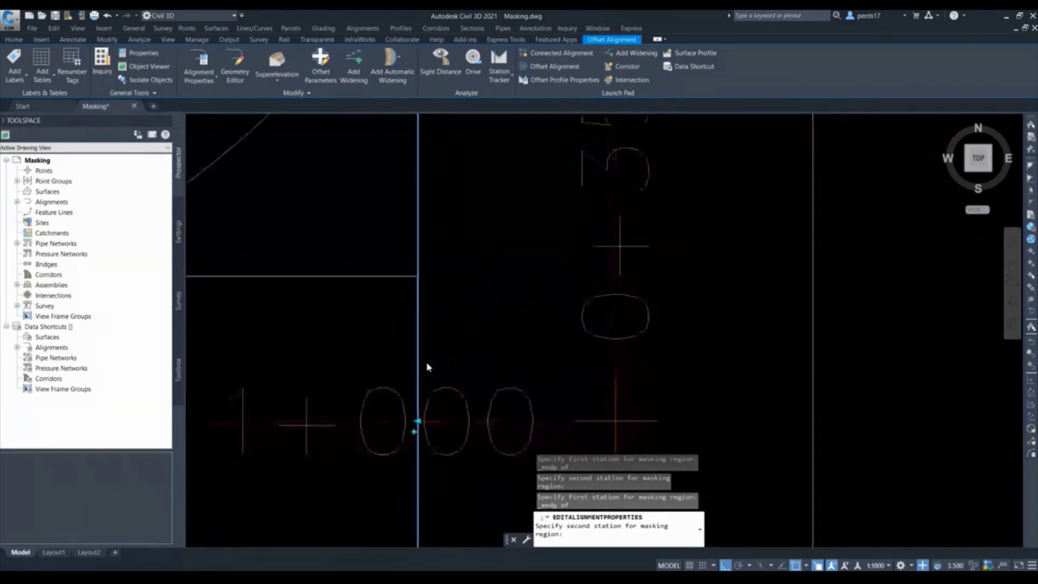
left_click(418, 275)
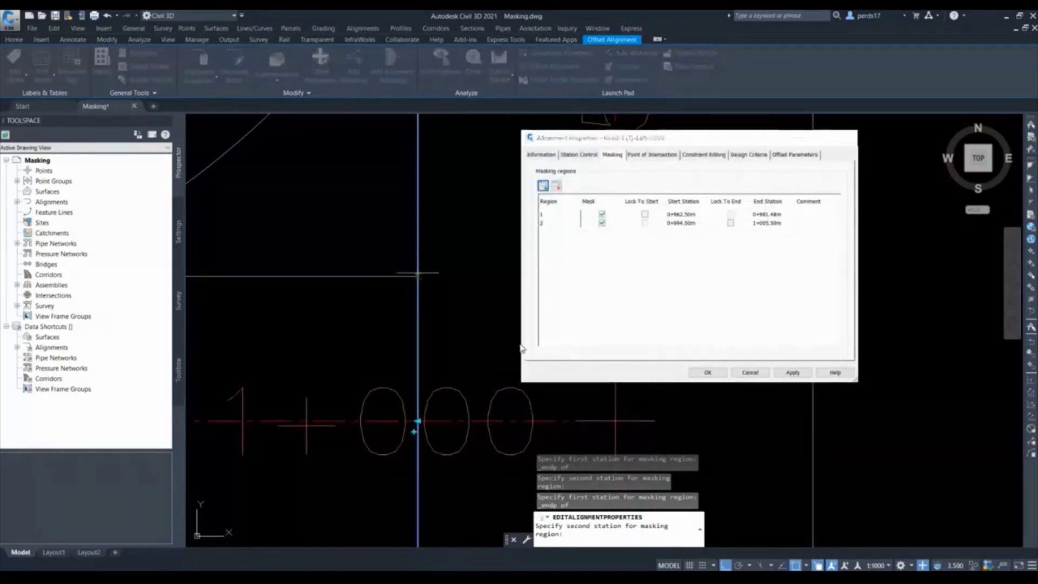
Add the third masking region from 1+018.50m to 1+037.50m and accept with OK.
left_click(543, 186)
scroll(455, 403, "down", 3)
middle_click_drag(447, 227, 428, 409)
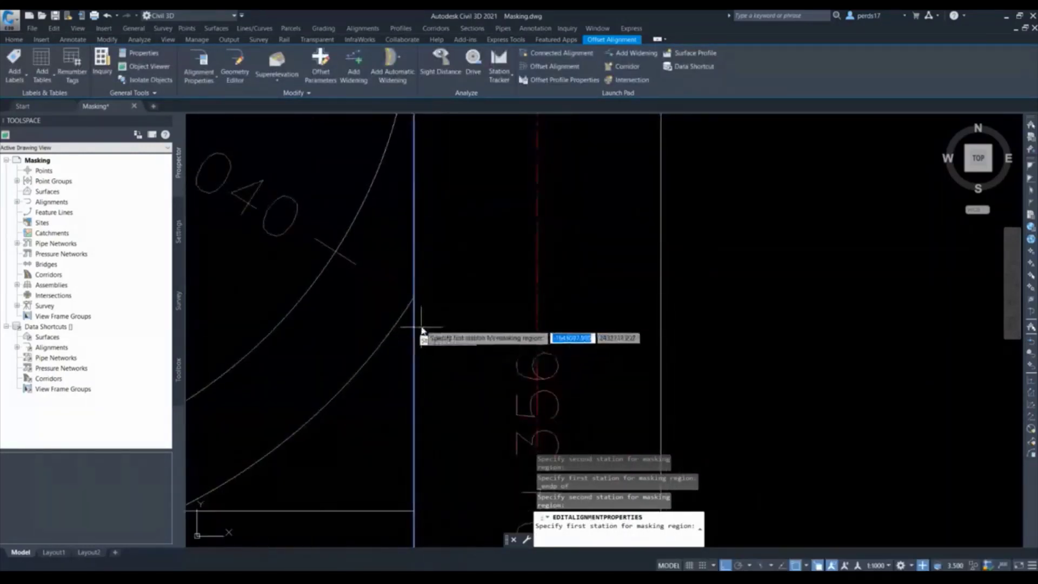
left_click(420, 304)
middle_click_drag(434, 209, 433, 419)
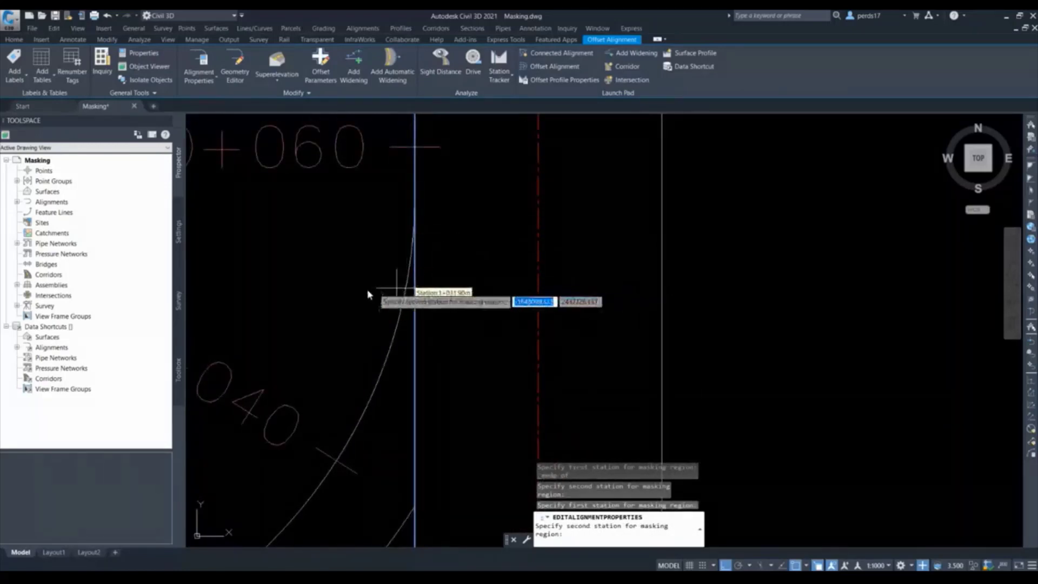
right_click(395, 312, "shift")
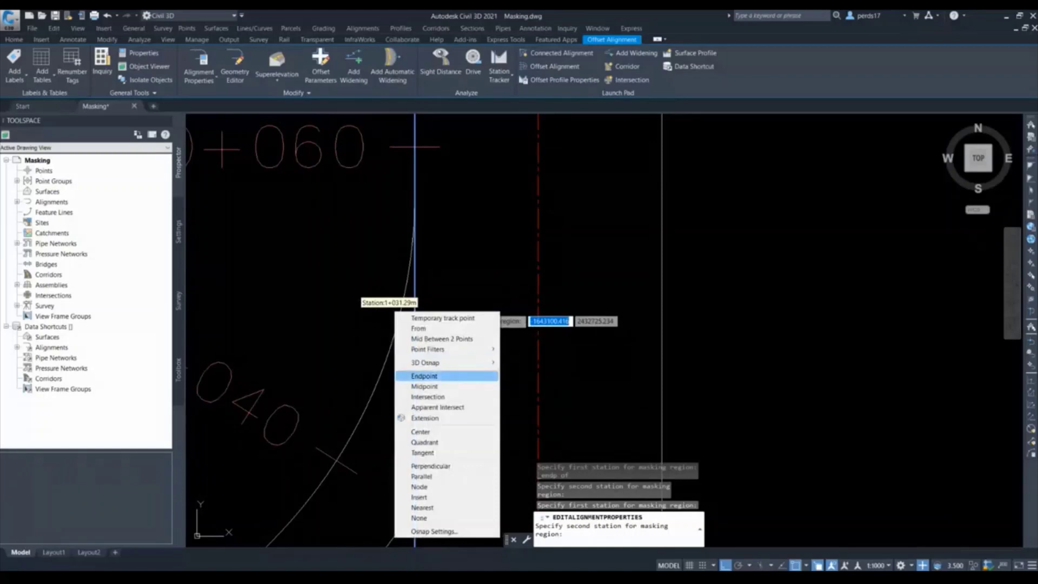
left_click(424, 376)
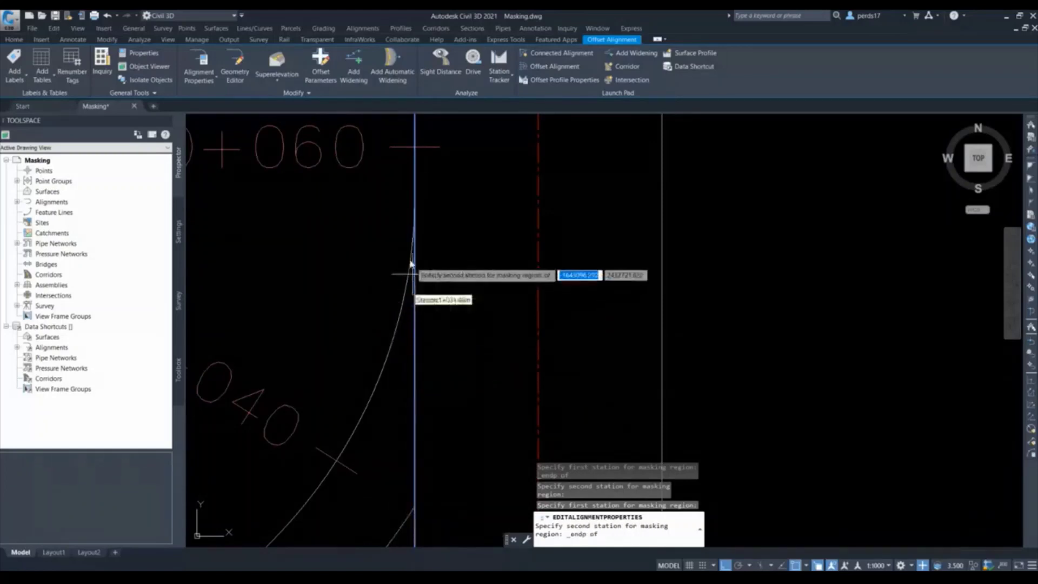
left_click(397, 330)
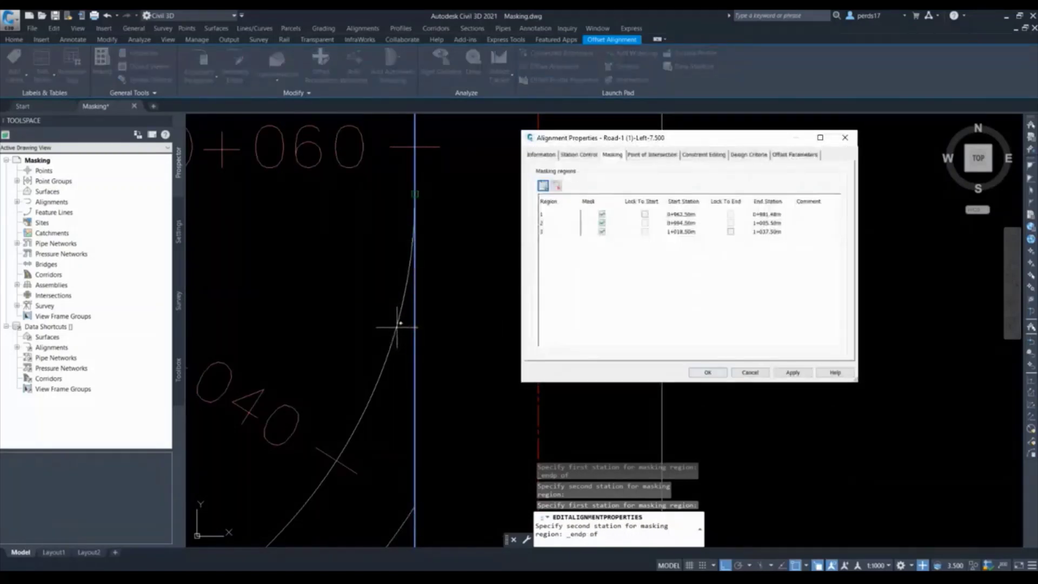
left_click(703, 372)
scroll(442, 327, "down", 5)
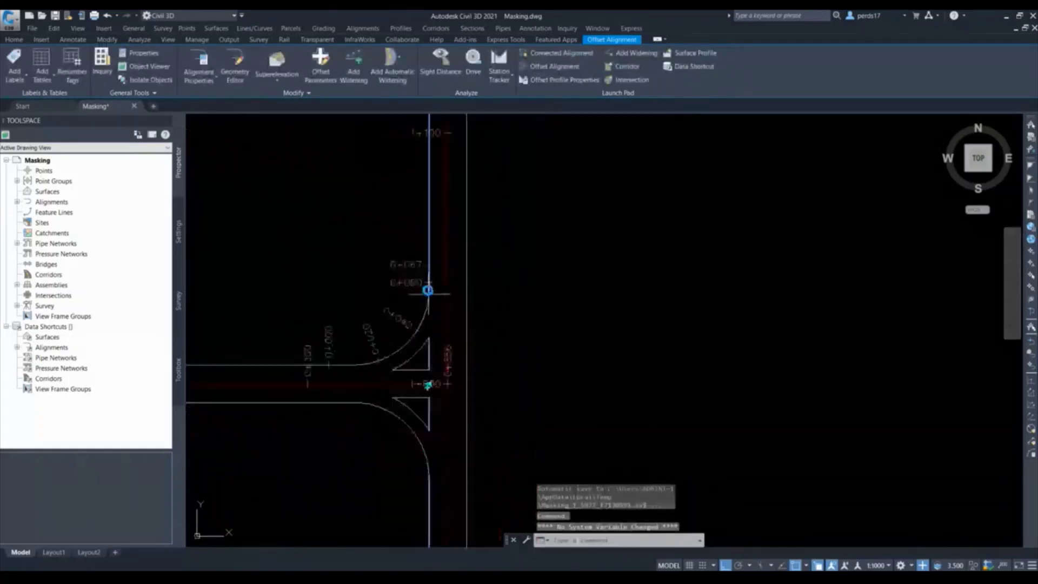
scroll(406, 437, "up", 2)
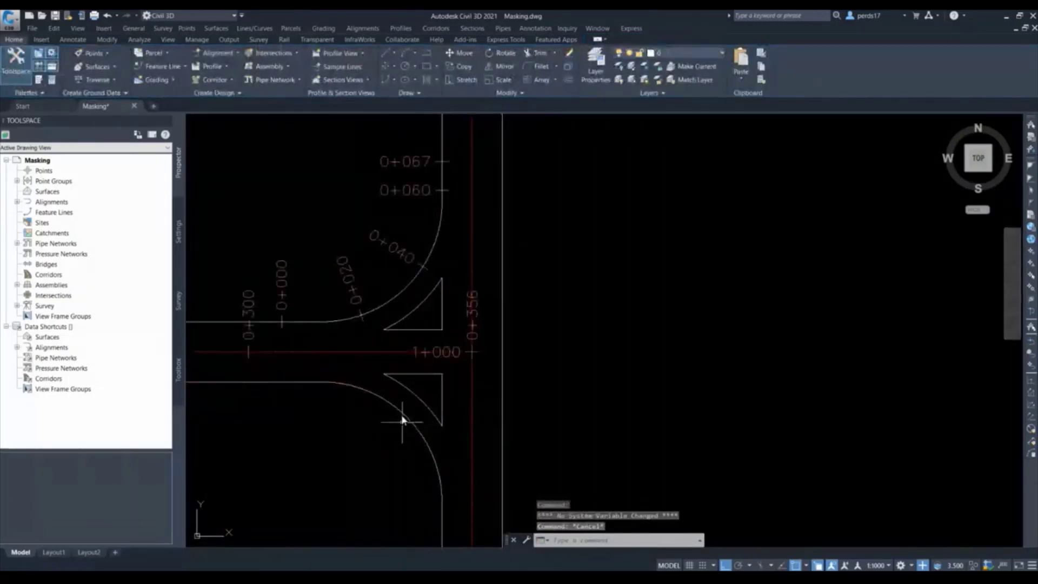
mouse_move(435, 346)
middle_mouse_down()
mouse_move(422, 326)
mouse_move(427, 266)
middle_mouse_up()
middle_click_drag(378, 200, 417, 272)
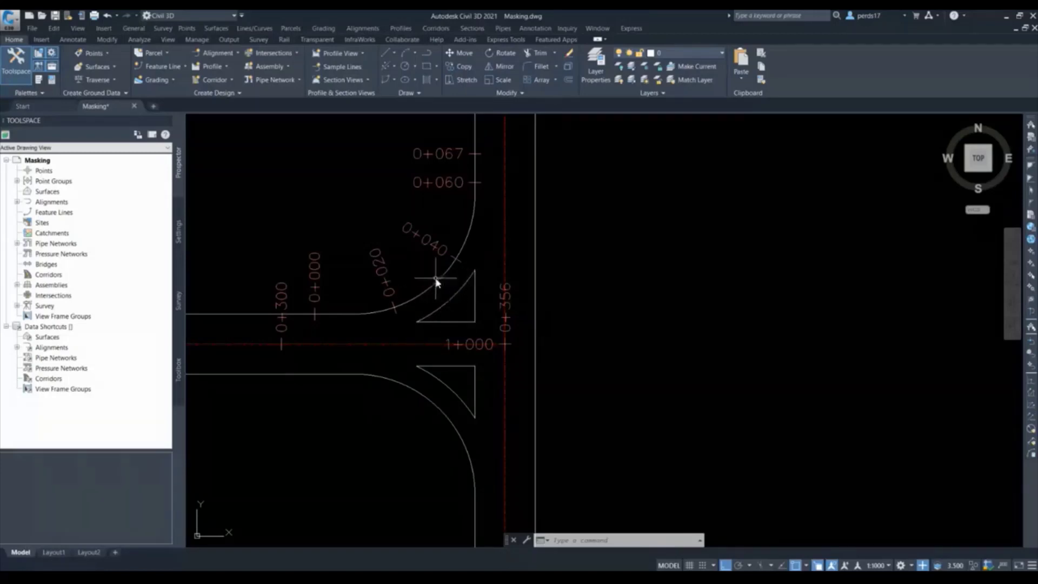
scroll(400, 269, "down", 2)
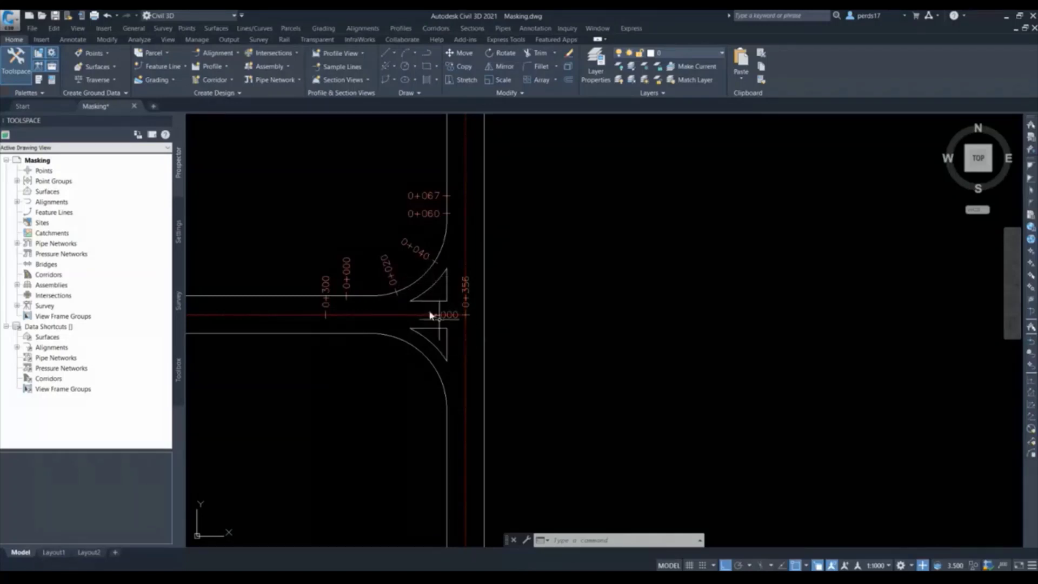
scroll(338, 299, "down", 3)
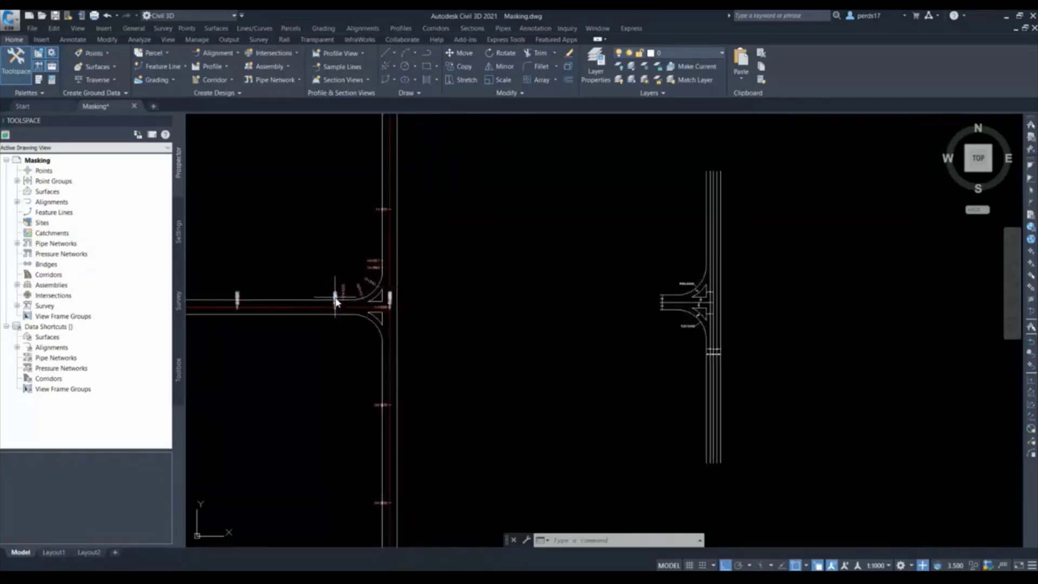
scroll(730, 301, "up", 3)
scroll(418, 290, "down", 8)
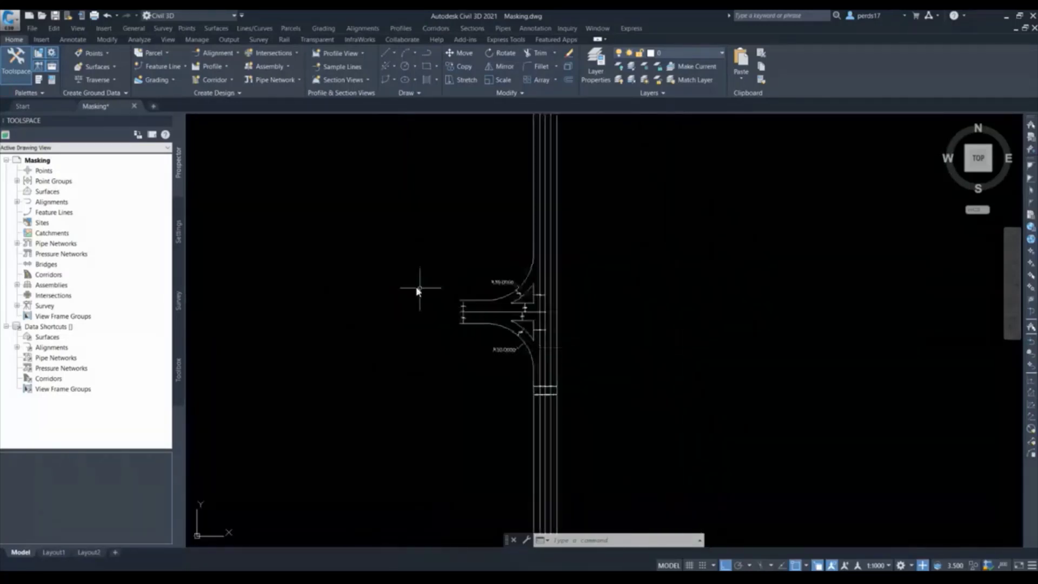
scroll(381, 291, "up", 5)
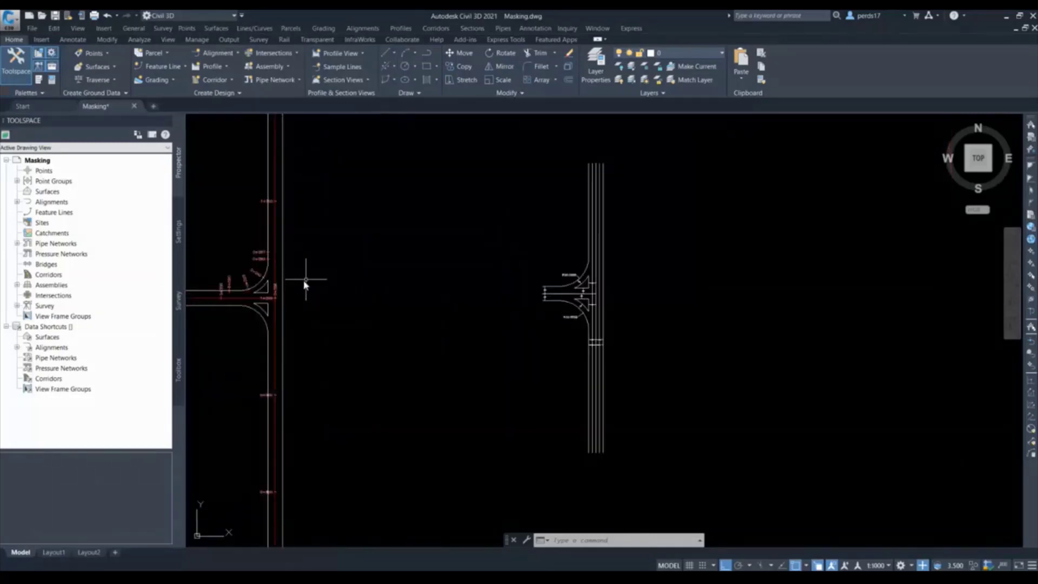
scroll(235, 296, "down", 3)
scroll(243, 290, "up", 5)
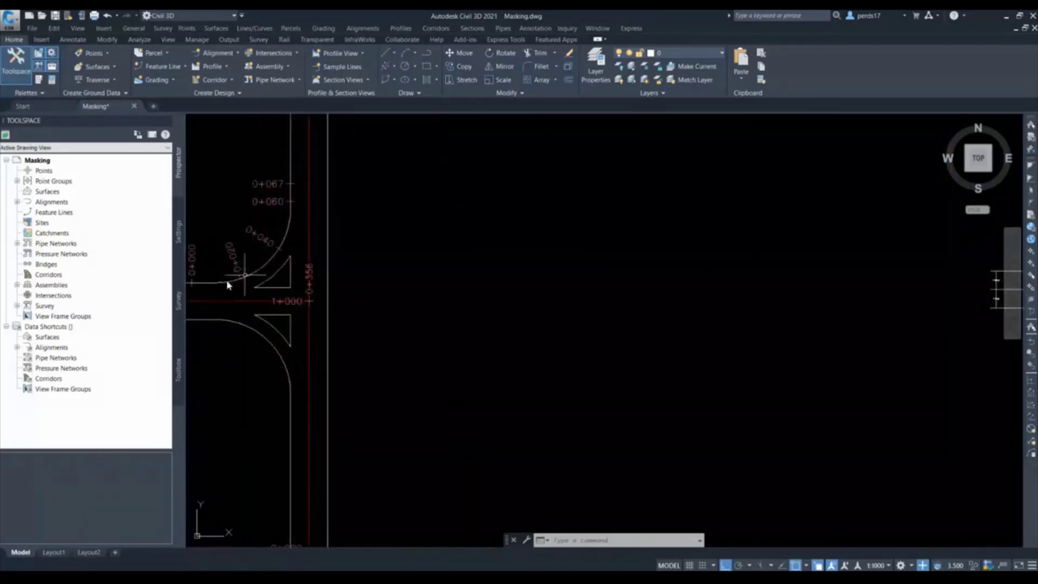
scroll(232, 290, "down", 6)
middle_click_drag(773, 317, 646, 312)
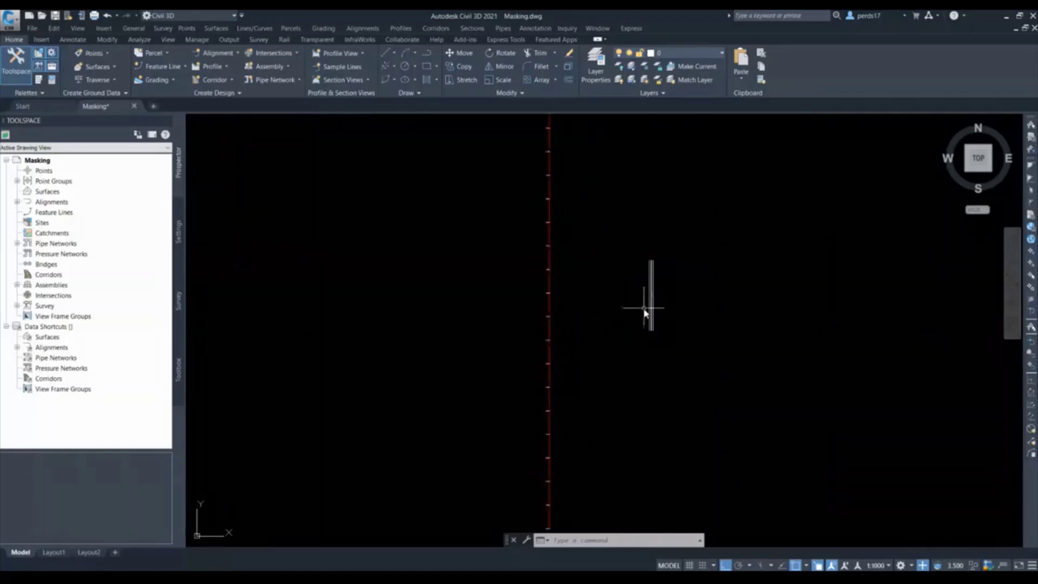
scroll(643, 285, "up", 10)
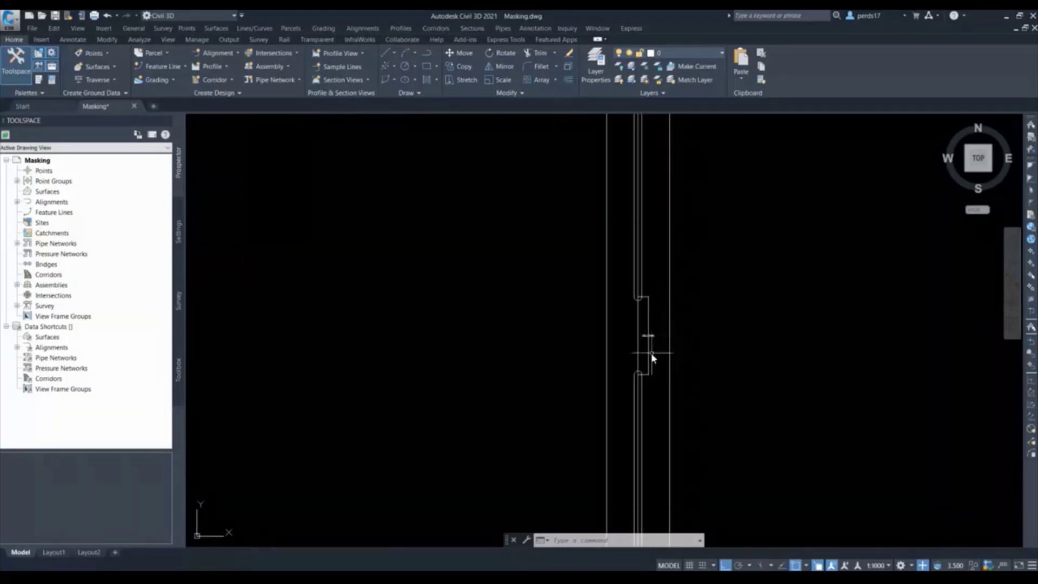
scroll(637, 347, "down", 4)
scroll(639, 306, "up", 4)
scroll(637, 424, "down", 3)
scroll(640, 349, "up", 2)
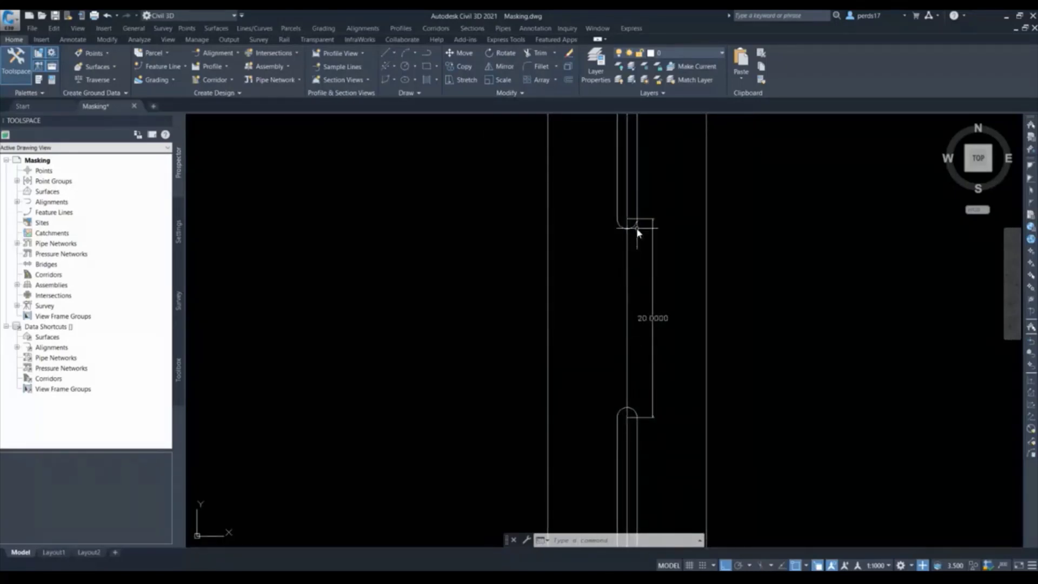
scroll(671, 261, "down", 2)
scroll(674, 261, "up", 2)
scroll(673, 246, "down", 2)
scroll(694, 320, "up", 2)
scroll(697, 331, "down", 6)
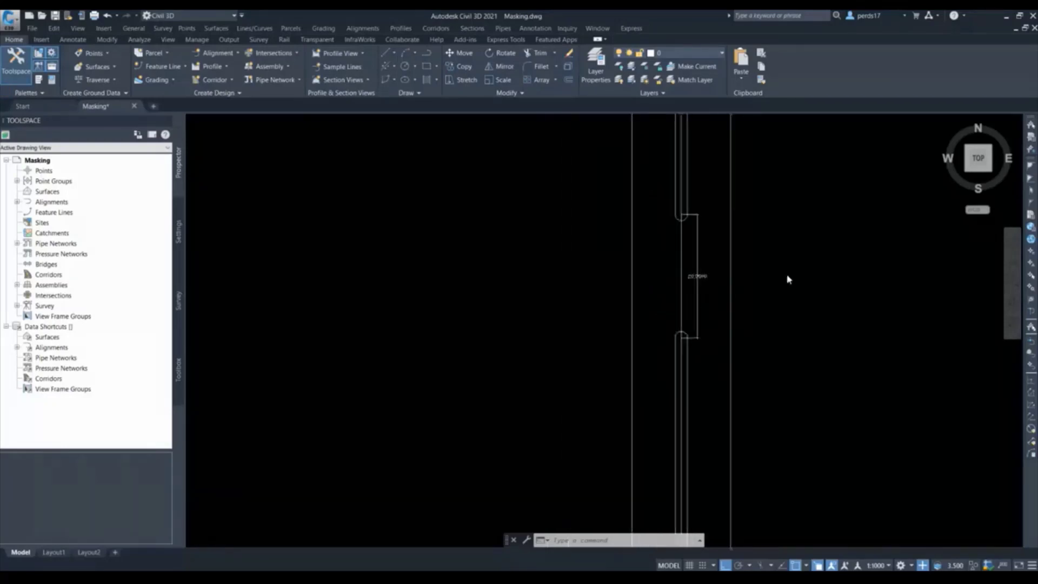
scroll(810, 270, "up", 3)
scroll(749, 260, "down", 6)
scroll(579, 267, "up", 2)
scroll(638, 269, "up", 4)
scroll(696, 232, "up", 2)
middle_click_drag(672, 244, 571, 293)
Label Road-1 (2) with major stations every 20 m, covering 0+980 to 1+060, then end label editing.
key("Escape")
key("Escape")
left_click(568, 294)
right_click(569, 293)
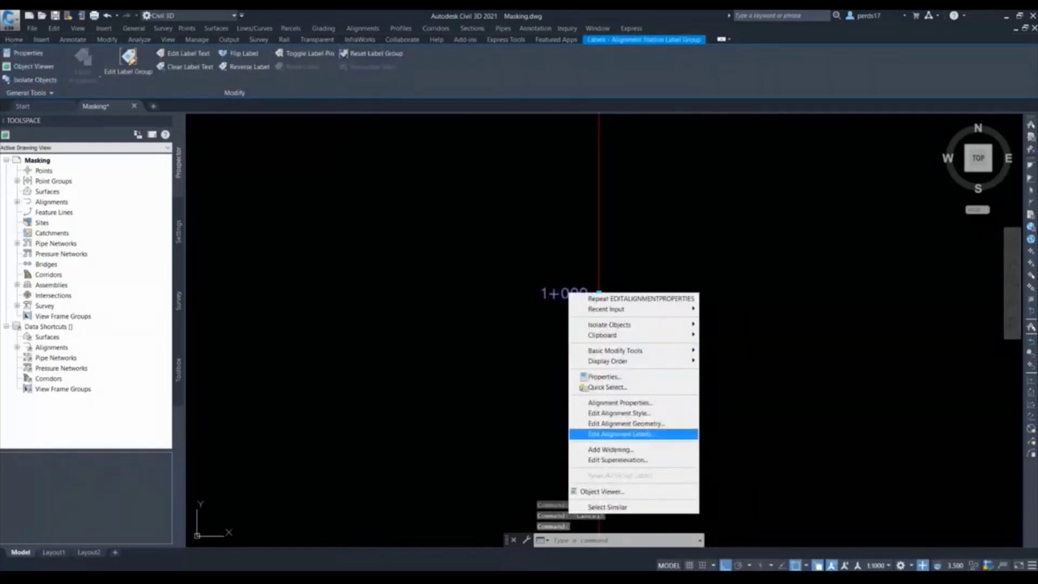
left_click(621, 433)
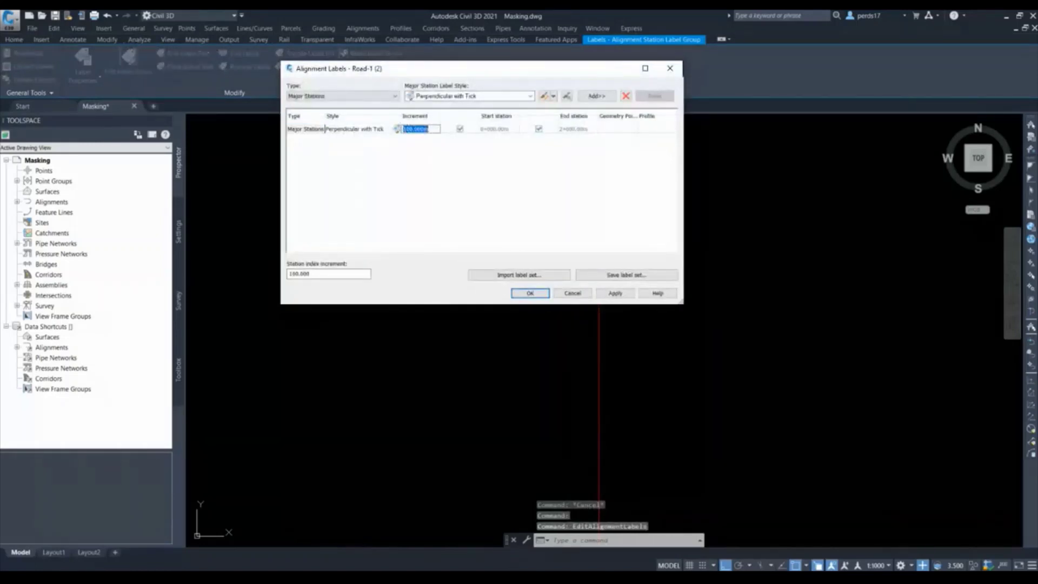
key("Return")
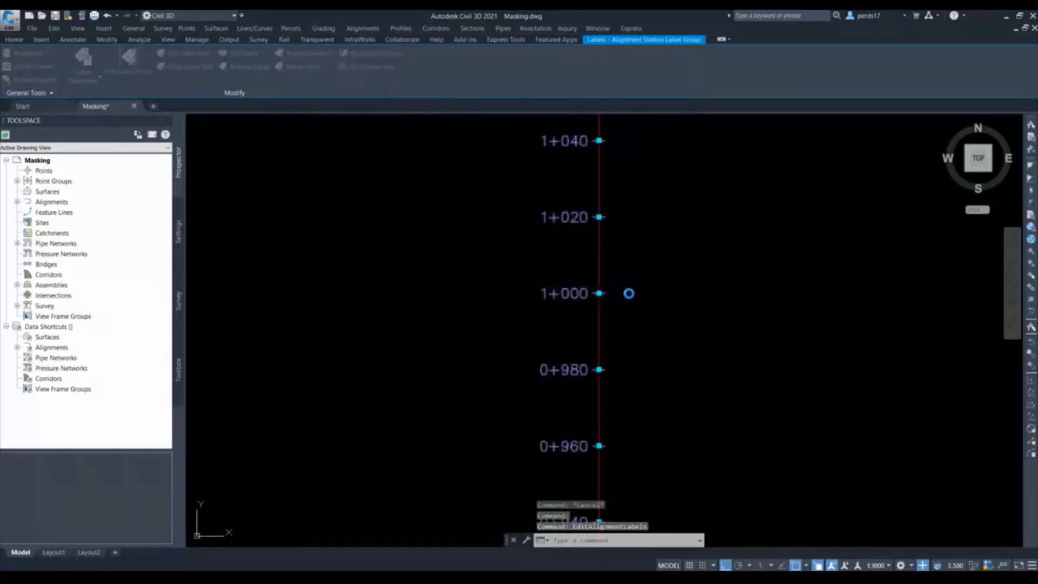
middle_click_drag(611, 274, 589, 344)
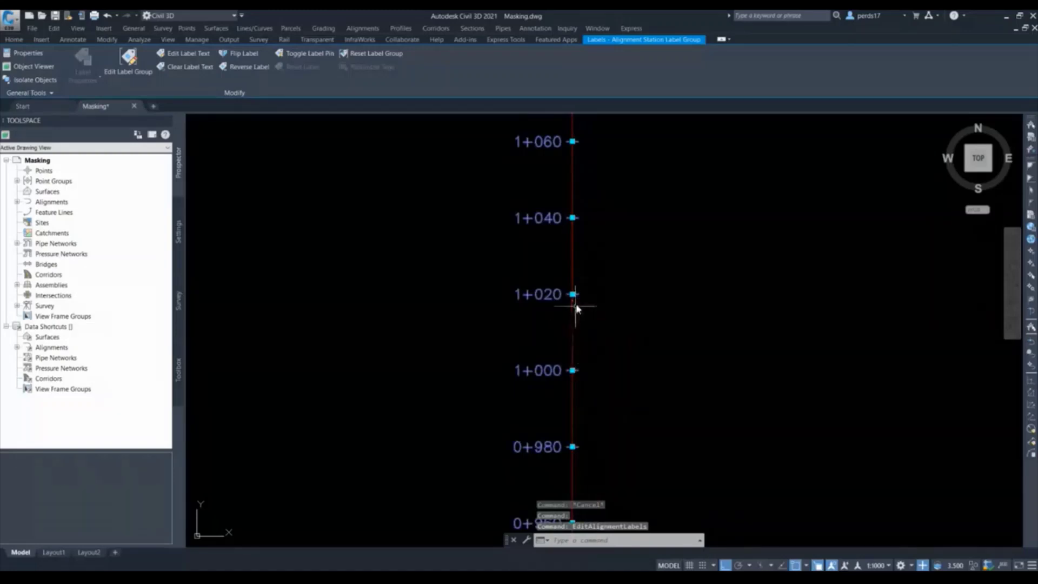
key("Escape")
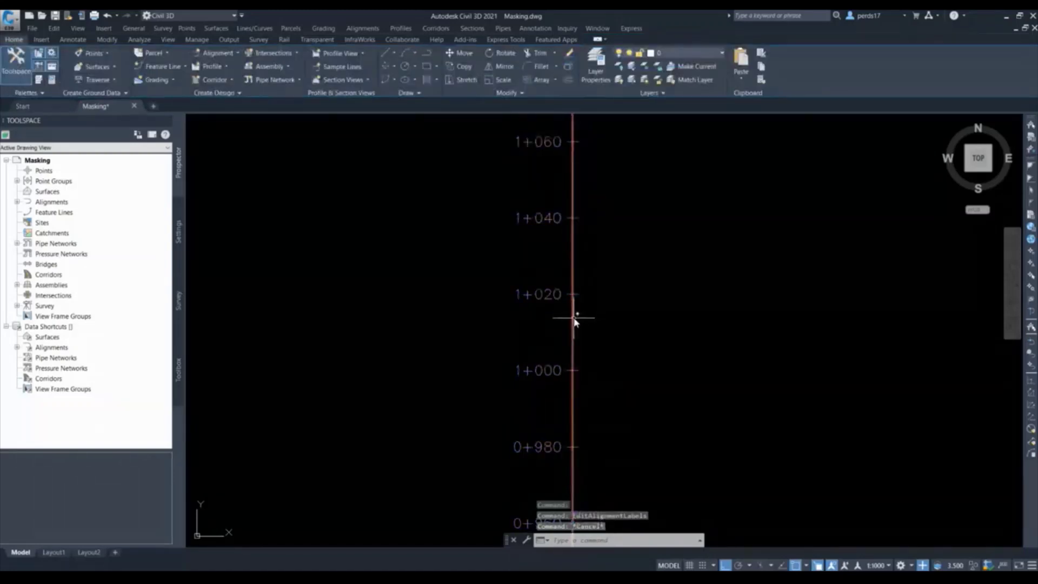
Measure across the rounded lane end with DIMALIGNED (da), confirming a width of 1.0000.
scroll(530, 317, "down", 5)
scroll(777, 321, "up", 5)
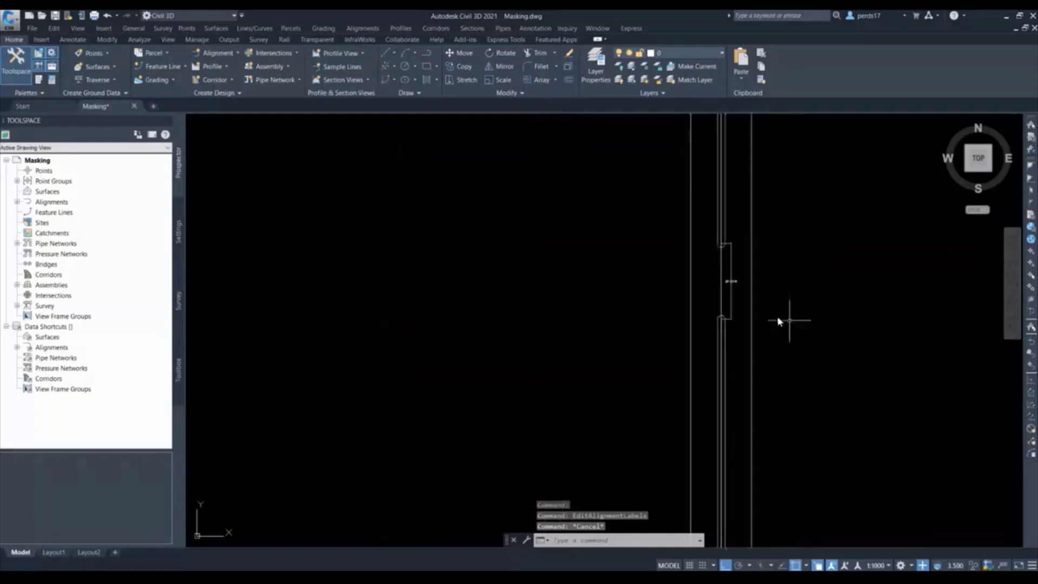
scroll(728, 333, "up", 5)
key("Escape")
type("da")
key("Return")
left_click(703, 342)
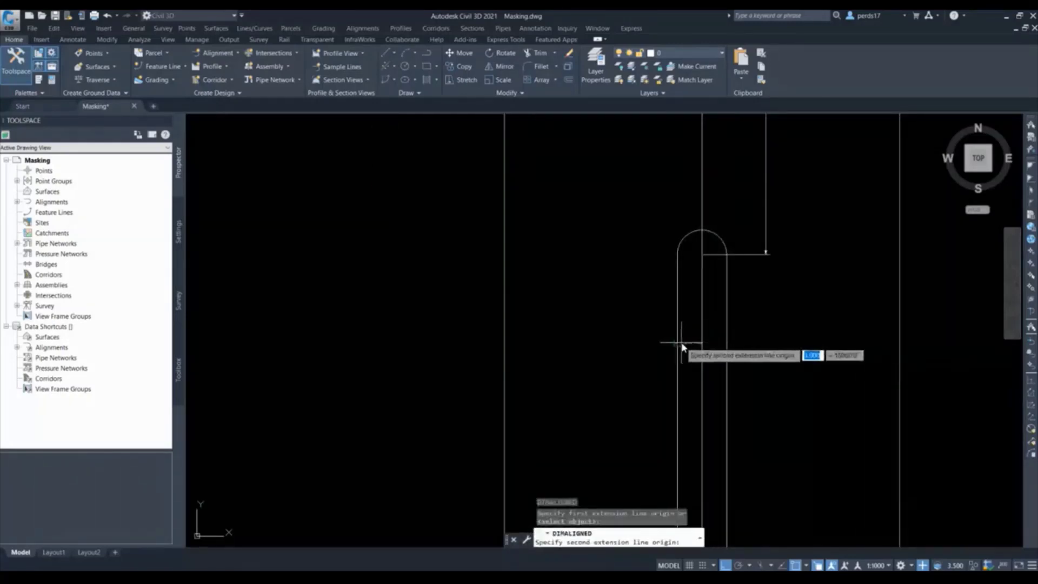
left_click(682, 342)
key("Escape")
Start the Create Offset Alignment command from the Alignment menu.
scroll(823, 336, "down", 5)
scroll(692, 299, "down", 8)
scroll(524, 297, "up", 5)
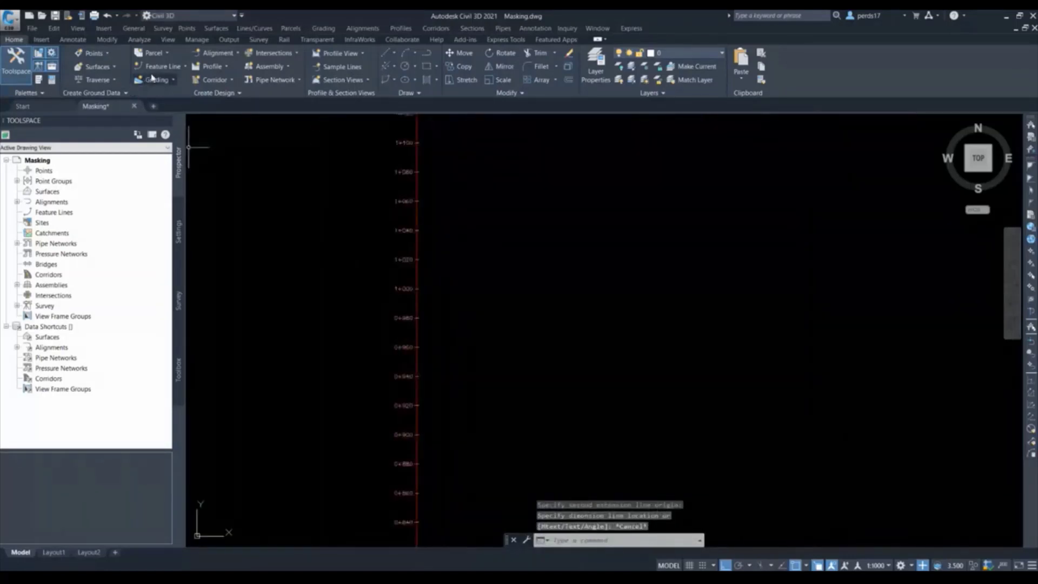
left_click(208, 54)
left_click(227, 227)
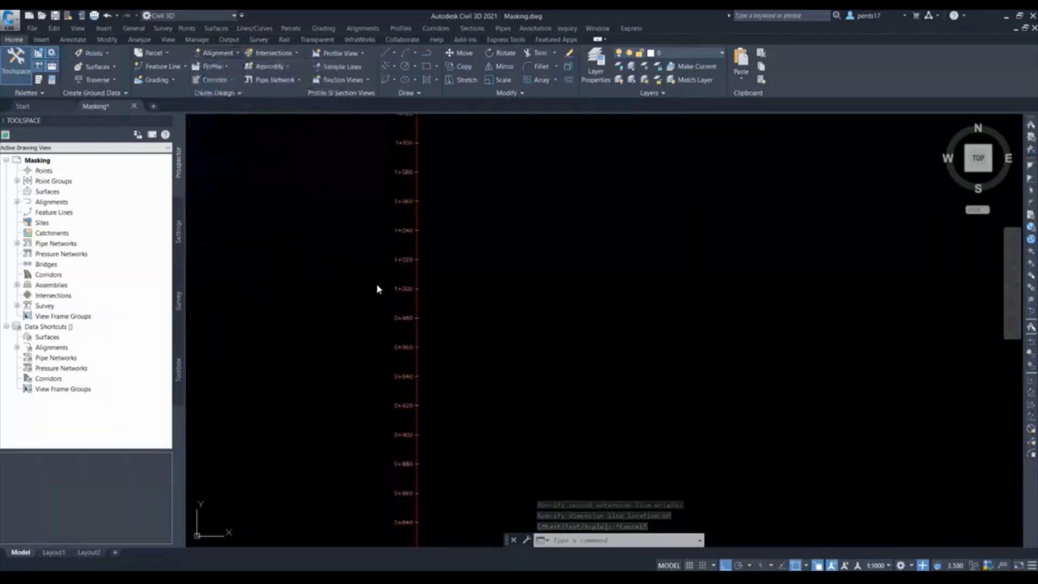
scroll(399, 295, "up", 2)
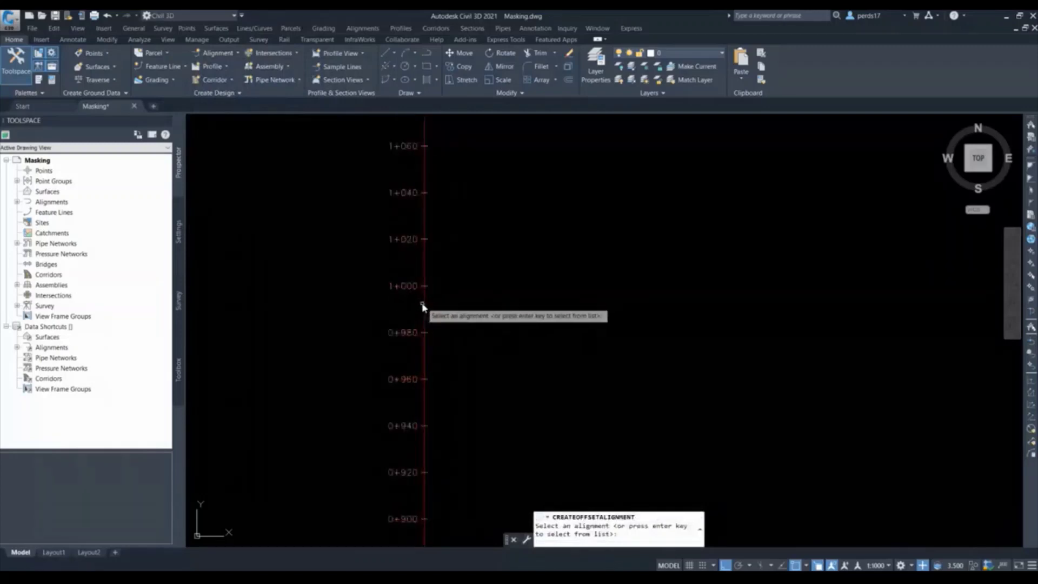
Create a 1.000 m offset alignment from the Road-1 (2) centreline.
left_click(347, 228)
type("1.000m")
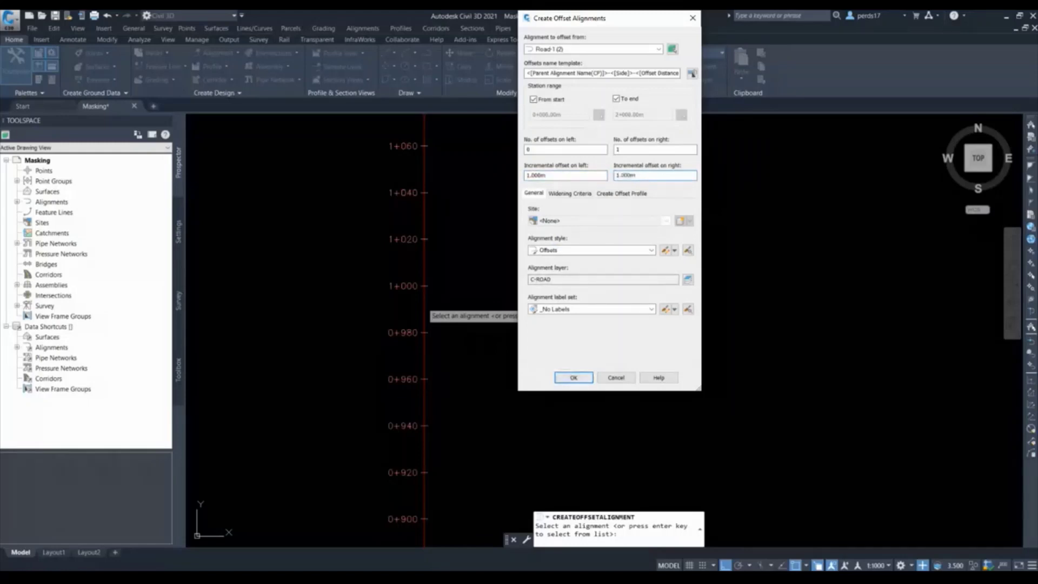
left_click(574, 377)
scroll(410, 310, "up", 3)
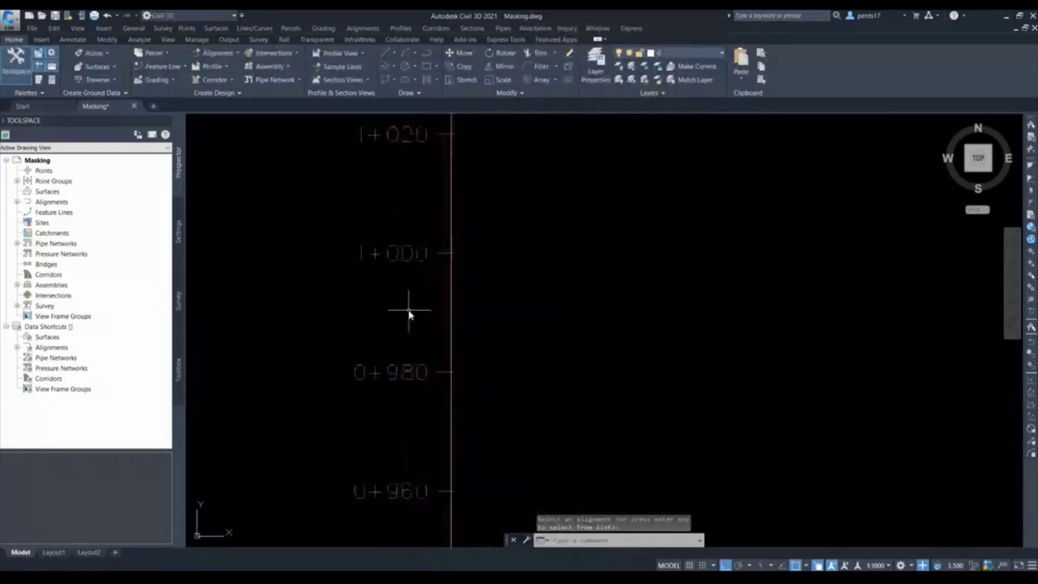
key("Escape")
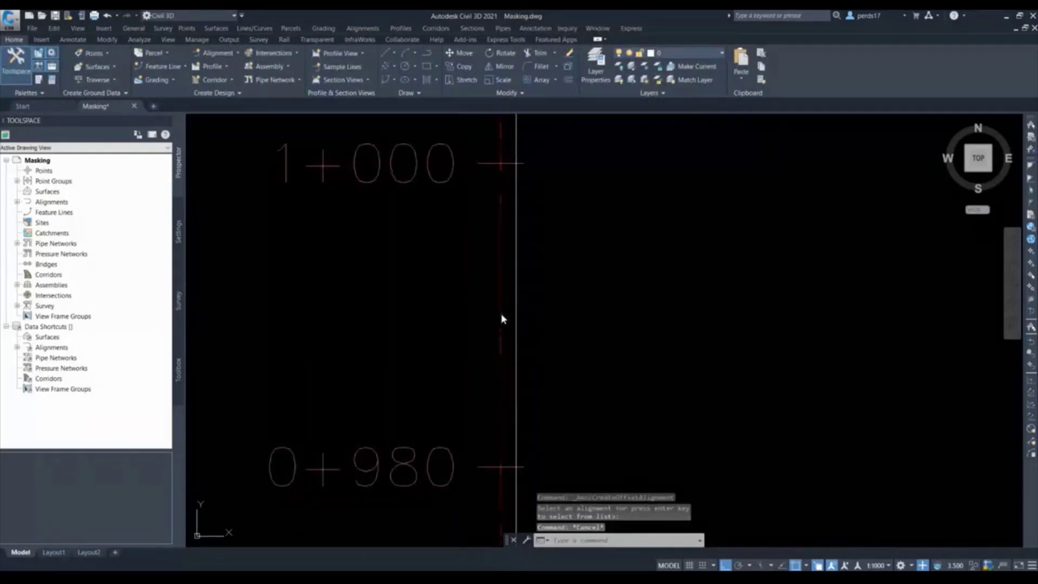
left_click(501, 319)
key("Escape")
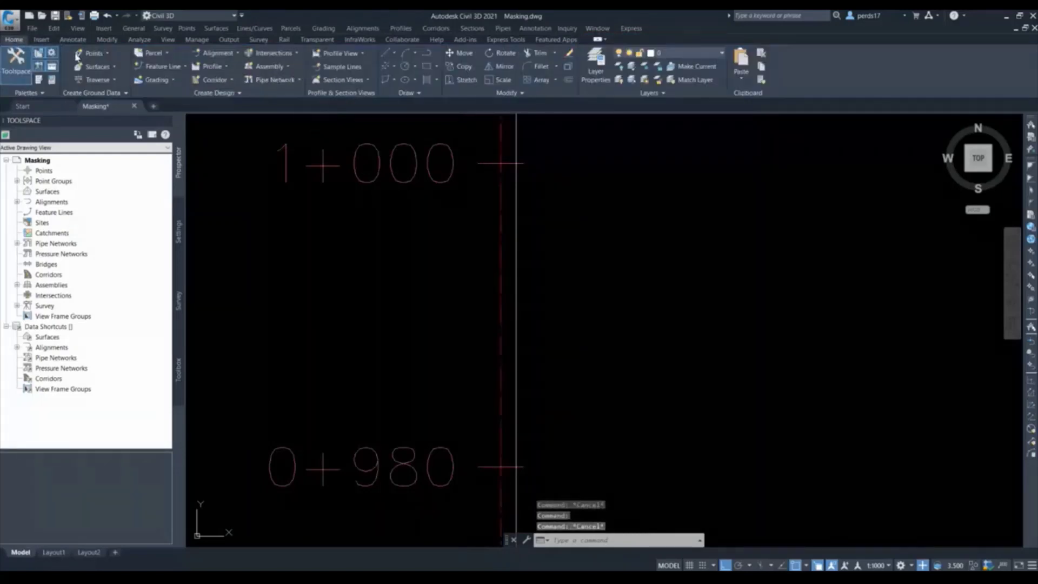
Create another set of offset alignments from Road-1 (2) using the entered offset values.
left_click(218, 54)
left_click(232, 228)
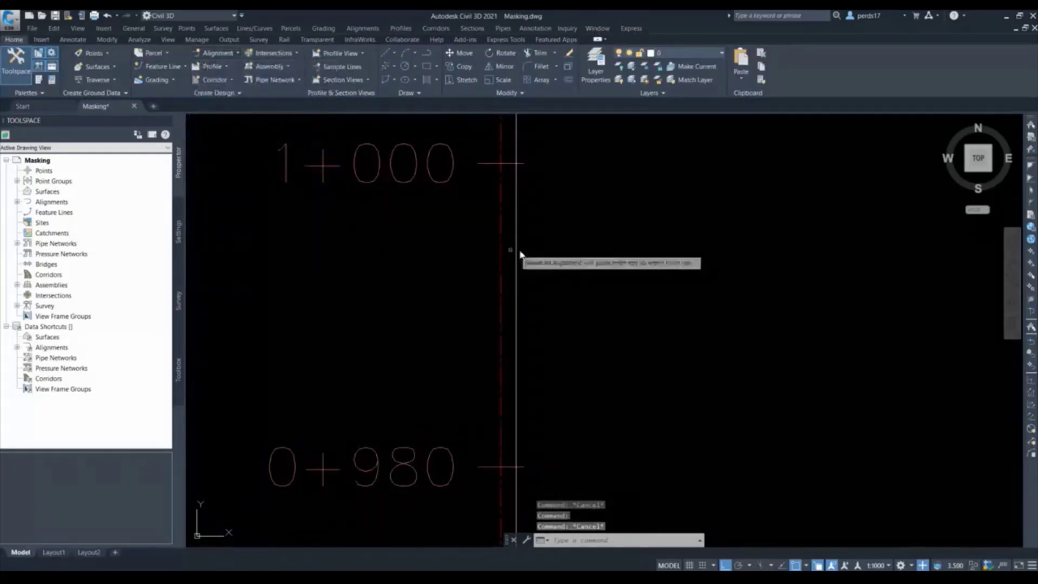
left_click(507, 254)
left_click(477, 234)
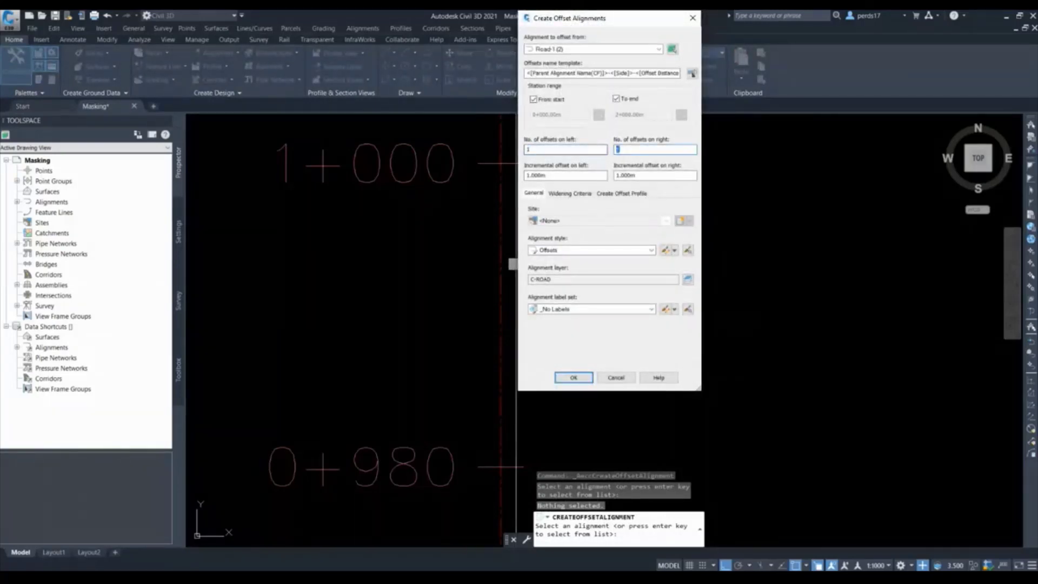
key("Return")
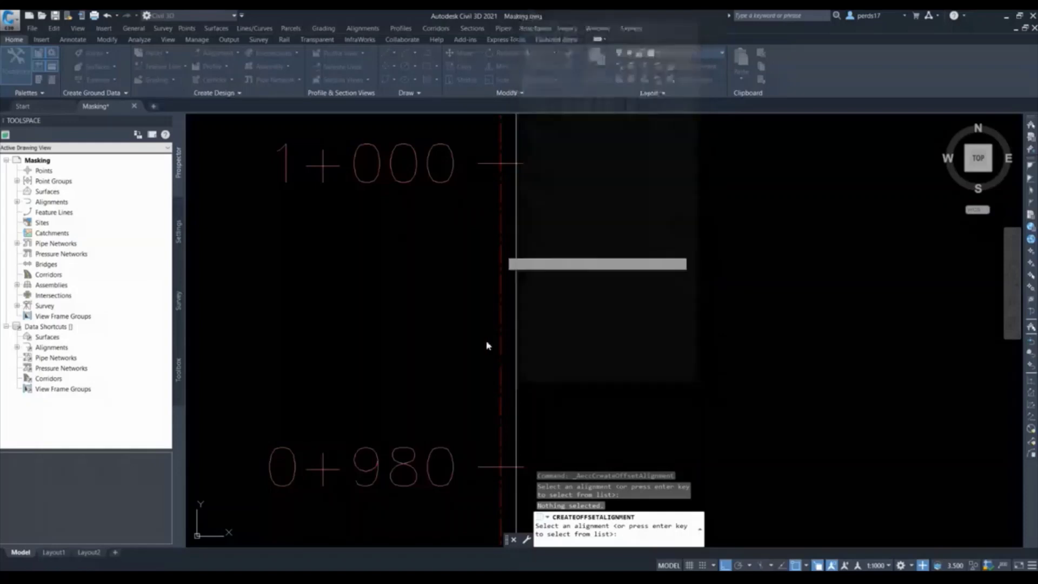
scroll(512, 298, "down", 2)
key("Escape")
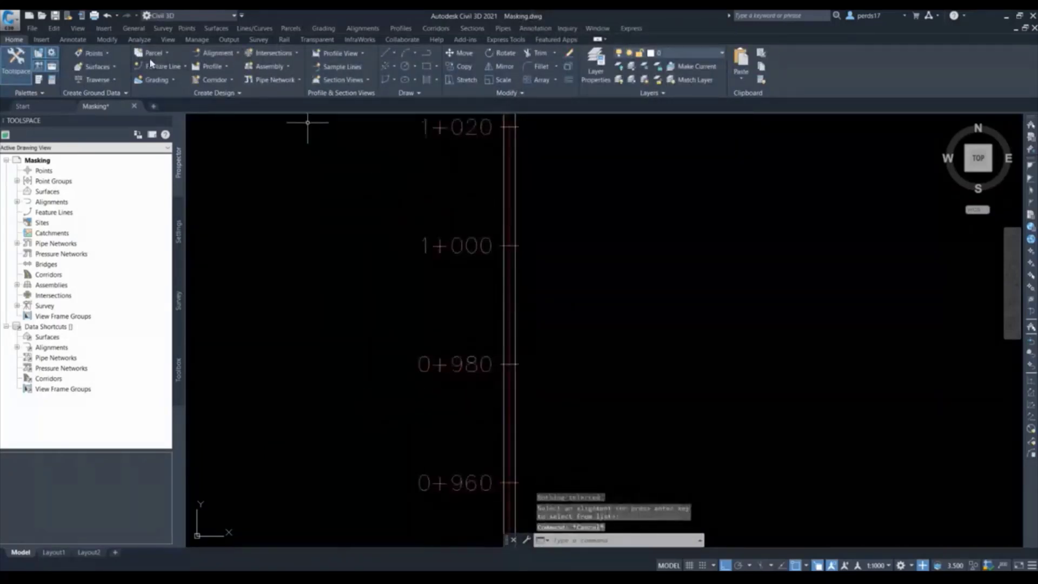
Create an 8.500 m offset alignment to the left of Road-1 (2).
left_click(201, 54)
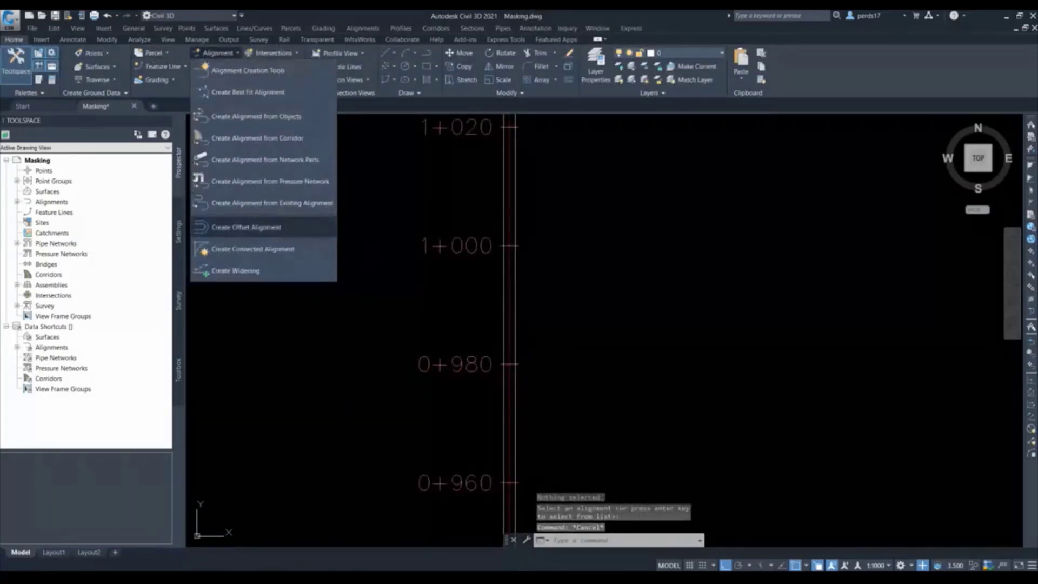
left_click(255, 226)
scroll(487, 273, "up", 3)
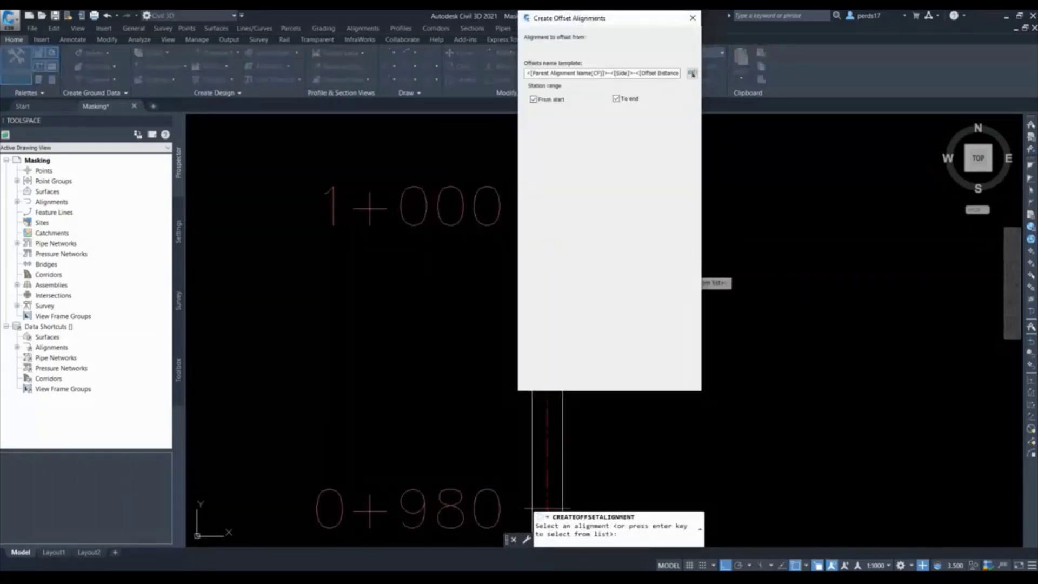
type("8.500m")
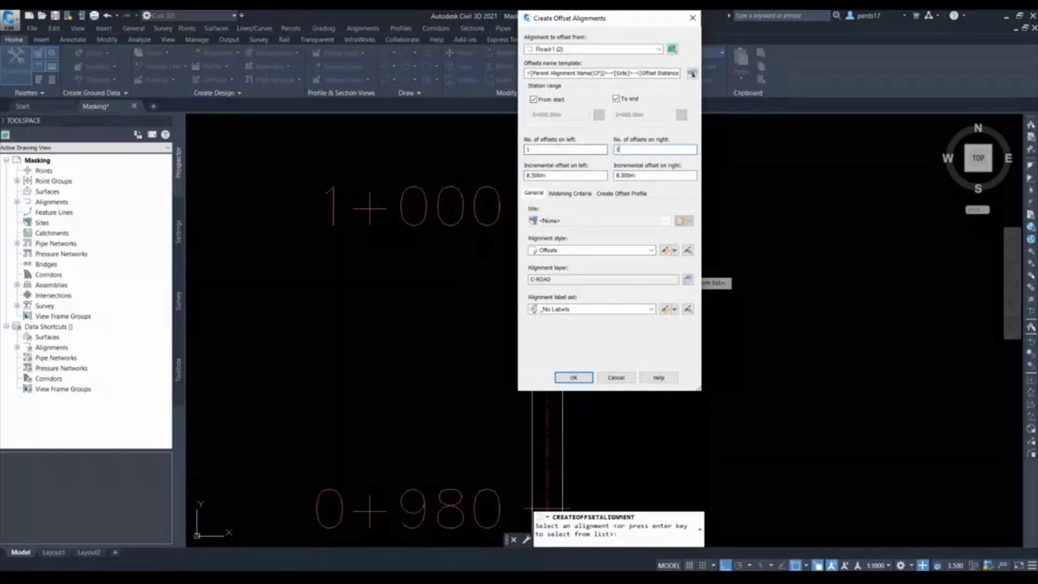
key("Return")
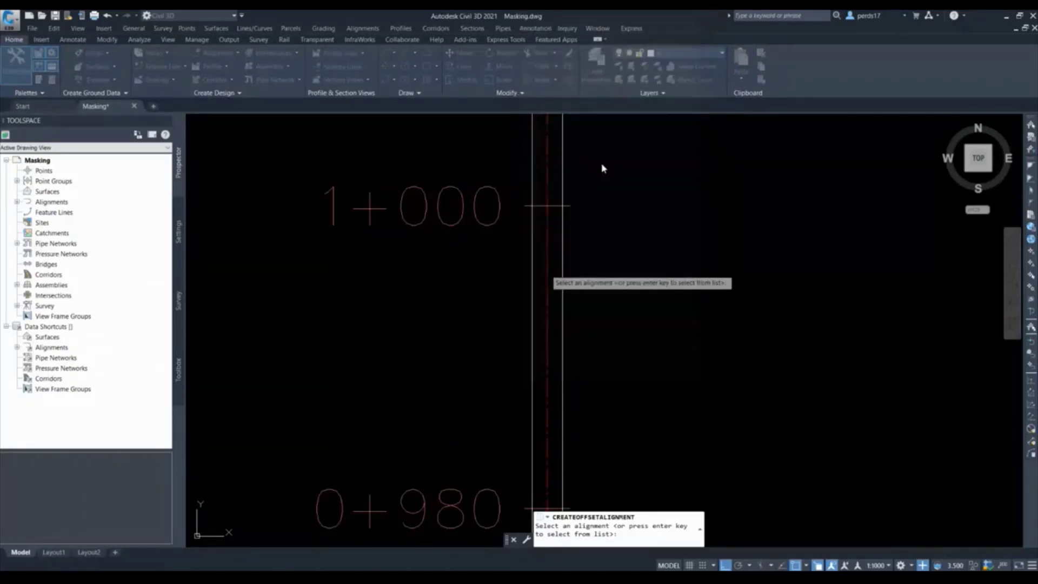
scroll(511, 329, "down", 4)
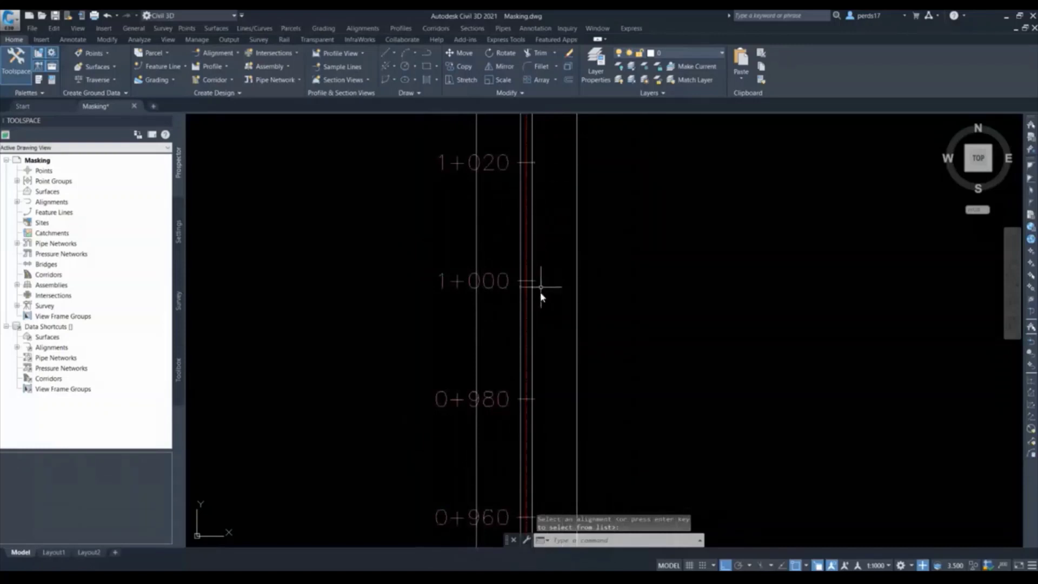
scroll(529, 269, "up", 4)
key("Escape")
scroll(545, 305, "up", 1)
scroll(516, 283, "down", 3)
mouse_move(514, 342)
middle_mouse_down()
mouse_move(500, 249)
mouse_move(473, 386)
middle_mouse_up()
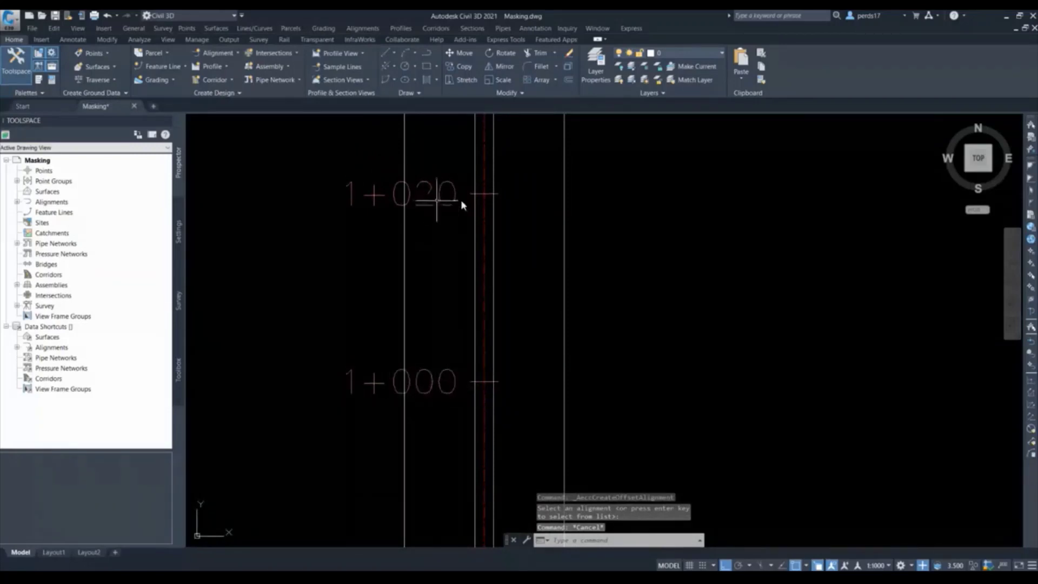
scroll(479, 277, "up", 2)
key("Escape")
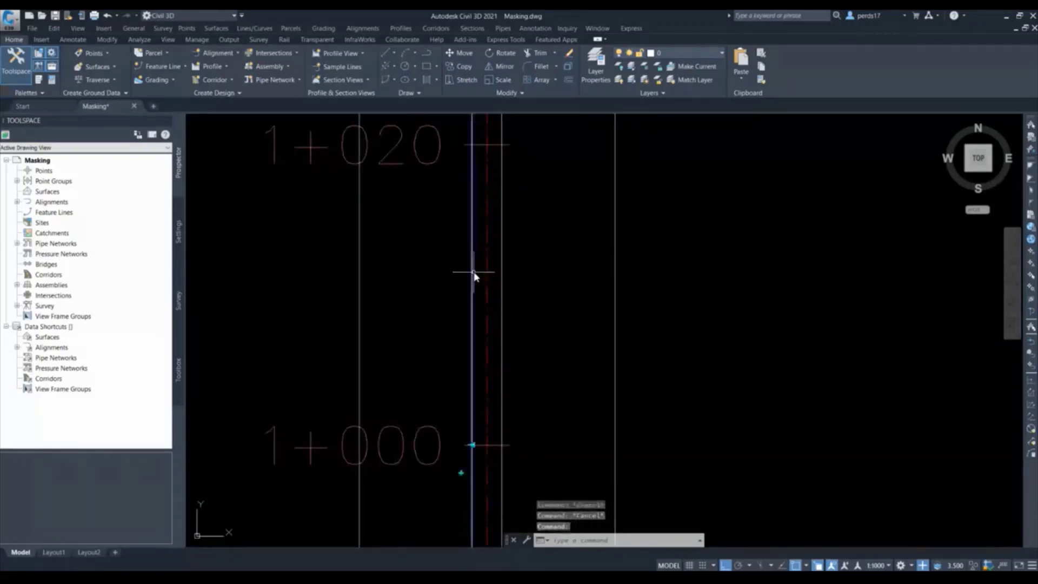
Add a masking region from 1+000 to 1+020 to Road-1 (2)-Right-1.000 in Alignment Properties.
left_click(473, 277)
right_click(472, 273)
left_click(504, 404)
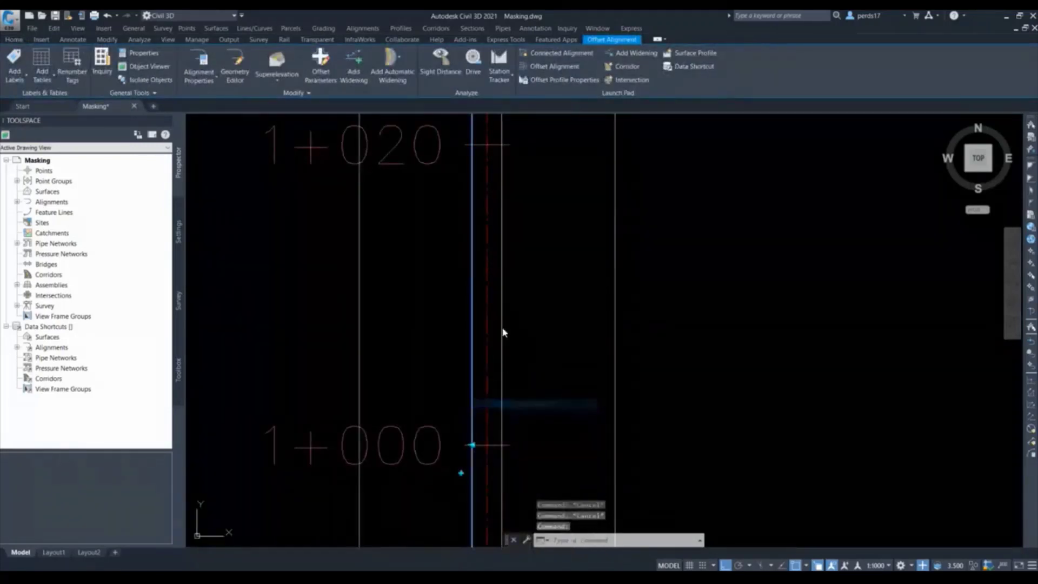
left_click(543, 185)
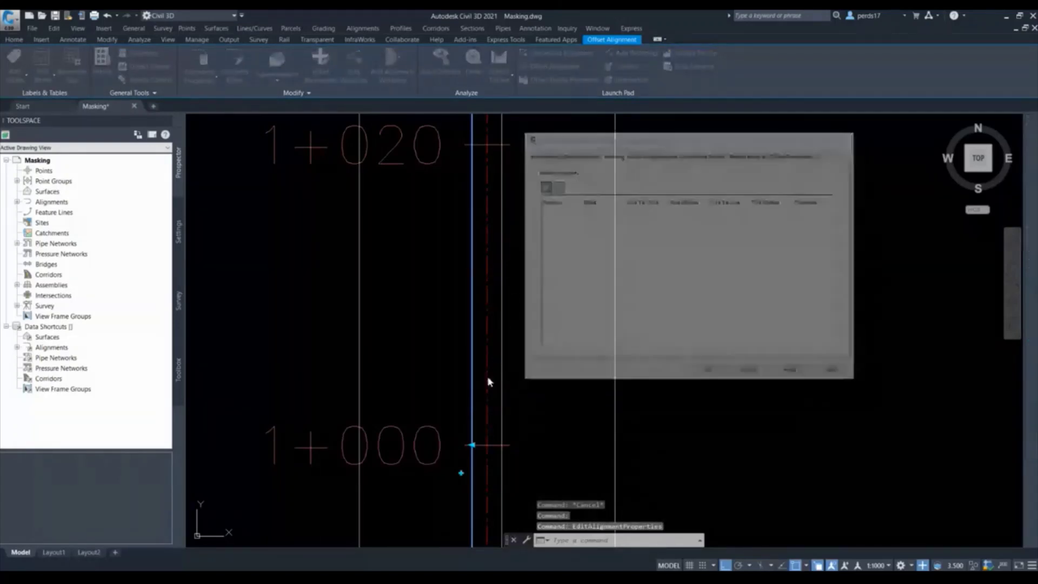
scroll(468, 449, "up", 4)
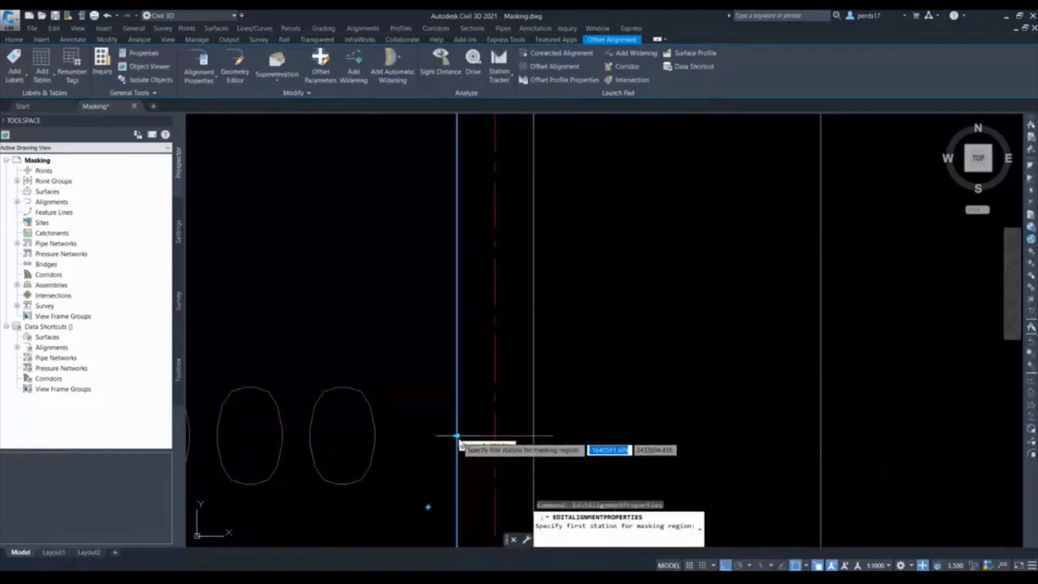
type("1000")
key("Return")
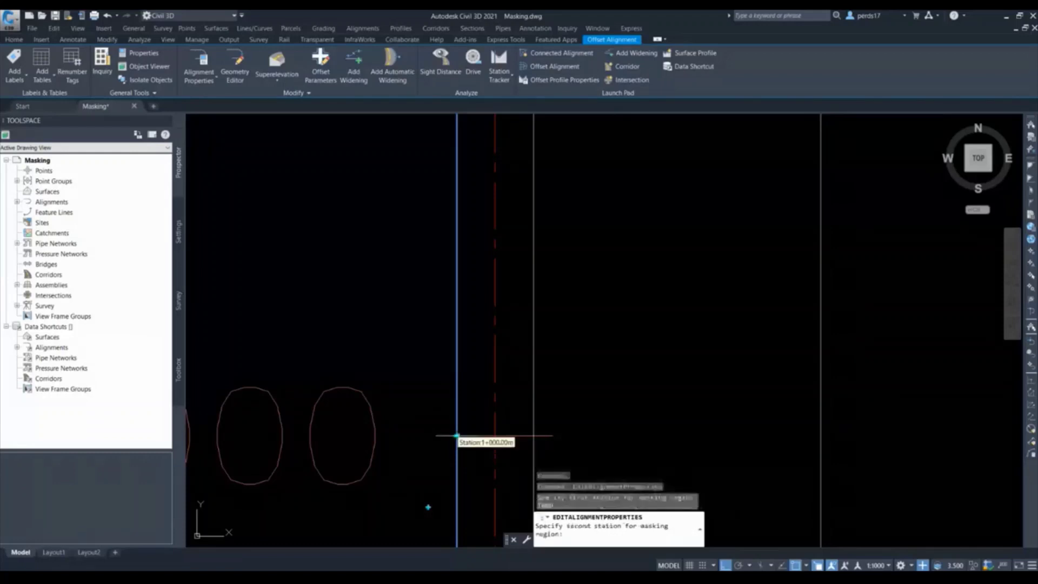
scroll(552, 467, "down", 2)
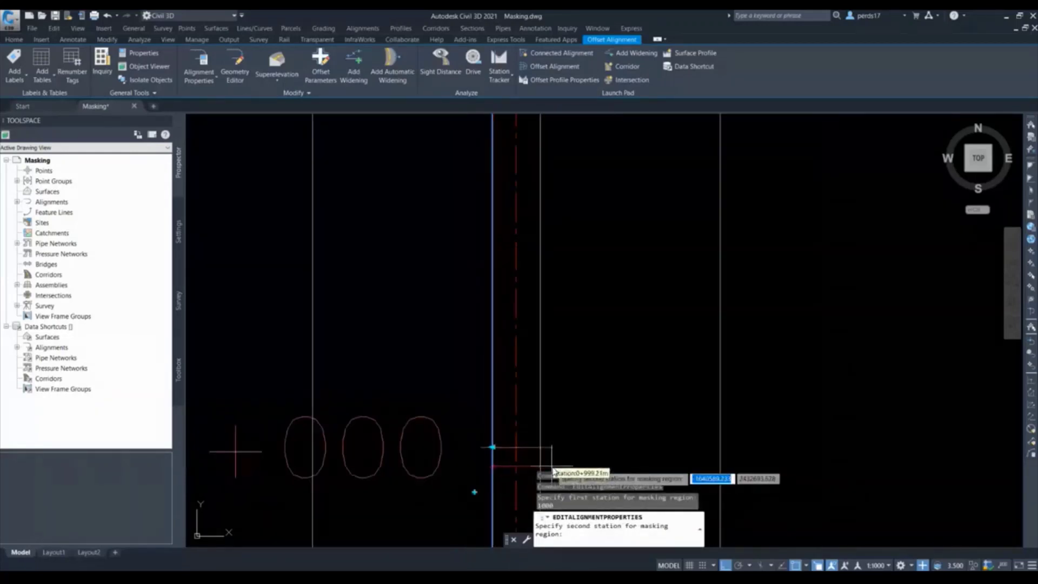
type("1020")
key("Return")
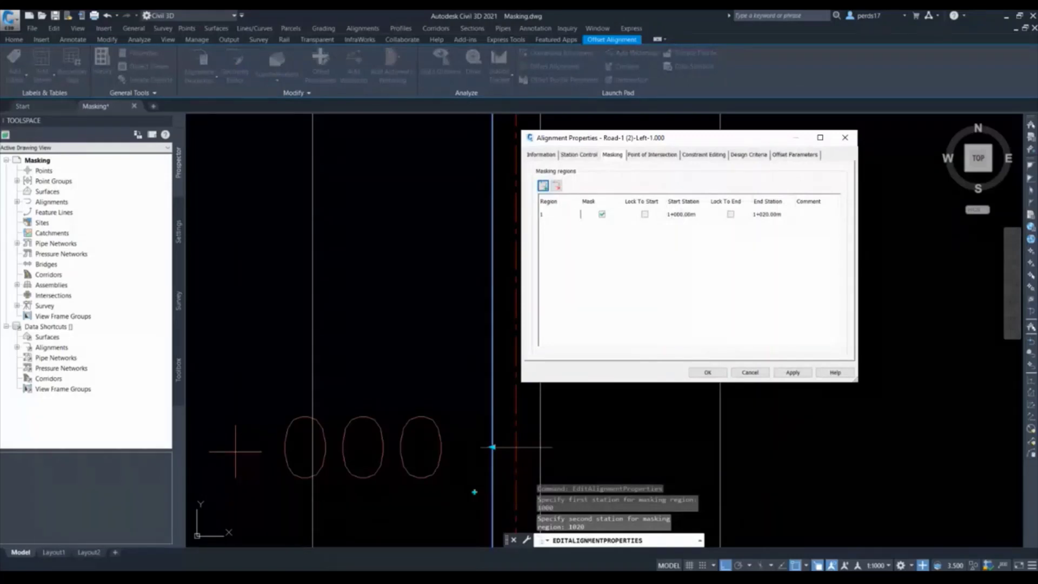
left_click(709, 372)
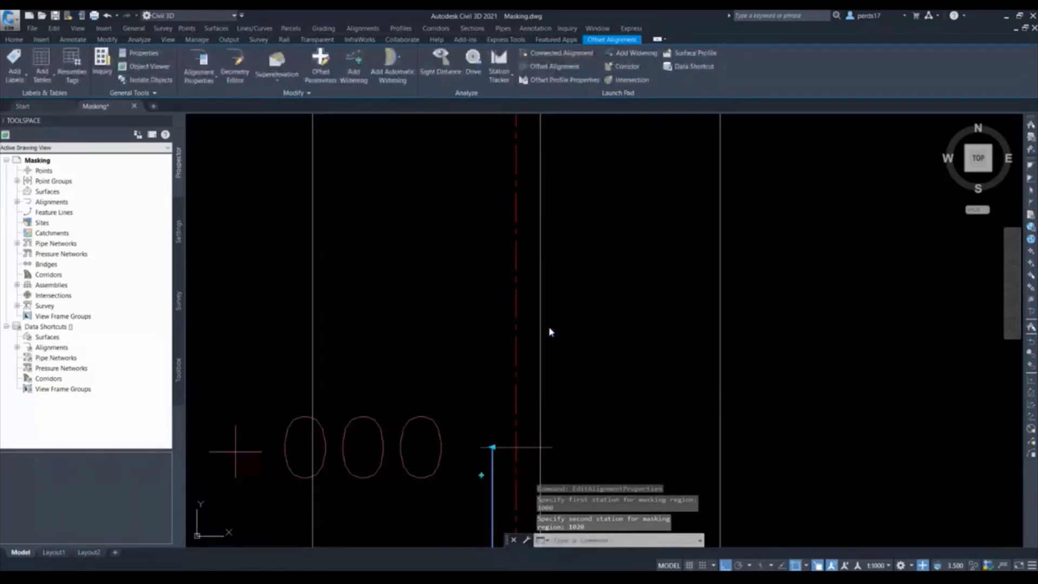
scroll(542, 338, "down", 4)
key("Escape")
scroll(543, 322, "up", 4)
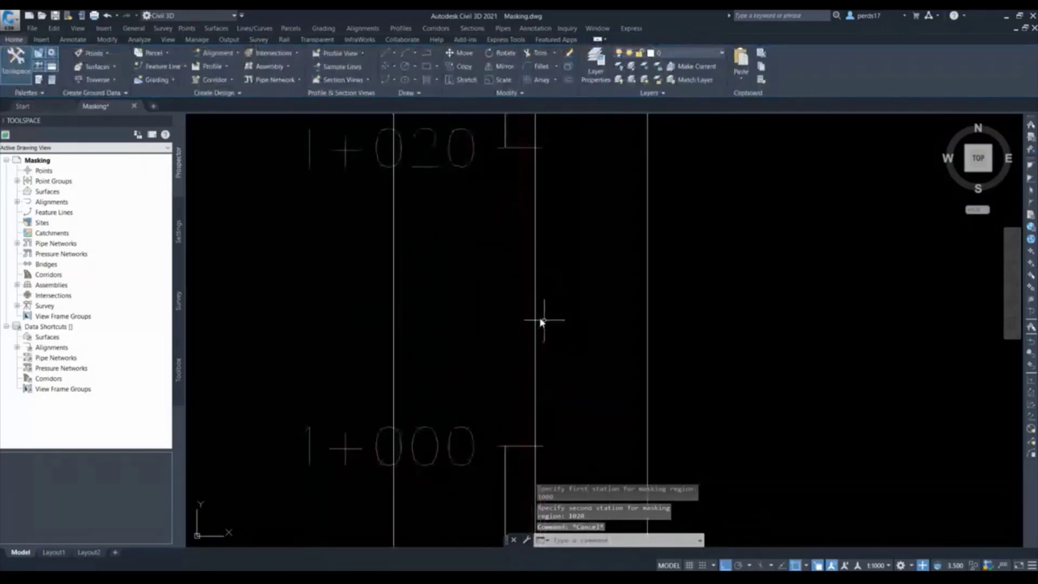
Mask the other offset alignment between stations 1000 and 1020 as well.
left_click(537, 320)
right_click(547, 474)
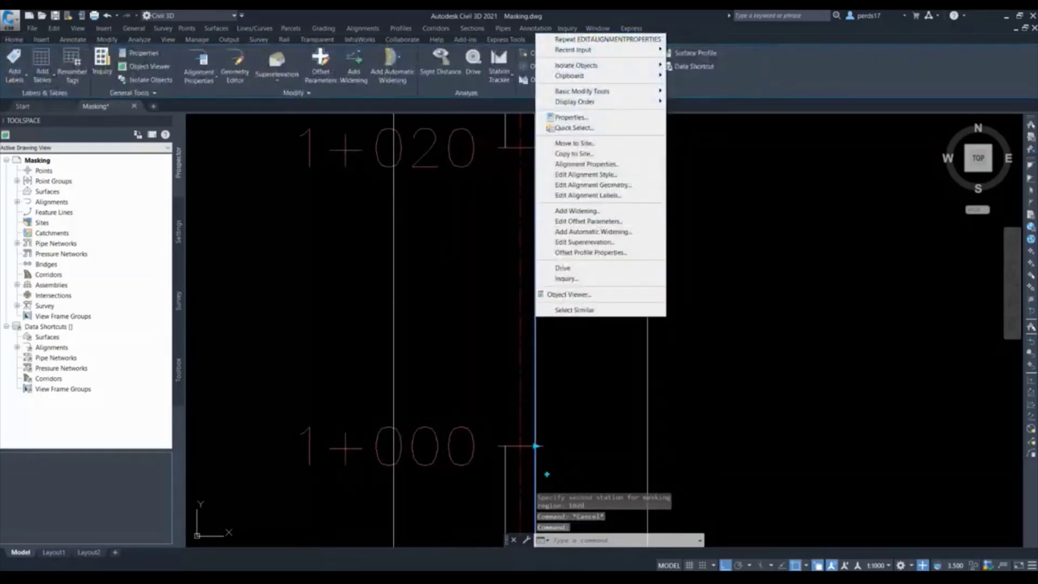
left_click(568, 165)
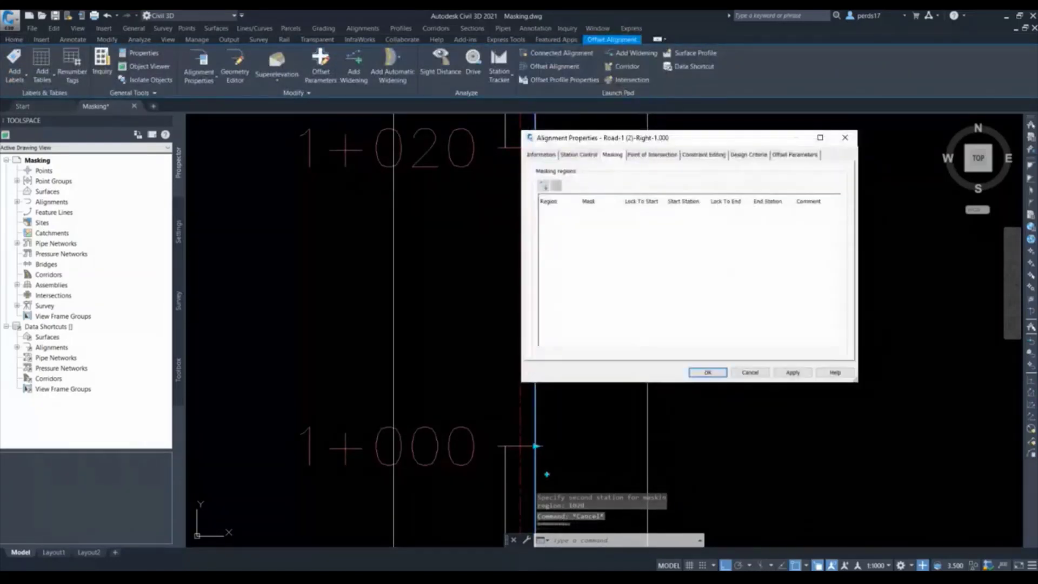
left_click(544, 186)
type("1000")
key("Return")
type("1020")
key("Return")
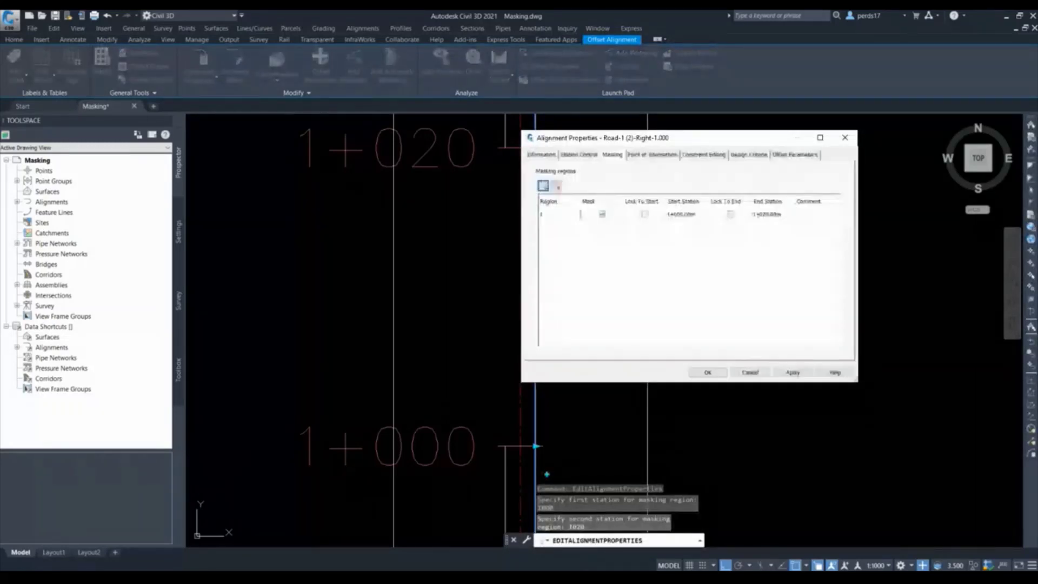
left_click(708, 372)
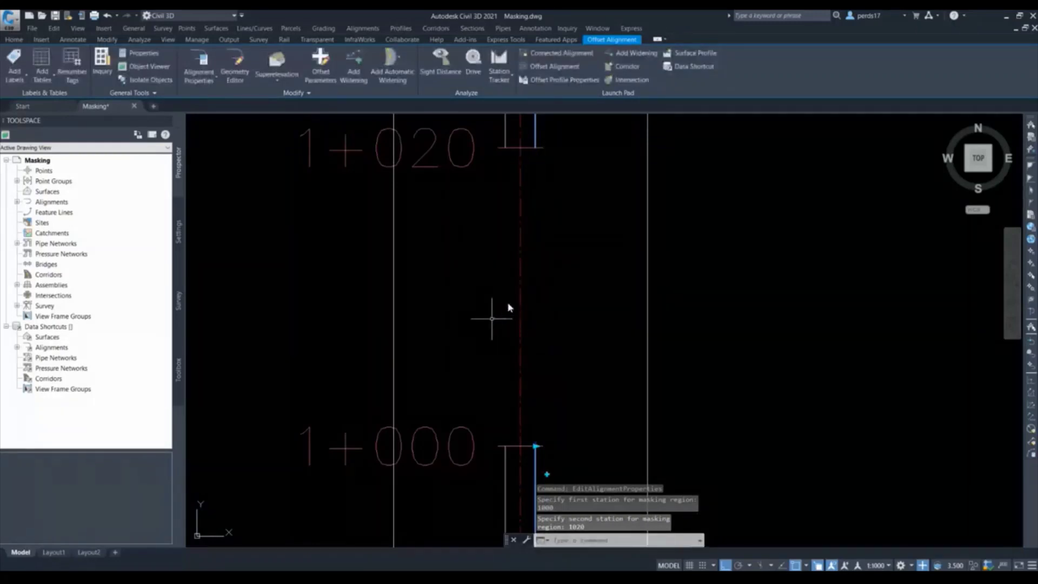
scroll(508, 303, "down", 2)
key("Escape")
key("Escape")
key("Escape")
scroll(521, 198, "up", 5)
Draw a two-point circle across the offset lines at the upper gap end.
type("c")
key("Return")
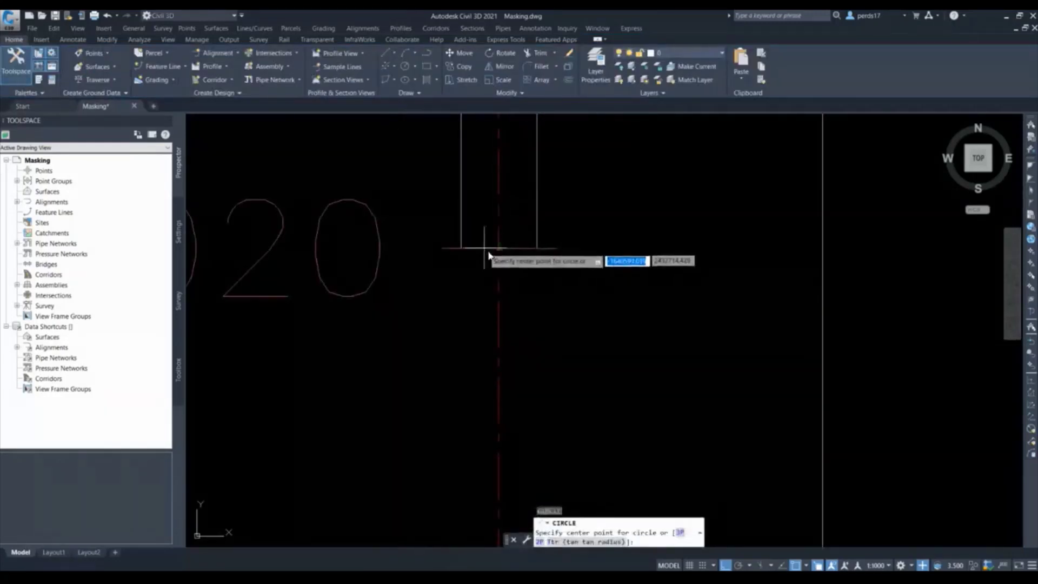
left_click(541, 542)
left_click(460, 249)
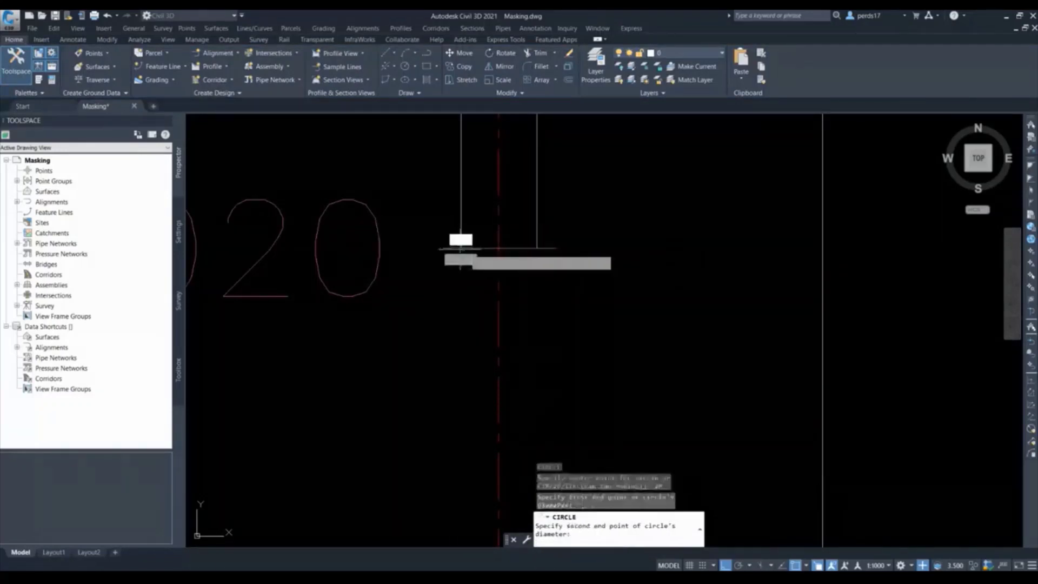
left_click(538, 250)
key("Escape")
key("Escape")
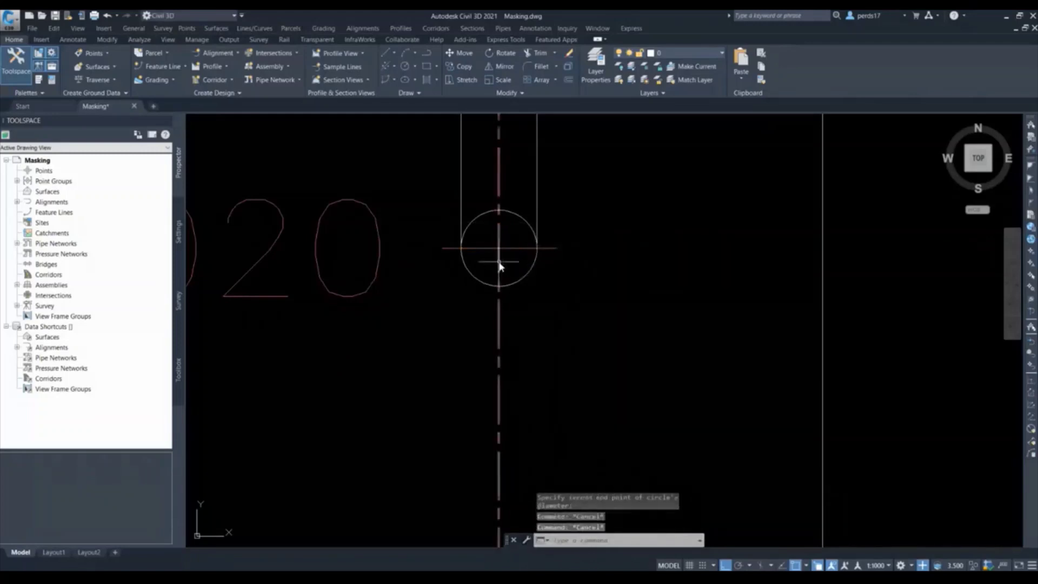
Trim away the top arc of that circle to leave a rounded cap.
type("tr")
key("Return")
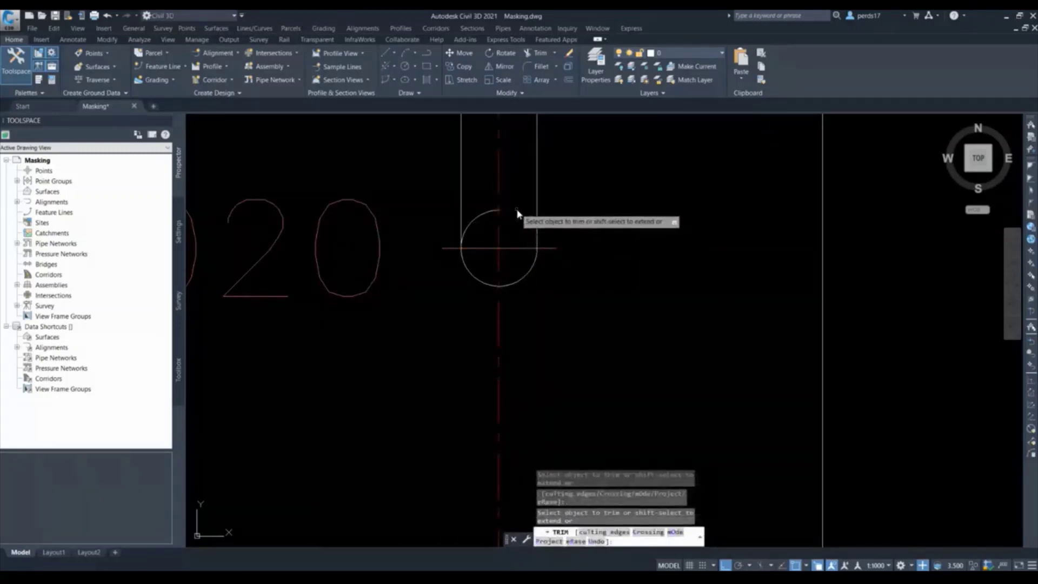
left_click(501, 220)
left_click(484, 211)
key("Return")
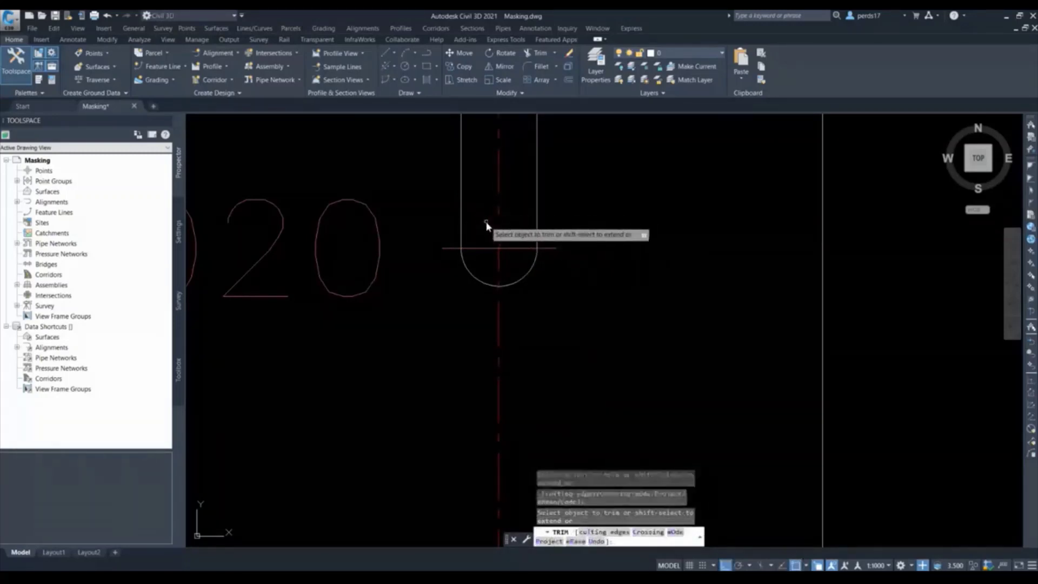
key("Escape")
scroll(481, 244, "down", 5)
scroll(480, 378, "up", 5)
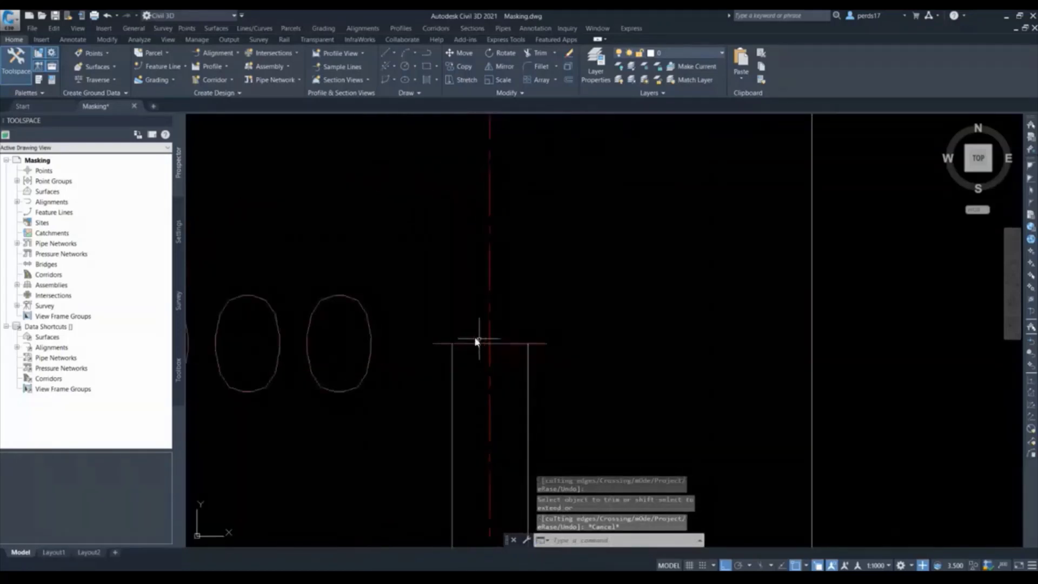
key("Return")
key("Escape")
Draw a second 2P circle across the offset lines at the 1+000 gap end.
type("c")
key("Return")
type("2p")
key("Return")
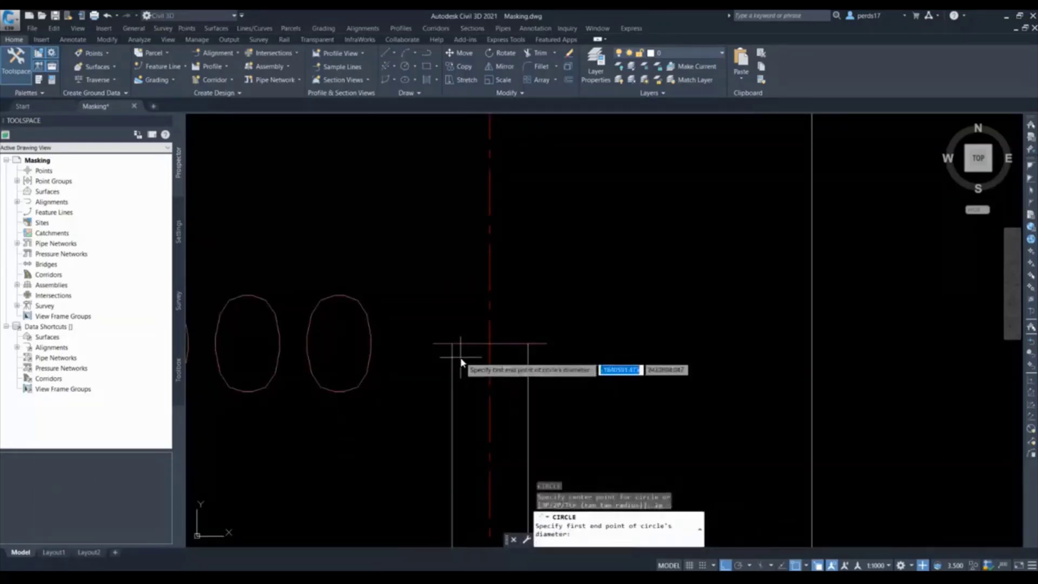
left_click(452, 344)
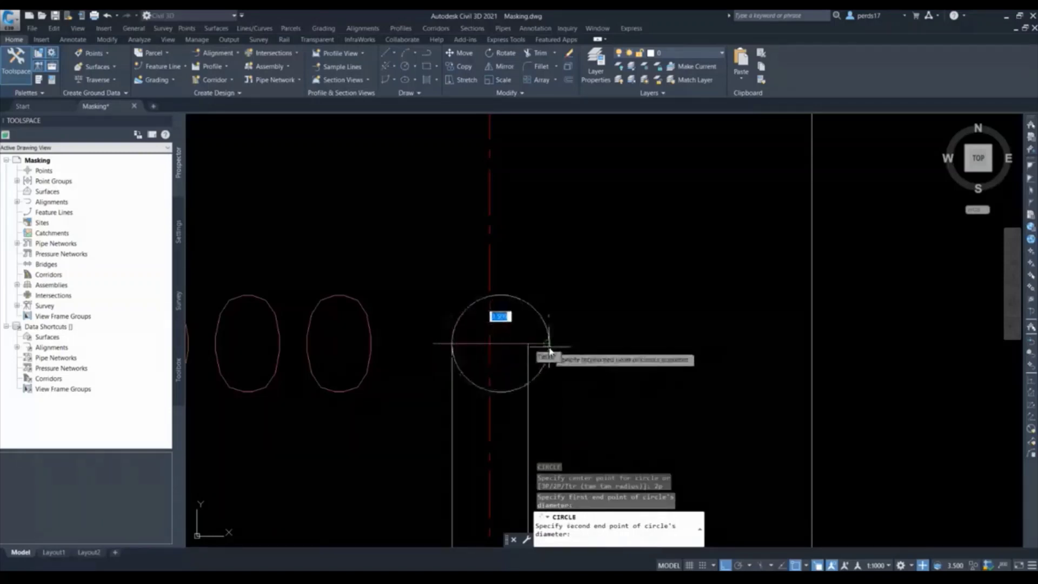
left_click(528, 344)
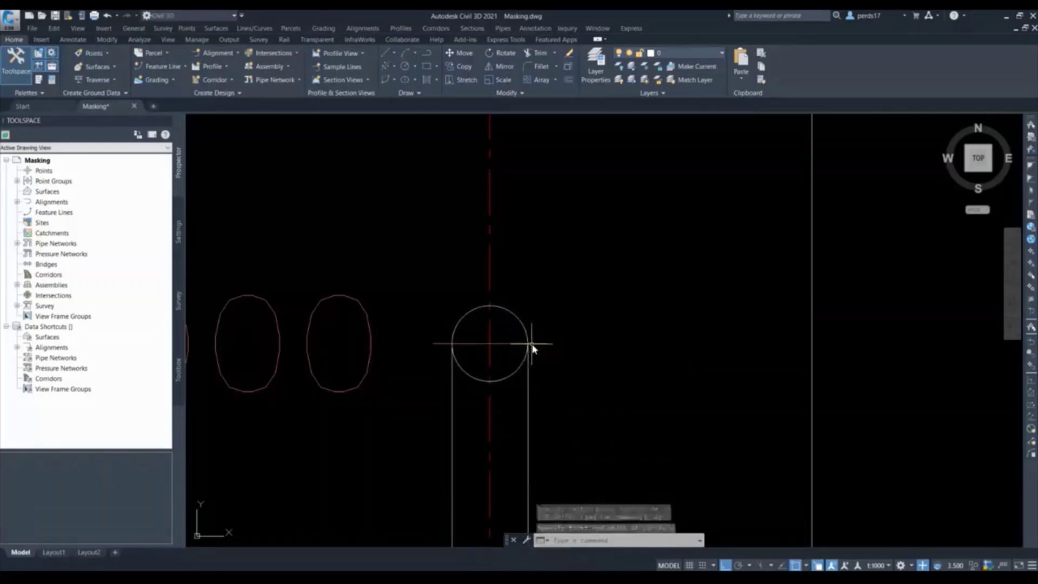
key("Escape")
Trim the lower arcs off the second circle to finish the 1+000 cap.
type("t or")
key("Return")
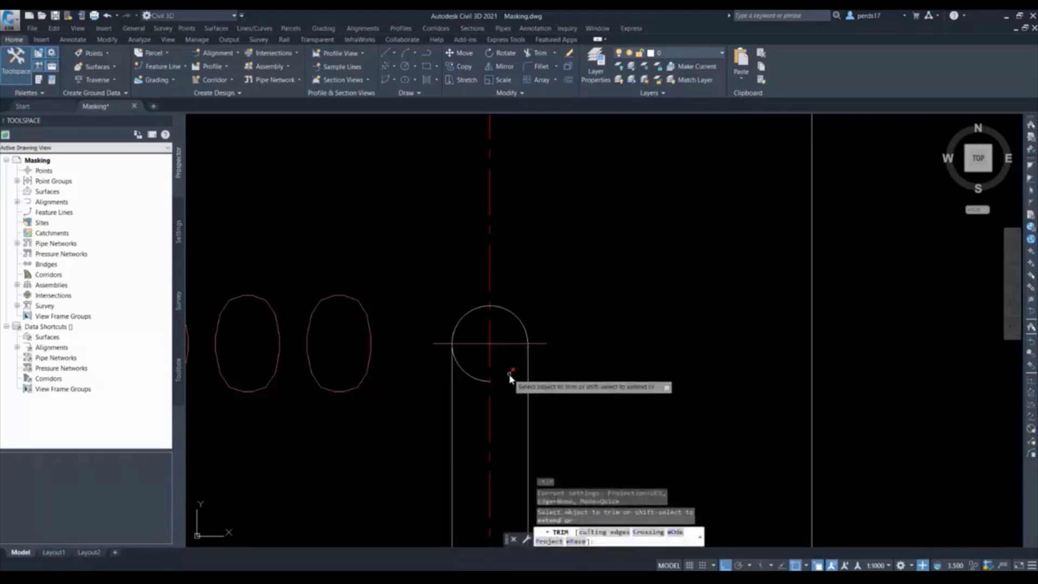
left_click(510, 374)
left_click(474, 382)
left_click_drag(473, 385, 470, 380)
key("Escape")
key("Escape")
type("tr")
key("Return")
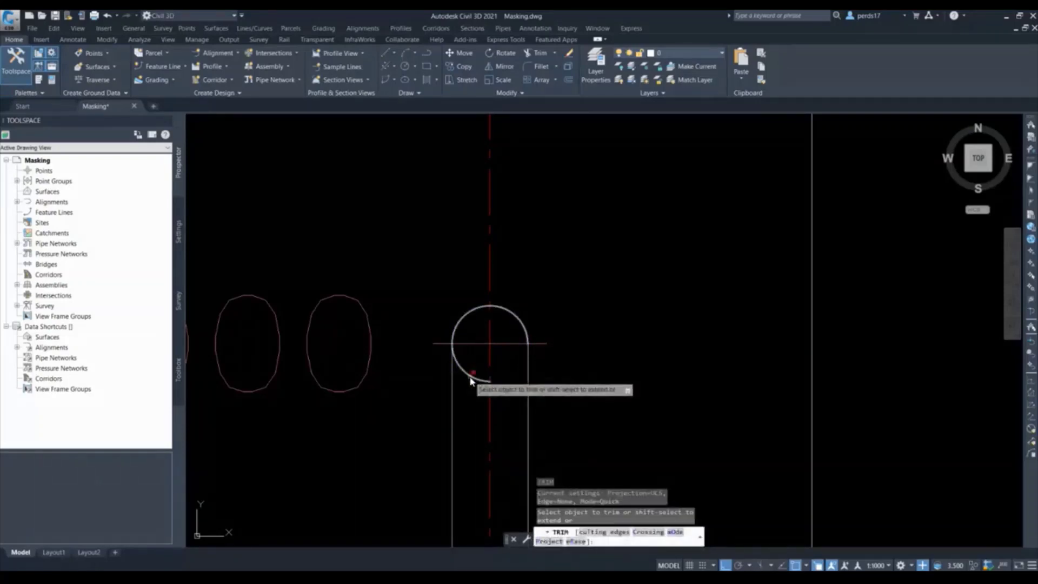
left_click(469, 377)
scroll(463, 325, "down", 6)
key("Escape")
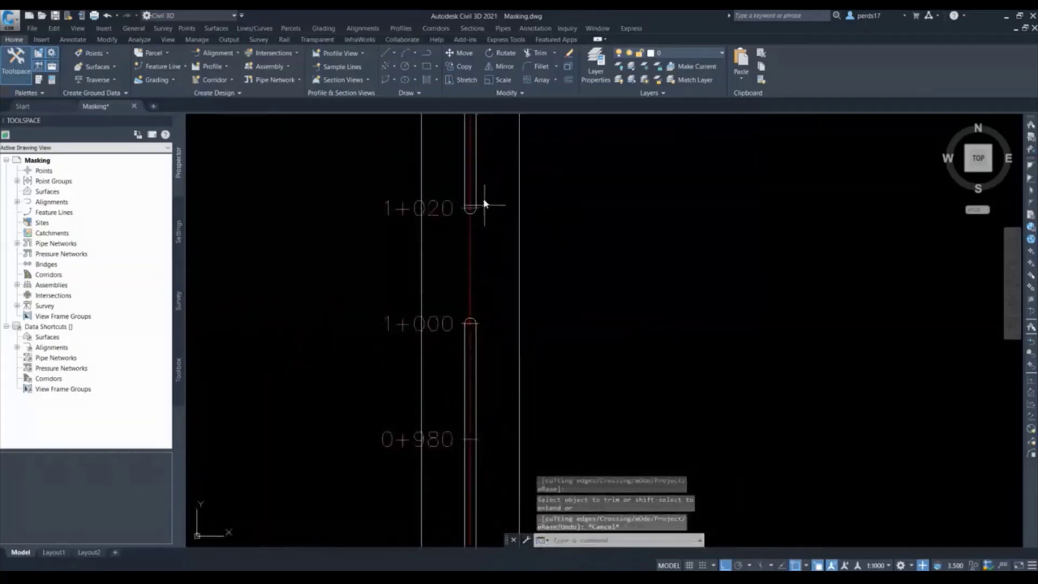
scroll(482, 230, "up", 2)
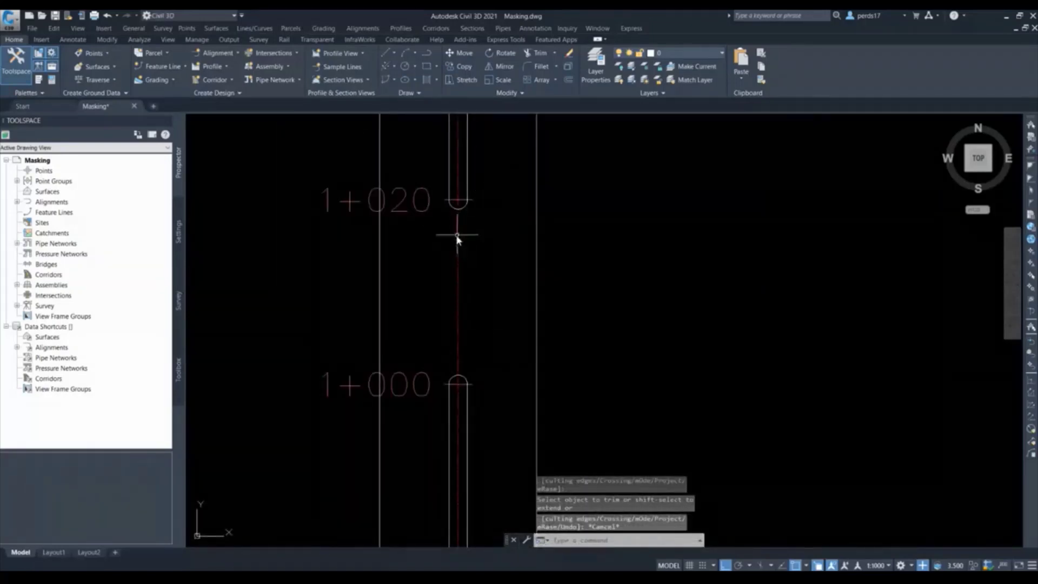
scroll(457, 238, "down", 3)
scroll(476, 277, "down", 2)
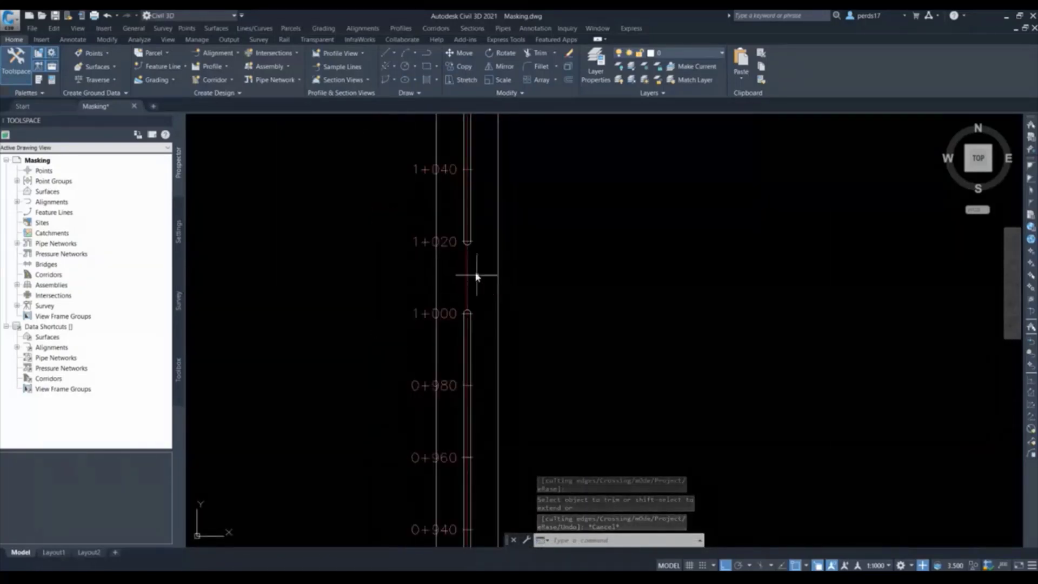
scroll(537, 274, "down", 3)
scroll(514, 343, "down", 2)
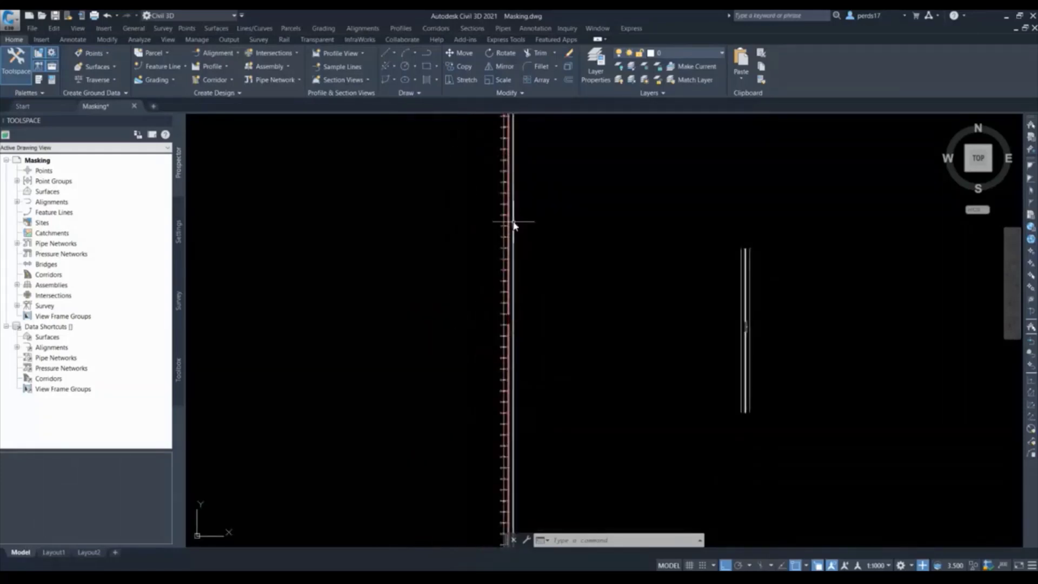
scroll(557, 271, "down", 2)
middle_click_drag(463, 293, 683, 288)
scroll(574, 299, "down", 3)
middle_click_drag(378, 339, 560, 327)
scroll(352, 296, "up", 6)
scroll(399, 304, "up", 2)
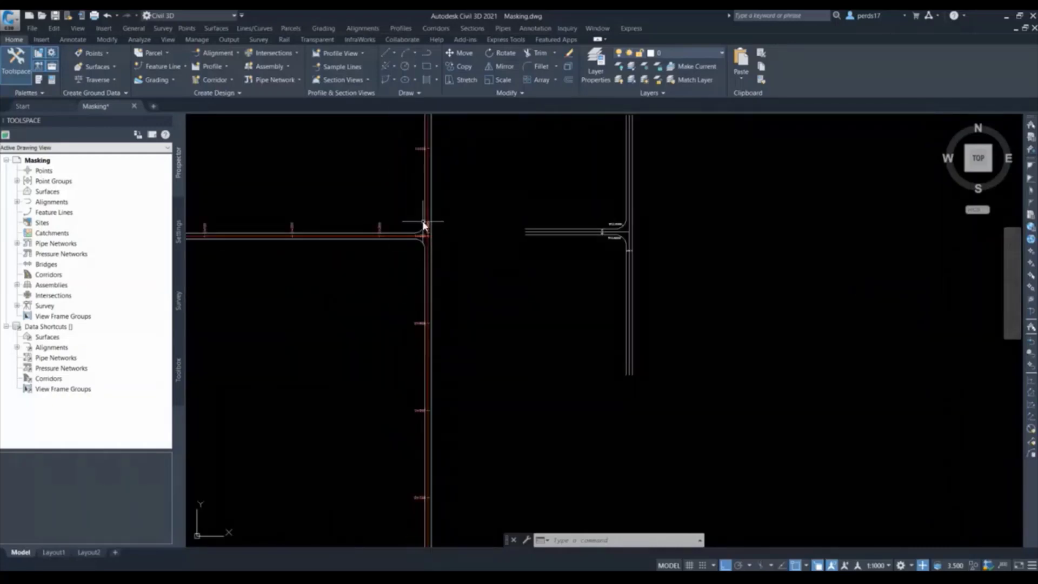
scroll(330, 239, "down", 2)
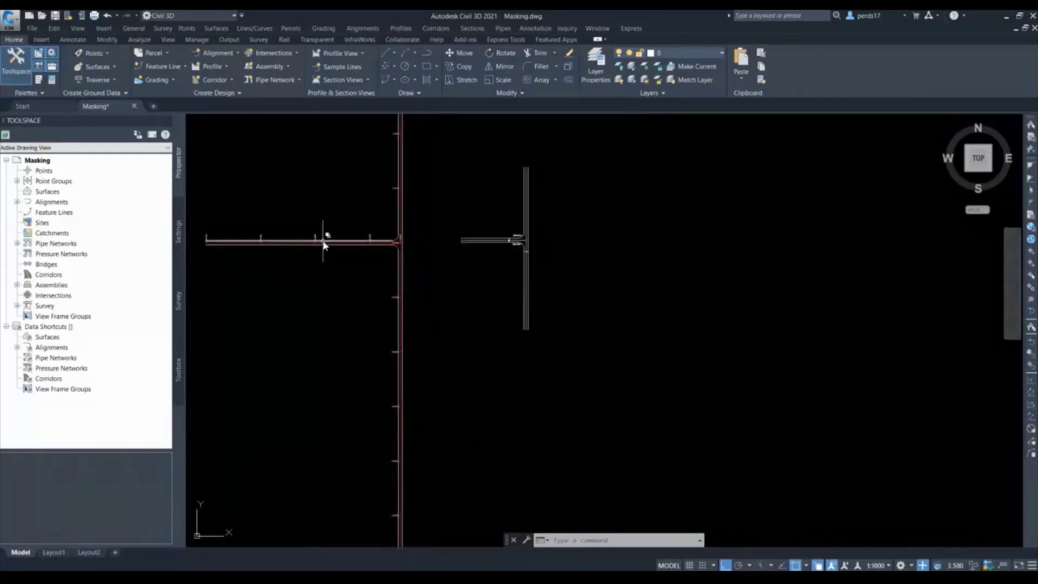
scroll(325, 239, "down", 4)
middle_click_drag(806, 286, 552, 295)
scroll(582, 278, "up", 2)
scroll(698, 281, "up", 2)
scroll(709, 281, "up", 3)
scroll(602, 254, "up", 6)
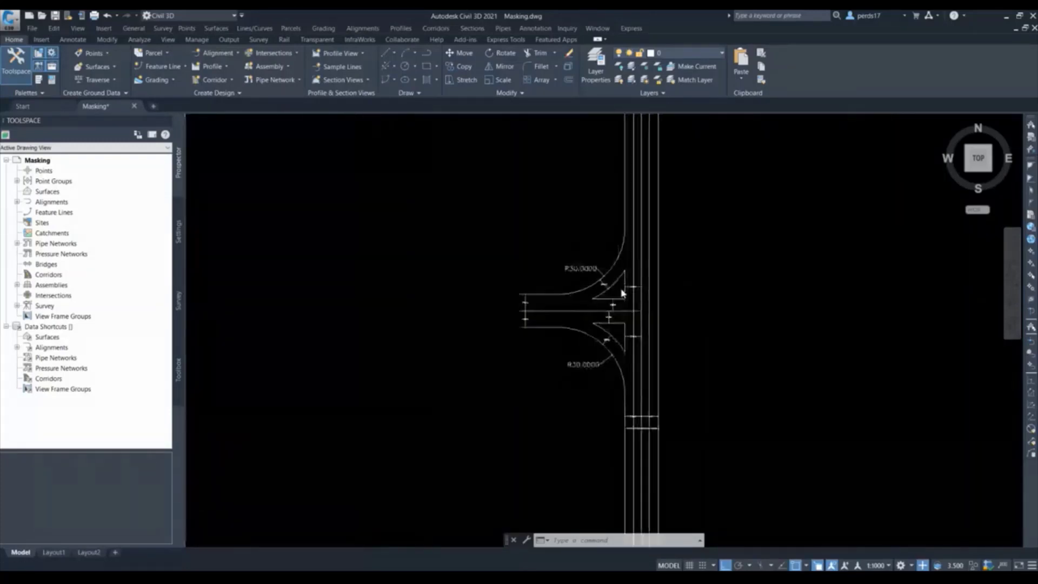
scroll(729, 265, "down", 3)
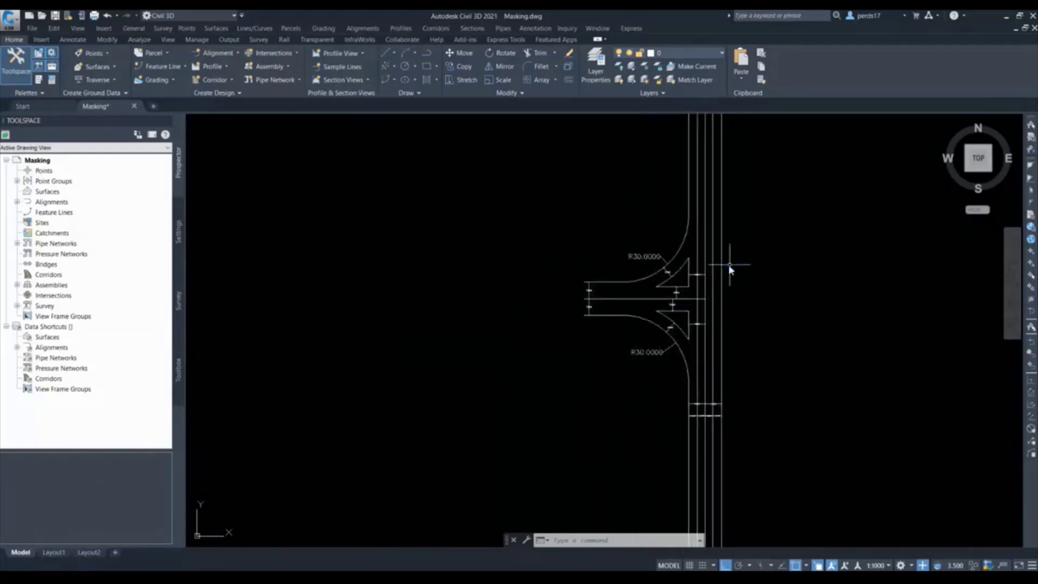
scroll(479, 287, "down", 2)
middle_click_drag(479, 287, 671, 296)
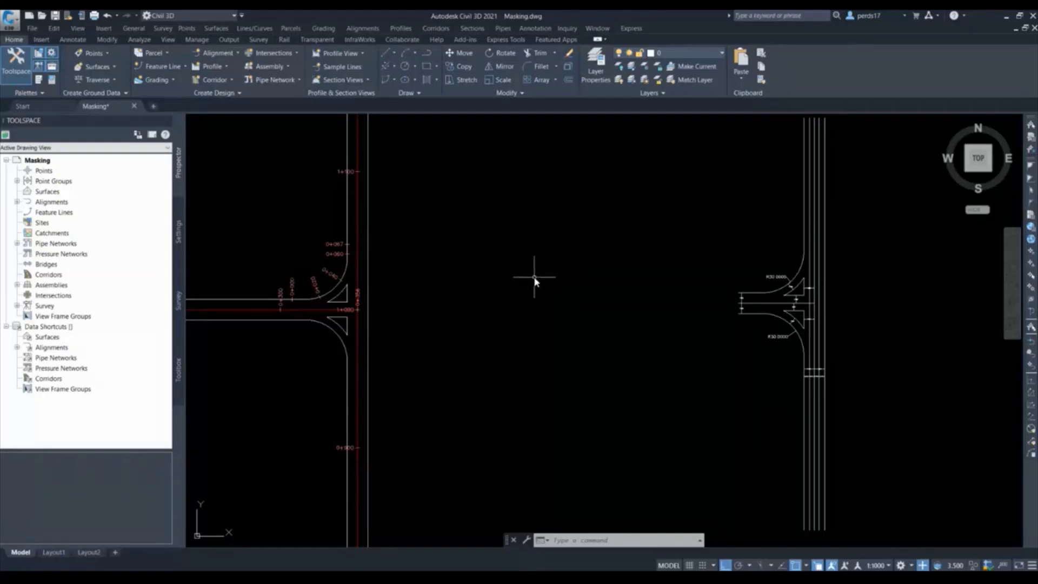
scroll(525, 276, "down", 2)
scroll(543, 277, "down", 4)
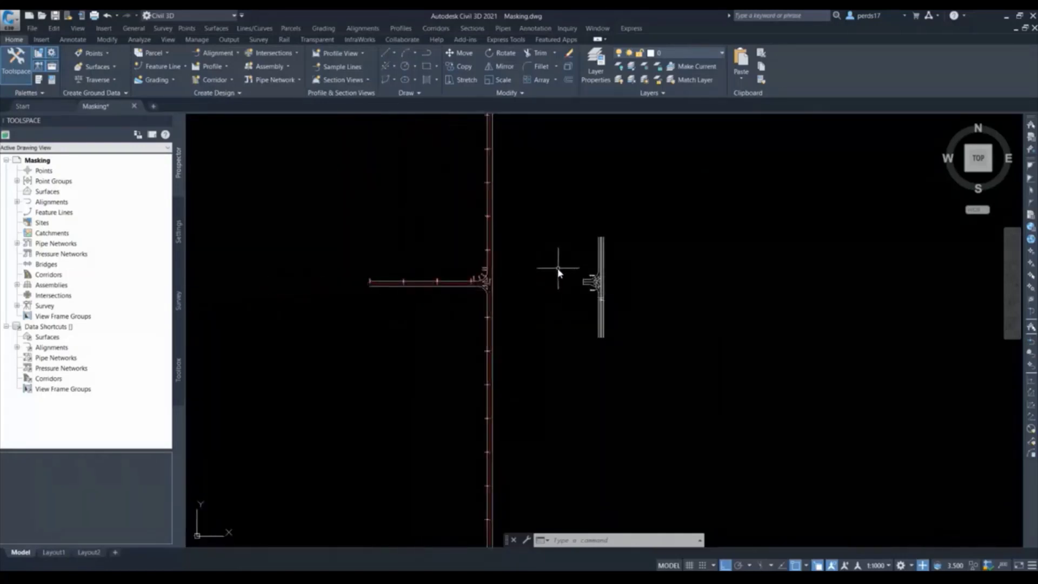